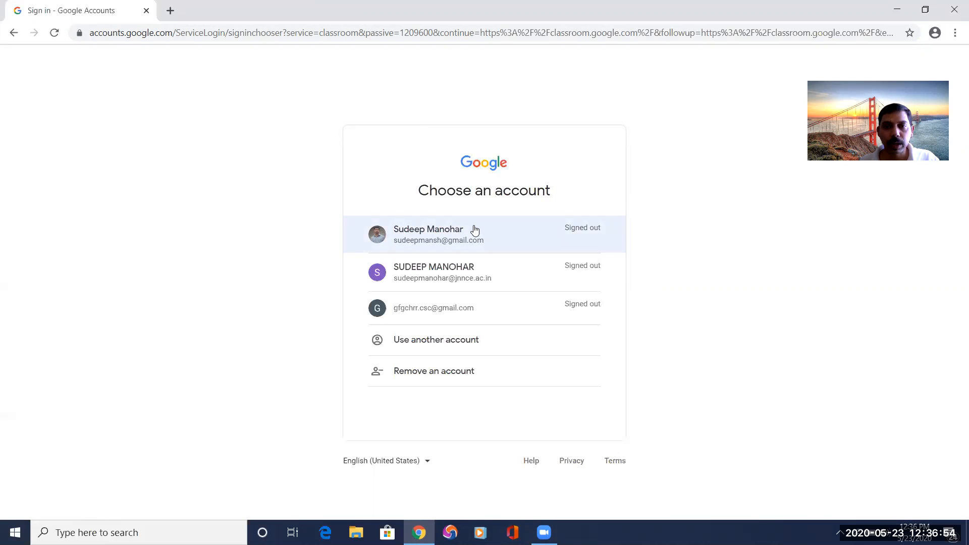
# Sign in to Google Classroom with the first listed Gmail account by entering the account password.
pyautogui.click(431, 239)
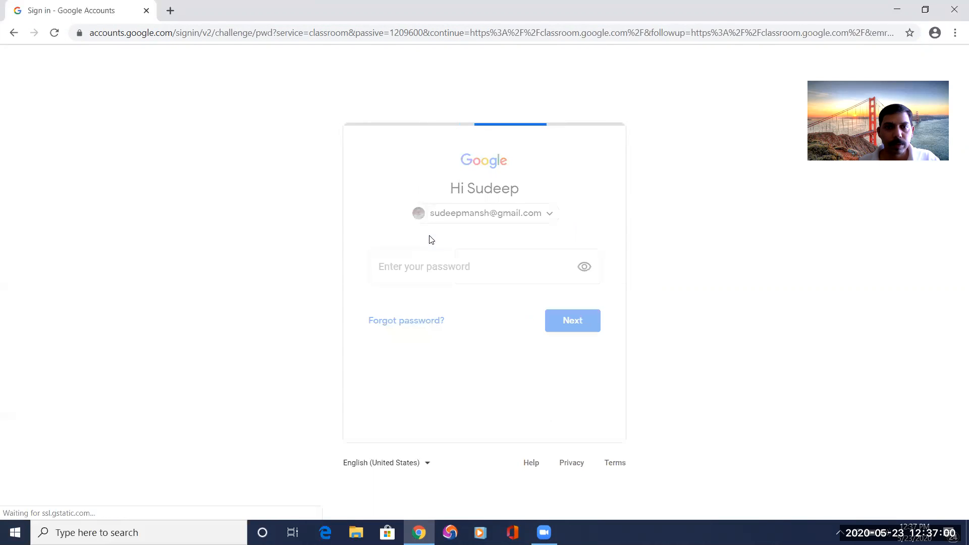
pyautogui.write('••••')
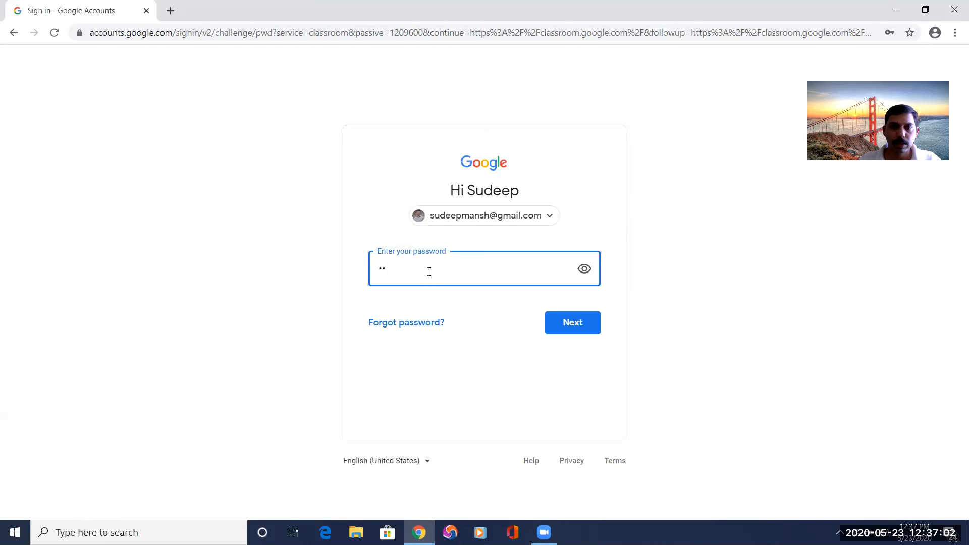
pyautogui.write('••••••••')
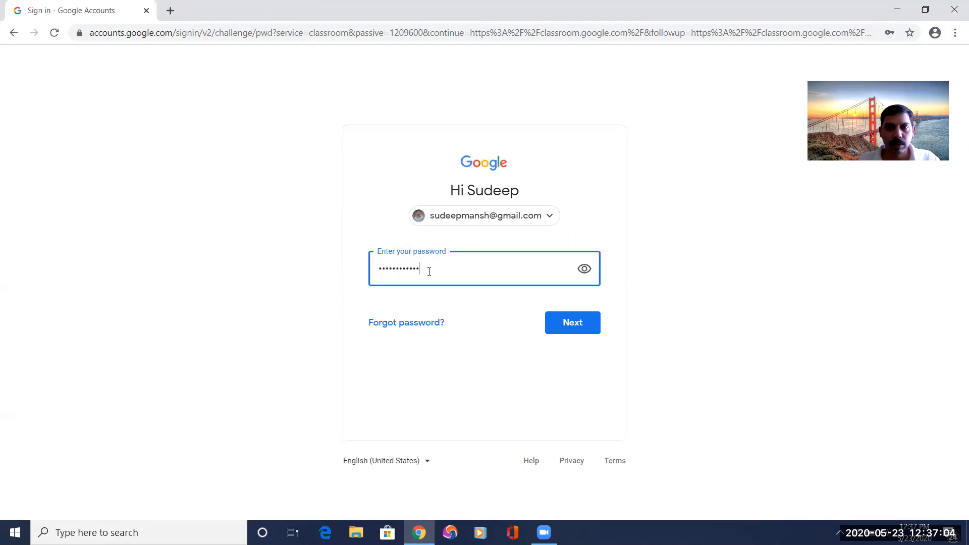
pyautogui.click(559, 319)
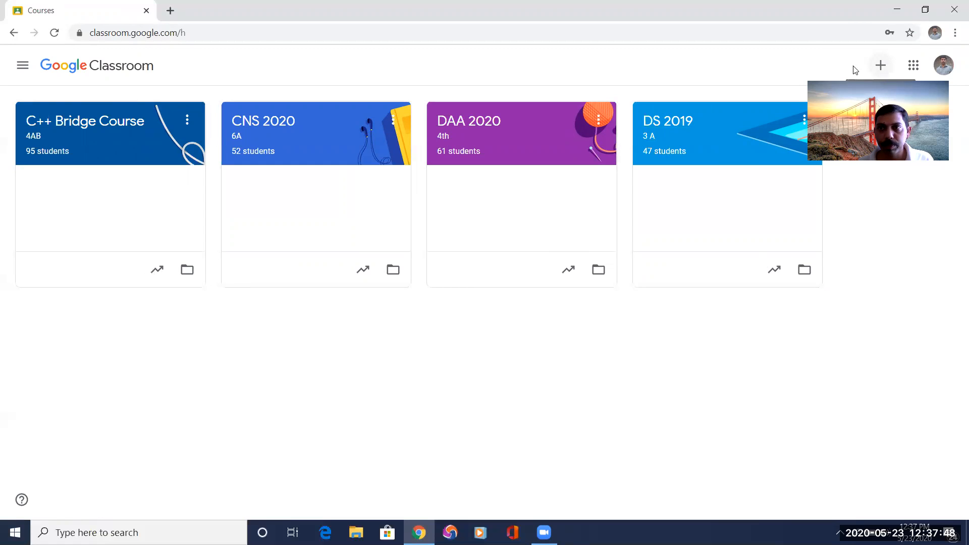
# Start creating a new class and accept the notice about using Classroom at a school or university.
pyautogui.click(882, 67)
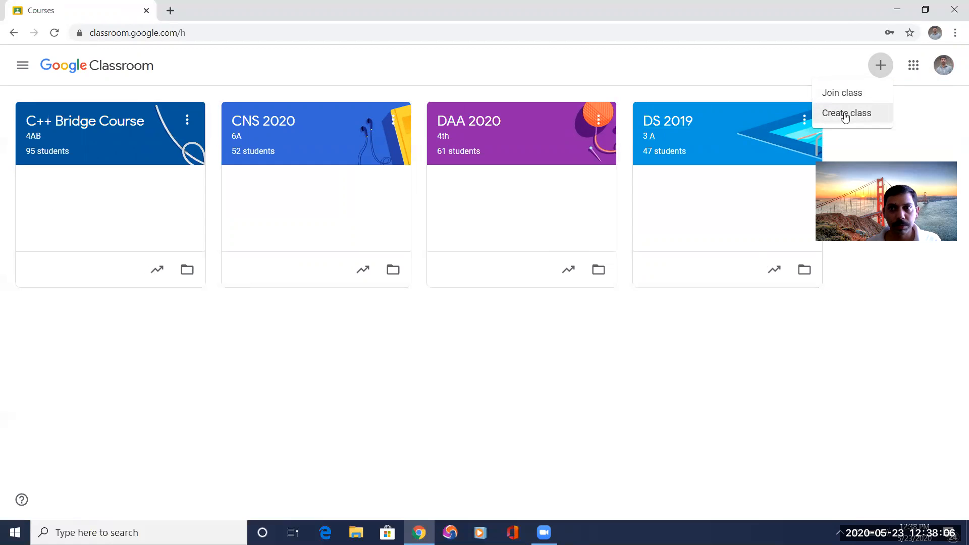
pyautogui.click(845, 114)
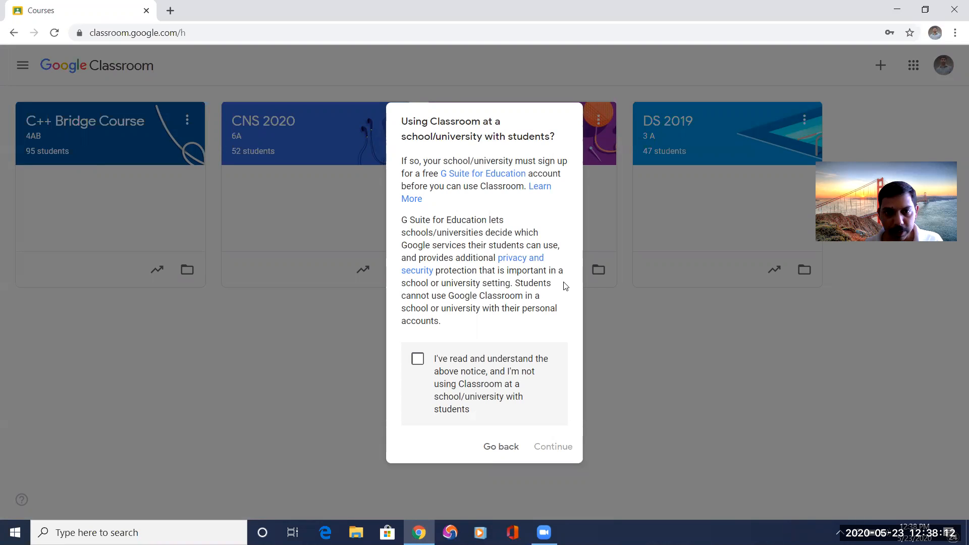
pyautogui.click(416, 360)
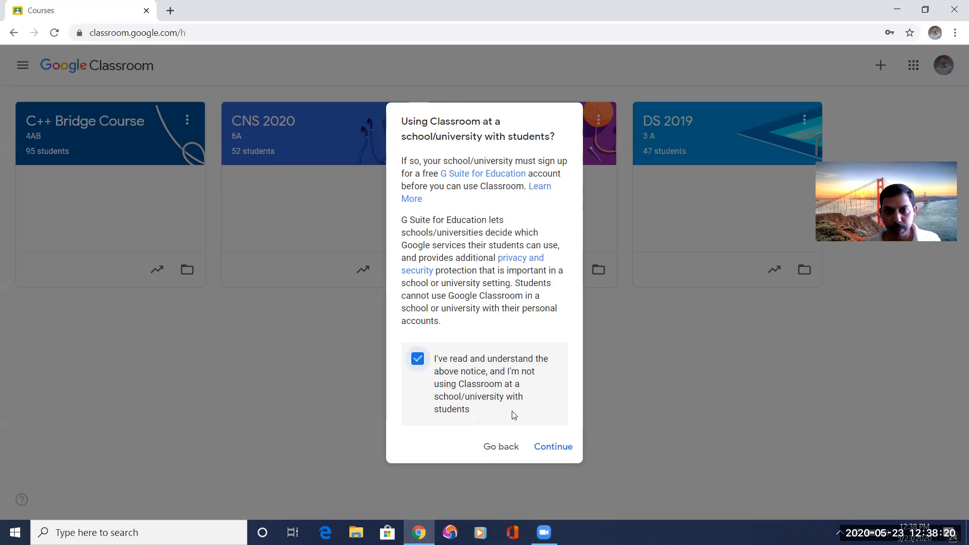
pyautogui.click(564, 453)
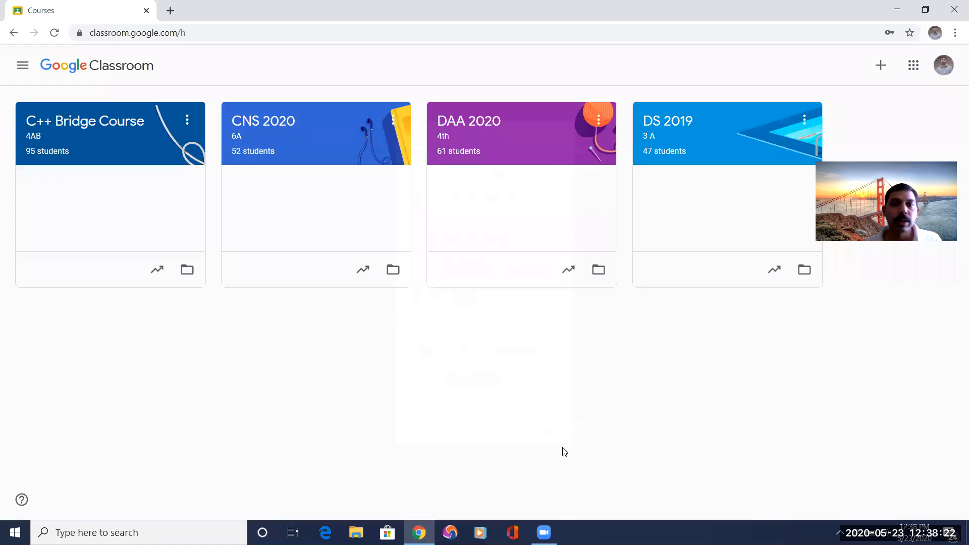
# Name the new class DBMS and set its section to 4th A.
pyautogui.click(357, 212)
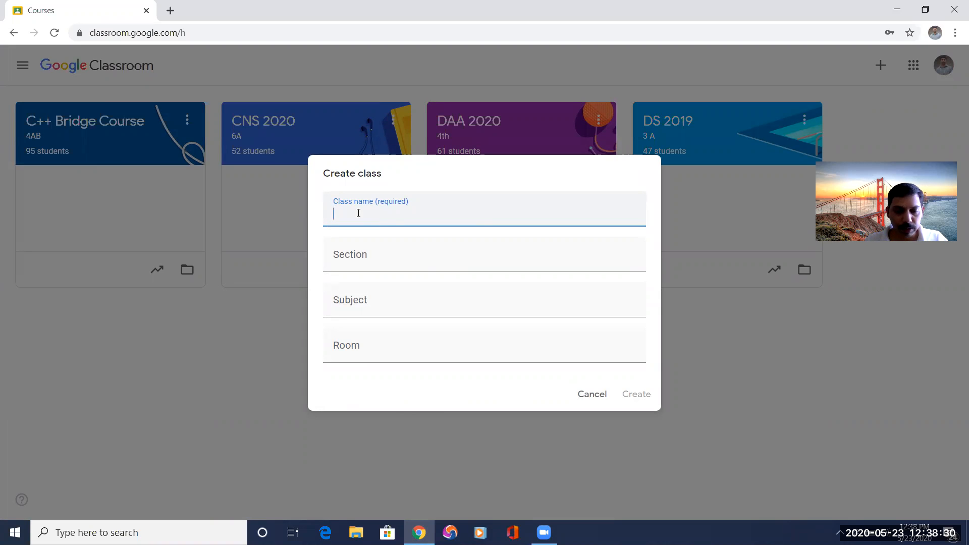
pyautogui.write('DBMS')
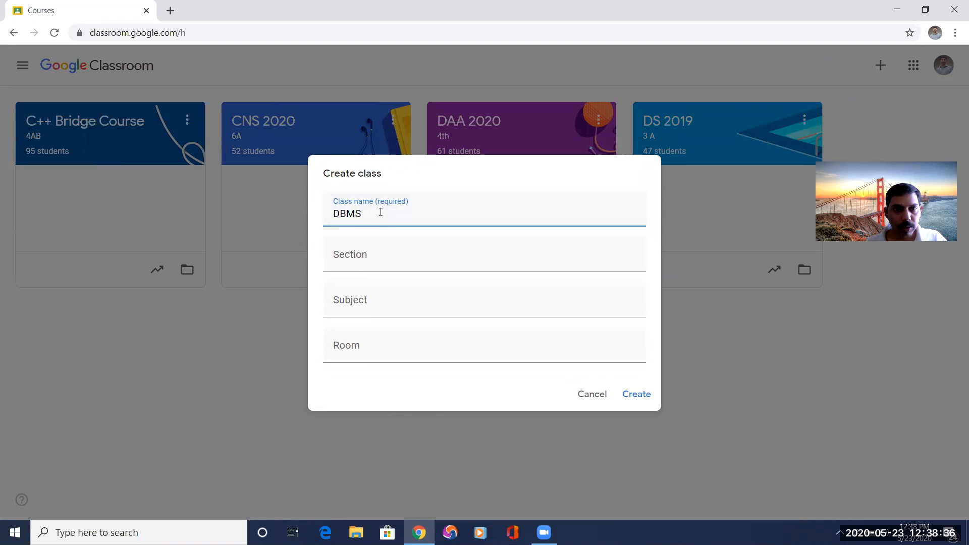
pyautogui.click(362, 261)
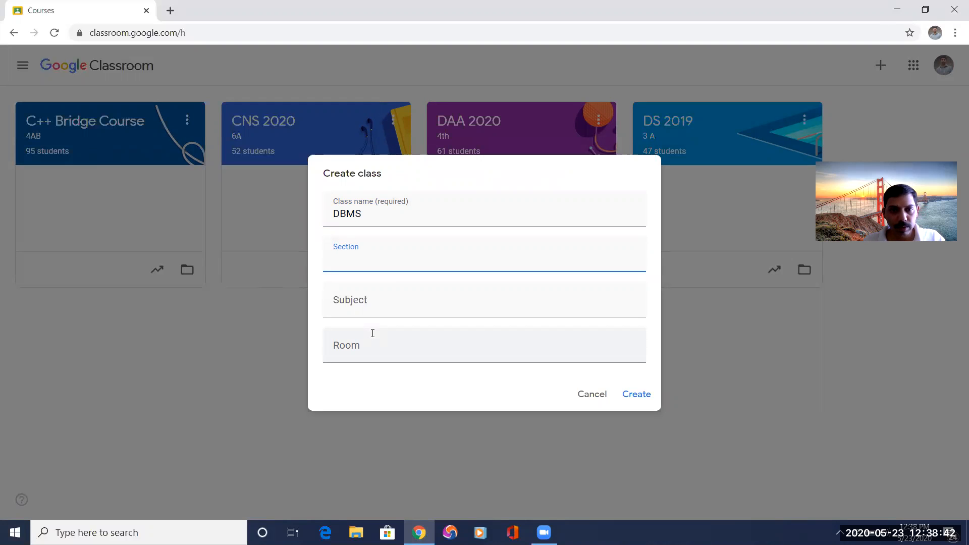
pyautogui.write('th A')
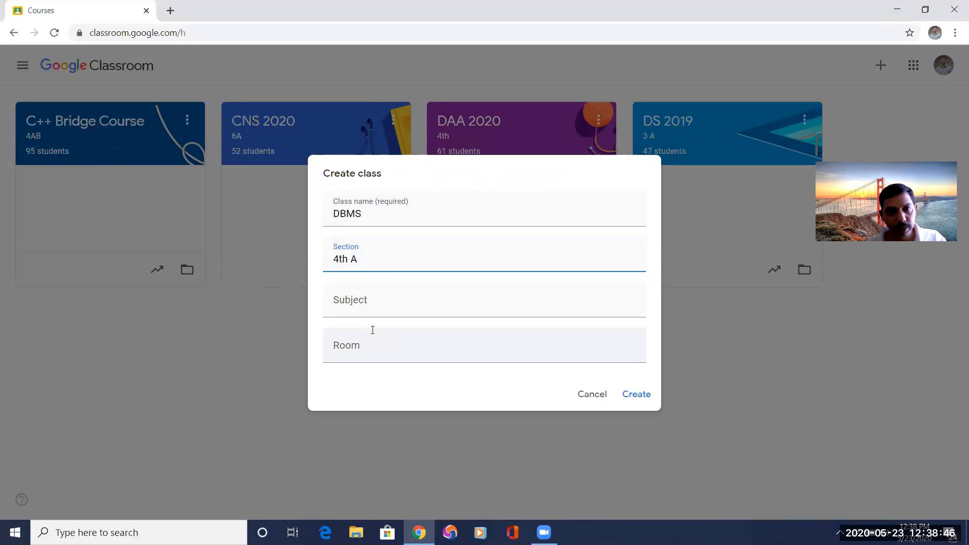
# Set the subject to Database and the room to ISE 302, and create the class.
pyautogui.click(369, 304)
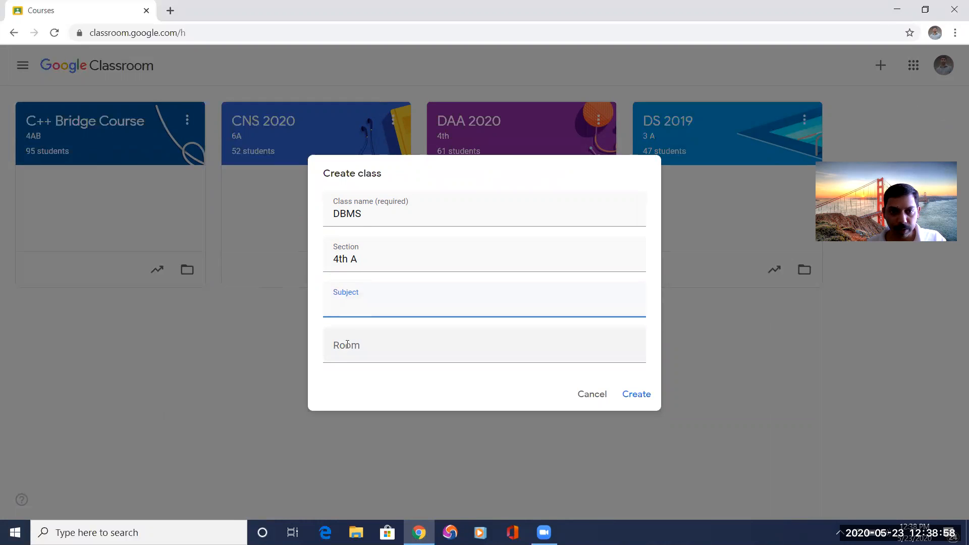
pyautogui.write('Dlata')
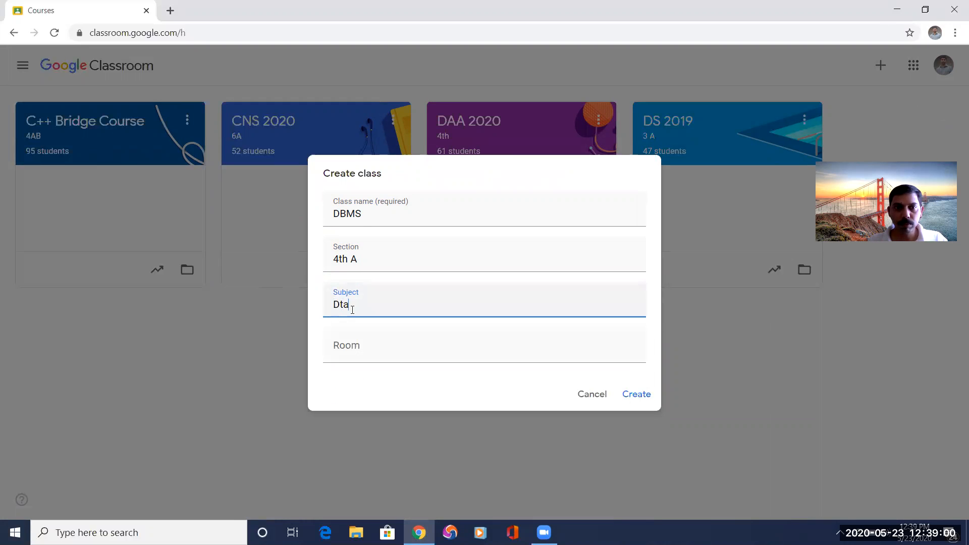
pyautogui.press('BackSpace')
pyautogui.press('BackSpace')
pyautogui.press('BackSpace')
pyautogui.press('BackSpace')
pyautogui.write('atabase')
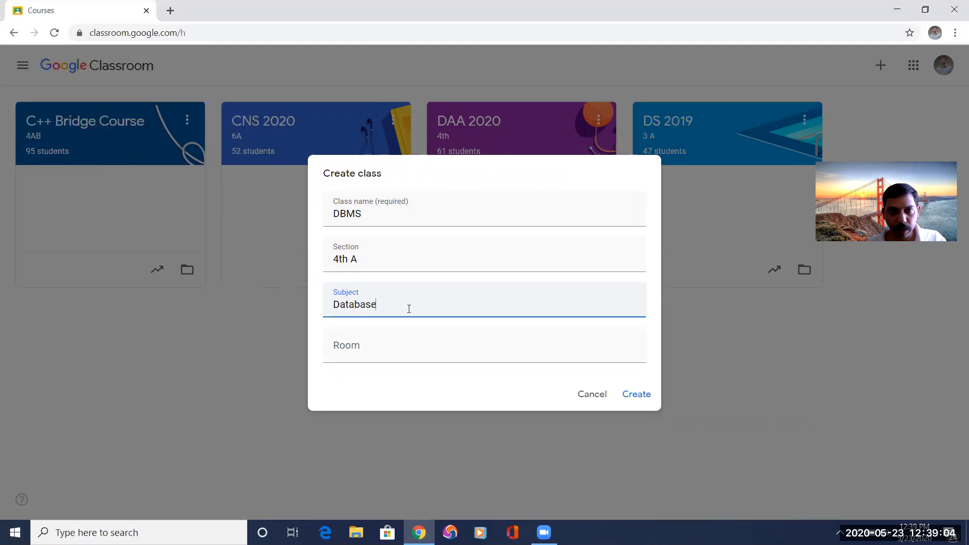
pyautogui.click(369, 354)
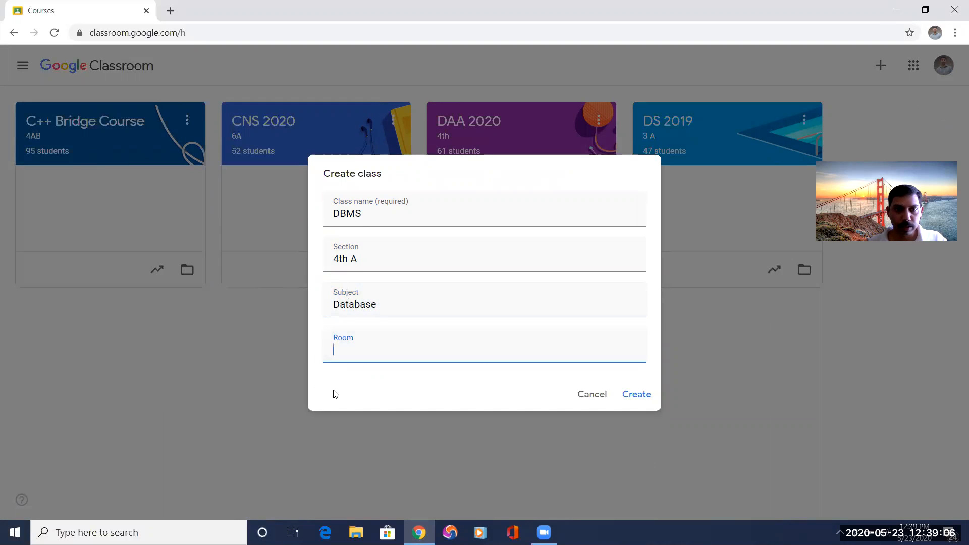
pyautogui.write('ISE')
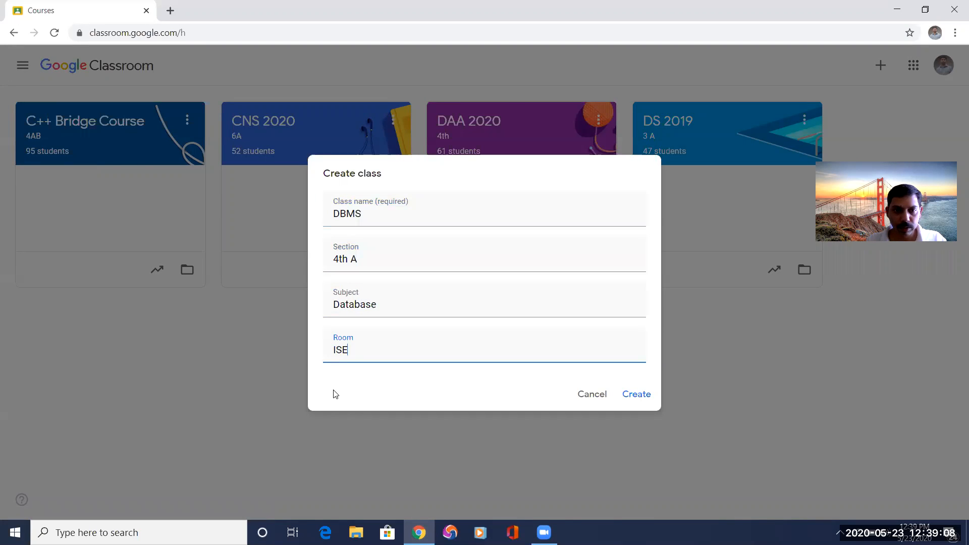
pyautogui.write(' 302')
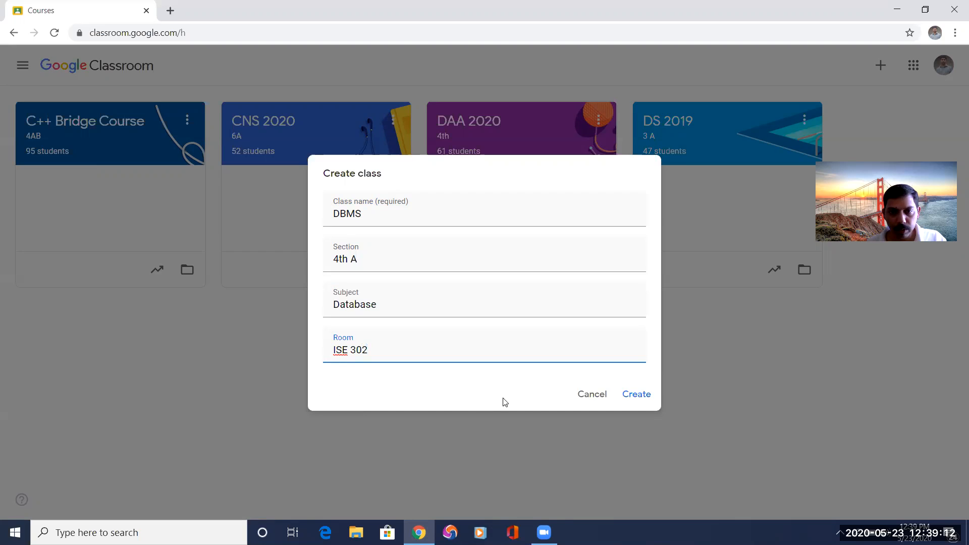
pyautogui.click(635, 394)
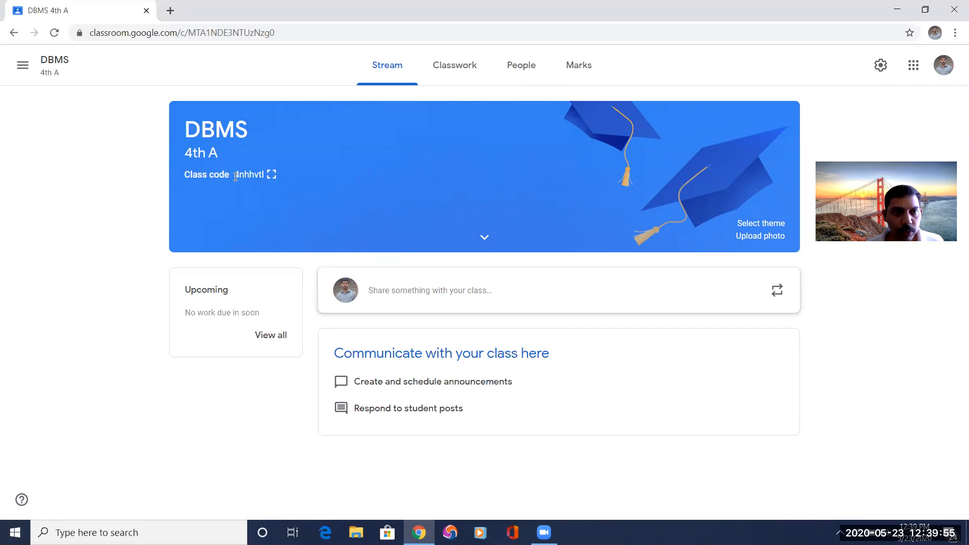
# Draft a class stream announcement reading "Welcome to Google Classroom".
pyautogui.moveTo(235, 176); pyautogui.dragTo(263, 177)
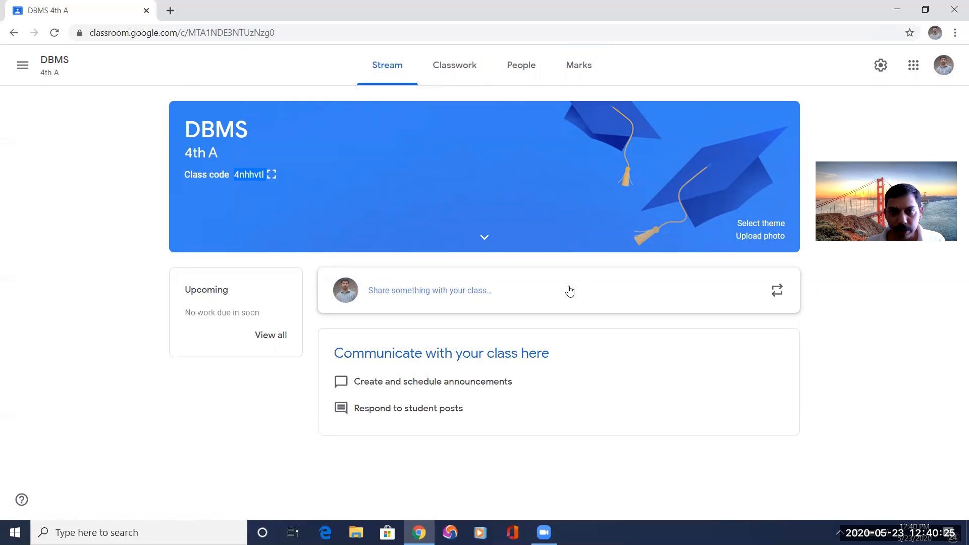
pyautogui.click(493, 290)
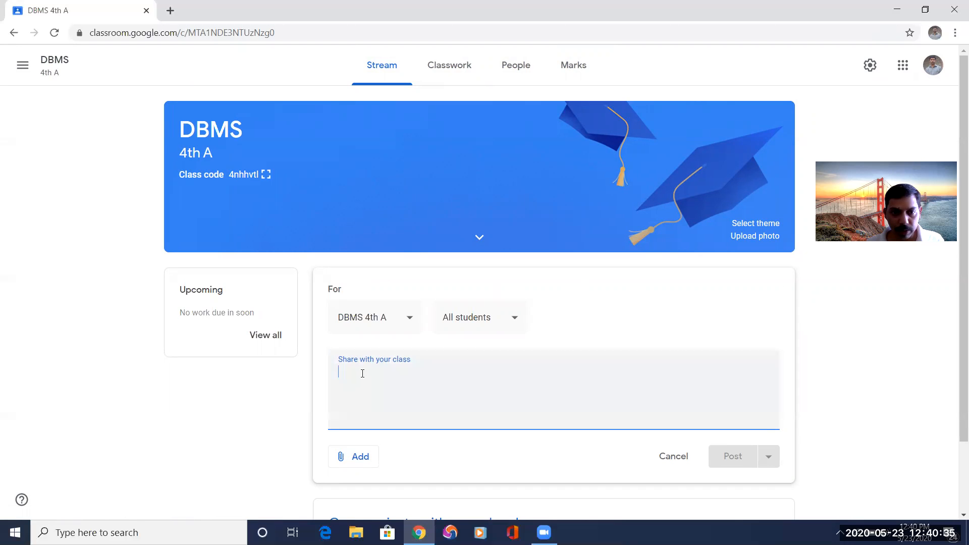
pyautogui.write('wELCO')
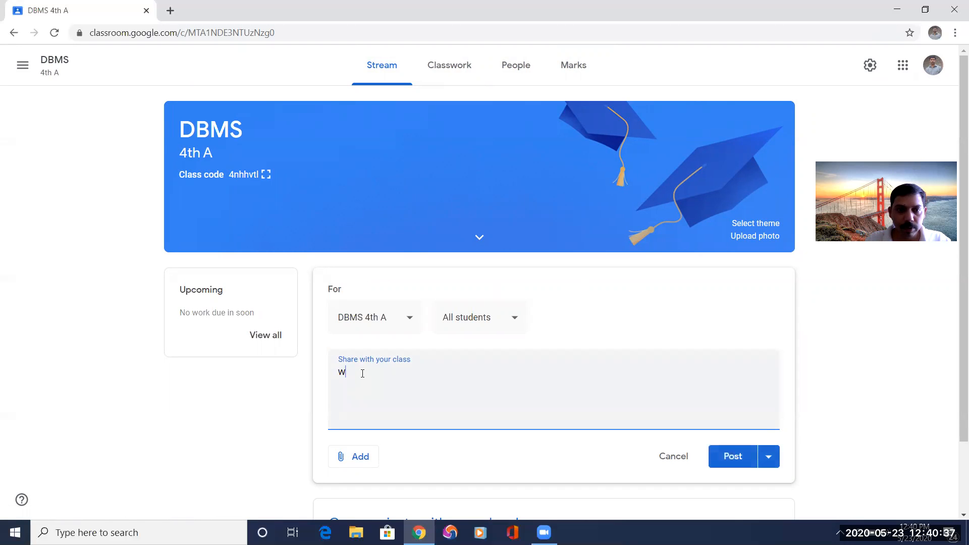
pyautogui.press('BackSpace')
pyautogui.press('BackSpace')
pyautogui.press('BackSpace')
pyautogui.press('BackSpace')
pyautogui.press('BackSpace')
pyautogui.write('Welcome')
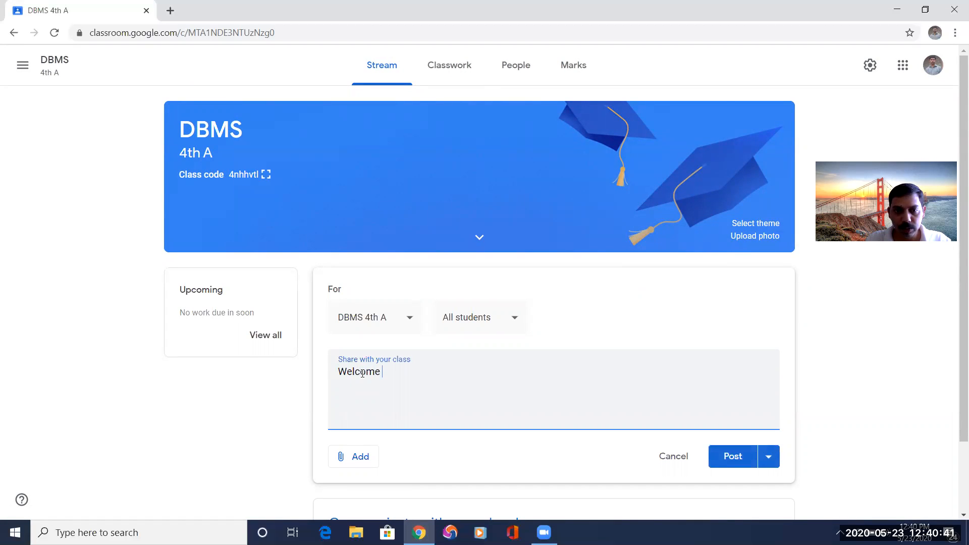
pyautogui.write(' to Googel c')
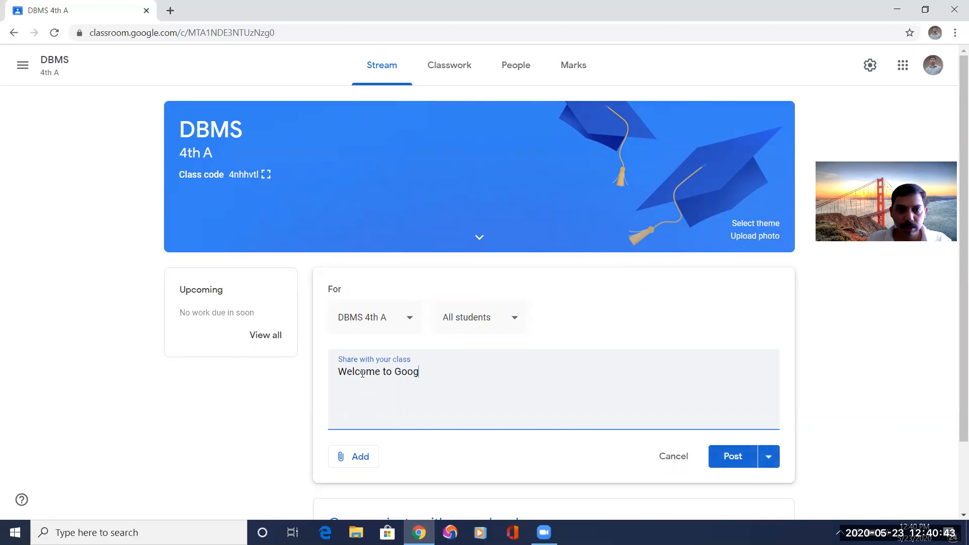
pyautogui.press('BackSpace')
pyautogui.press('BackSpace')
pyautogui.press('BackSpace')
pyautogui.write('le Classroom')
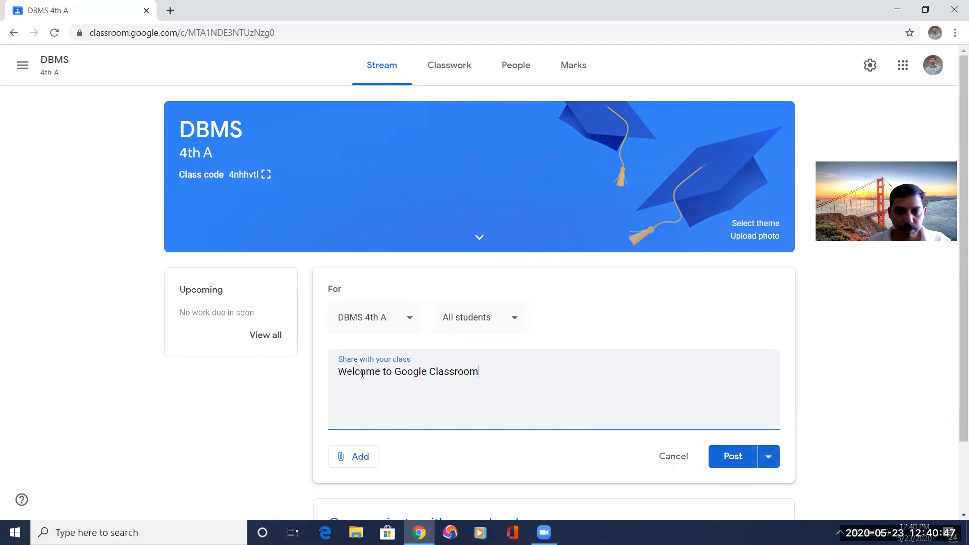
# Review which classes and students the announcement can be addressed to, keeping DBMS 4th A and All students.
pyautogui.click(409, 321)
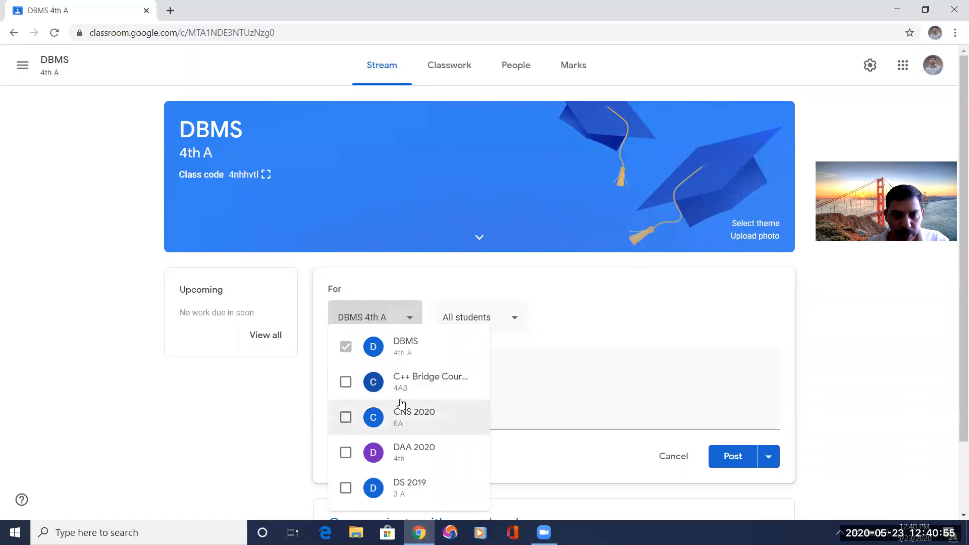
pyautogui.scroll(-1, 411, 430)
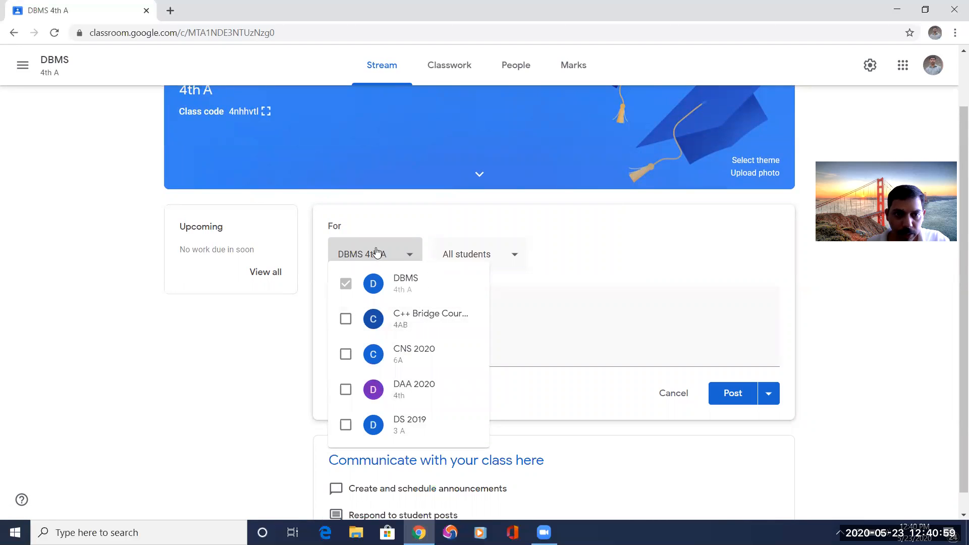
pyautogui.click(434, 253)
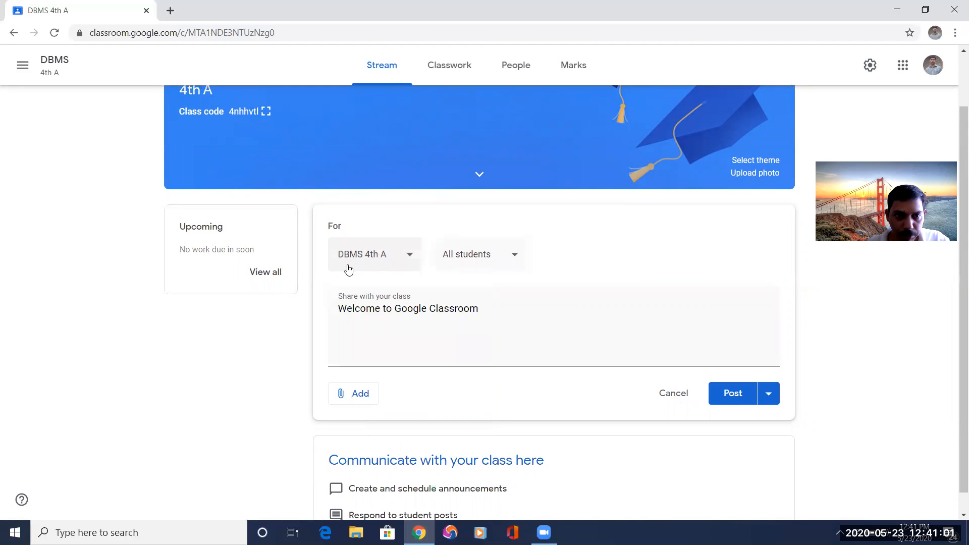
pyautogui.click(517, 260)
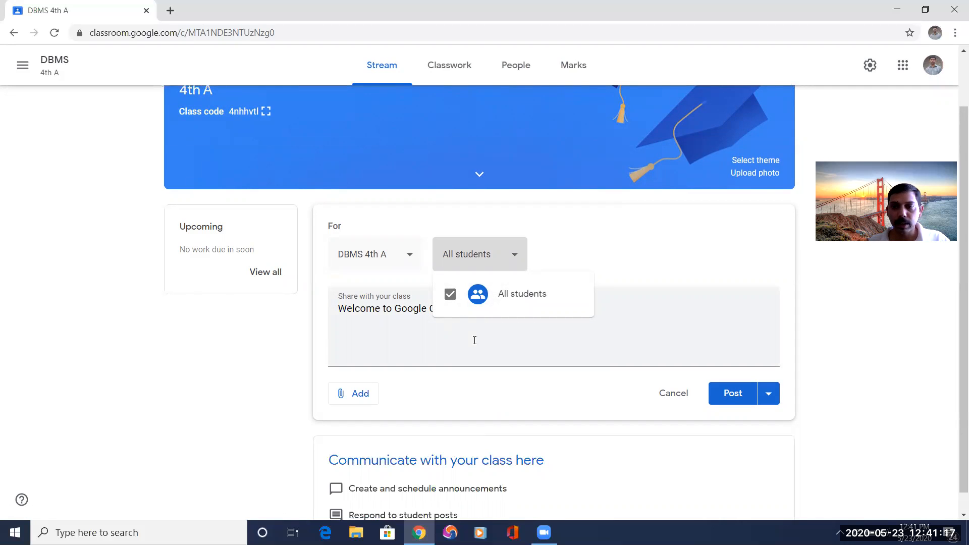
pyautogui.click(568, 243)
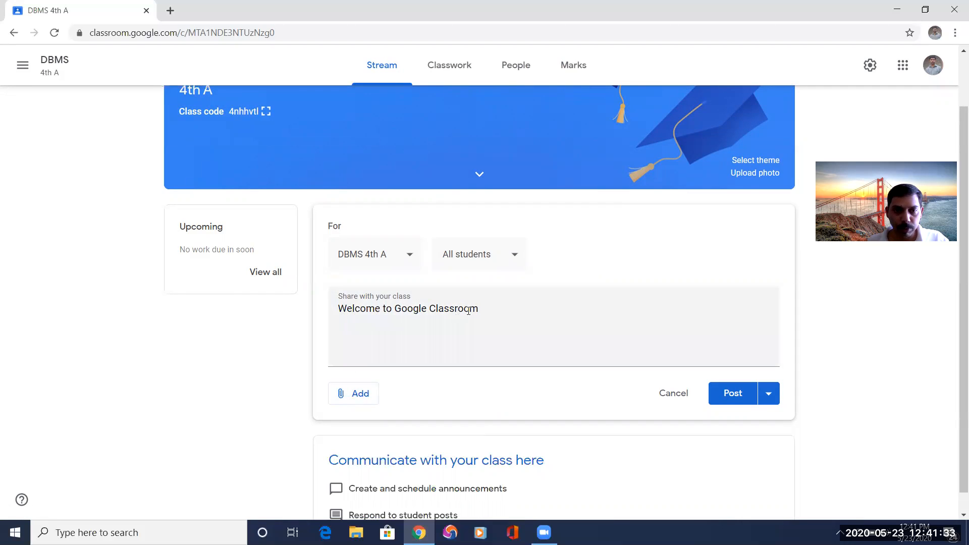
# Attach the file 18CS42.pdf from the DAA folder on the device to the welcome announcement.
pyautogui.click(365, 398)
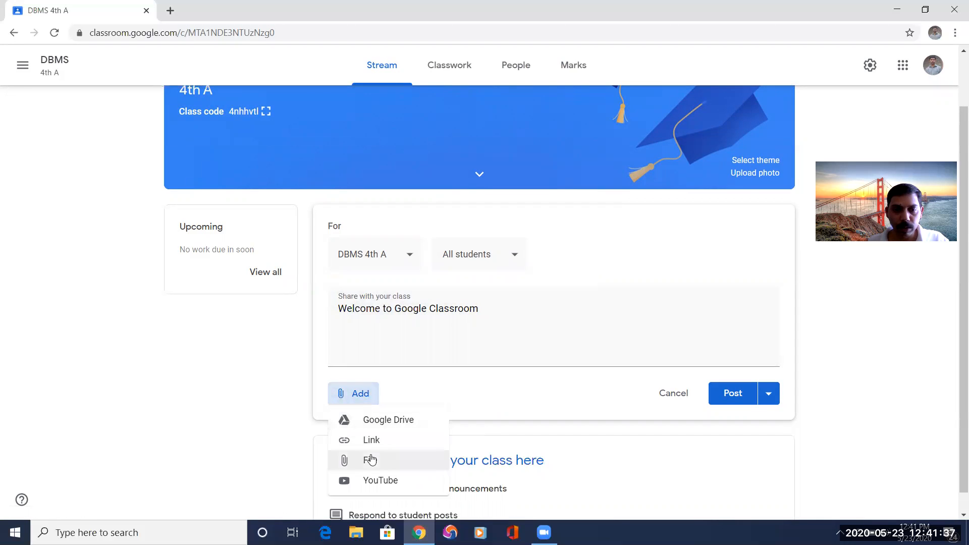
pyautogui.click(371, 460)
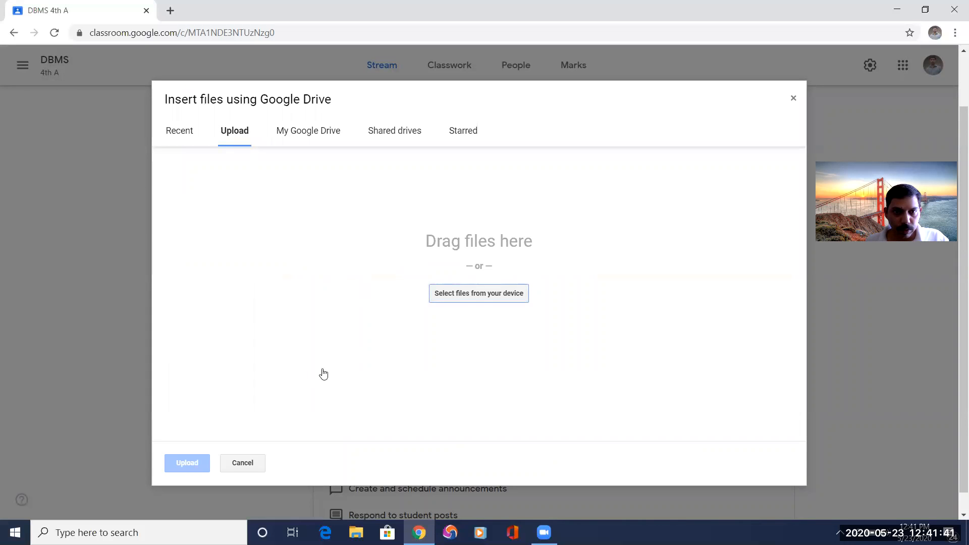
pyautogui.click(479, 298)
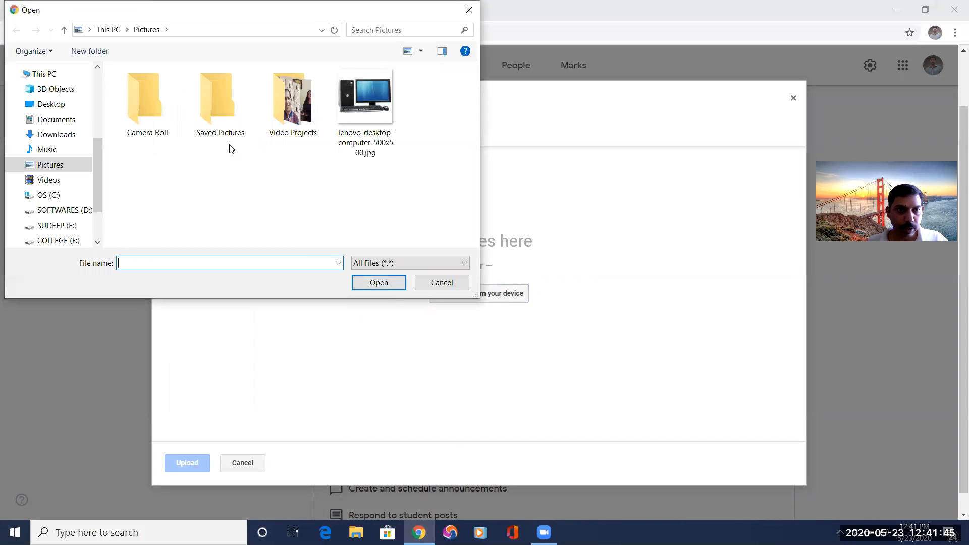
pyautogui.scroll(3, 46, 192)
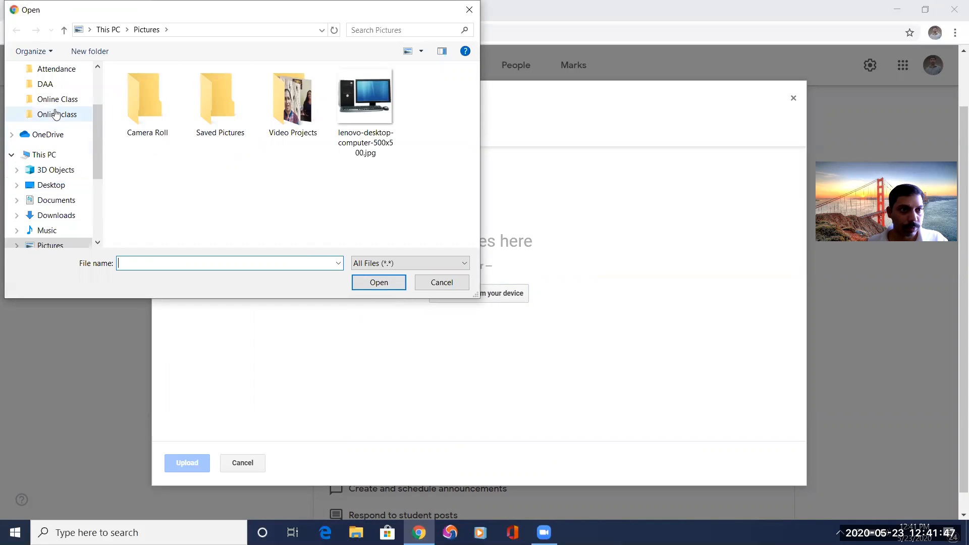
pyautogui.click(48, 85)
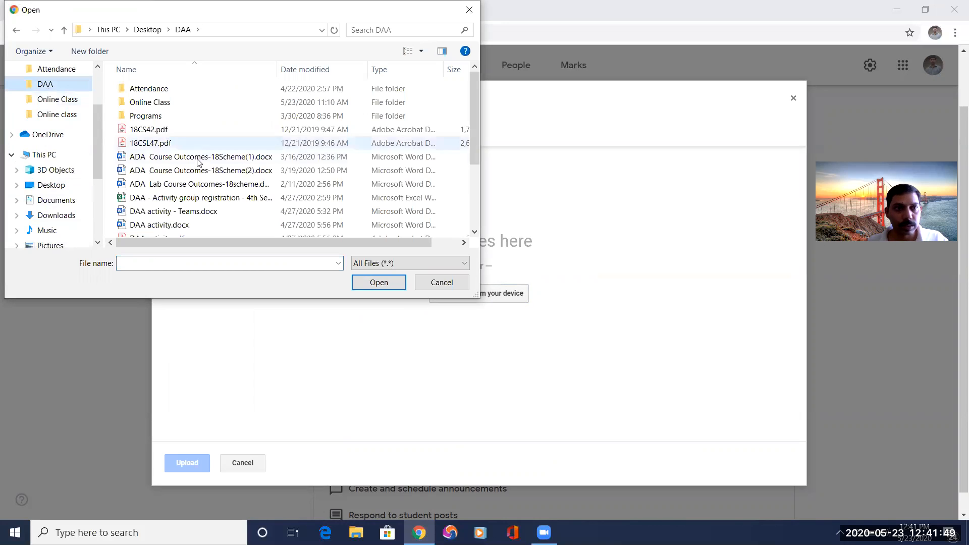
pyautogui.click(210, 129)
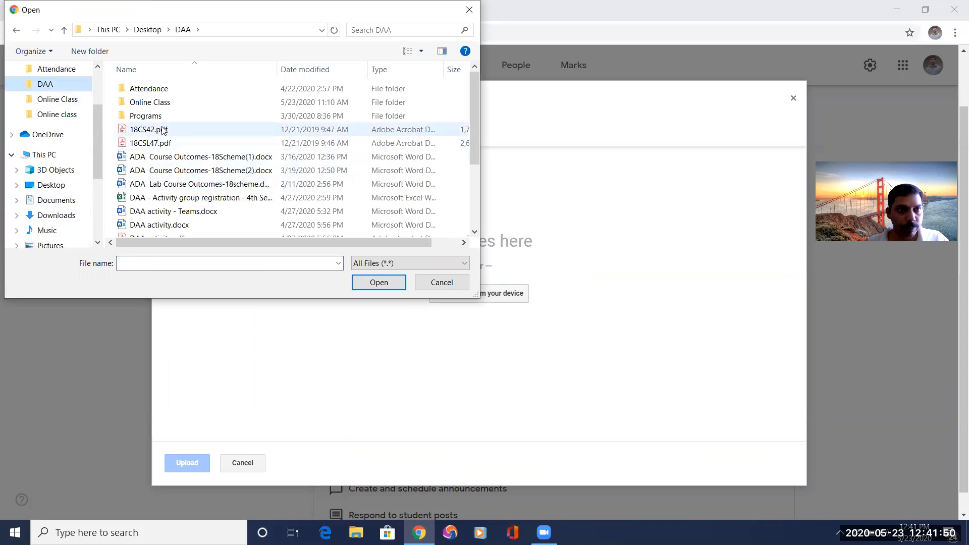
pyautogui.click(376, 283)
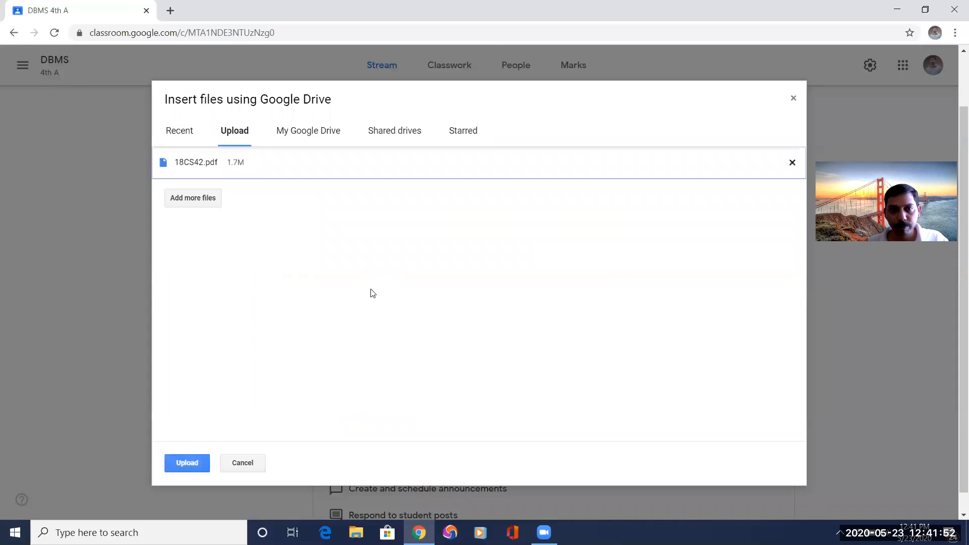
pyautogui.click(169, 463)
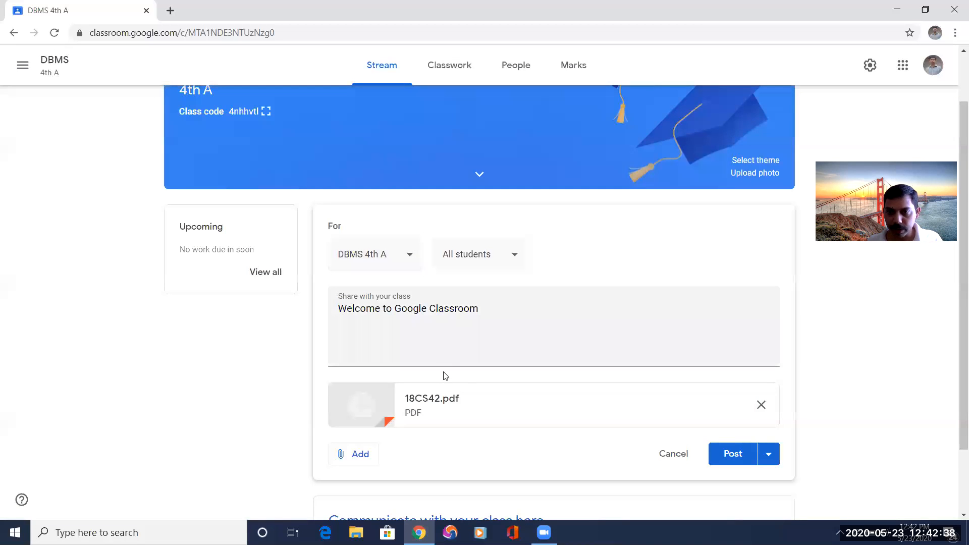
# Review the other attachment types and the scheduling and draft options, and post the welcome announcement immediately.
pyautogui.scroll(-1, 445, 375)
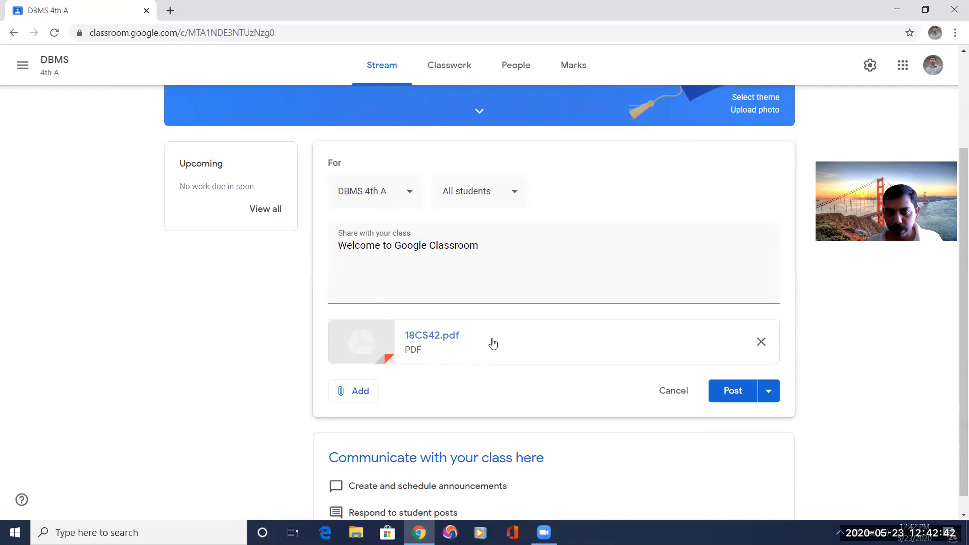
pyautogui.click(360, 394)
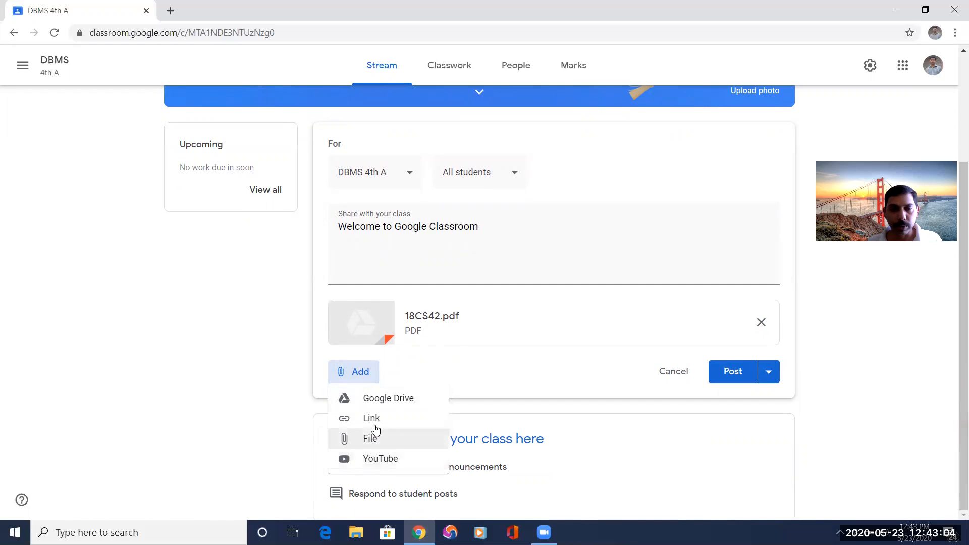
pyautogui.click(487, 377)
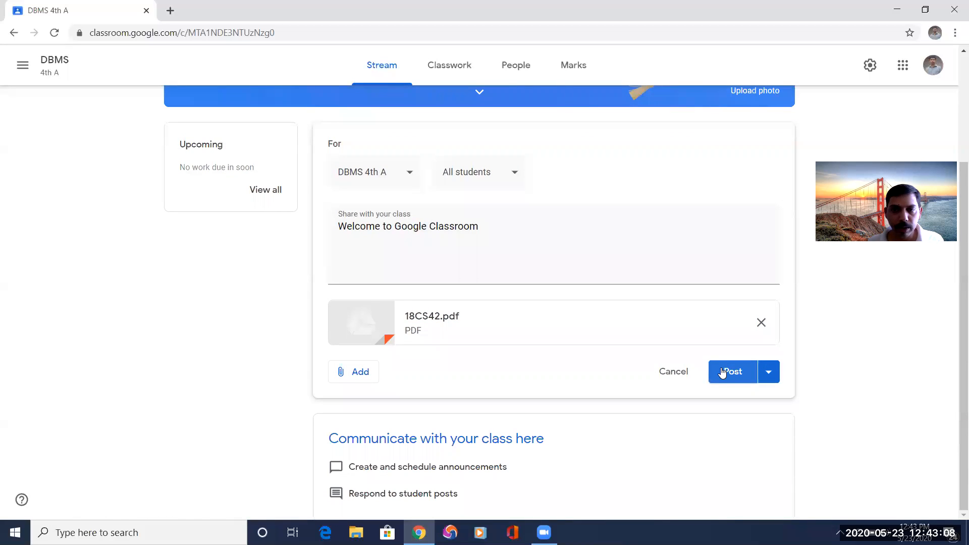
pyautogui.click(769, 373)
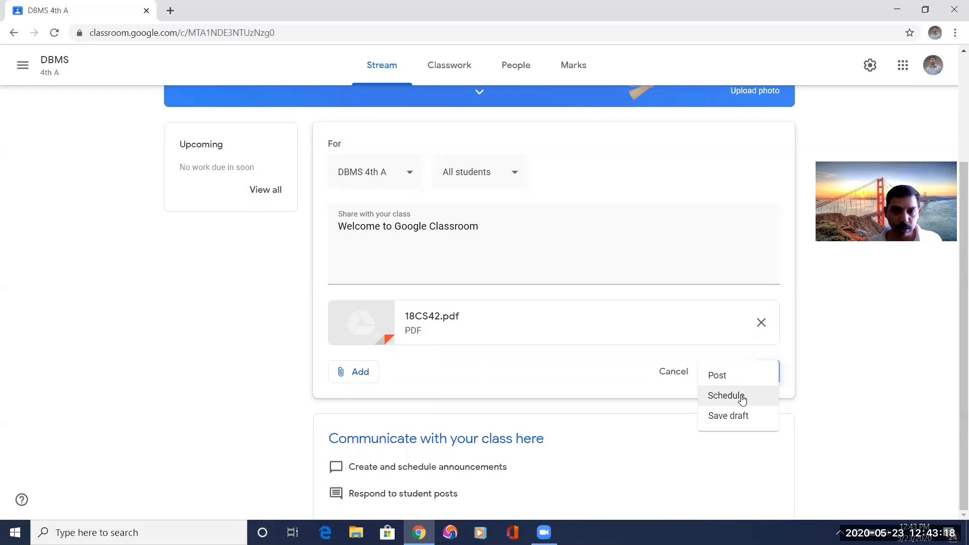
pyautogui.click(568, 380)
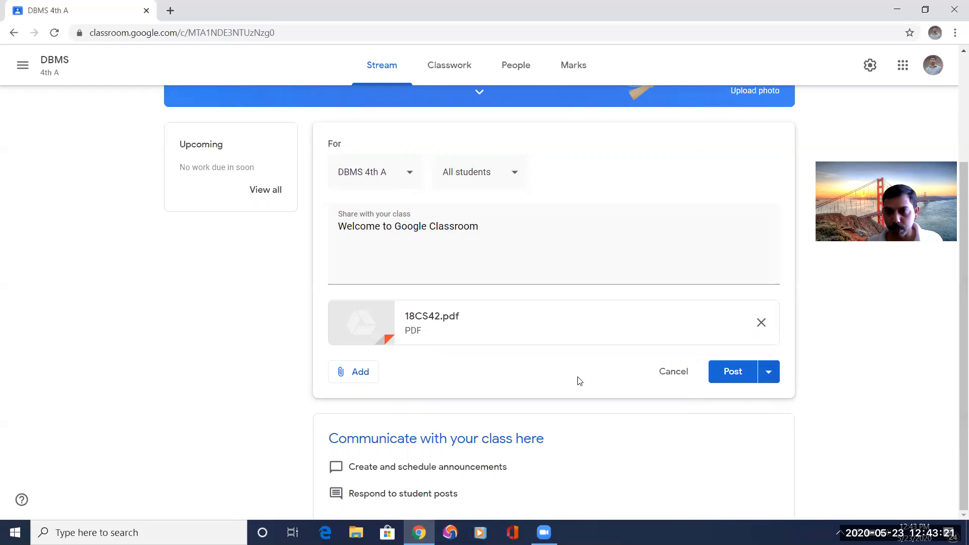
pyautogui.click(733, 372)
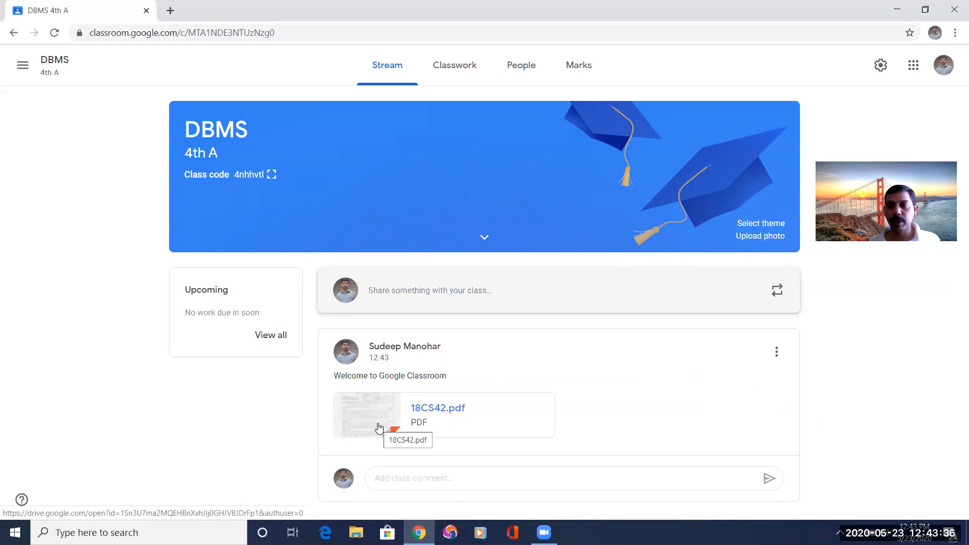
# Draft a new class stream announcement reading "Class will be taken at 10 today".
pyautogui.click(396, 296)
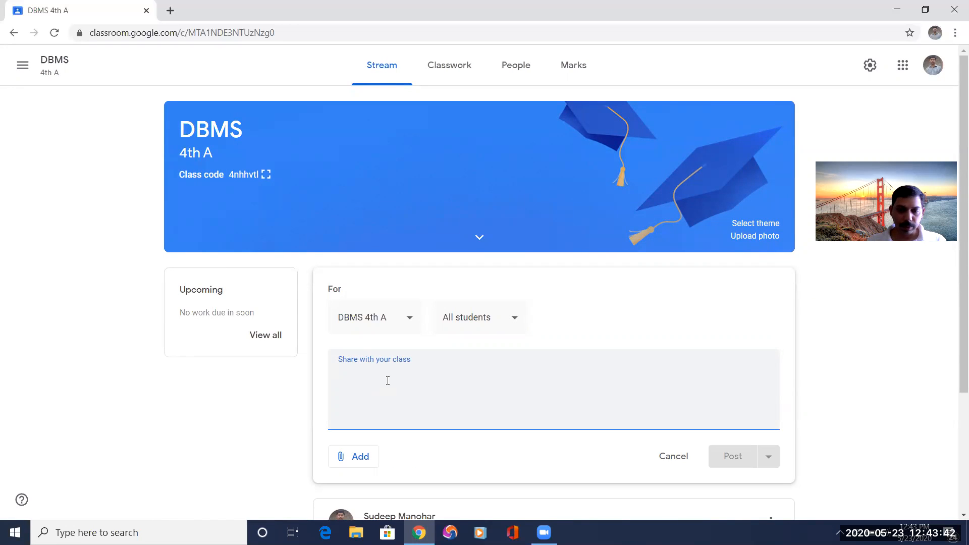
pyautogui.write('Cla')
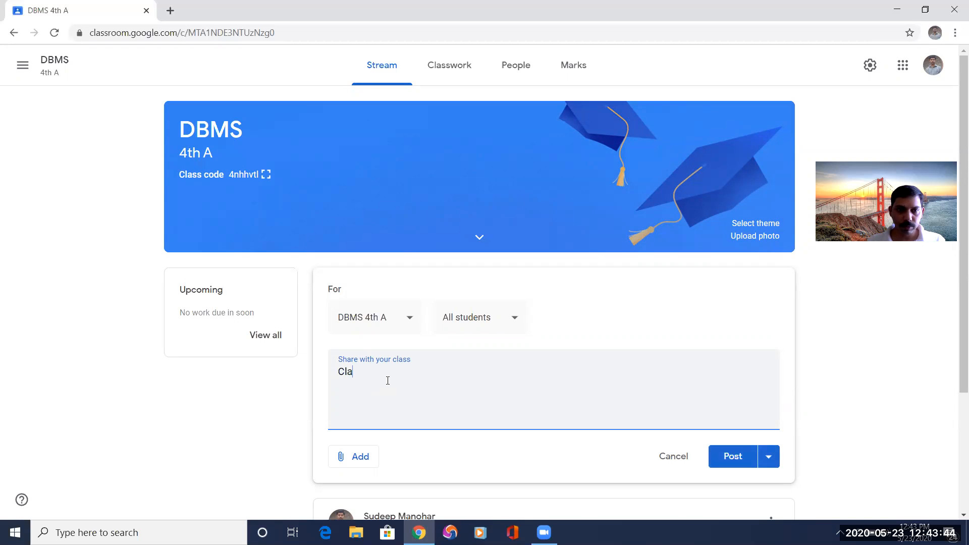
pyautogui.write('ss will be take')
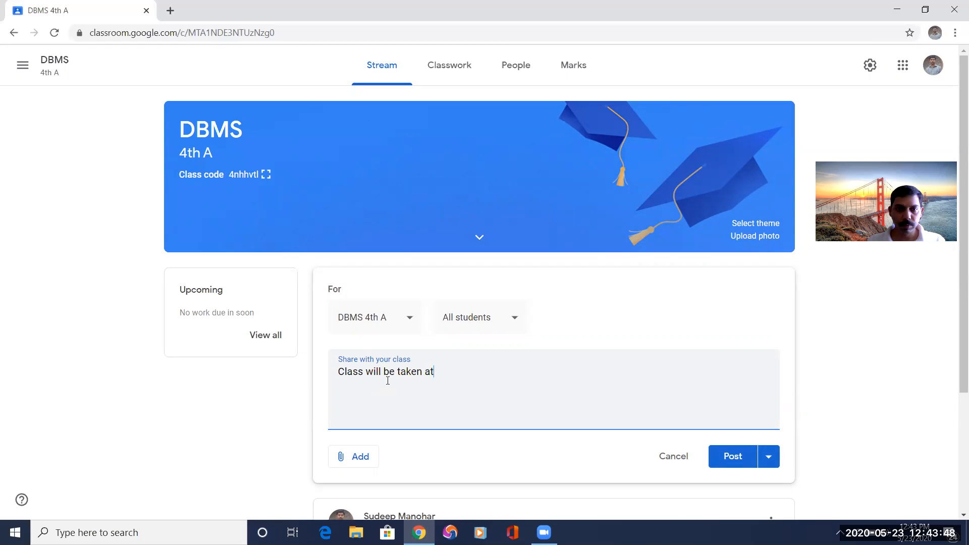
pyautogui.write('n at ')
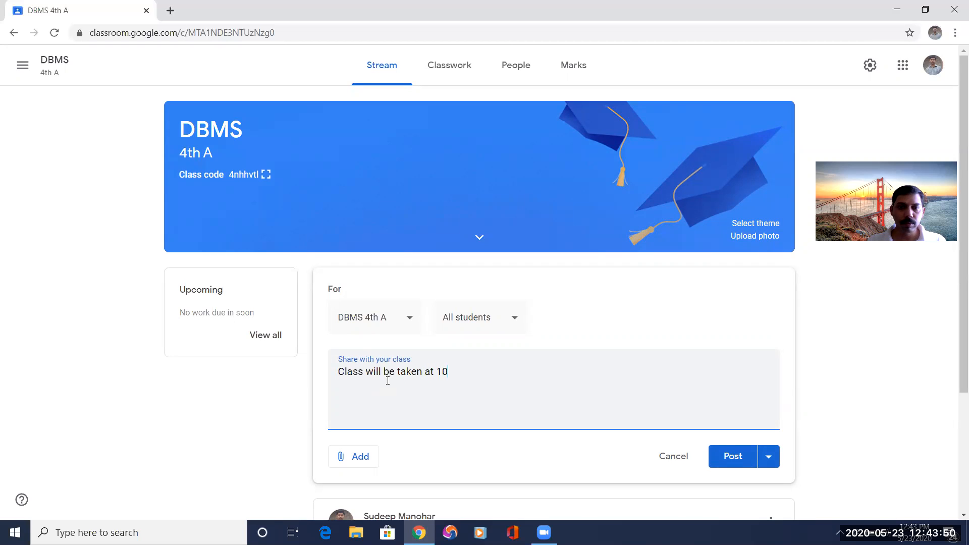
pyautogui.write('10 today')
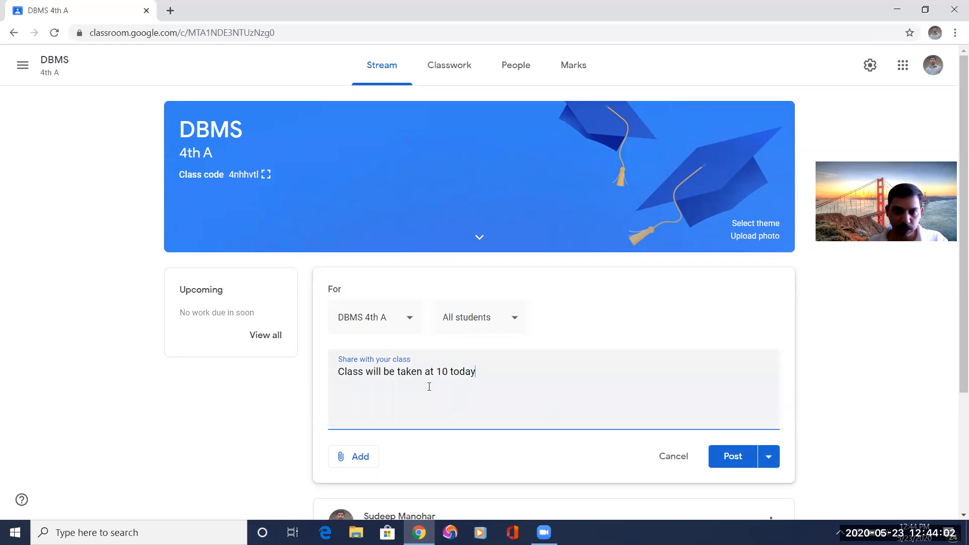
# Schedule the drafted announcement for 24 May 2020 at 06:00.
pyautogui.click(769, 459)
pyautogui.click(737, 475)
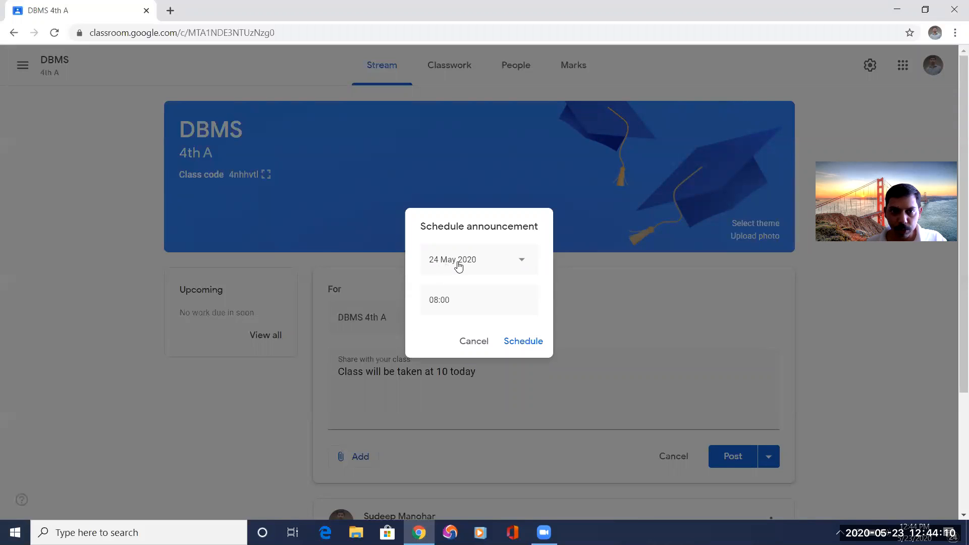
pyautogui.click(437, 300)
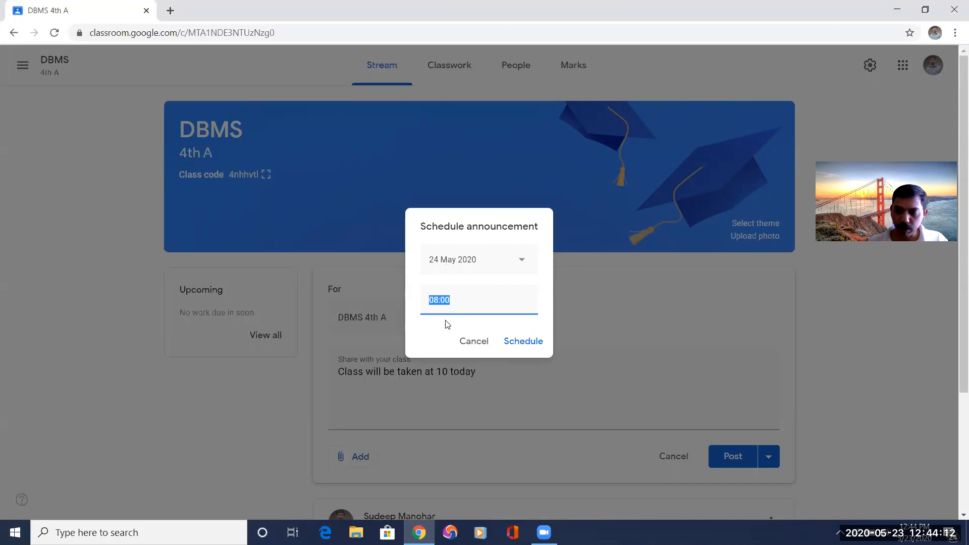
pyautogui.write('0')
pyautogui.write(':00')
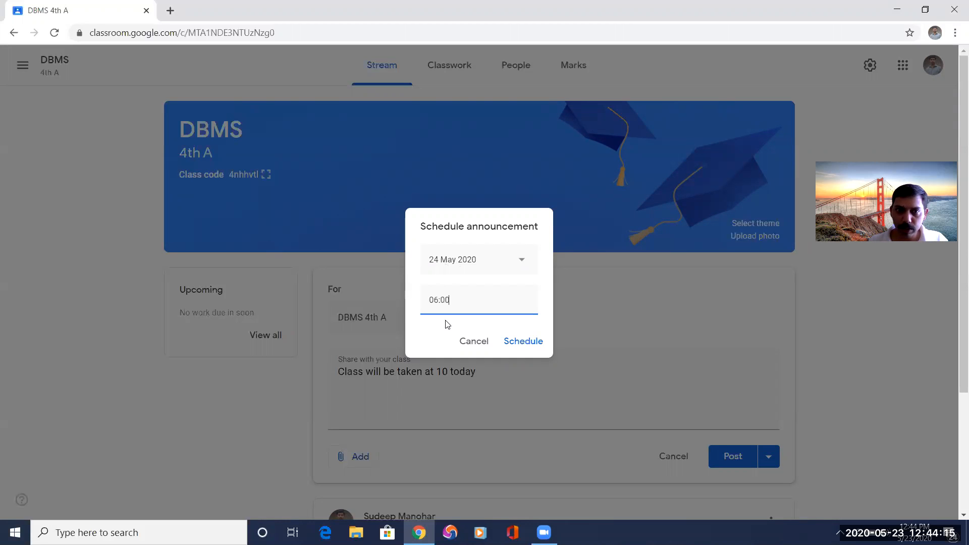
pyautogui.click(529, 343)
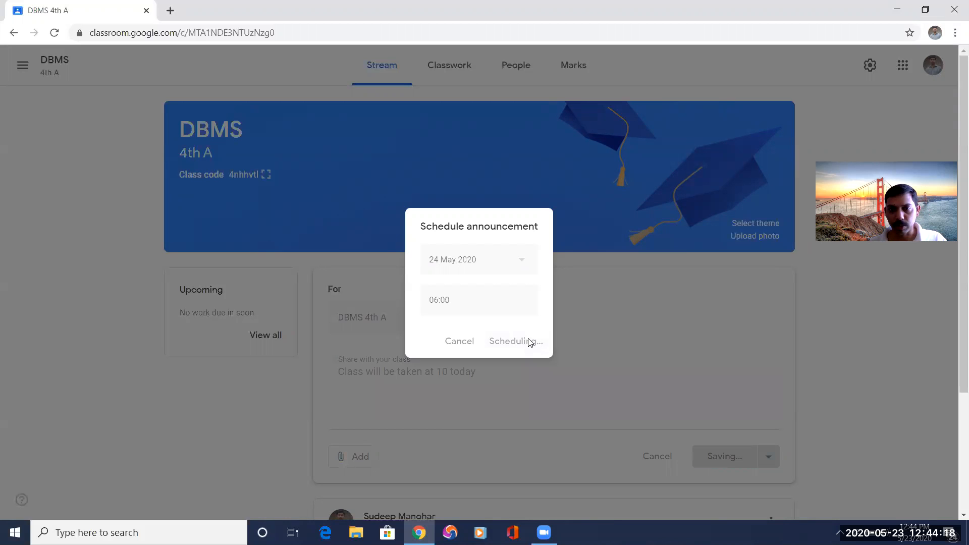
pyautogui.scroll(-1, 531, 381)
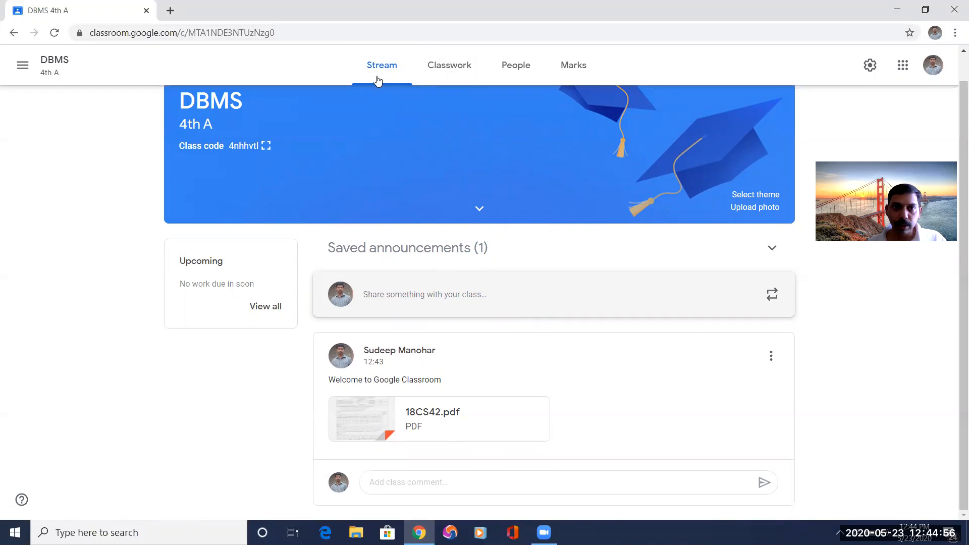
# Add a topic named Subject Content to the DBMS classwork.
pyautogui.click(446, 67)
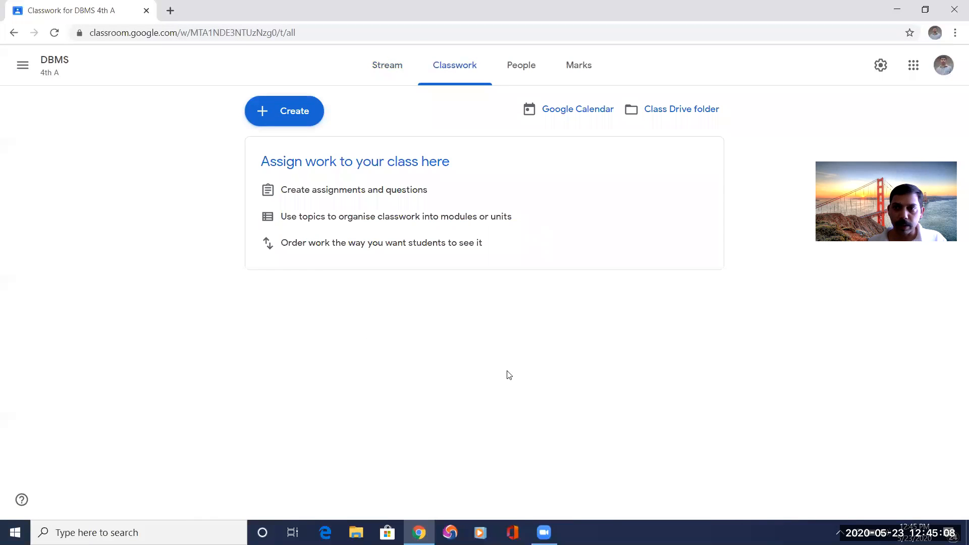
pyautogui.click(287, 119)
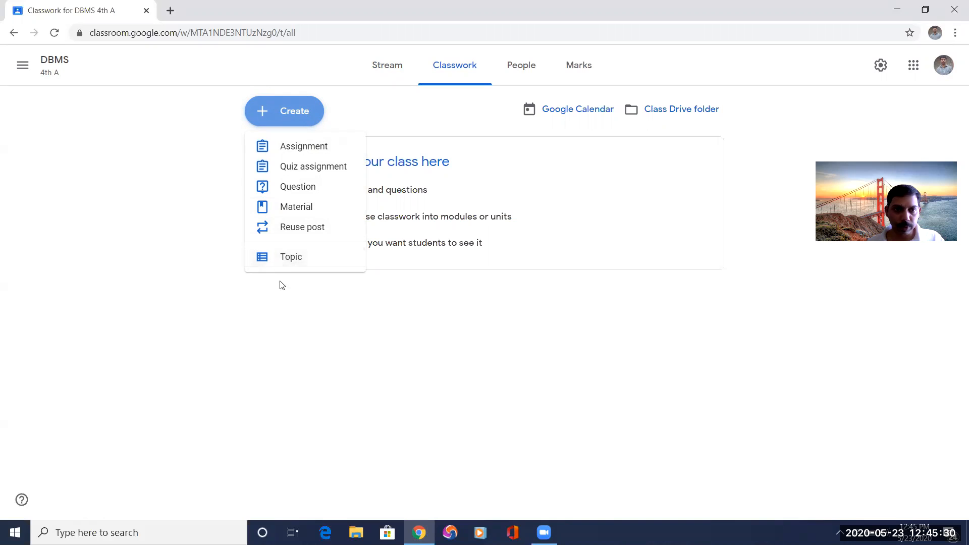
pyautogui.click(290, 258)
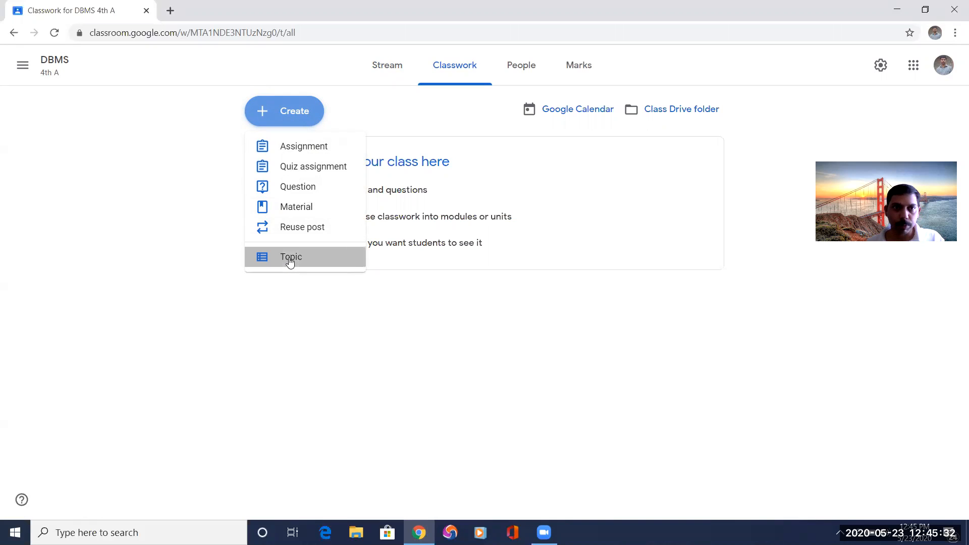
pyautogui.write('Subject Conet')
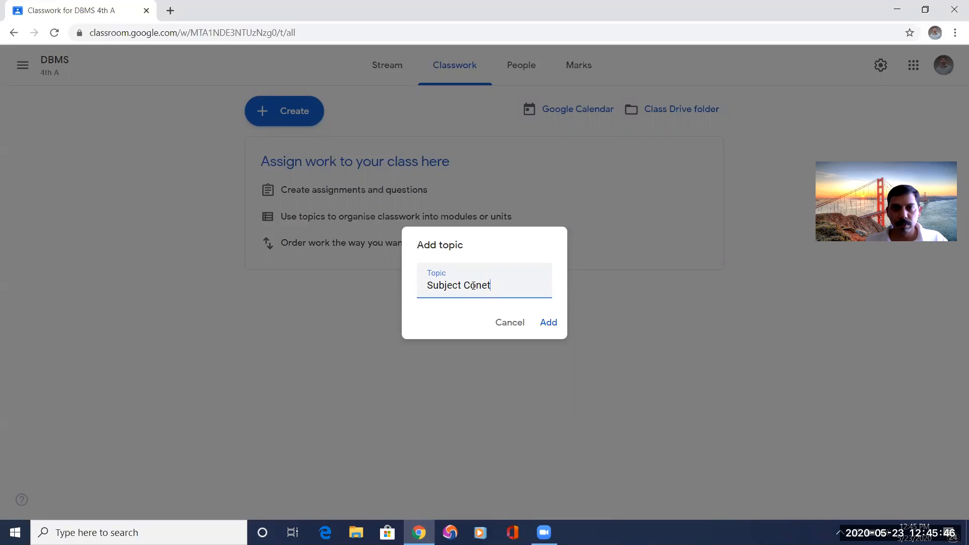
pyautogui.press('BackSpace')
pyautogui.press('BackSpace')
pyautogui.write('tent')
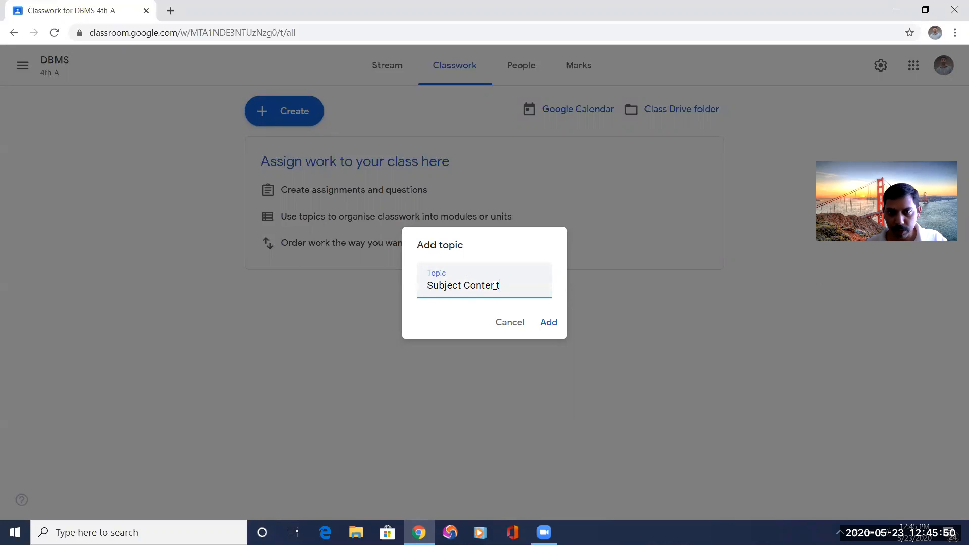
pyautogui.click(549, 325)
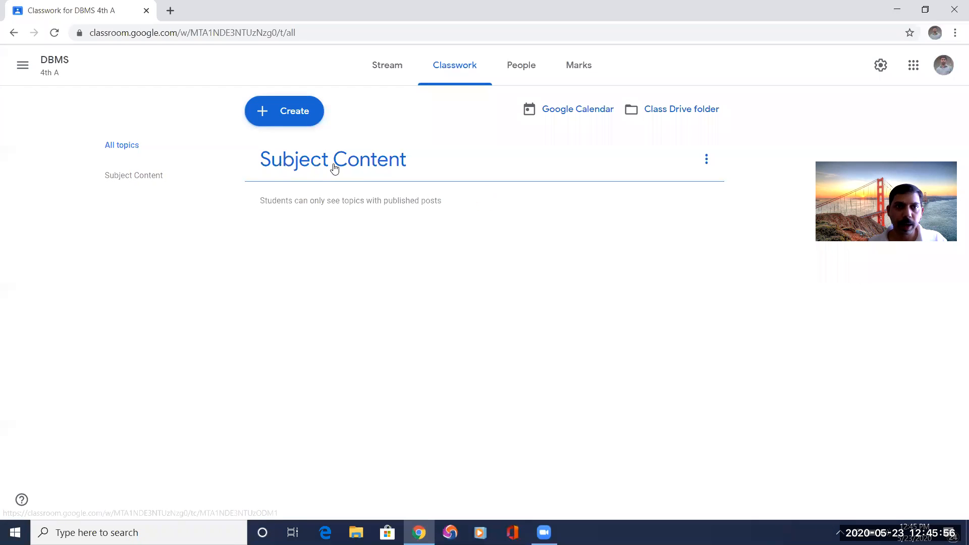
# Add another classwork topic named Module 1.
pyautogui.click(291, 113)
pyautogui.click(291, 259)
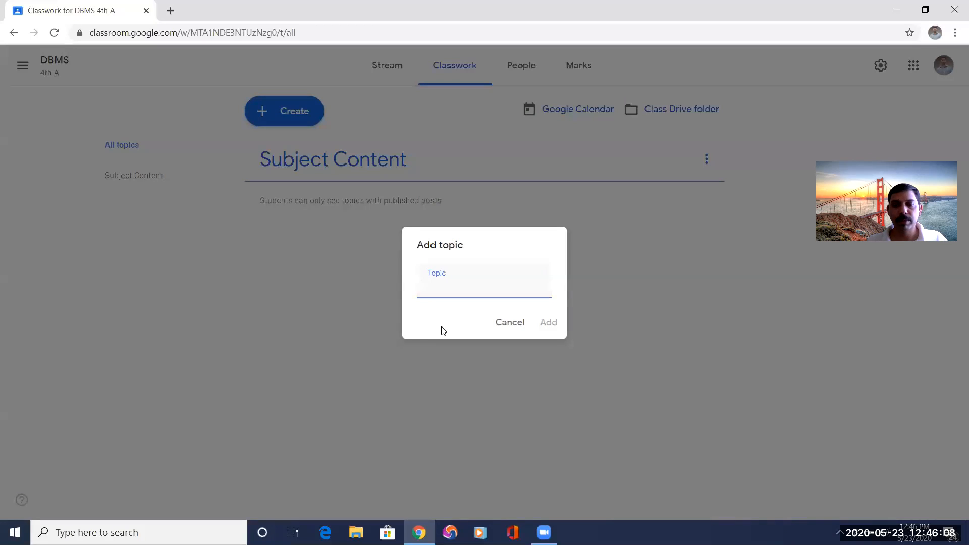
pyautogui.write('Module')
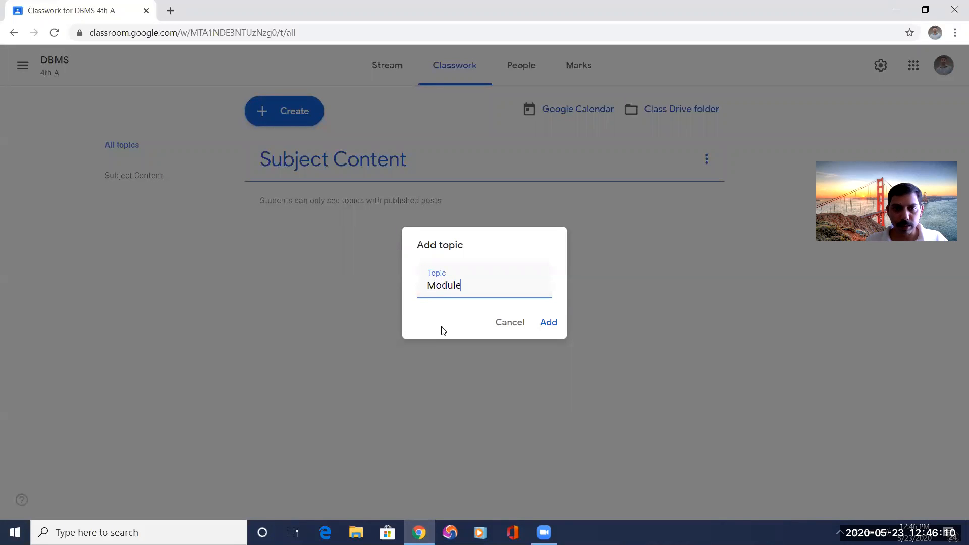
pyautogui.write(' 1')
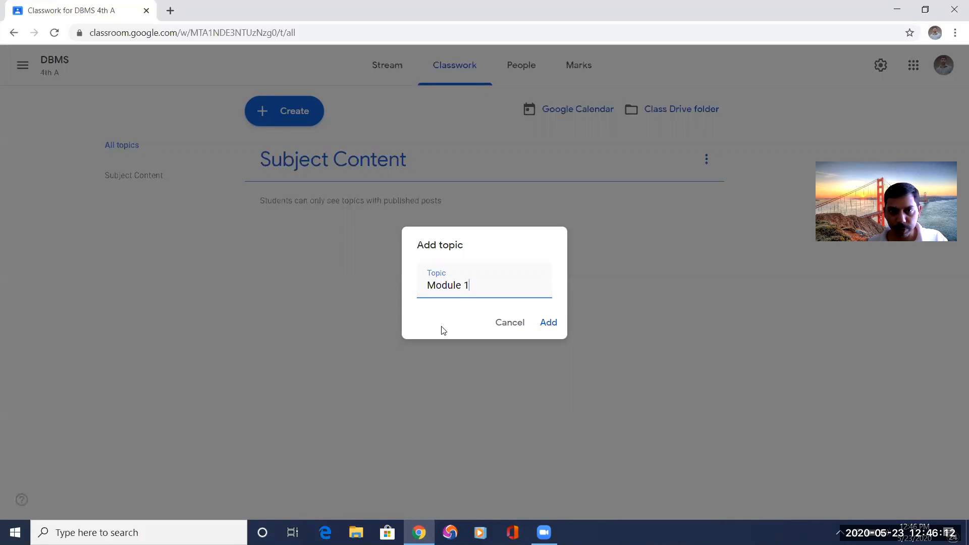
pyautogui.click(548, 322)
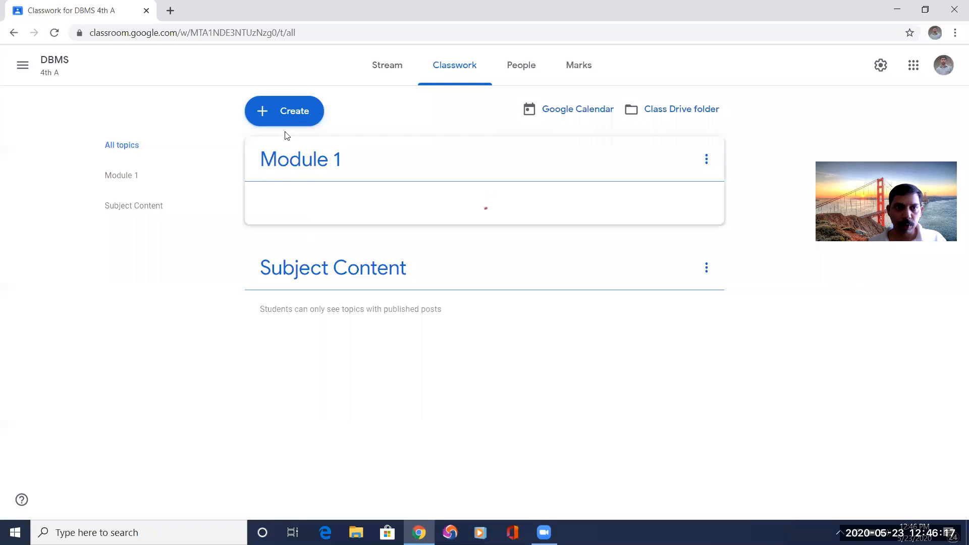
# Add a classwork topic named Module 2.
pyautogui.click(285, 117)
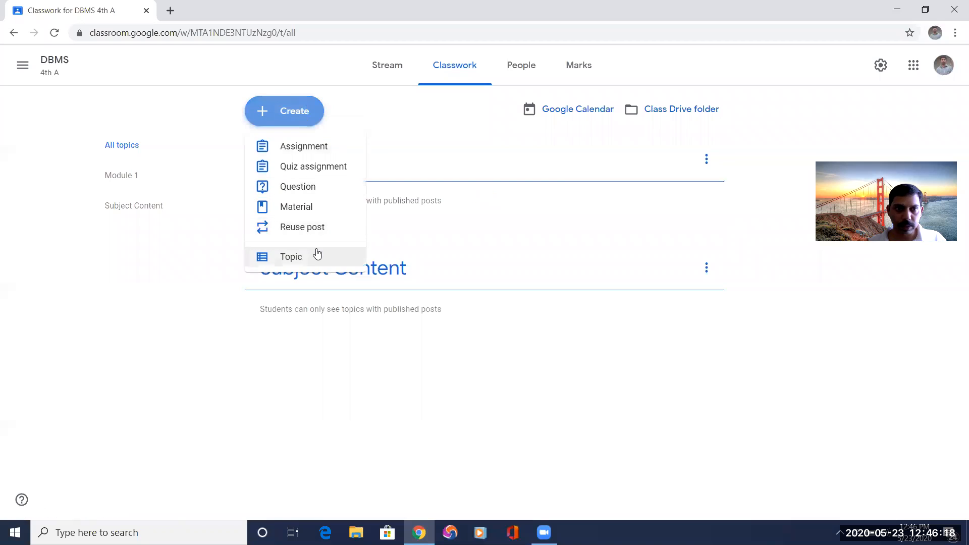
pyautogui.click(302, 257)
pyautogui.write('Module 2')
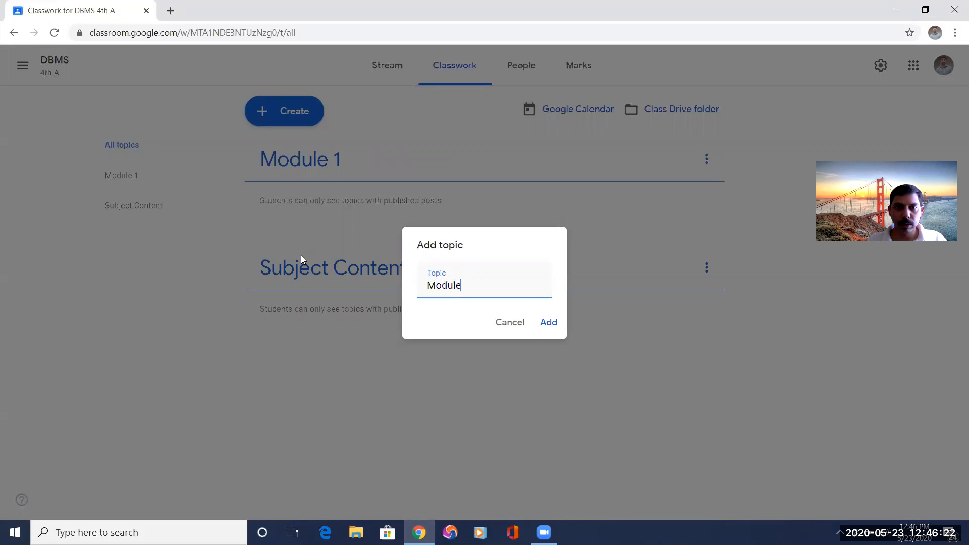
pyautogui.press('Return')
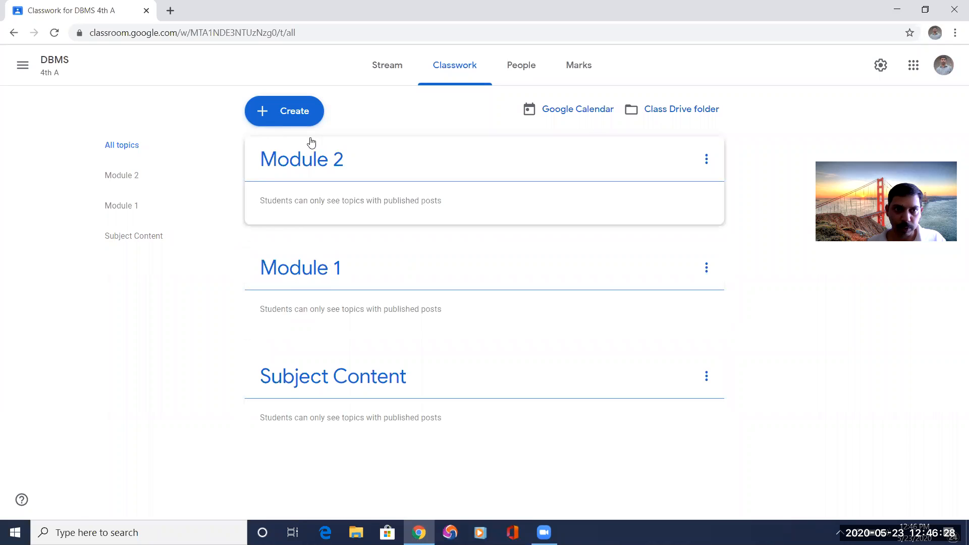
# Add a classwork topic named Lab to the DBMS class.
pyautogui.click(296, 116)
pyautogui.click(303, 257)
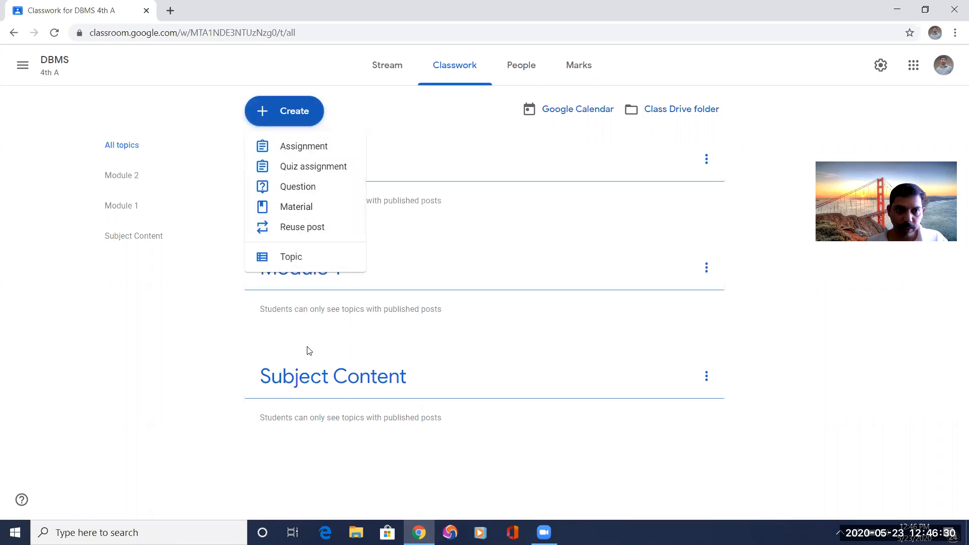
pyautogui.write('Lab')
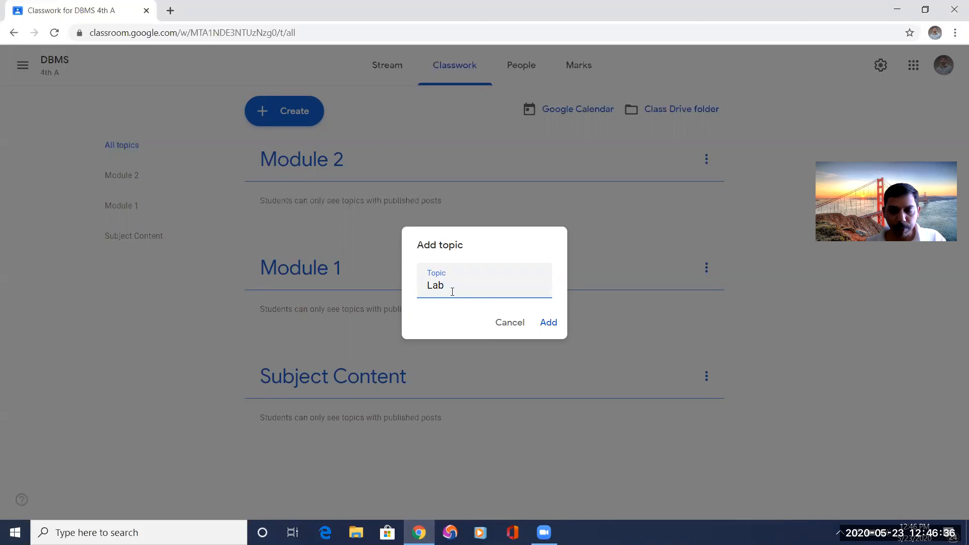
pyautogui.click(548, 324)
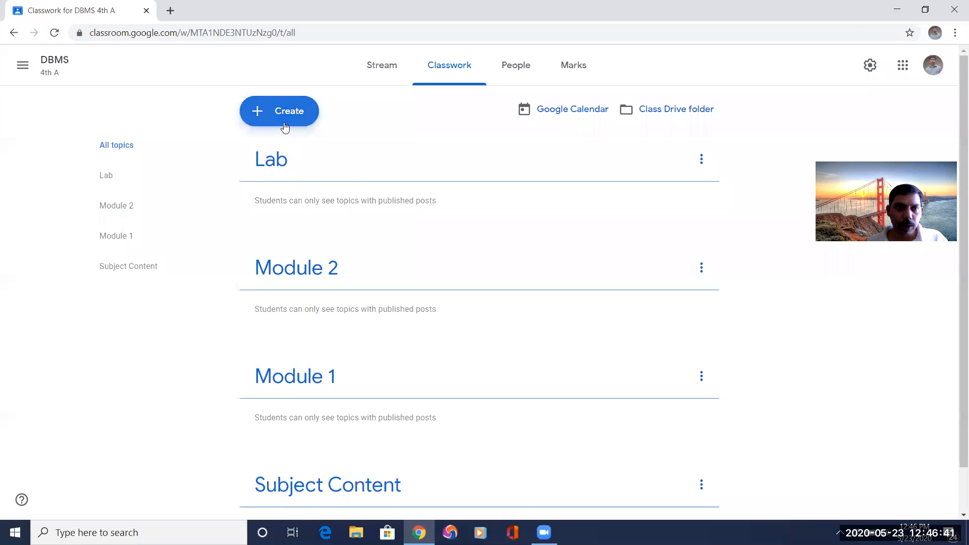
# Add one more classwork topic named Assignment.
pyautogui.click(281, 111)
pyautogui.click(292, 256)
pyautogui.write('Assighment')
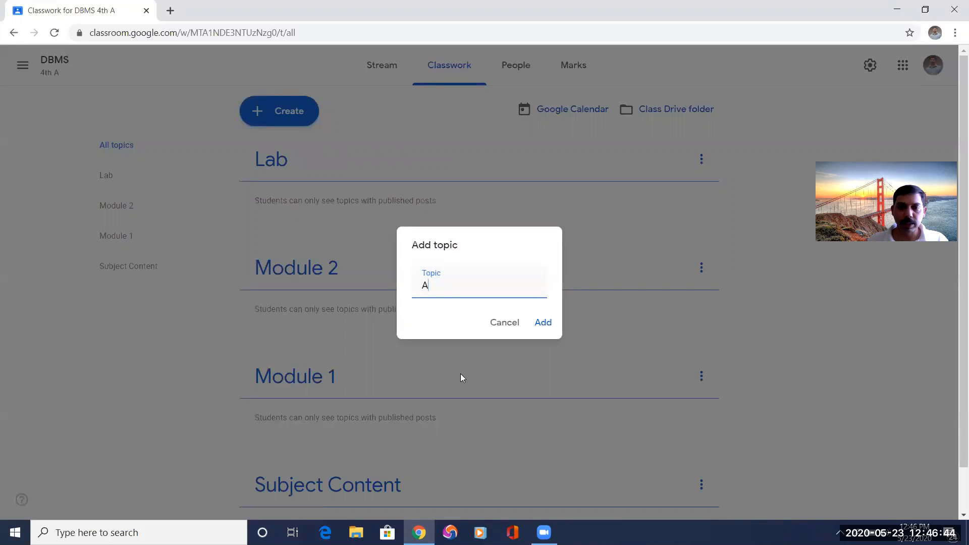
pyautogui.press('BackSpace')
pyautogui.press('BackSpace')
pyautogui.press('BackSpace')
pyautogui.press('BackSpace')
pyautogui.press('BackSpace')
pyautogui.press('BackSpace')
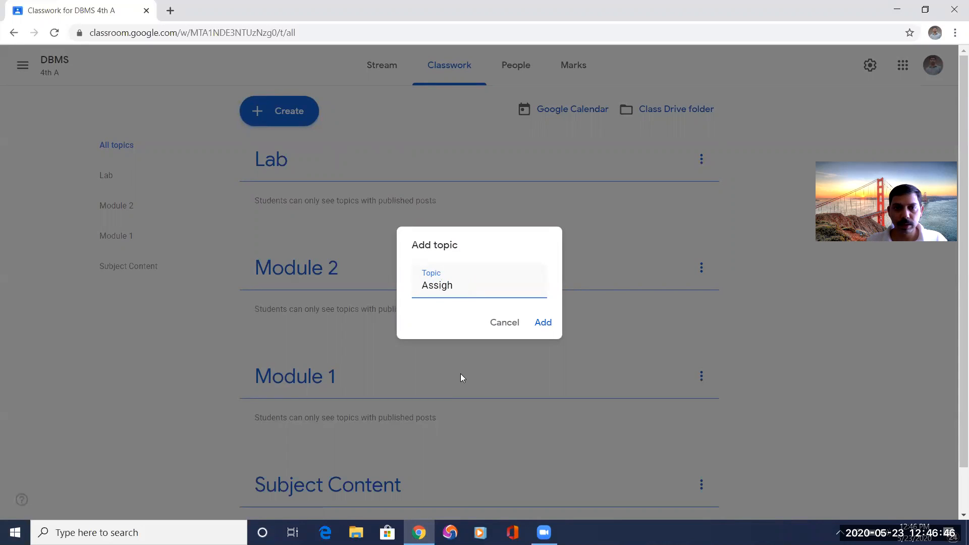
pyautogui.write('gnment')
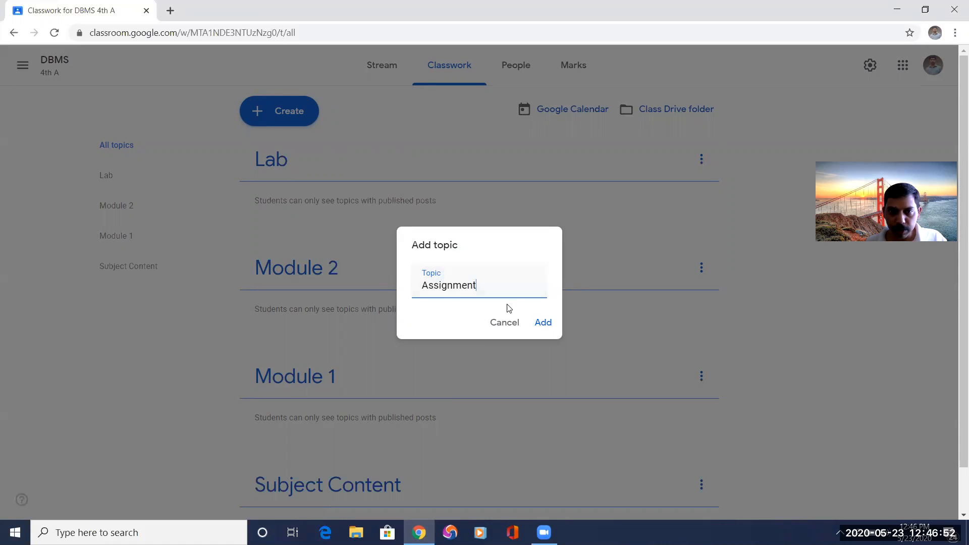
pyautogui.click(543, 323)
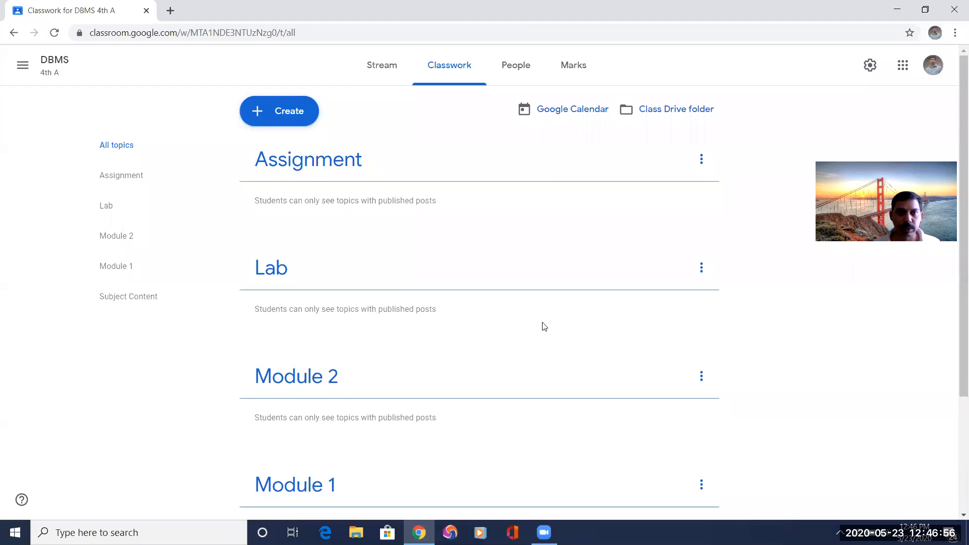
# Start a new classwork material titled Syllabus, leaving its description empty.
pyautogui.scroll(-2, 386, 307)
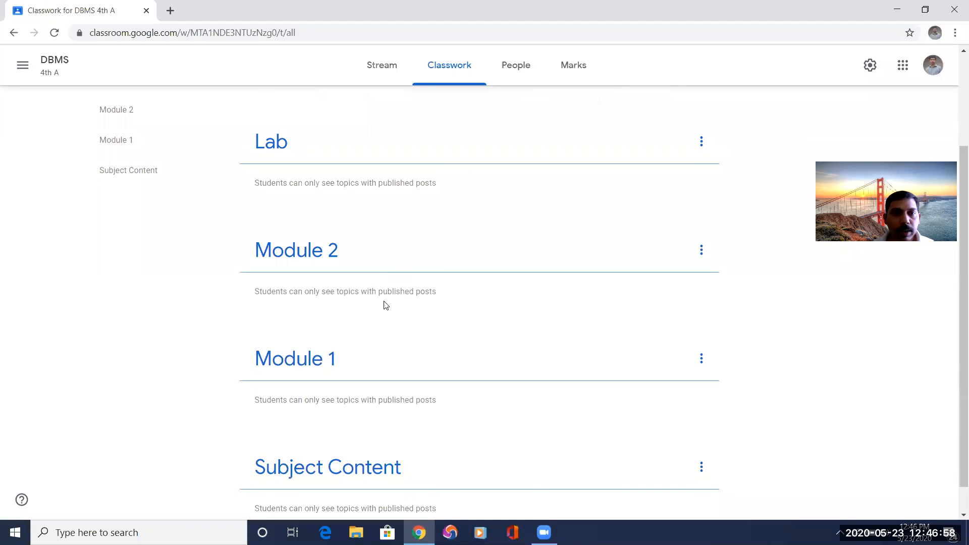
pyautogui.scroll(2, 386, 305)
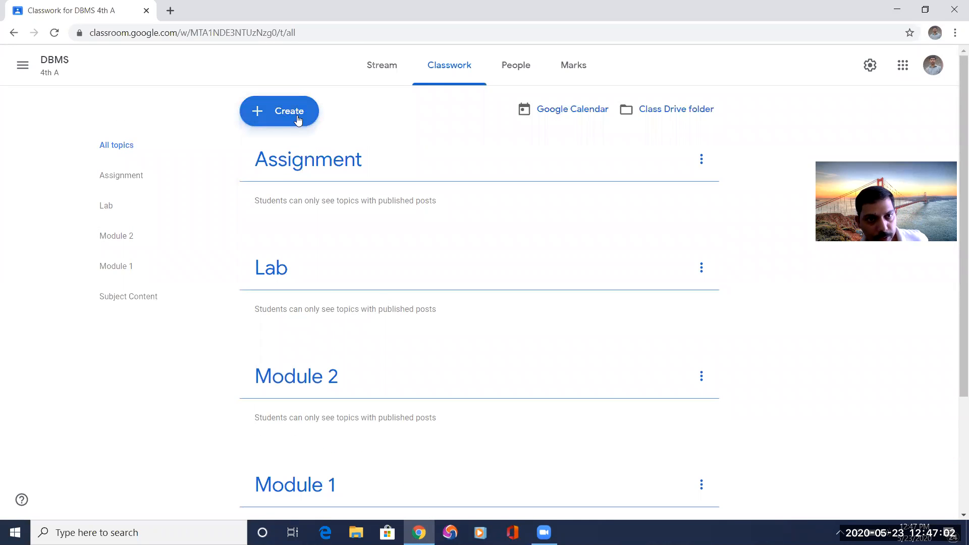
pyautogui.scroll(-3, 319, 309)
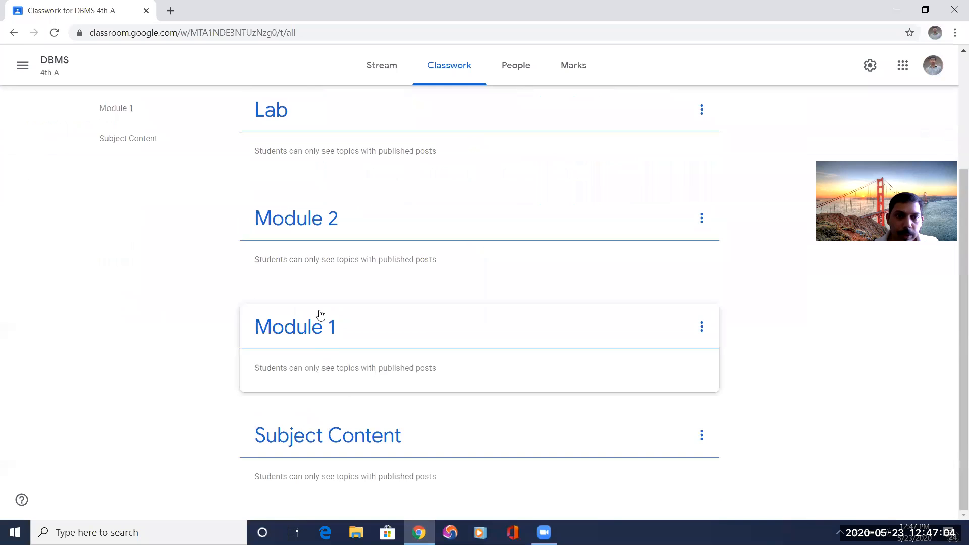
pyautogui.scroll(2, 320, 314)
pyautogui.scroll(-2, 319, 313)
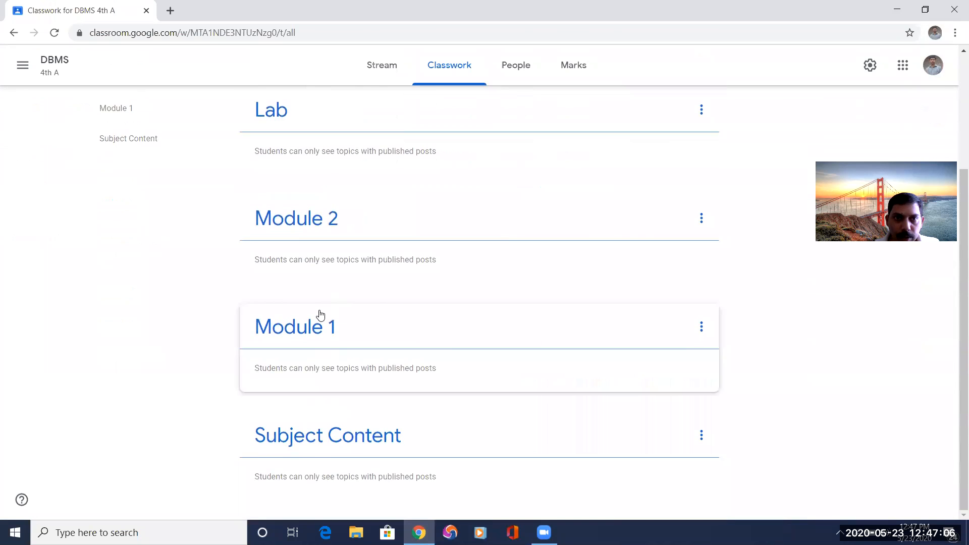
pyautogui.scroll(3, 320, 314)
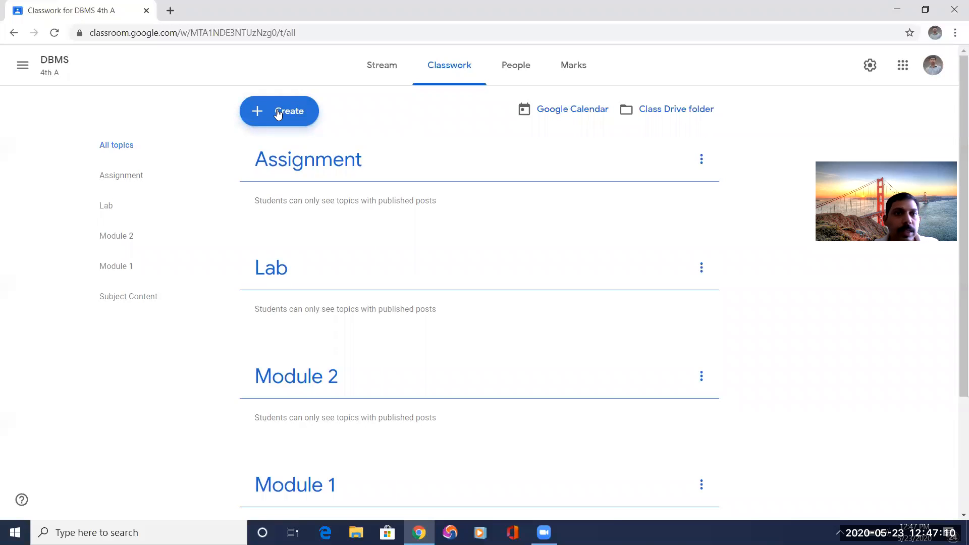
pyautogui.click(278, 114)
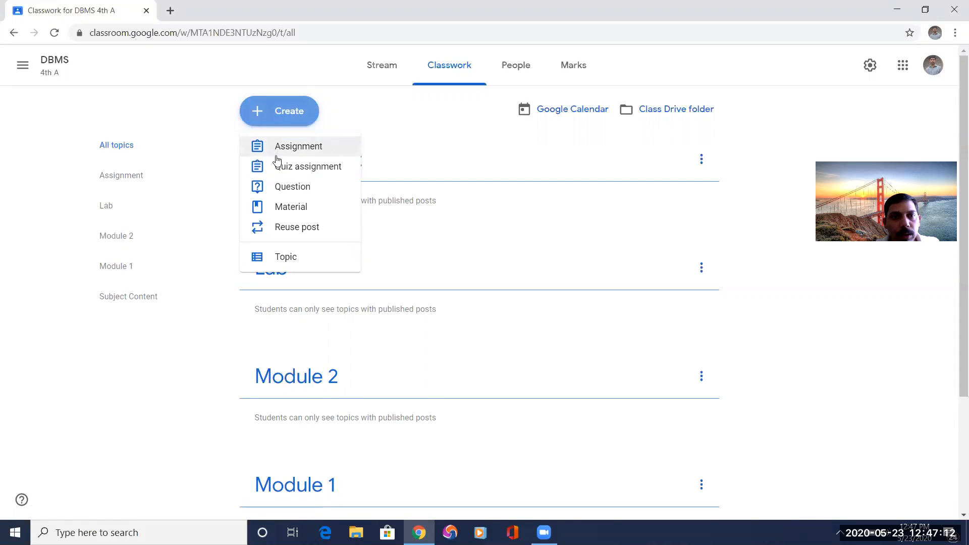
pyautogui.click(297, 211)
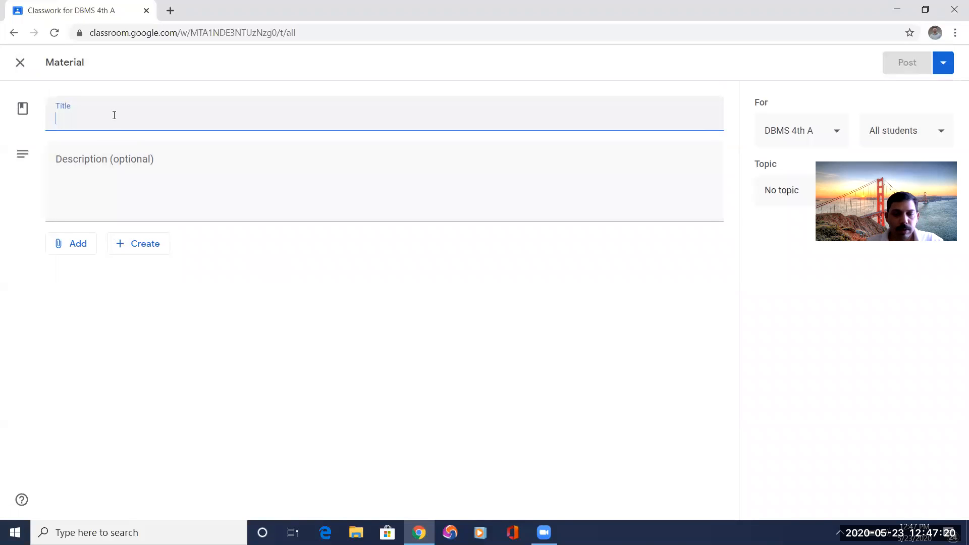
pyautogui.write('Sy')
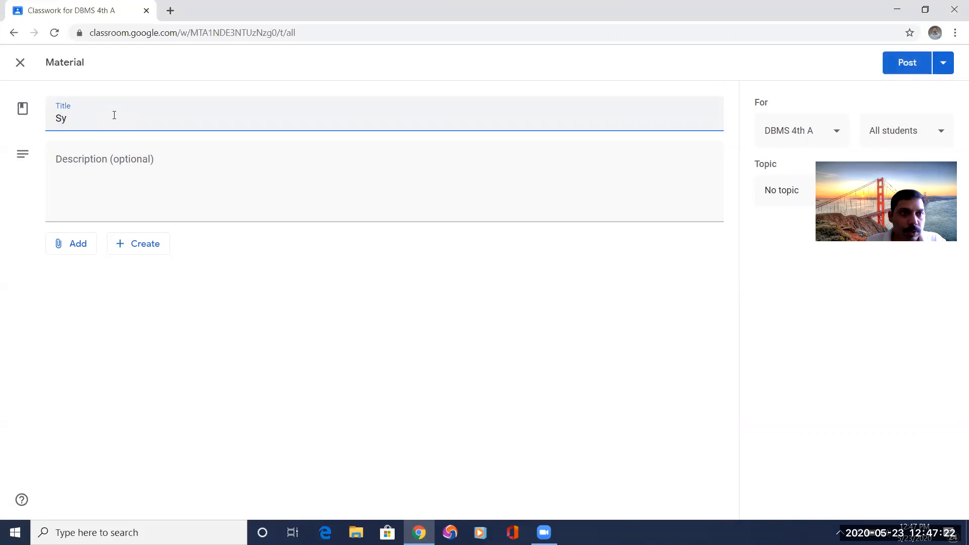
pyautogui.write('llabus')
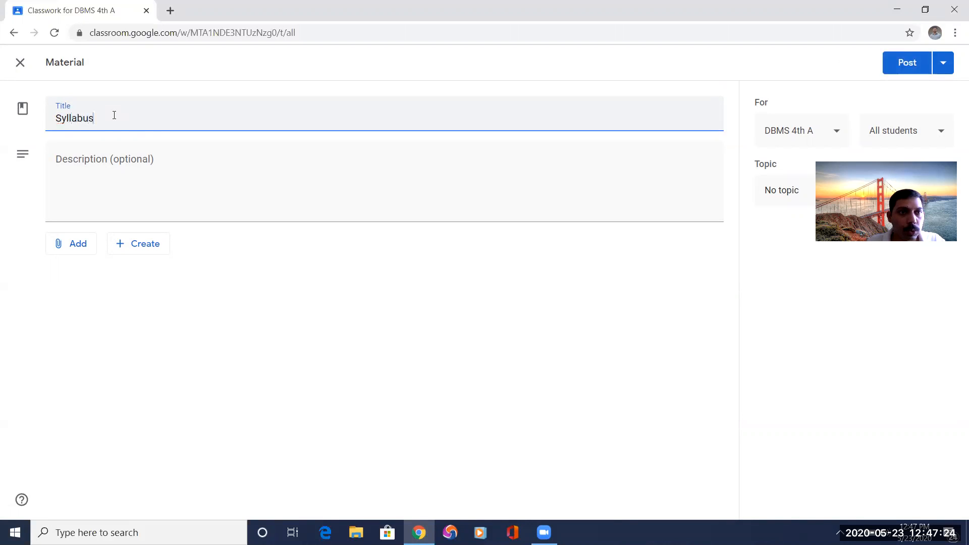
pyautogui.click(100, 160)
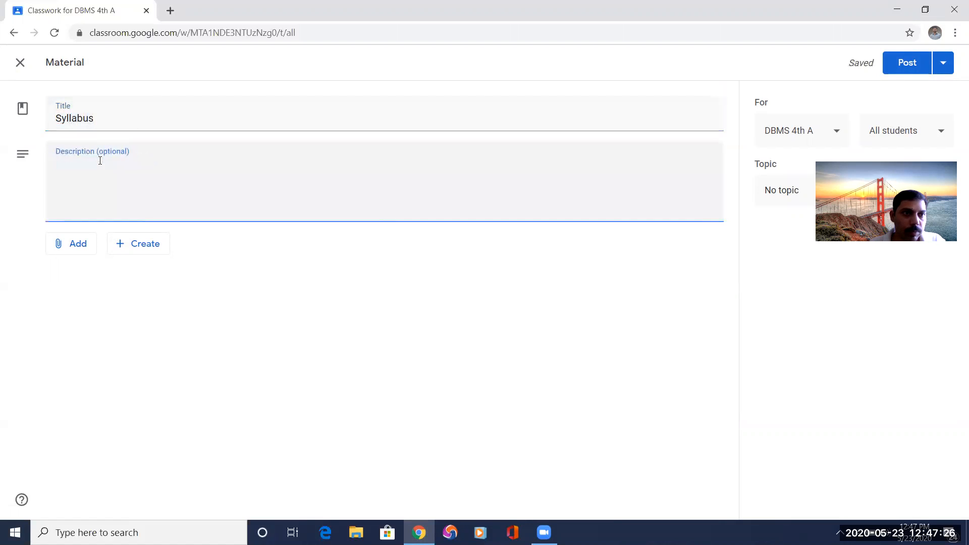
# Upload 18CSL47.pdf from the DAA folder on the device as an attachment to the Syllabus material.
pyautogui.click(73, 250)
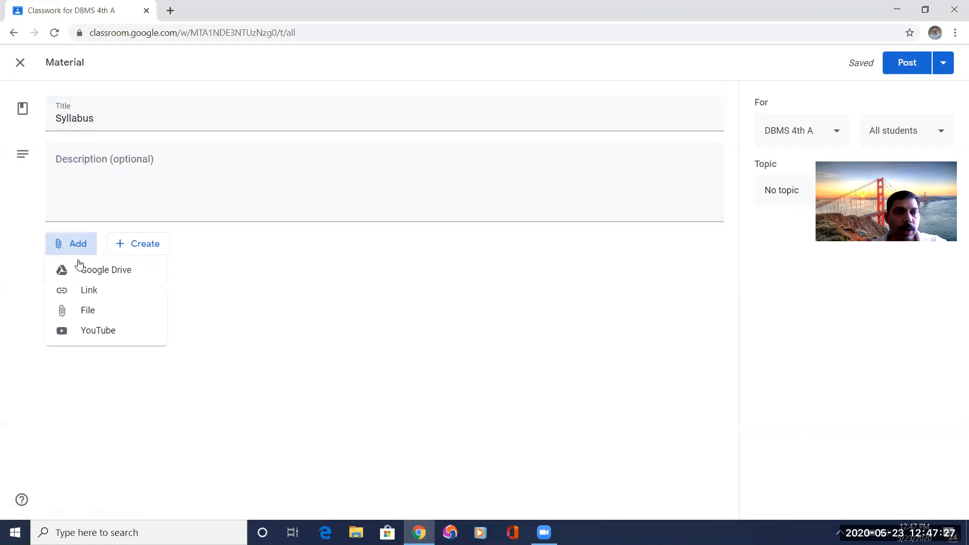
pyautogui.click(89, 310)
pyautogui.click(472, 294)
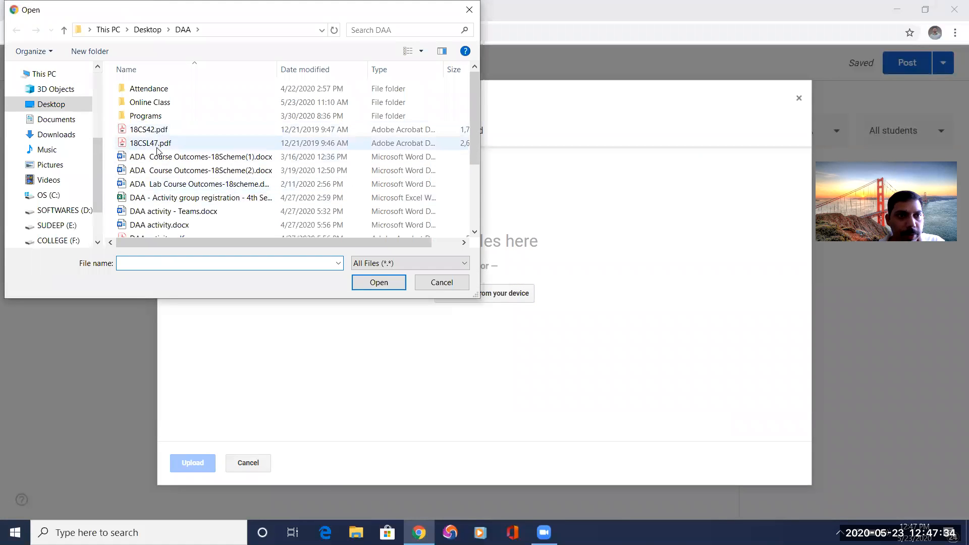
pyautogui.doubleClick(162, 144)
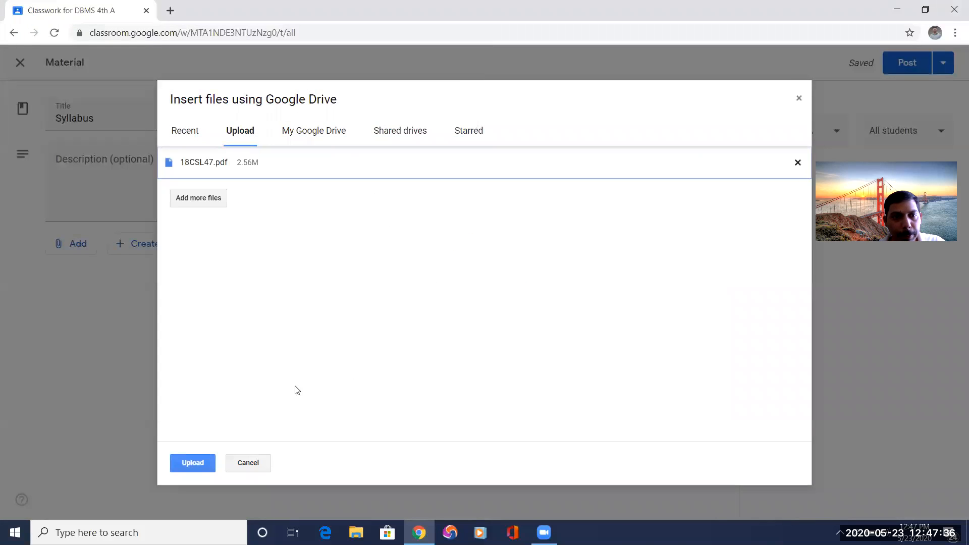
pyautogui.click(186, 463)
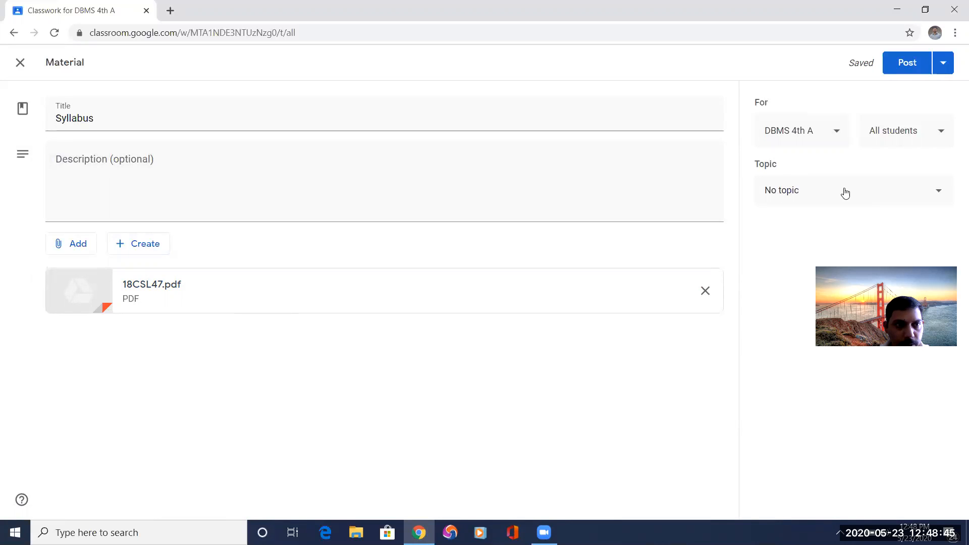
# Assign the Syllabus material to the Subject Content topic and post it.
pyautogui.click(941, 194)
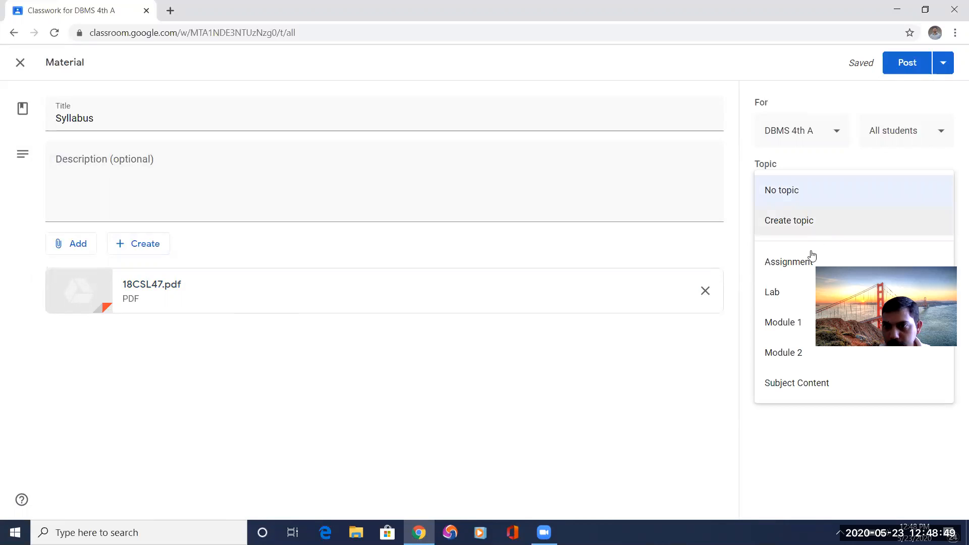
pyautogui.click(802, 385)
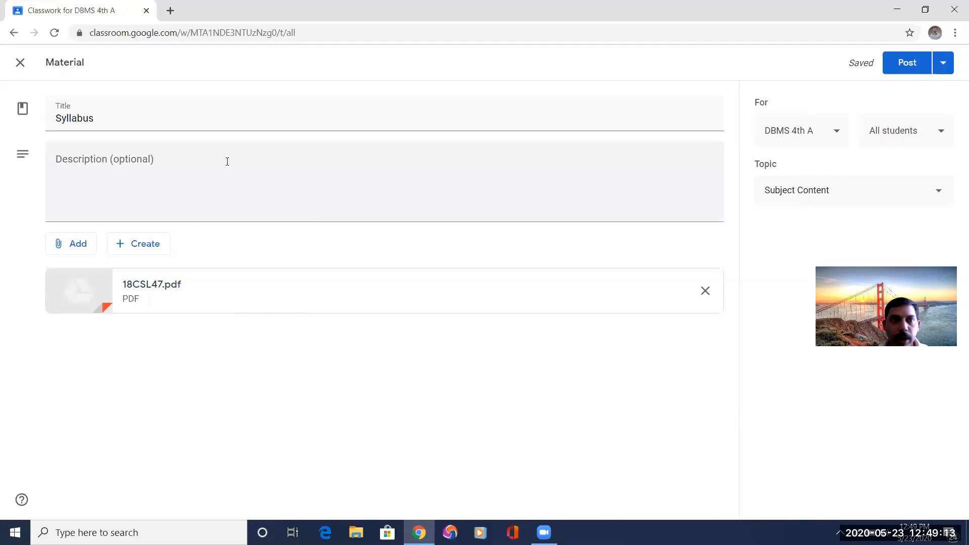
pyautogui.click(905, 62)
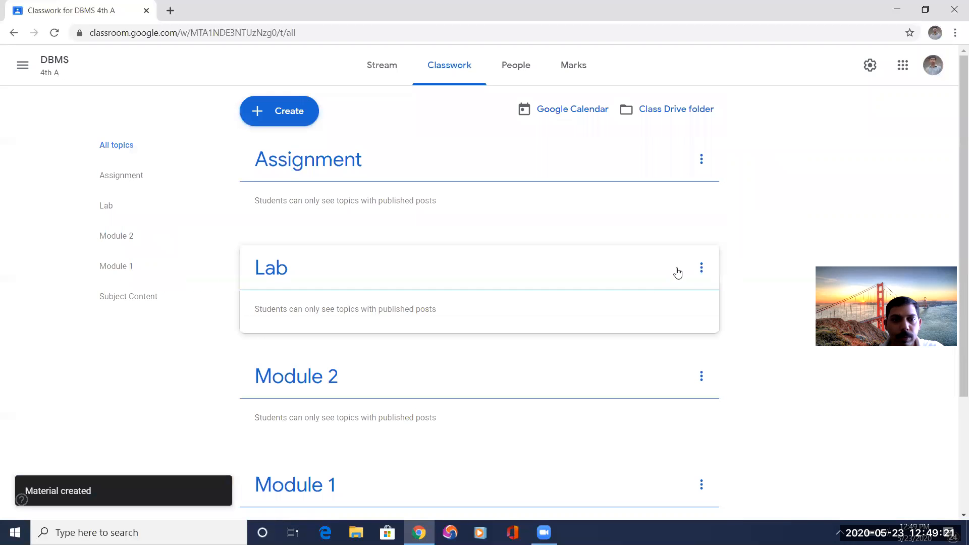
# Start a new classwork material titled Tables, leaving its description empty.
pyautogui.scroll(-3, 385, 340)
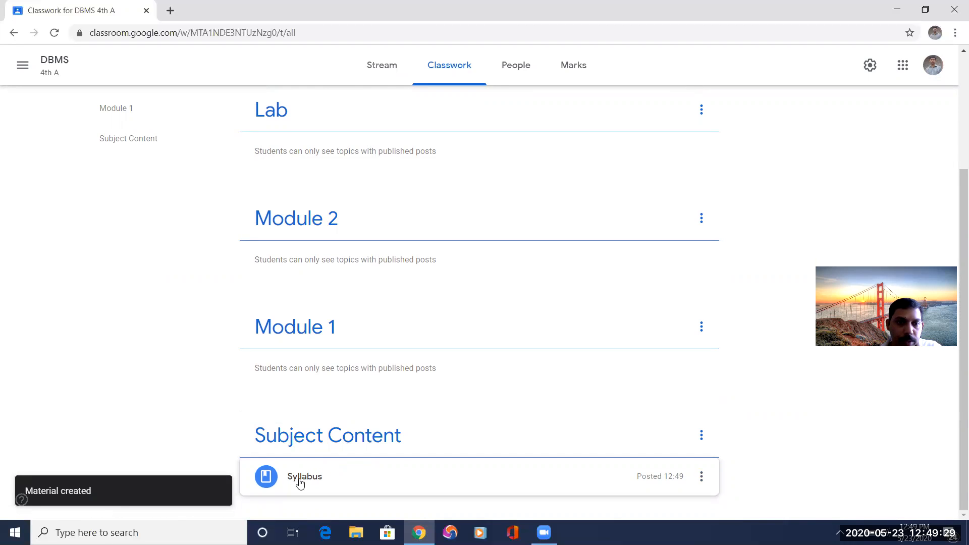
pyautogui.scroll(3, 307, 482)
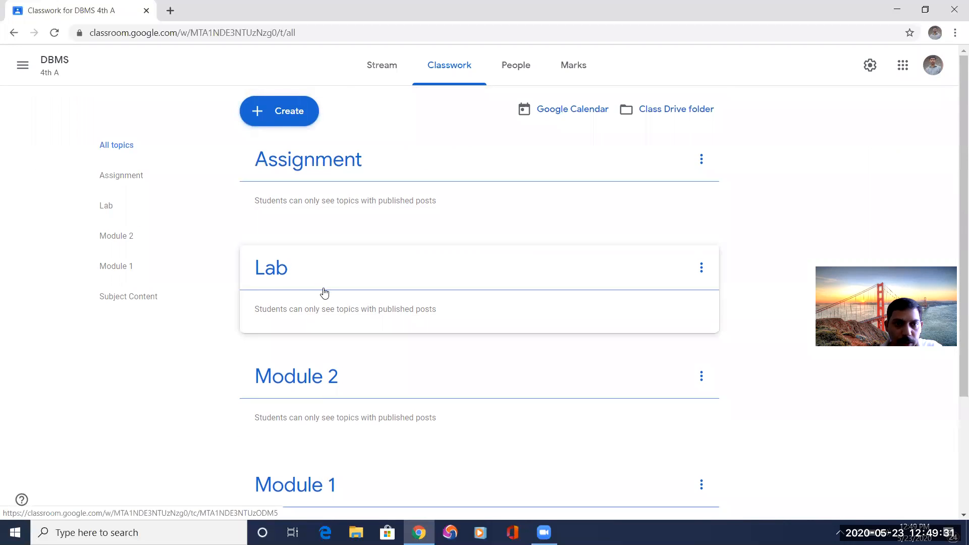
pyautogui.scroll(-1, 333, 323)
pyautogui.scroll(-1, 345, 355)
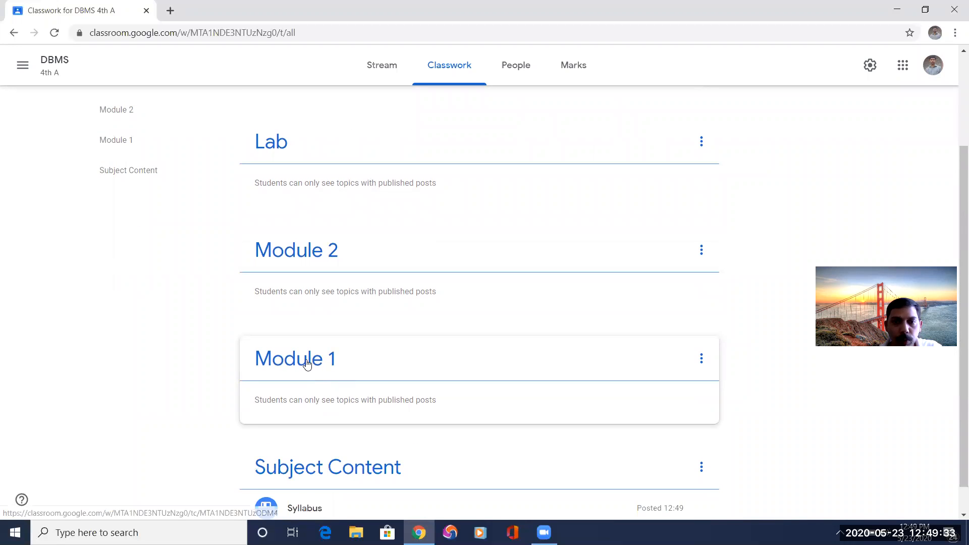
pyautogui.scroll(3, 328, 192)
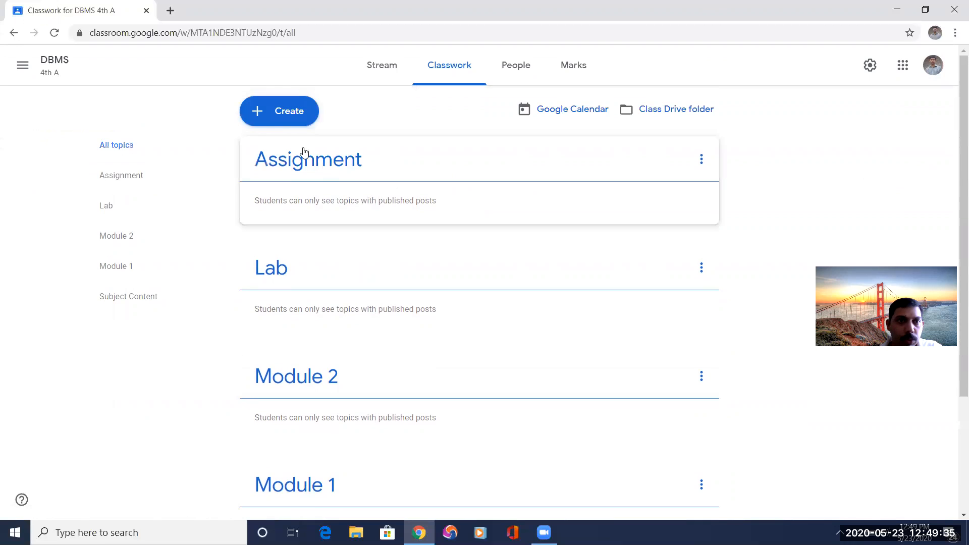
pyautogui.click(269, 114)
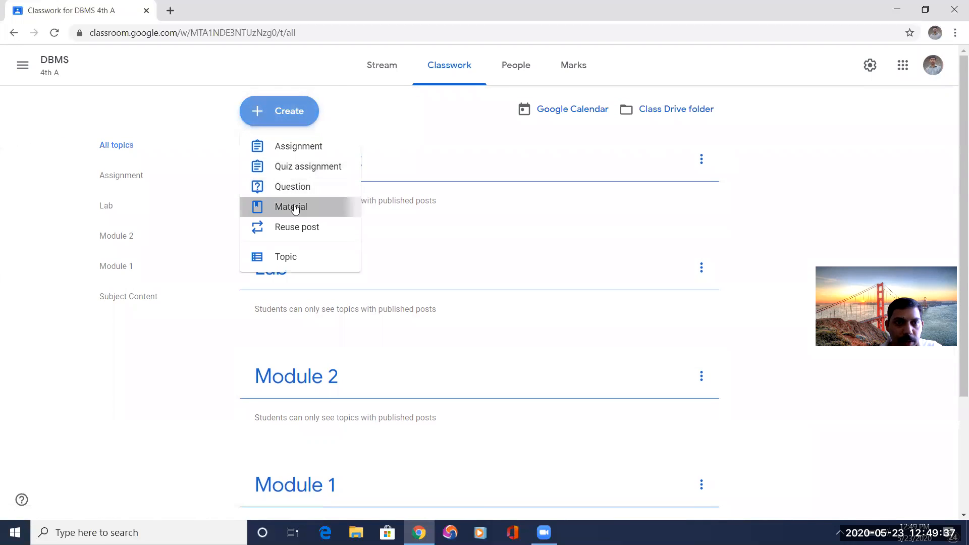
pyautogui.click(272, 203)
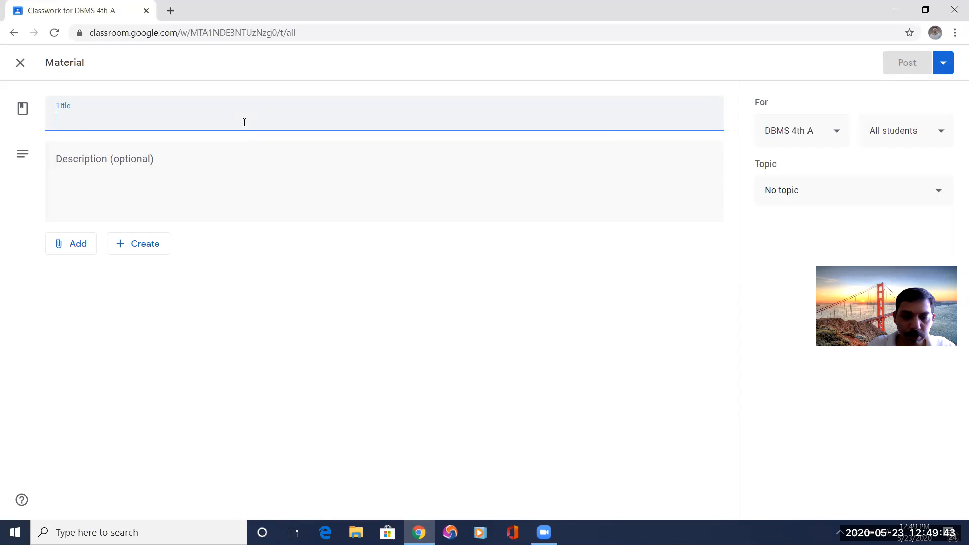
pyautogui.write('Sy')
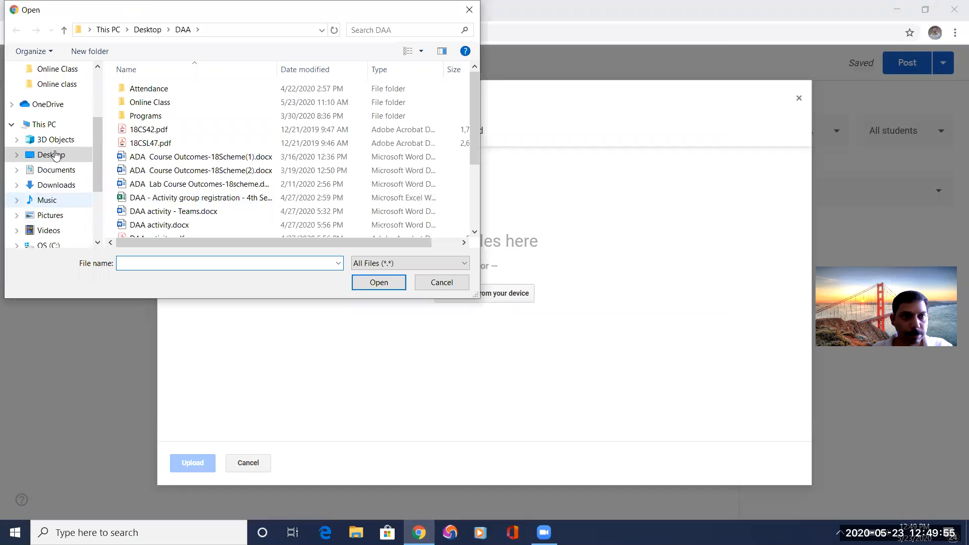
# Upload 02-05-2020 Graph Coloring.pdf from the DAA Online Class folder on the device as an attachment to the Tables material.
pyautogui.scroll(3, 50, 151)
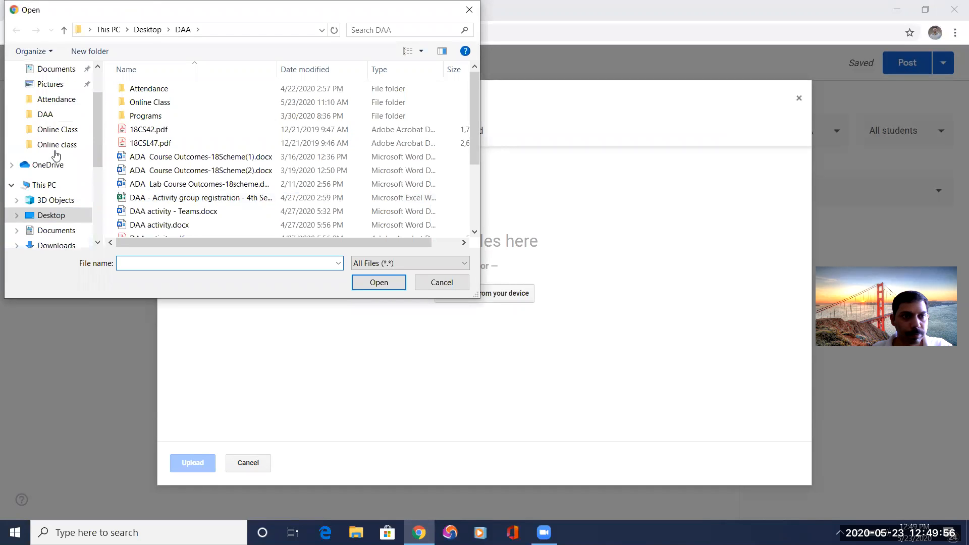
pyautogui.scroll(2, 56, 155)
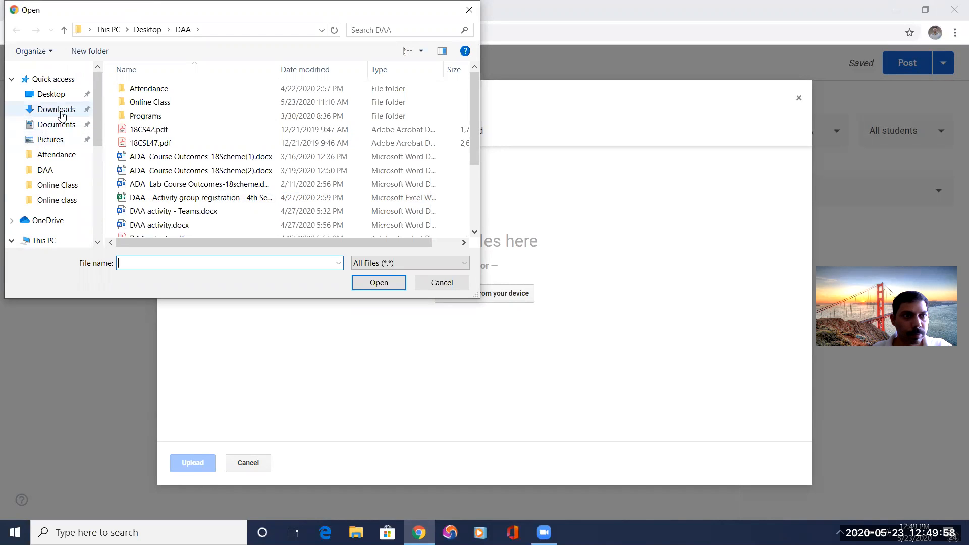
pyautogui.click(64, 186)
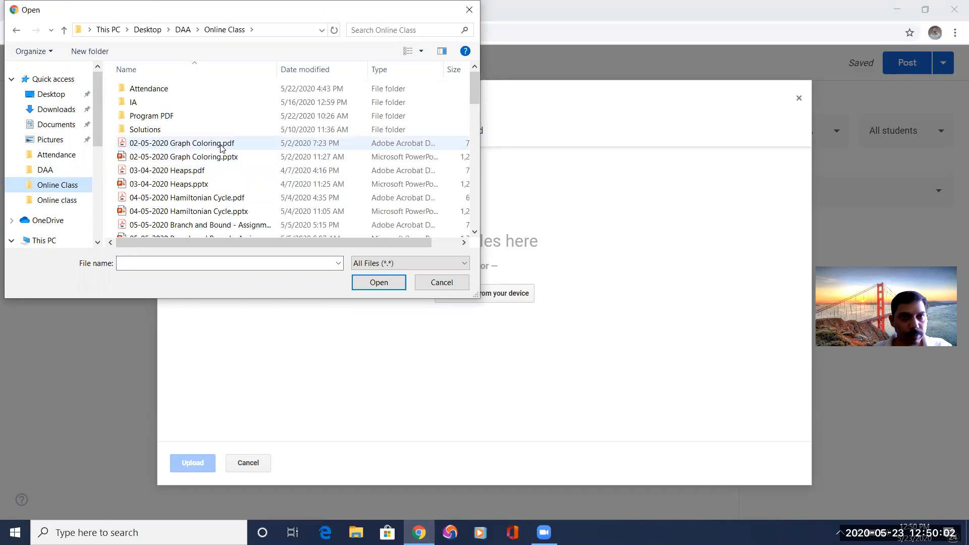
pyautogui.doubleClick(220, 146)
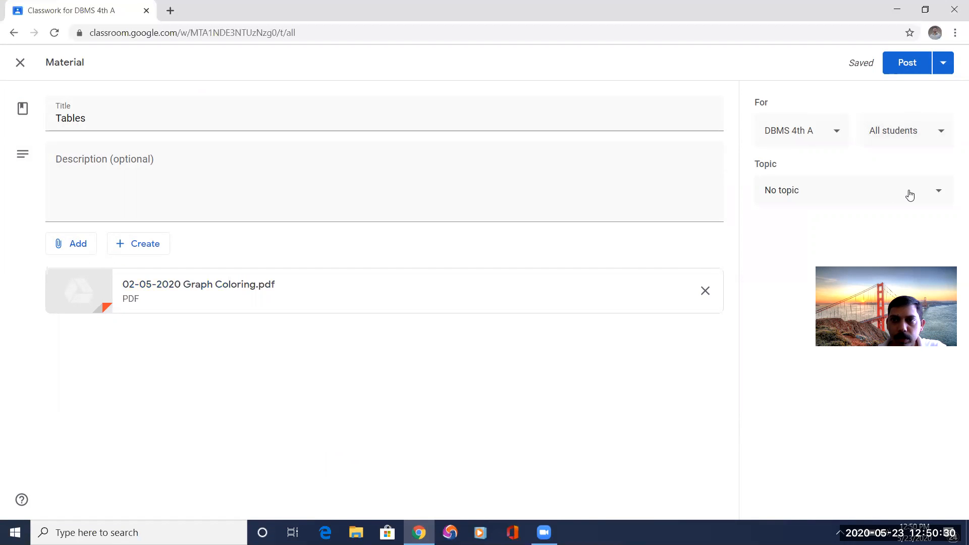
# Assign the Tables material to the Module 1 topic and post it.
pyautogui.click(906, 194)
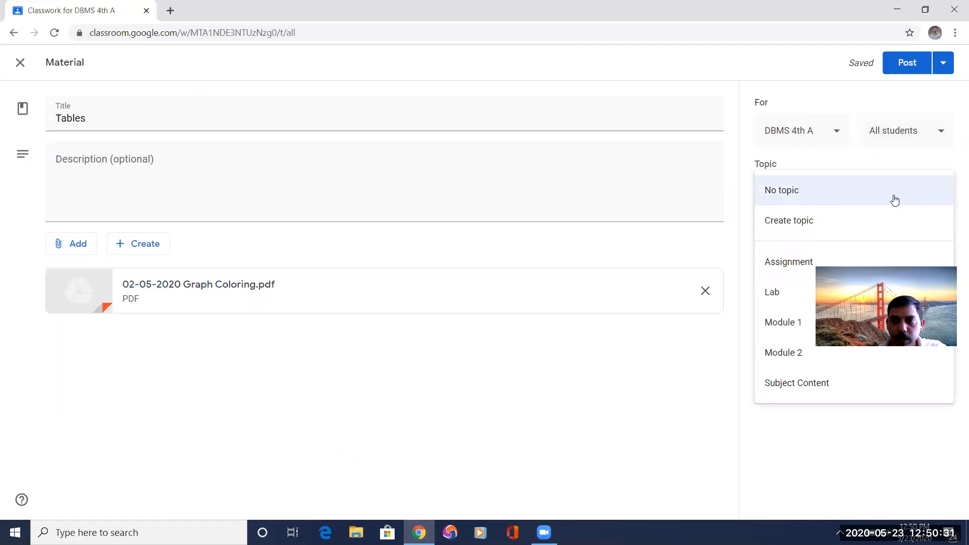
pyautogui.click(773, 321)
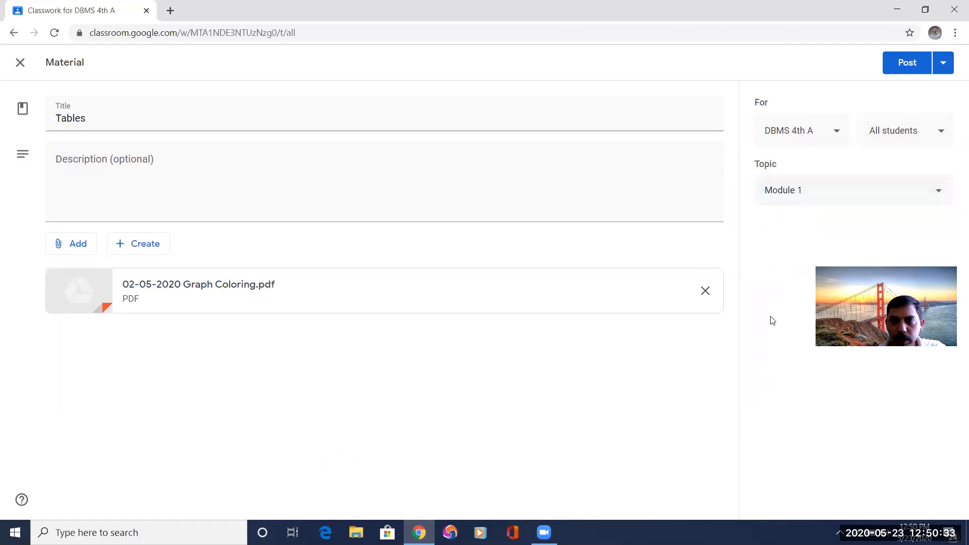
pyautogui.click(907, 63)
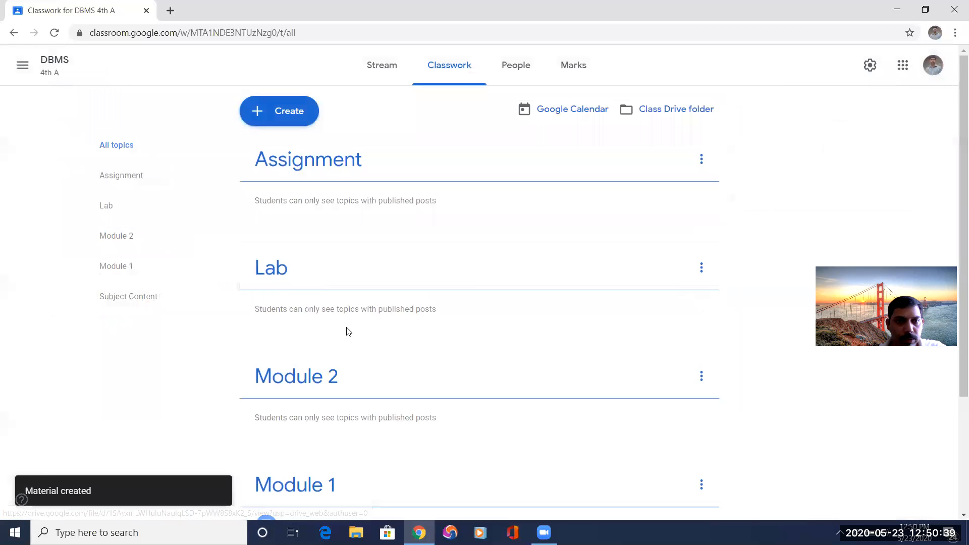
# Review the Tables and Syllabus posts under their classwork topics and in the class stream, and look over the classwork types that can be created.
pyautogui.scroll(-2, 352, 335)
pyautogui.scroll(-1, 352, 335)
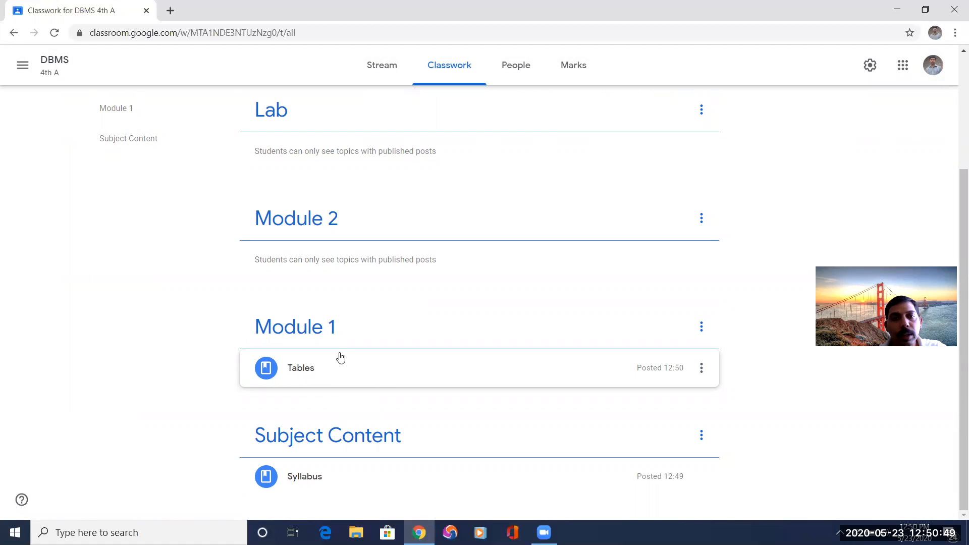
pyautogui.scroll(3, 341, 357)
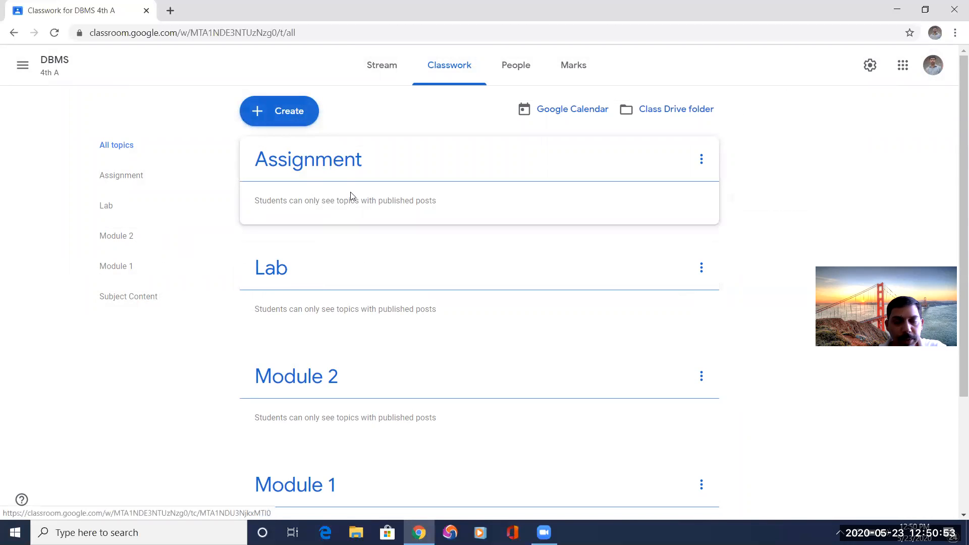
pyautogui.scroll(-3, 381, 382)
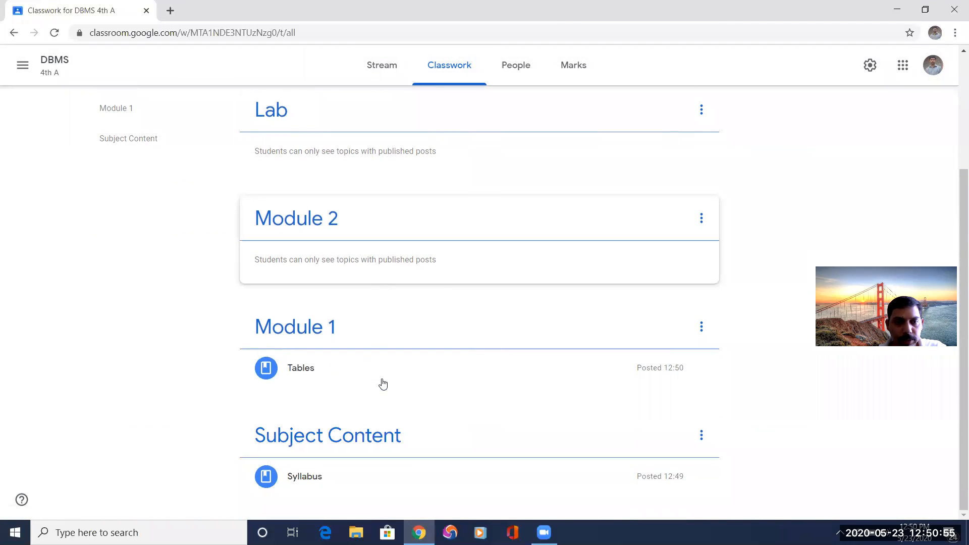
pyautogui.scroll(3, 383, 384)
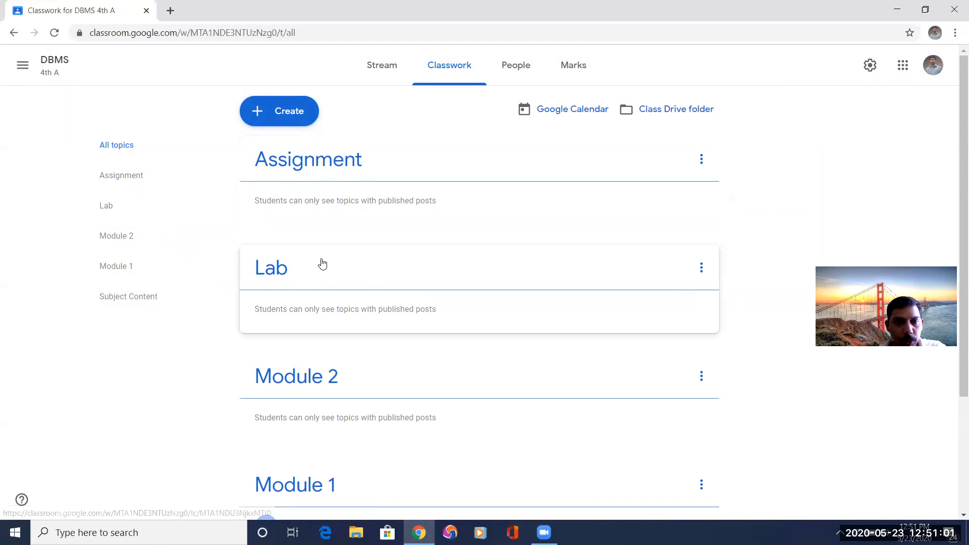
pyautogui.scroll(-2, 332, 396)
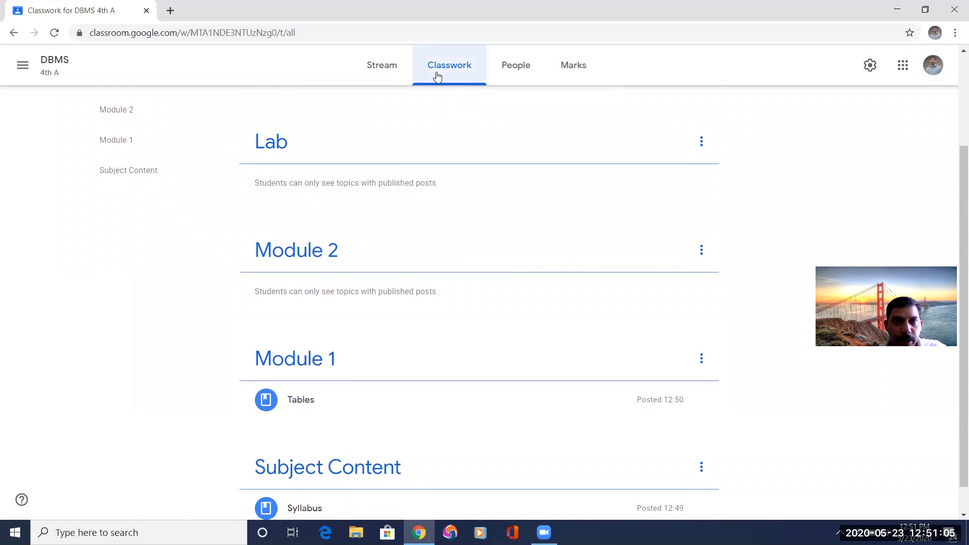
pyautogui.click(382, 72)
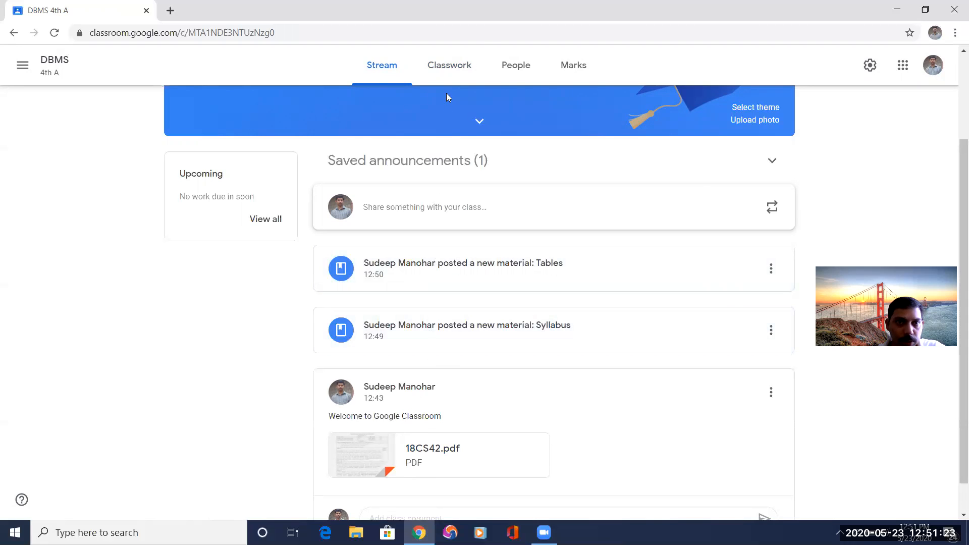
pyautogui.click(447, 76)
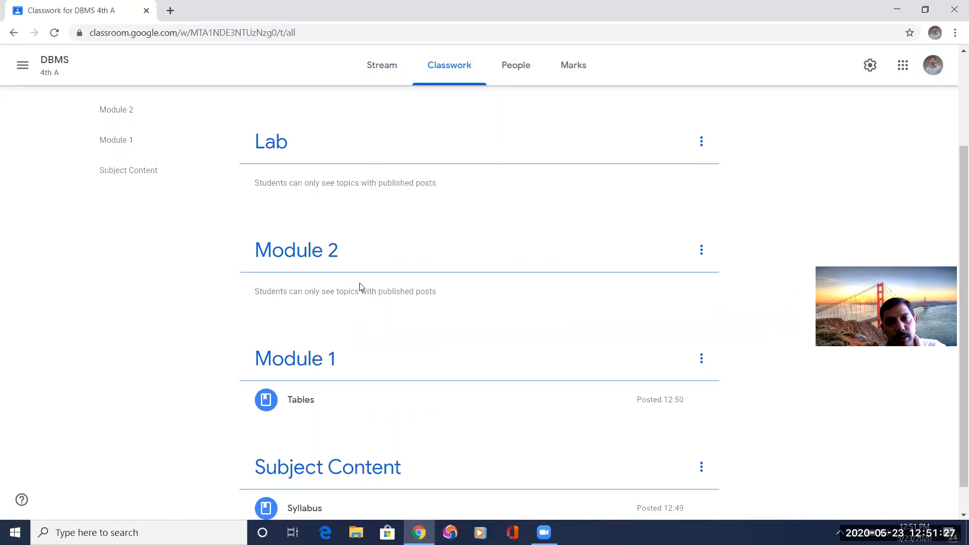
pyautogui.scroll(-1, 373, 407)
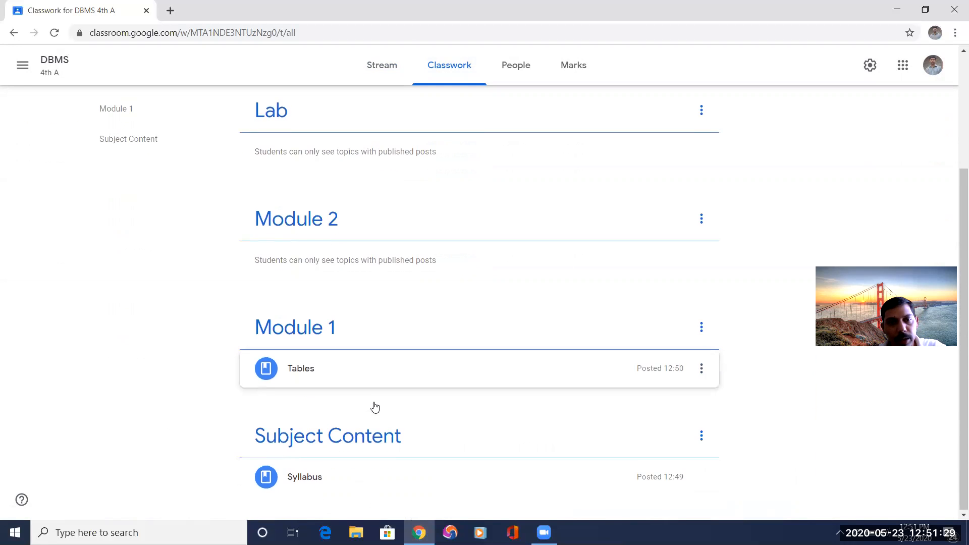
pyautogui.scroll(3, 374, 406)
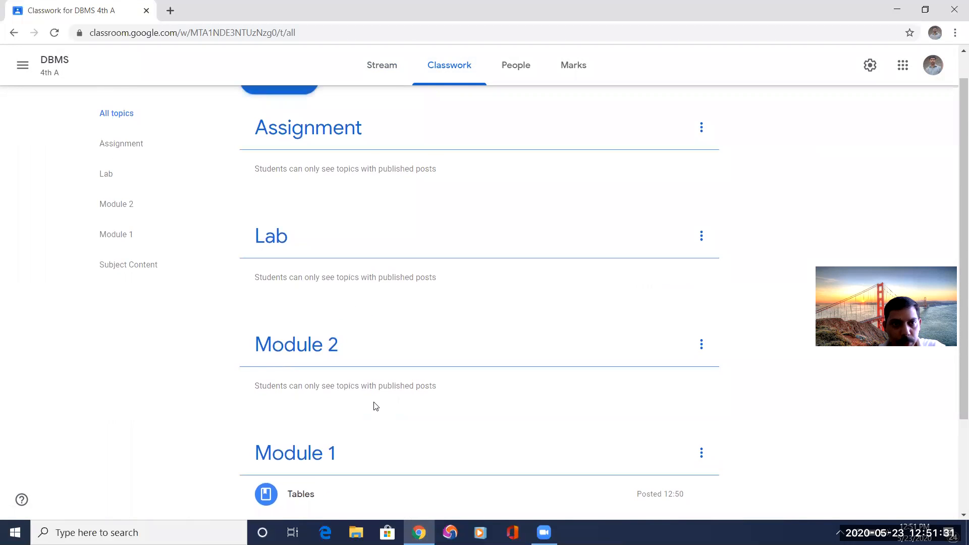
pyautogui.scroll(1, 375, 406)
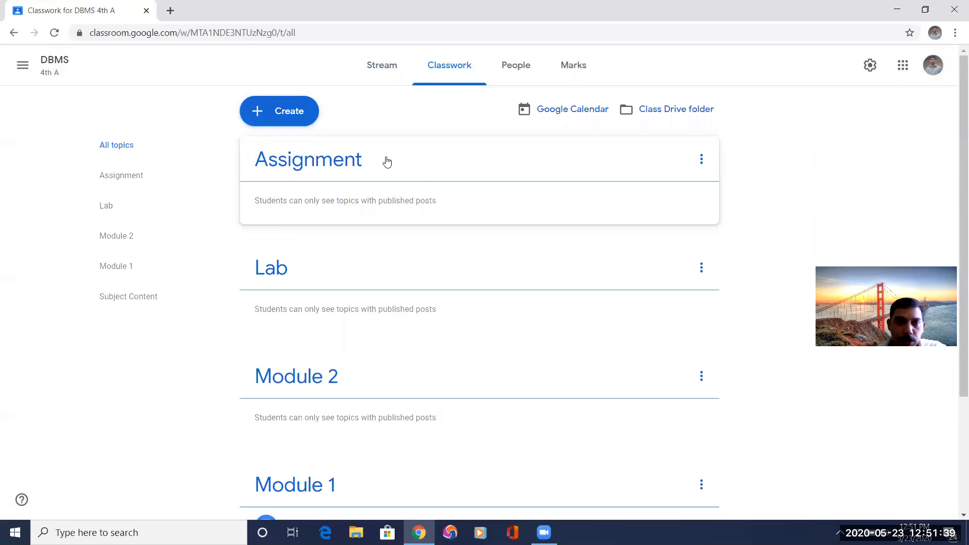
pyautogui.click(289, 113)
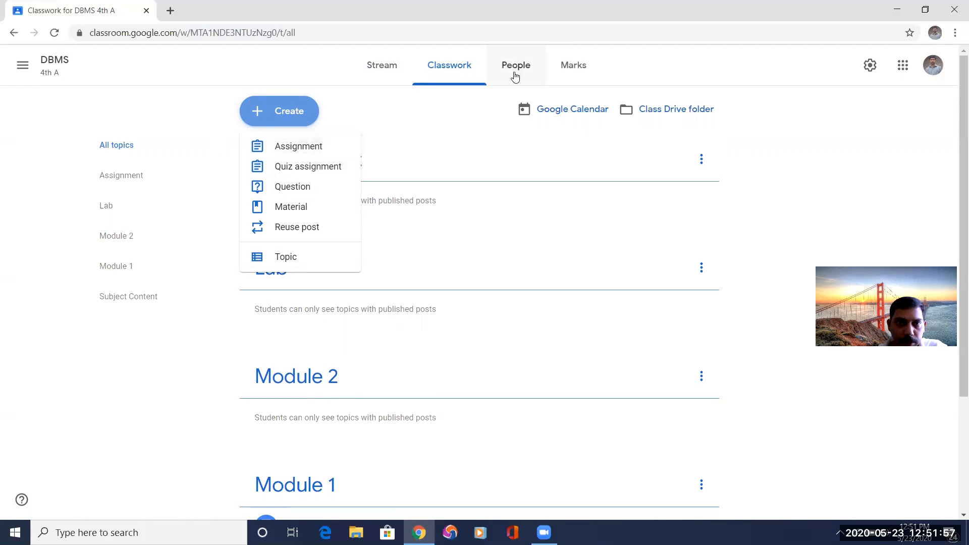
pyautogui.click(696, 69)
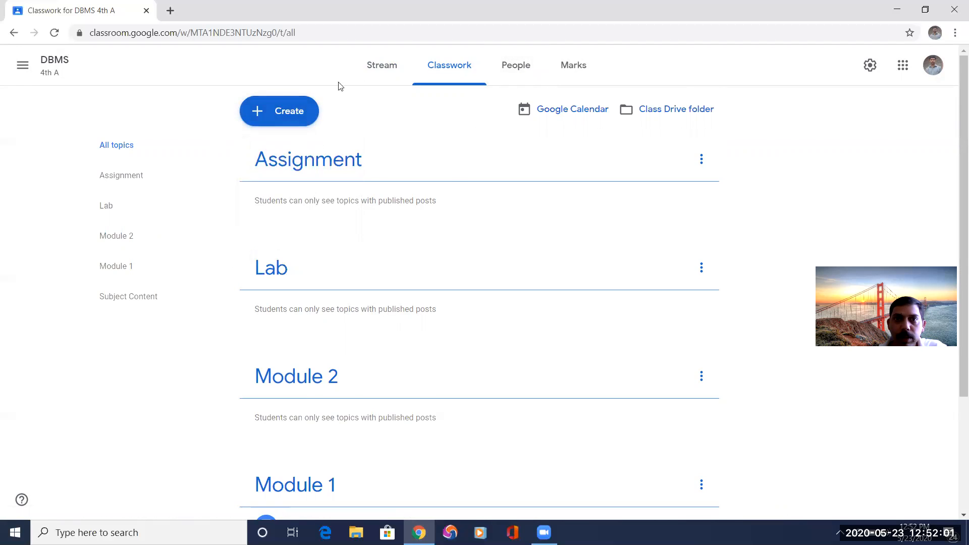
# Highlight the class code in the class's people list and invite a student by choosing their Gmail address from the search results.
pyautogui.click(508, 69)
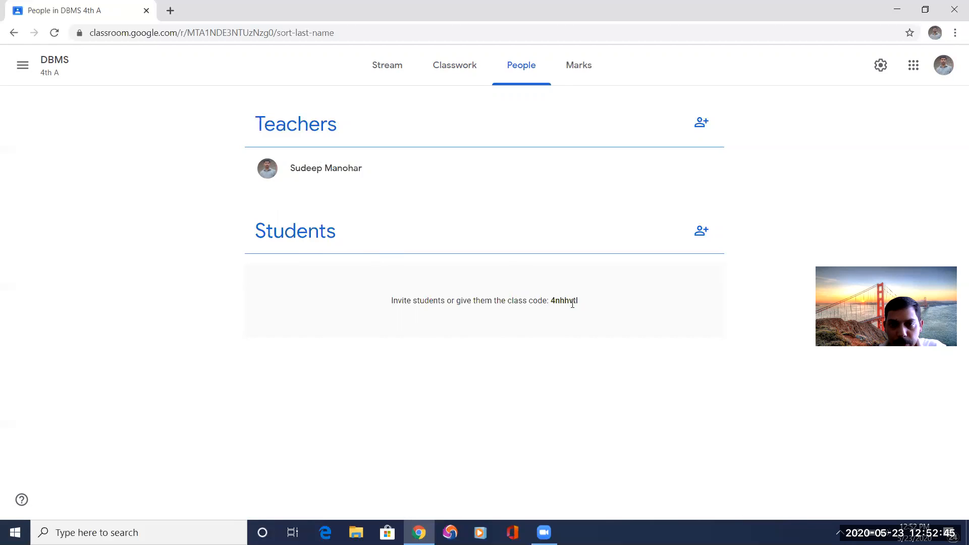
pyautogui.moveTo(579, 301); pyautogui.dragTo(552, 302)
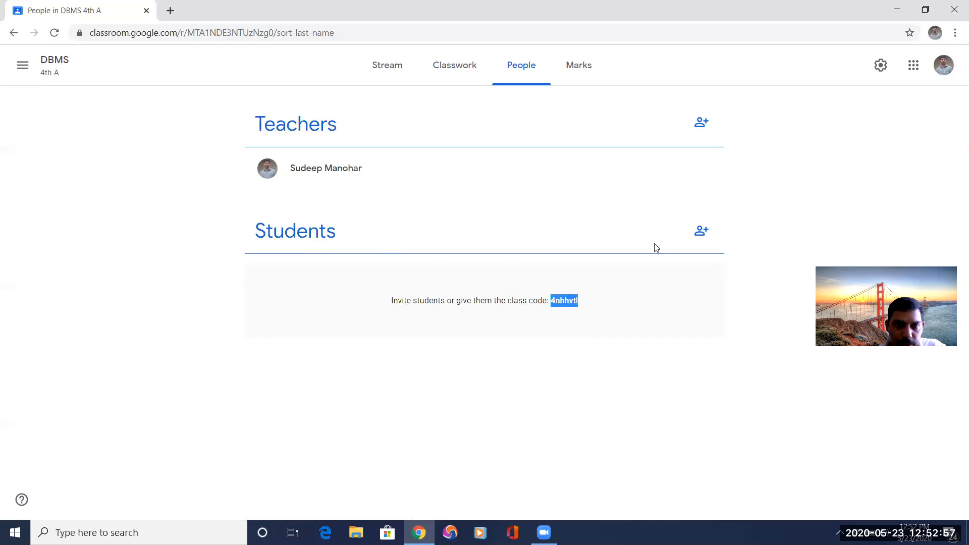
pyautogui.click(702, 232)
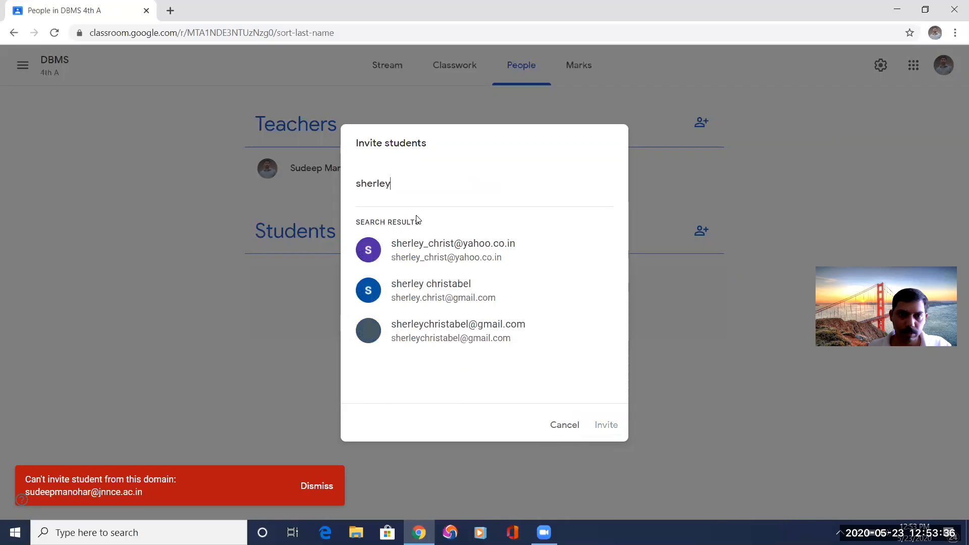
pyautogui.click(435, 294)
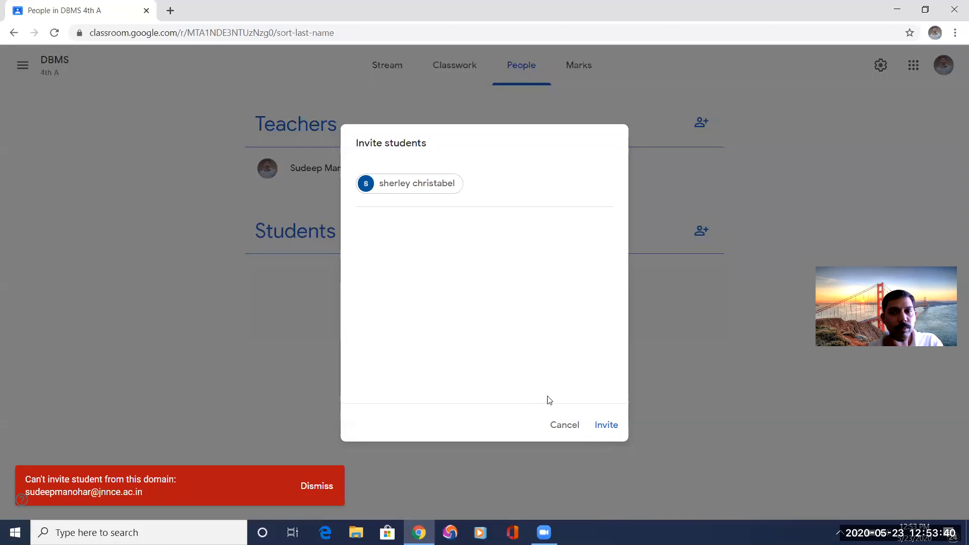
pyautogui.click(602, 428)
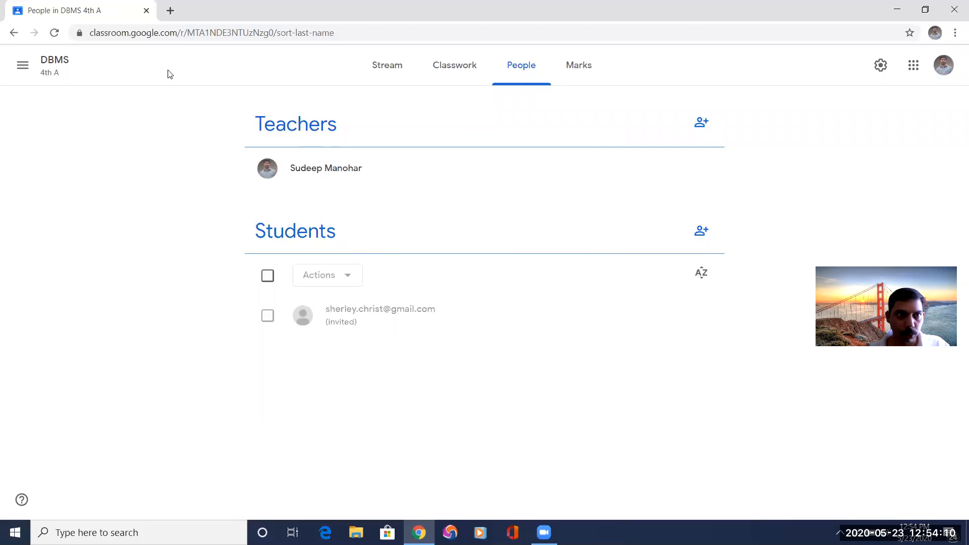
# Open the class settings and view the options for the class code.
pyautogui.click(880, 68)
pyautogui.scroll(-3, 540, 243)
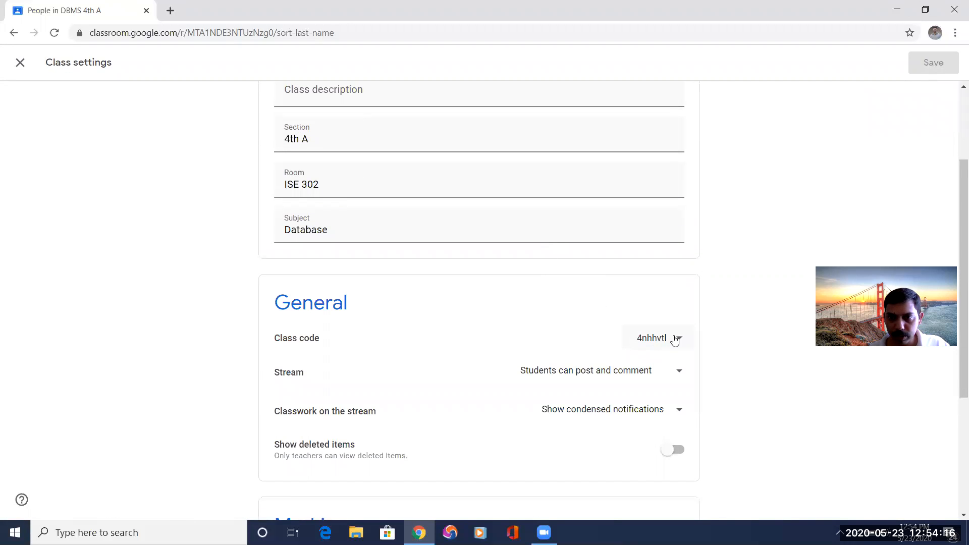
pyautogui.click(677, 339)
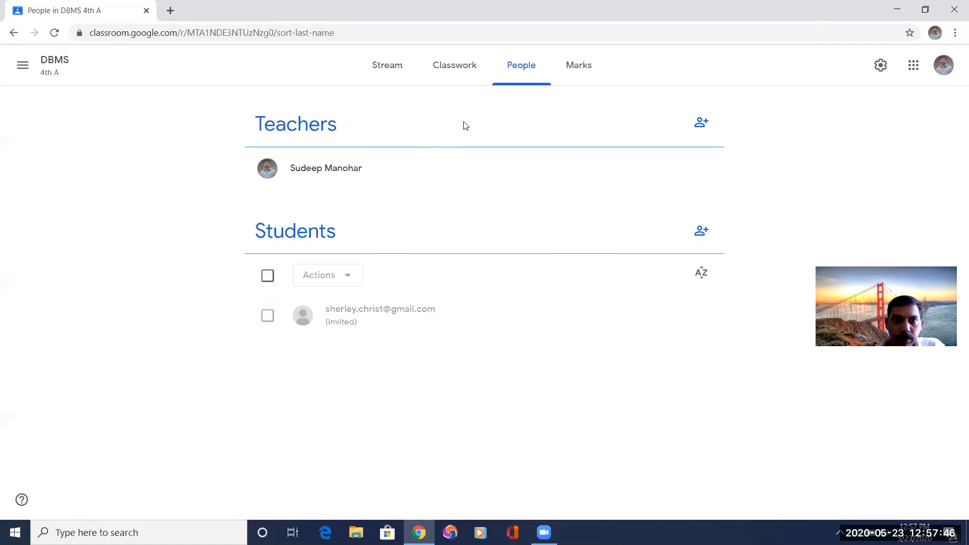
# Create a new assignment in the DBMS classwork and title it "I Assignment".
pyautogui.click(396, 69)
pyautogui.click(439, 67)
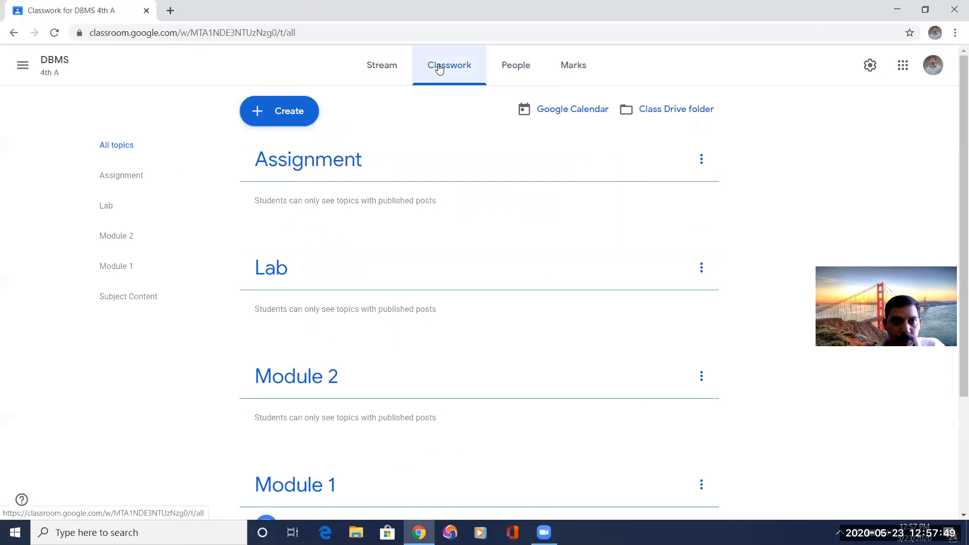
pyautogui.click(281, 112)
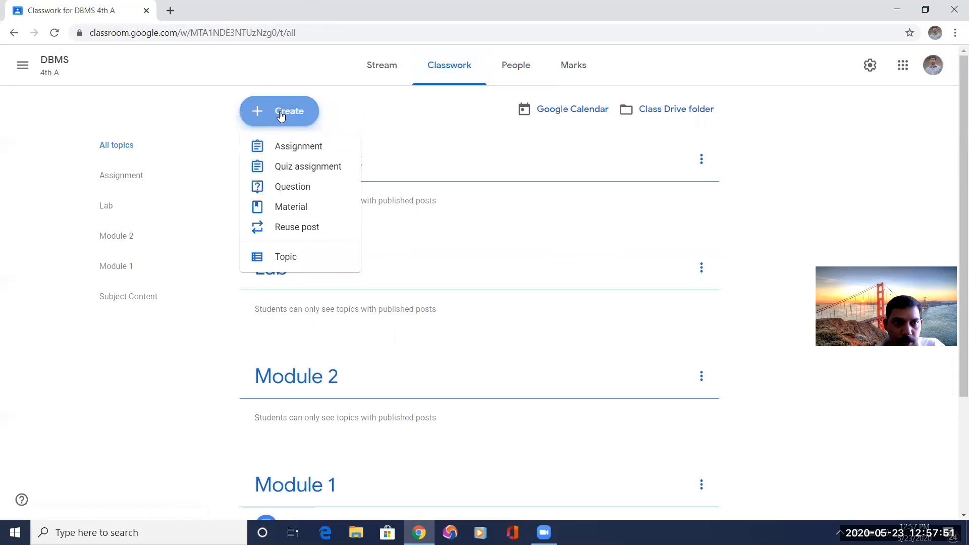
pyautogui.click(293, 149)
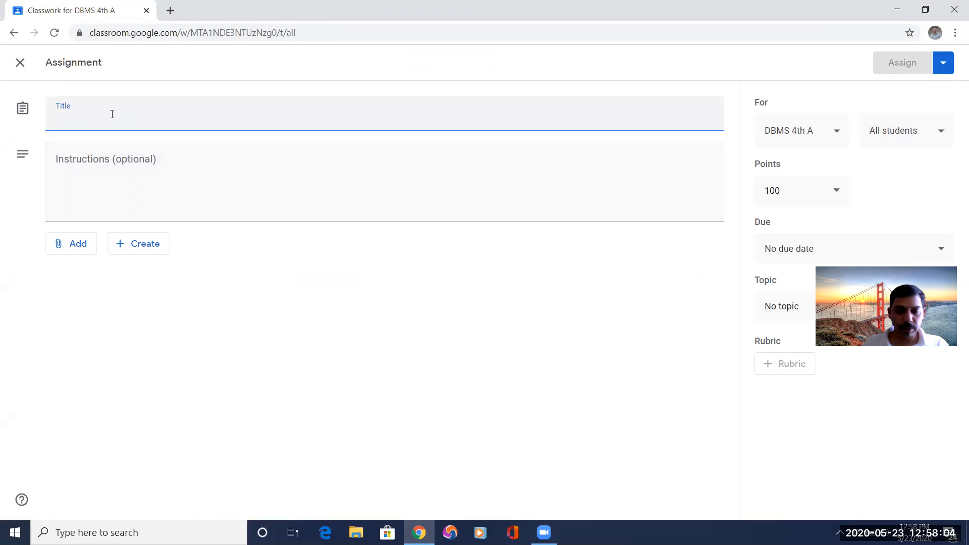
pyautogui.write('I')
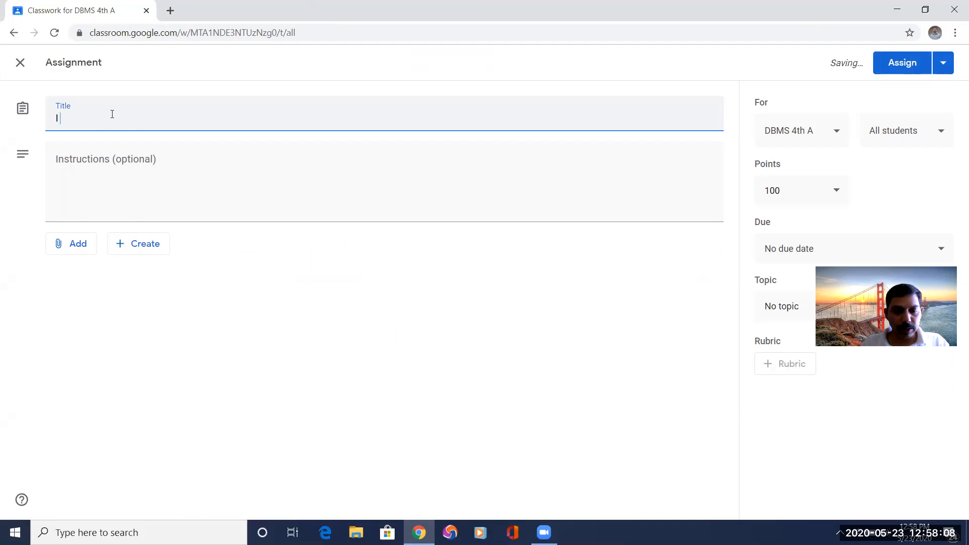
pyautogui.write(' Assignment')
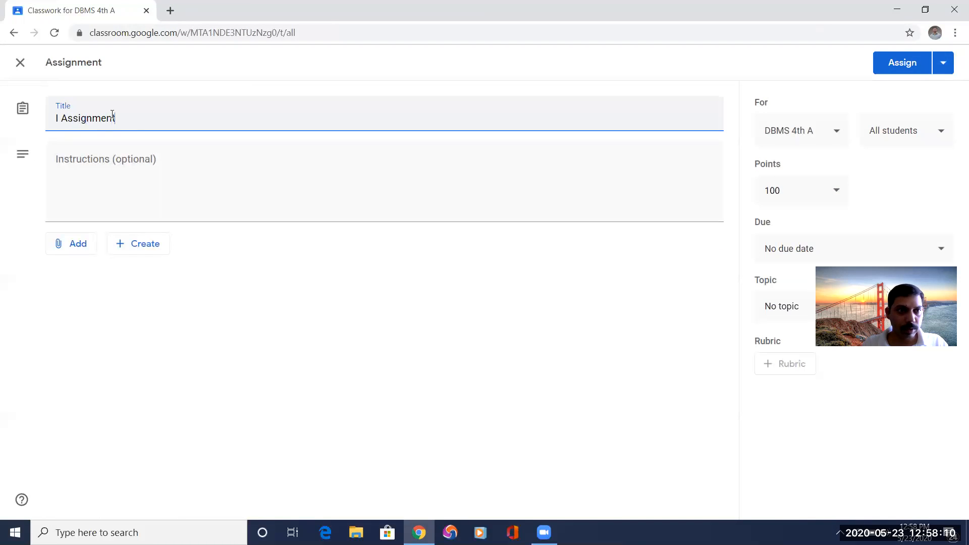
# Write the assignment instructions as two numbered lines, "1. Question" and "2. Question".
pyautogui.click(95, 159)
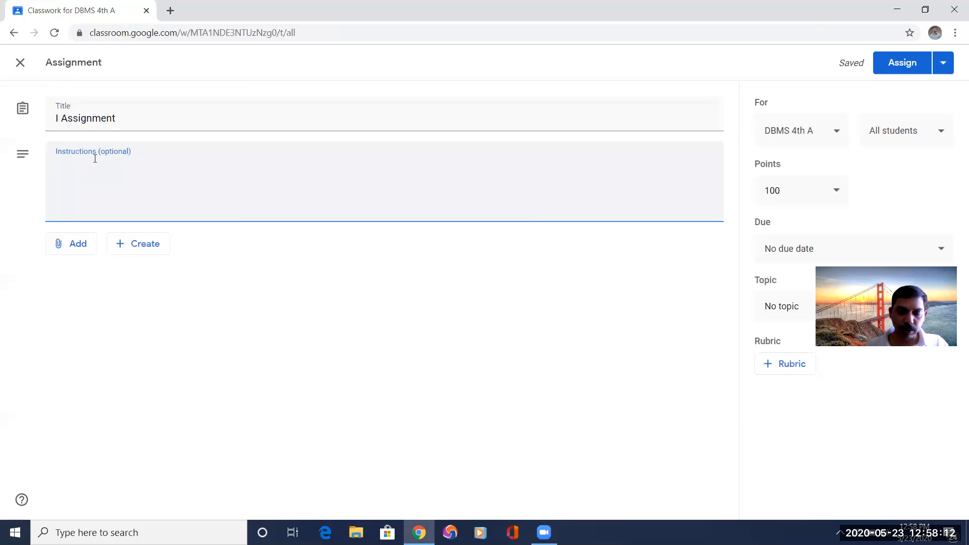
pyautogui.write('1. Question')
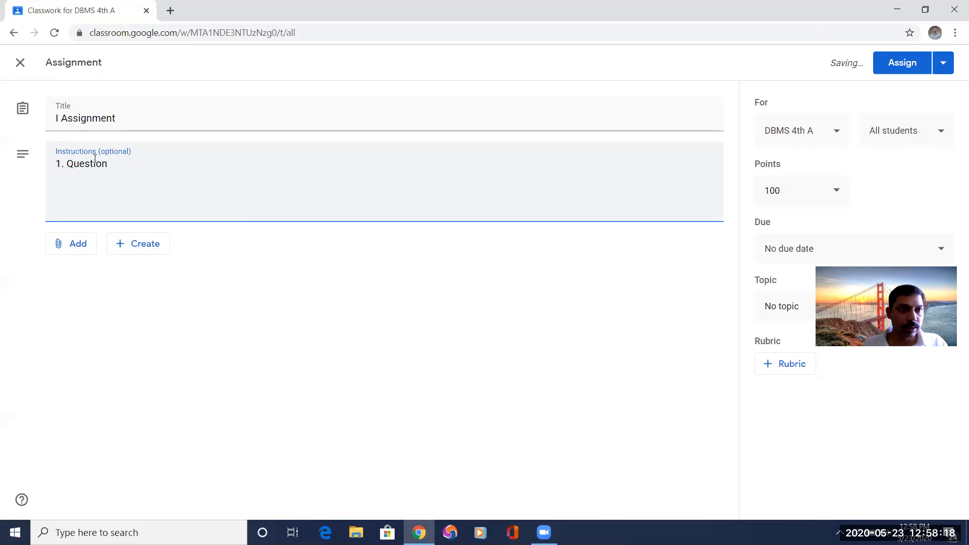
pyautogui.write(' 1')
pyautogui.press('BackSpace')
pyautogui.press('BackSpace')
pyautogui.press('Return')
pyautogui.write('Question')
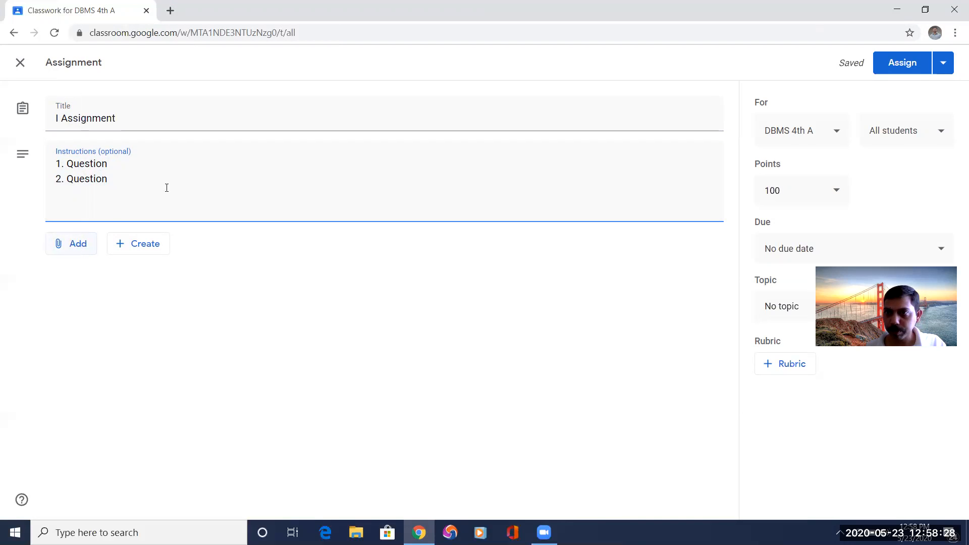
# Set the assignment's points to 20 and its due date to 25 May 2020.
pyautogui.click(836, 190)
pyautogui.doubleClick(794, 196)
pyautogui.write('20')
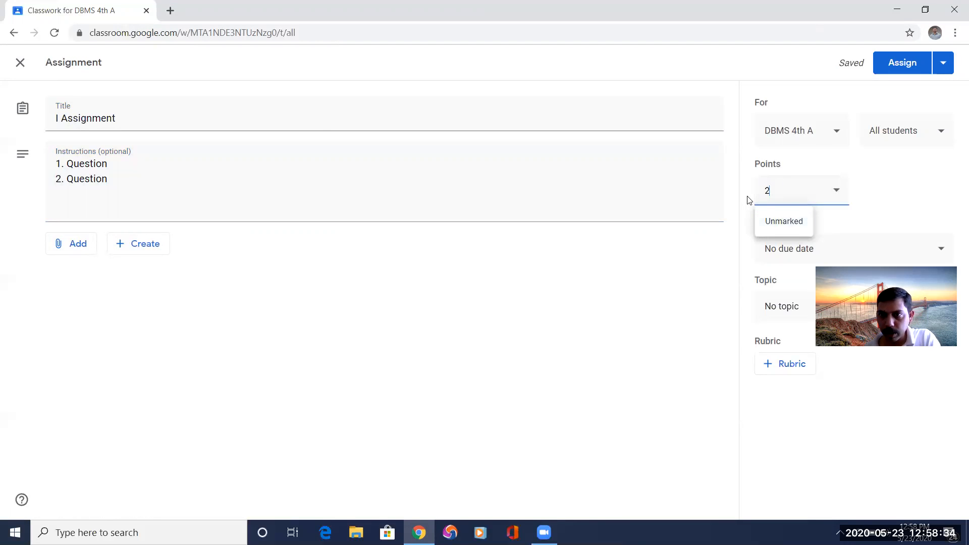
pyautogui.click(880, 195)
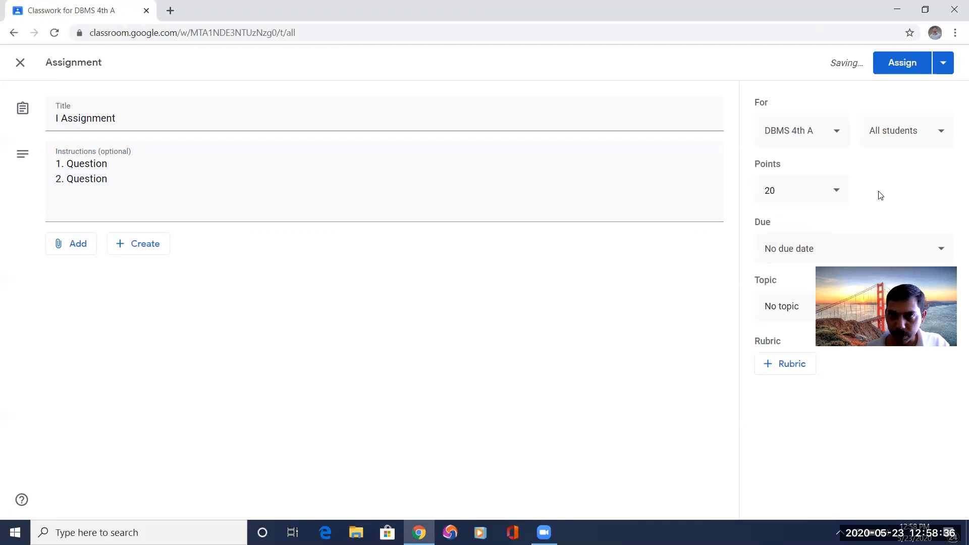
pyautogui.click(940, 259)
pyautogui.click(887, 298)
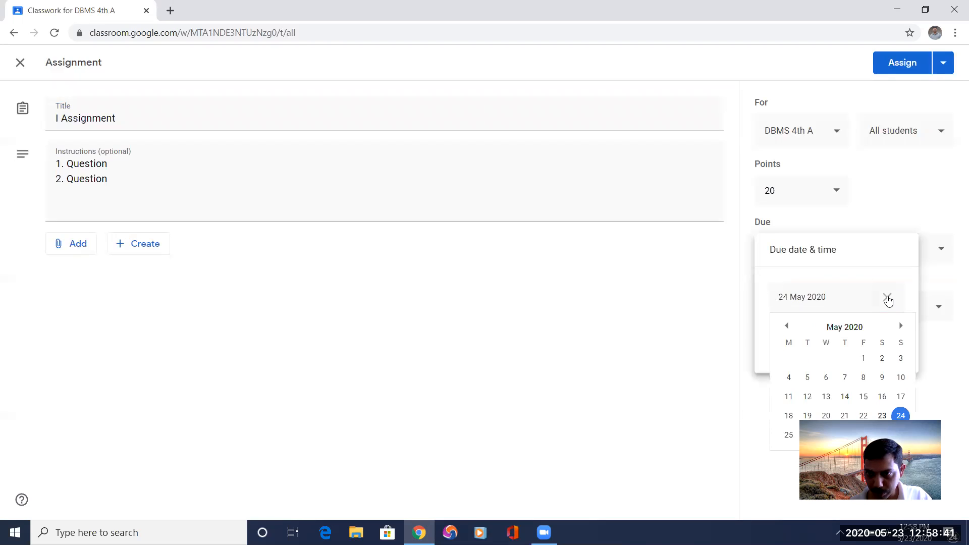
pyautogui.click(788, 435)
pyautogui.click(789, 337)
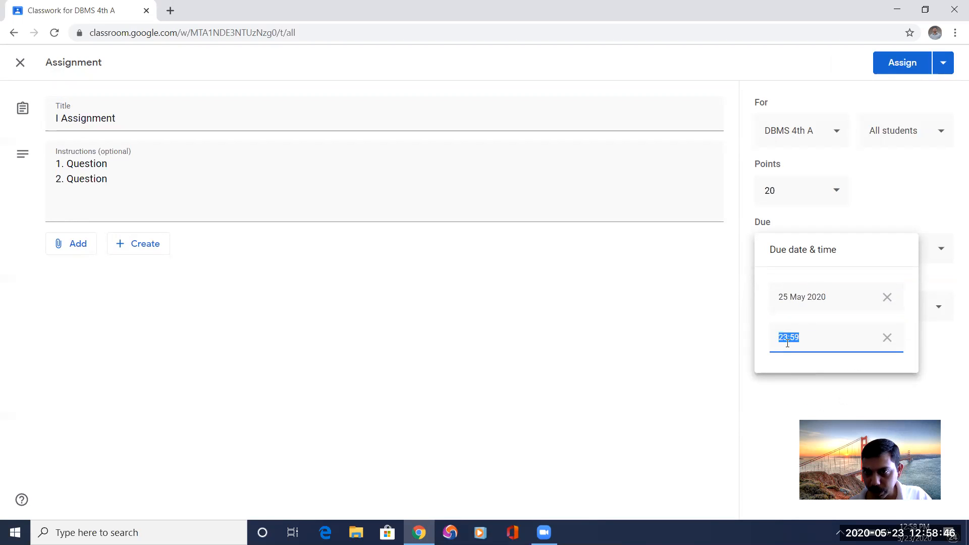
pyautogui.click(952, 360)
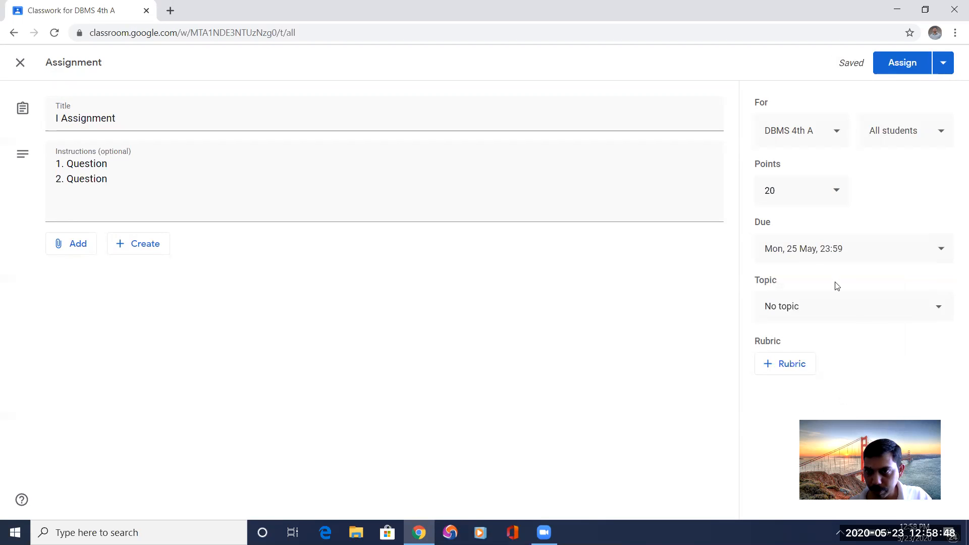
# File the assignment under the Assignment topic and assign it to all students.
pyautogui.click(917, 314)
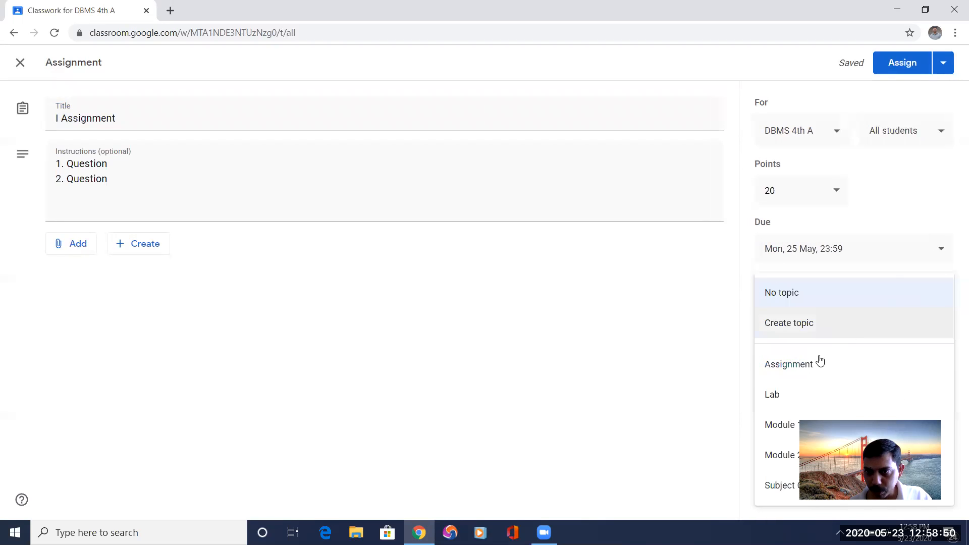
pyautogui.click(788, 366)
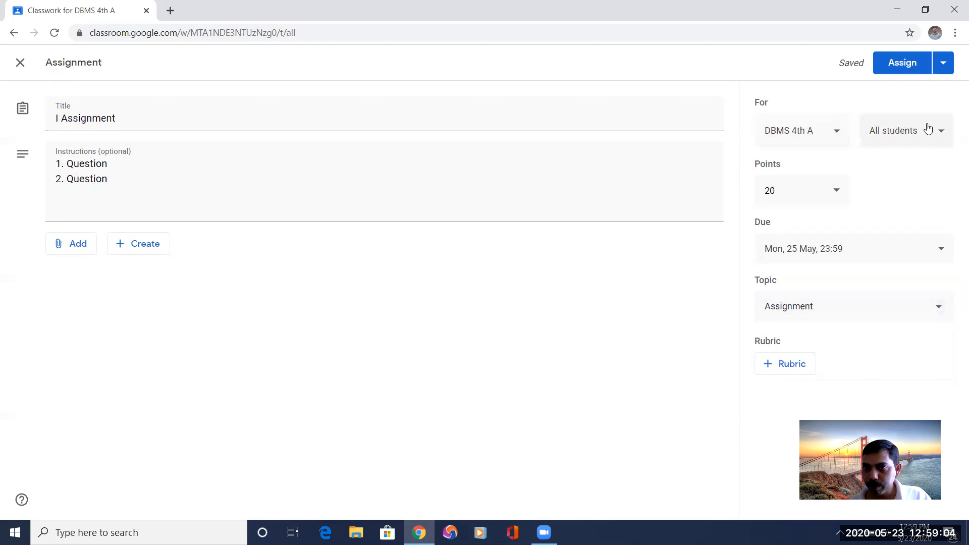
pyautogui.click(900, 61)
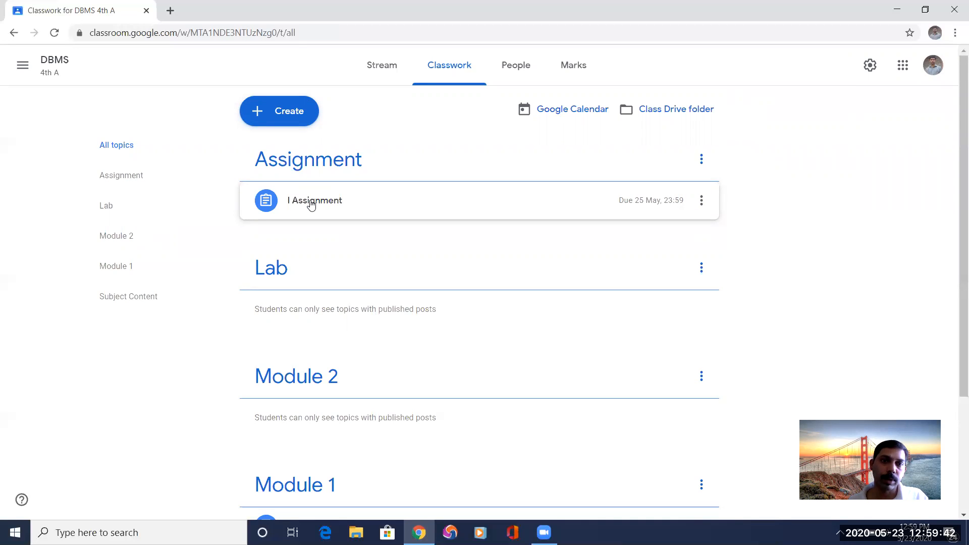
# Open the student work page of the posted I Assignment.
pyautogui.click(312, 206)
pyautogui.click(299, 321)
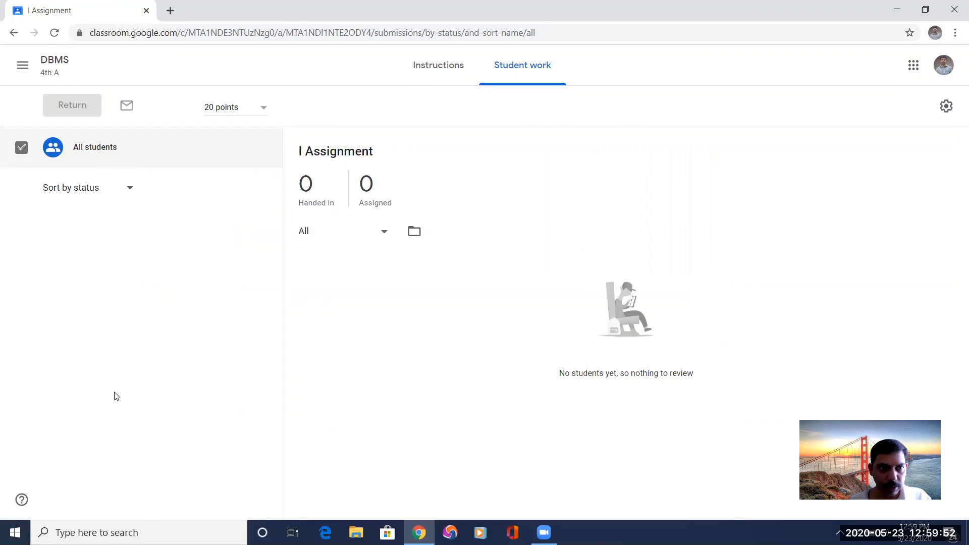
# Switch to the DAA 2020 class and look over its stream posts and its classwork down to the Assignment topic.
pyautogui.click(22, 65)
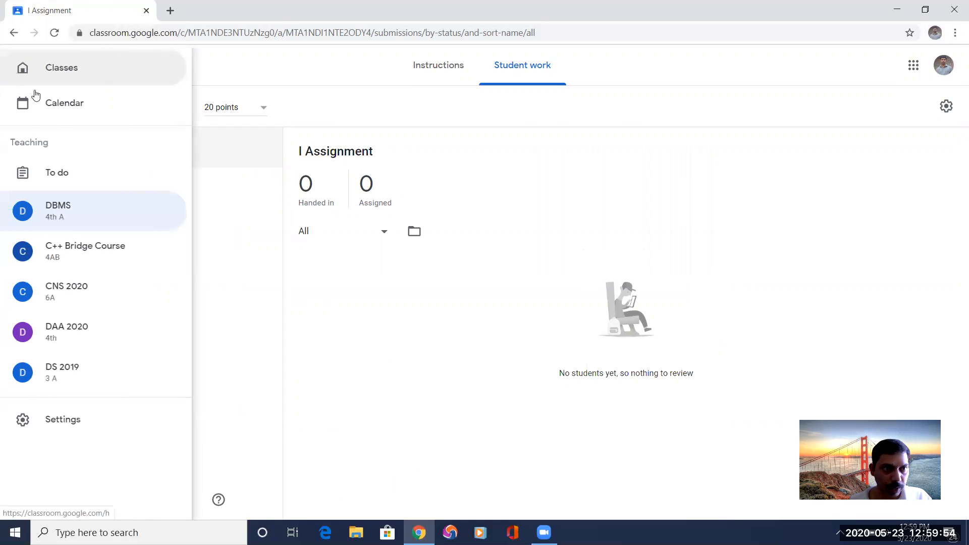
pyautogui.click(60, 331)
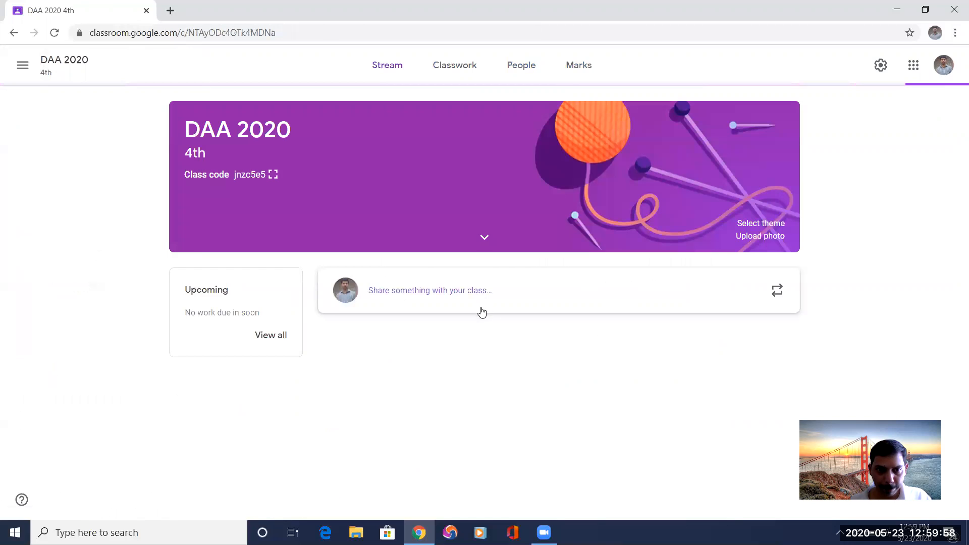
pyautogui.scroll(-1, 482, 314)
pyautogui.scroll(-1, 482, 314)
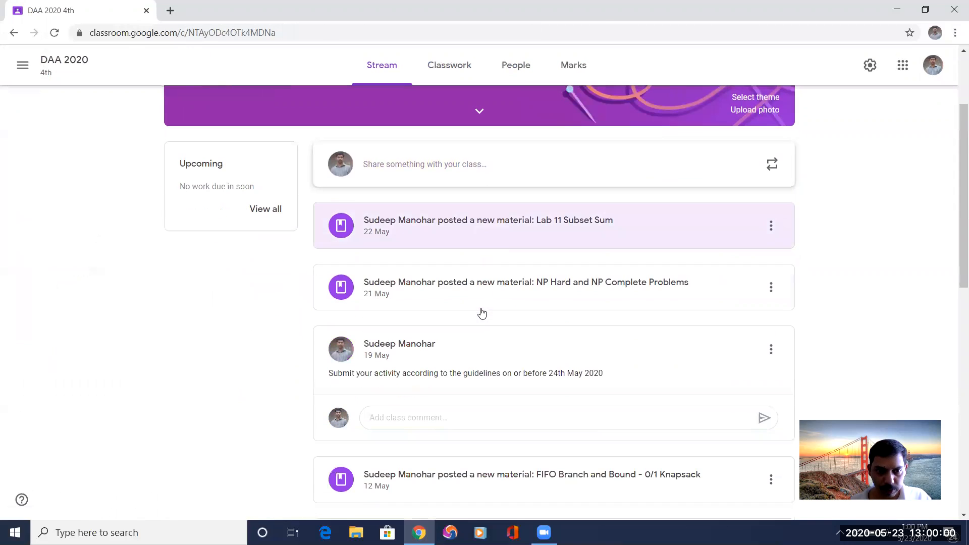
pyautogui.scroll(-2, 401, 376)
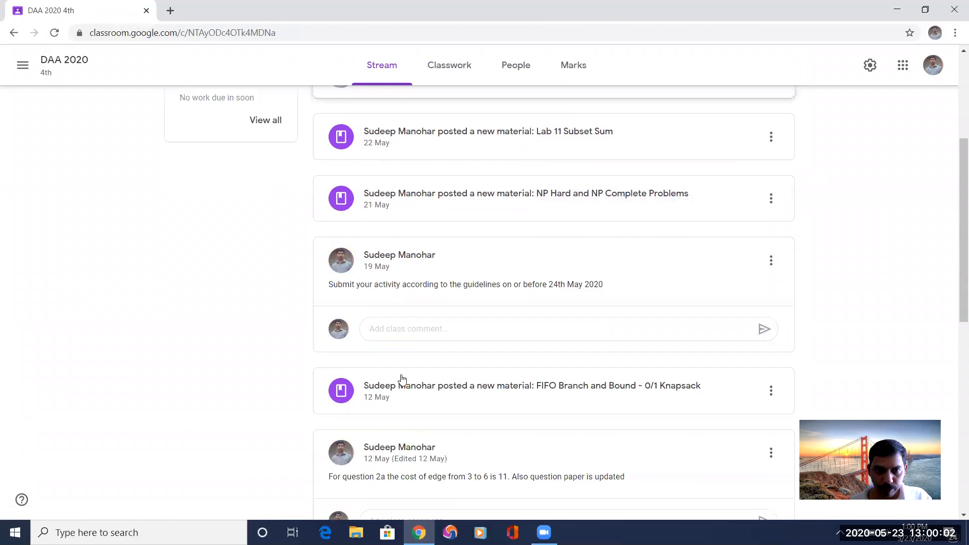
pyautogui.scroll(3, 443, 167)
pyautogui.click(457, 67)
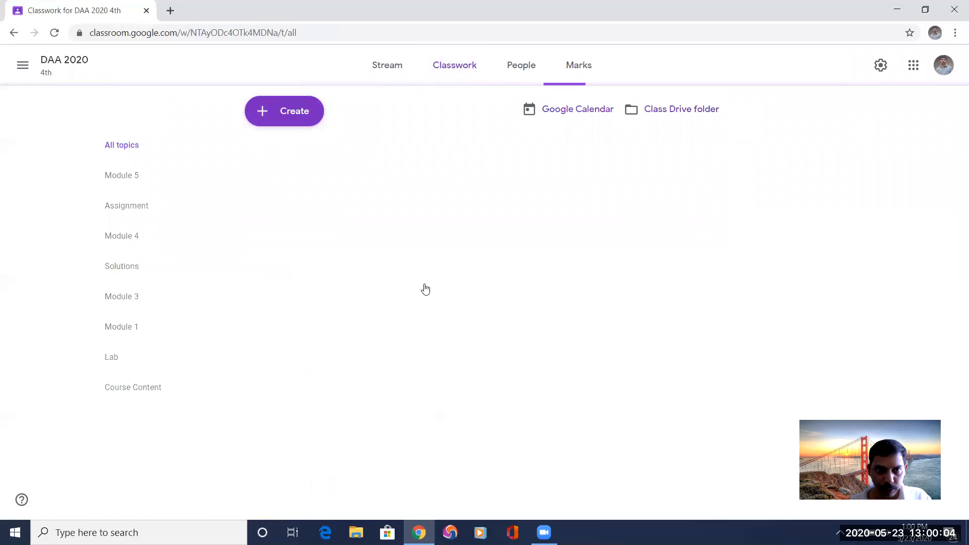
pyautogui.scroll(-4, 424, 289)
pyautogui.scroll(-3, 425, 288)
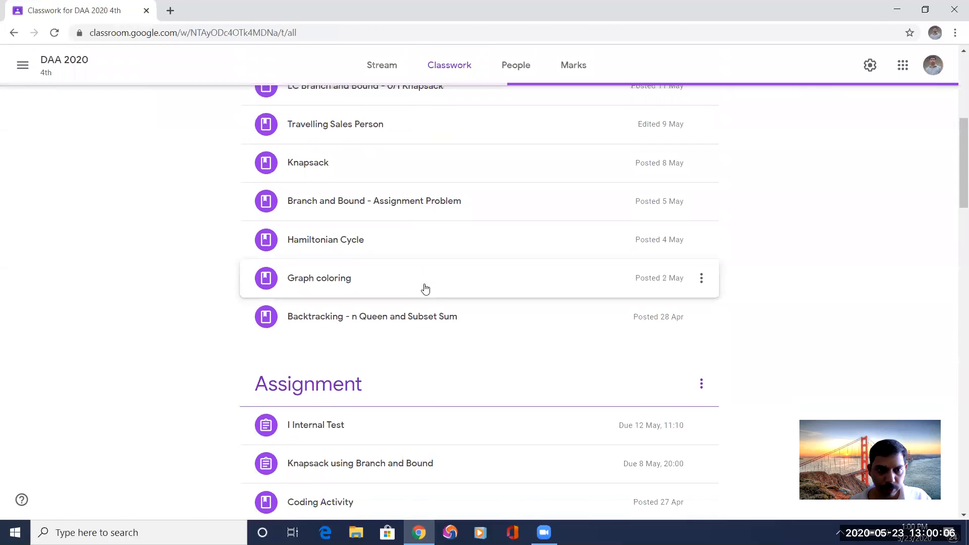
pyautogui.scroll(-1, 400, 302)
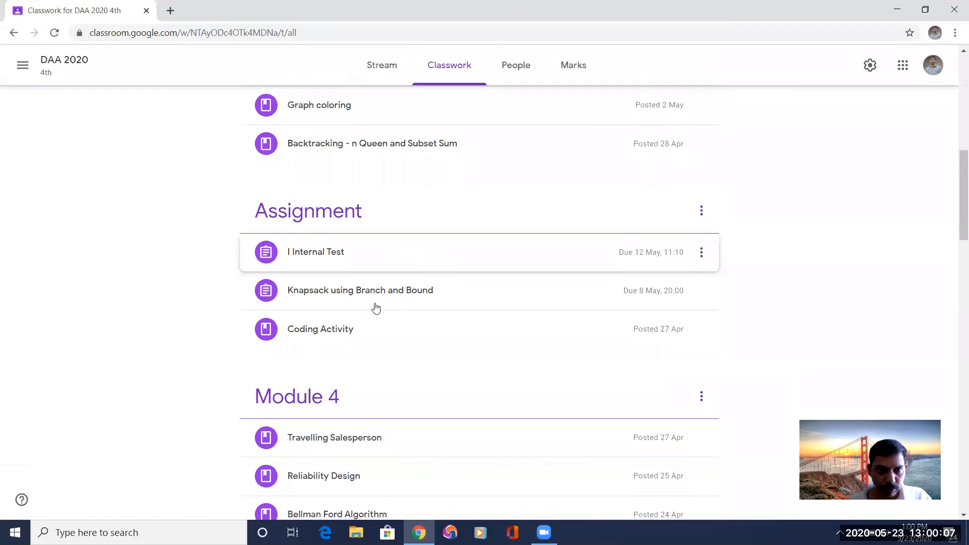
# Open the I Internal Test assignment and look through the work handed in by the students.
pyautogui.click(312, 254)
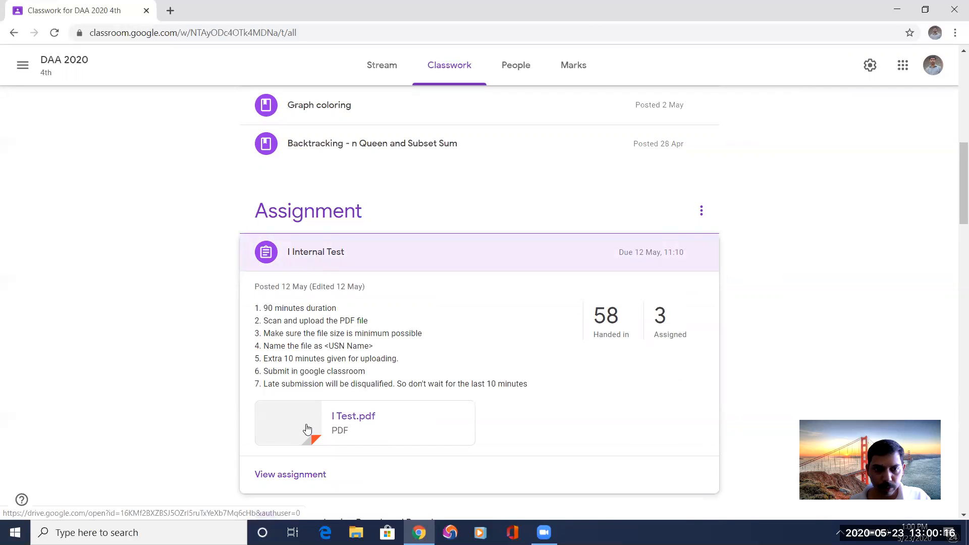
pyautogui.click(292, 474)
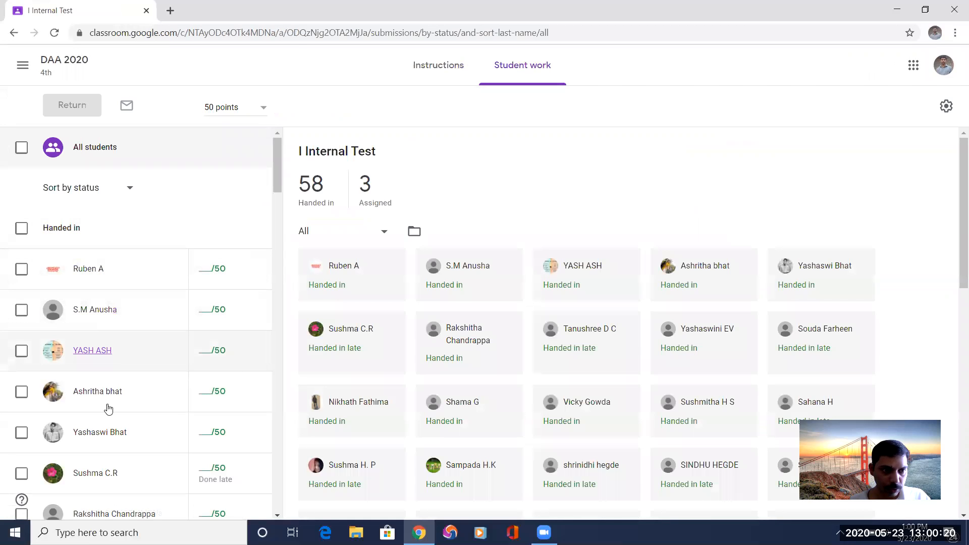
pyautogui.scroll(-3, 338, 211)
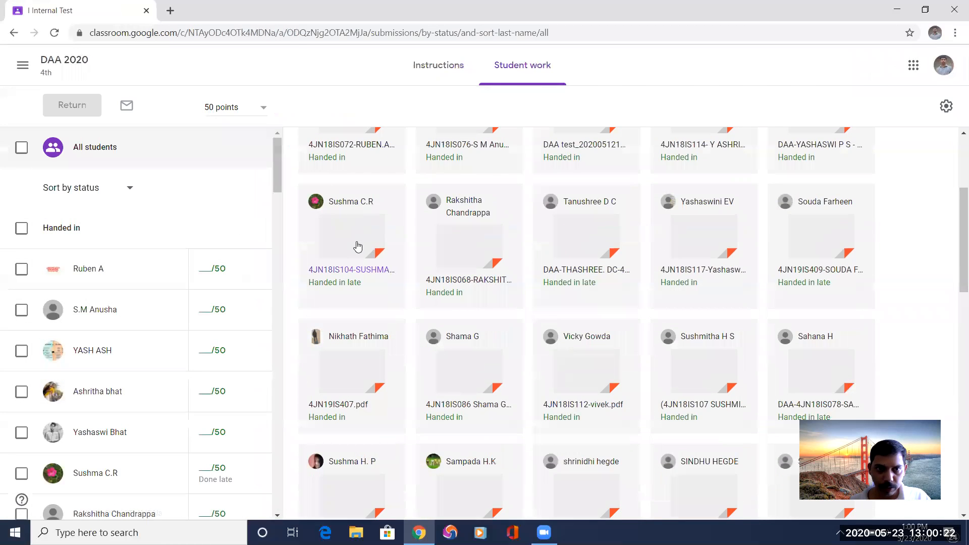
pyautogui.scroll(3, 354, 237)
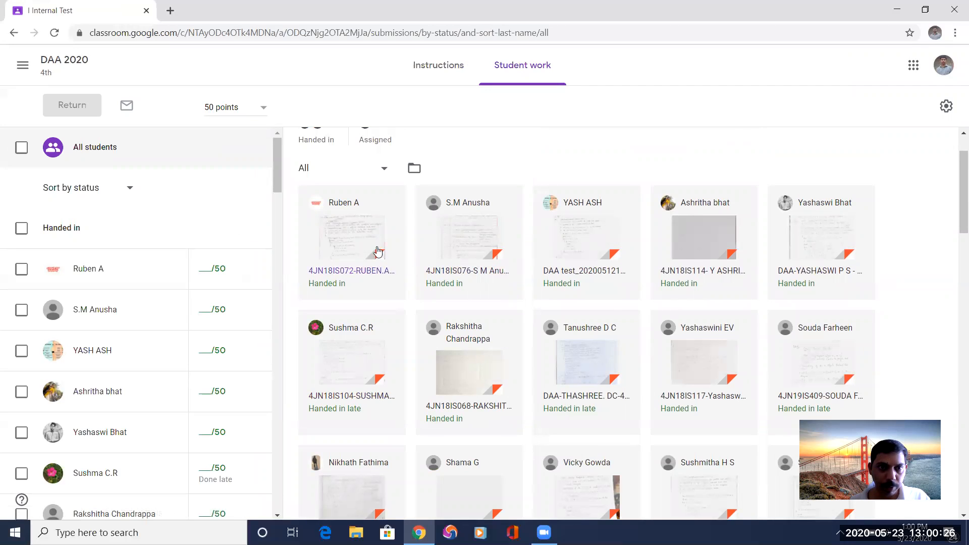
# Open the first student's submitted PDF, read through its pages and activate the mark field for grading out of 50.
pyautogui.click(348, 233)
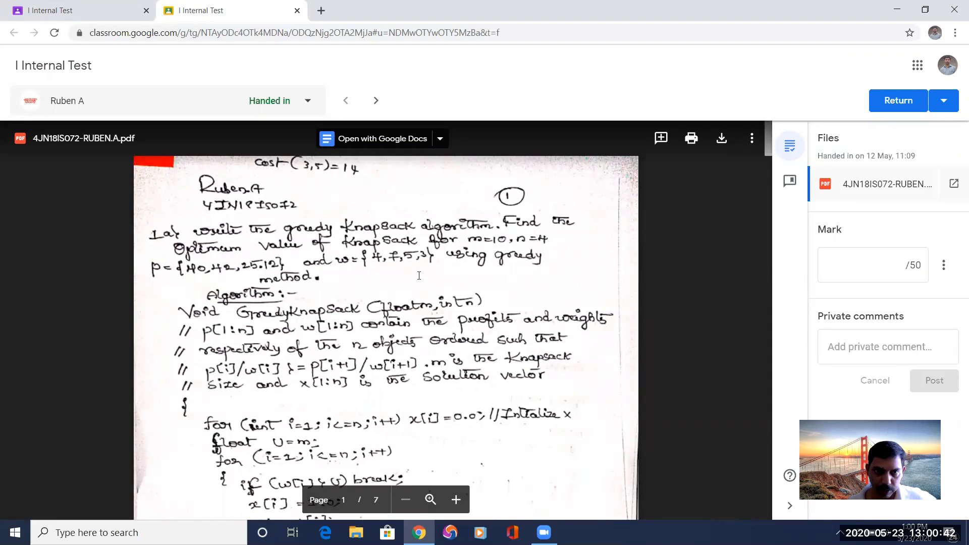
pyautogui.scroll(-5, 418, 275)
pyautogui.scroll(-6, 419, 275)
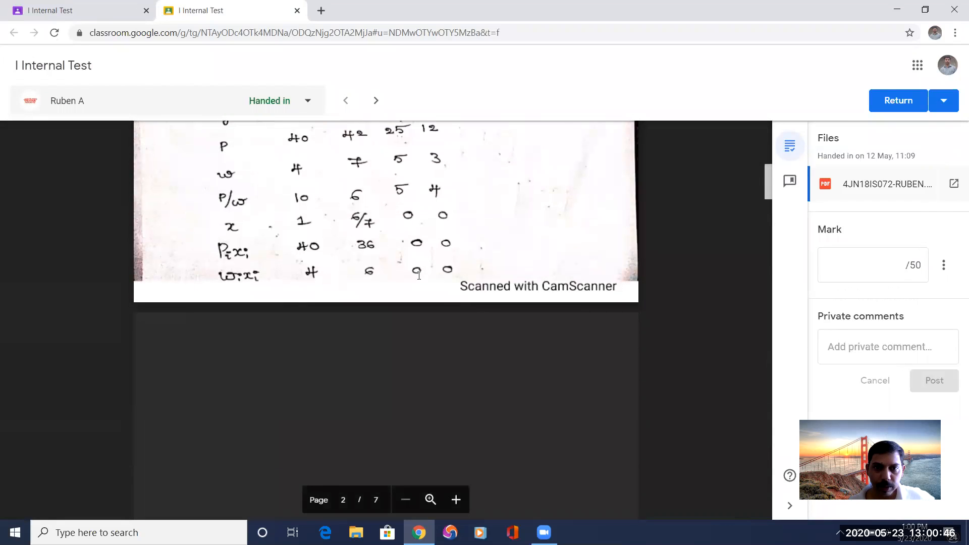
pyautogui.click(893, 262)
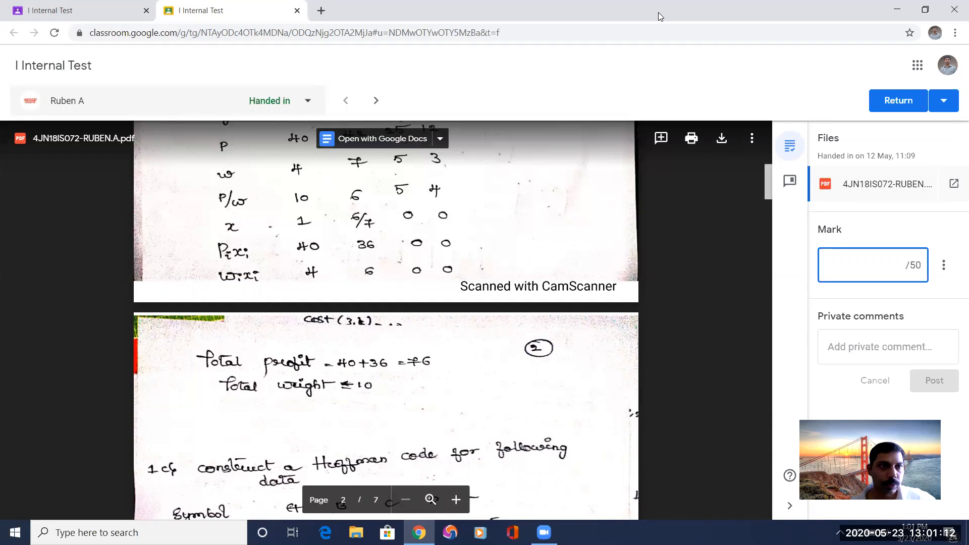
# Return to the DBMS class and start a new quiz assignment in its classwork.
pyautogui.click(46, 11)
pyautogui.click(16, 59)
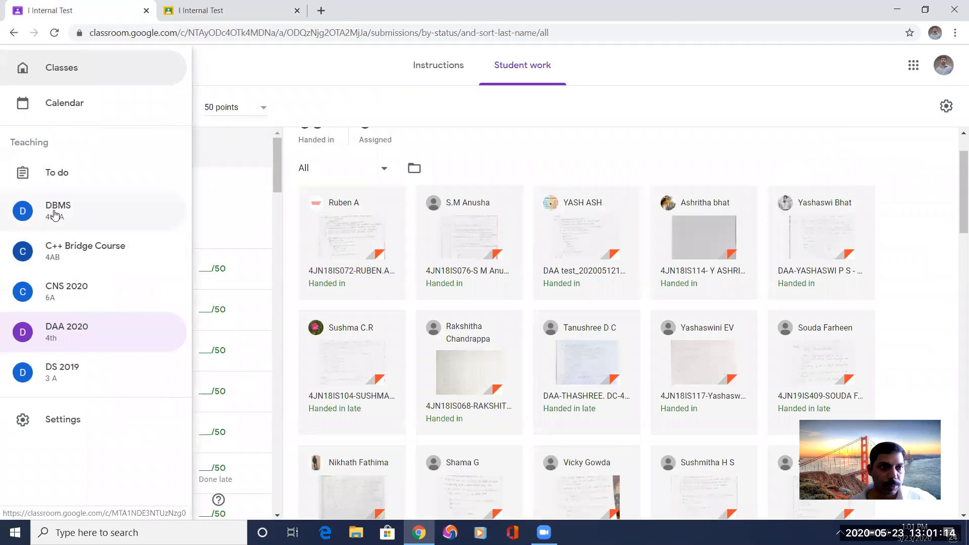
pyautogui.click(56, 212)
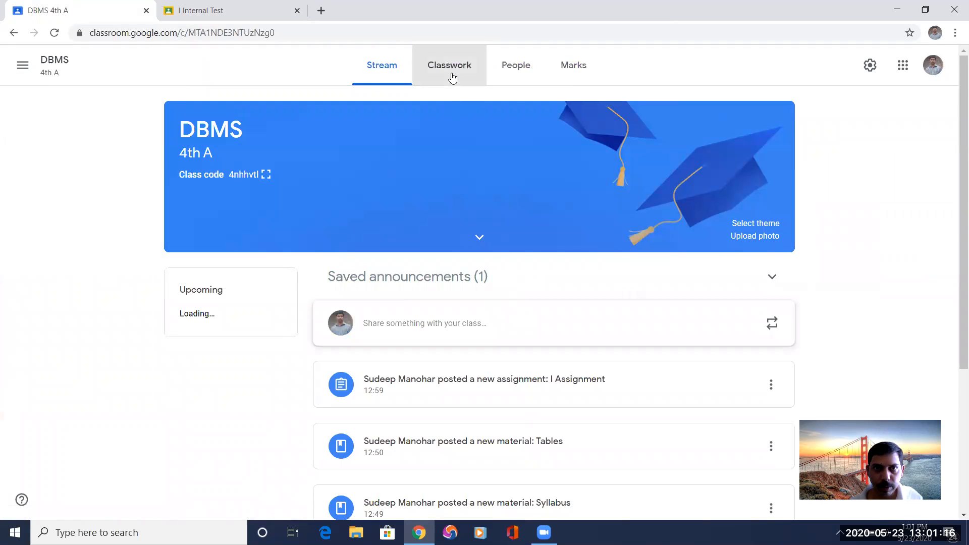
pyautogui.click(452, 76)
pyautogui.click(274, 112)
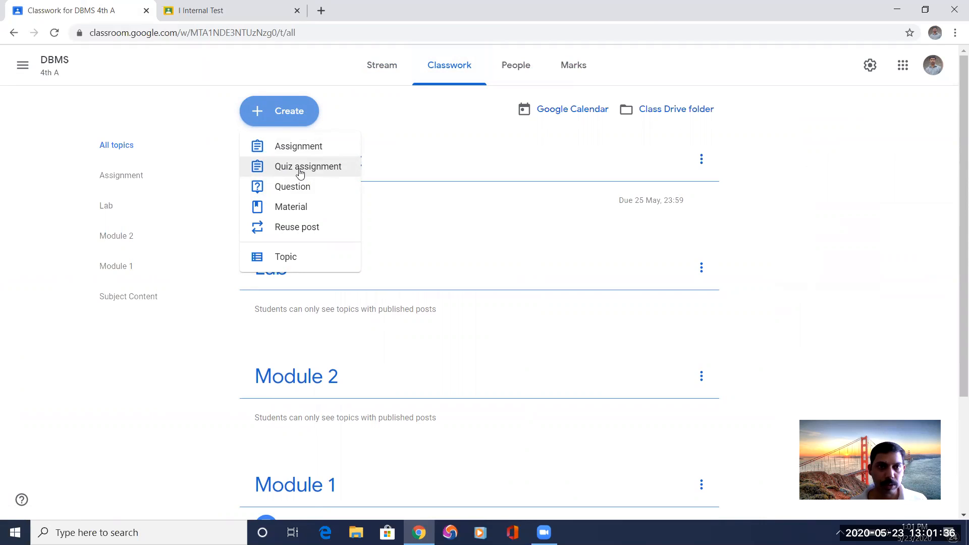
pyautogui.click(297, 172)
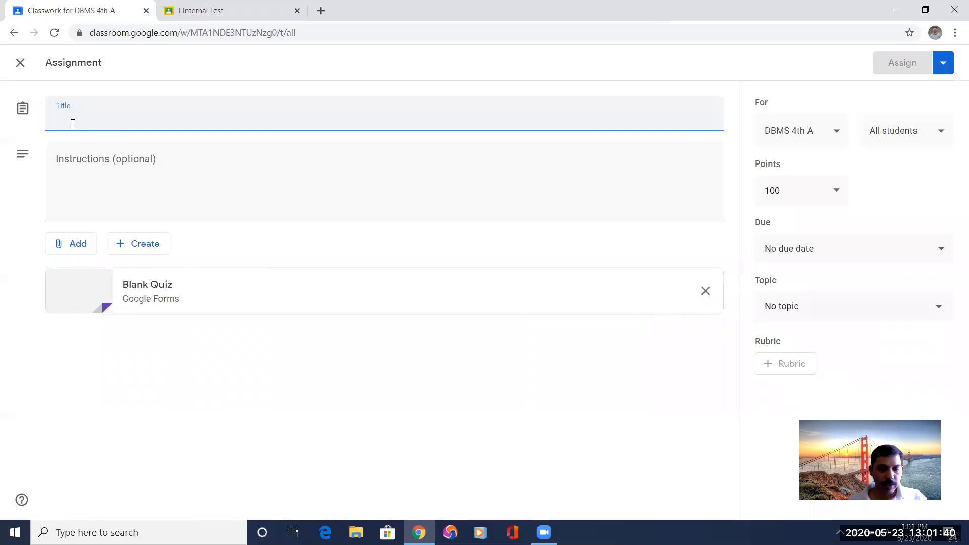
# Title the new quiz assignment DBMS.
pyautogui.write('C')
pyautogui.press('BackSpace')
pyautogui.write('DBMS')
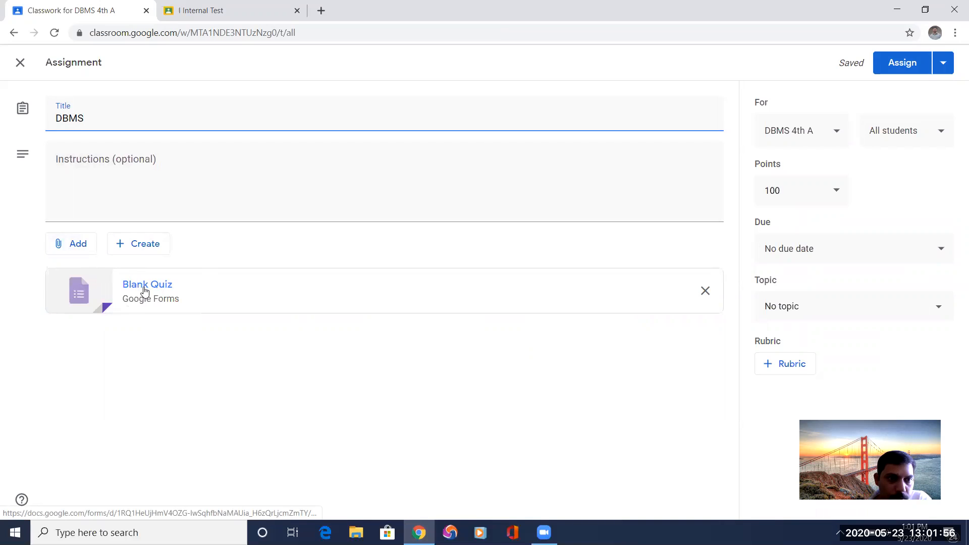
# Open the attached Blank Quiz form and set its title to DBMS.
pyautogui.click(89, 289)
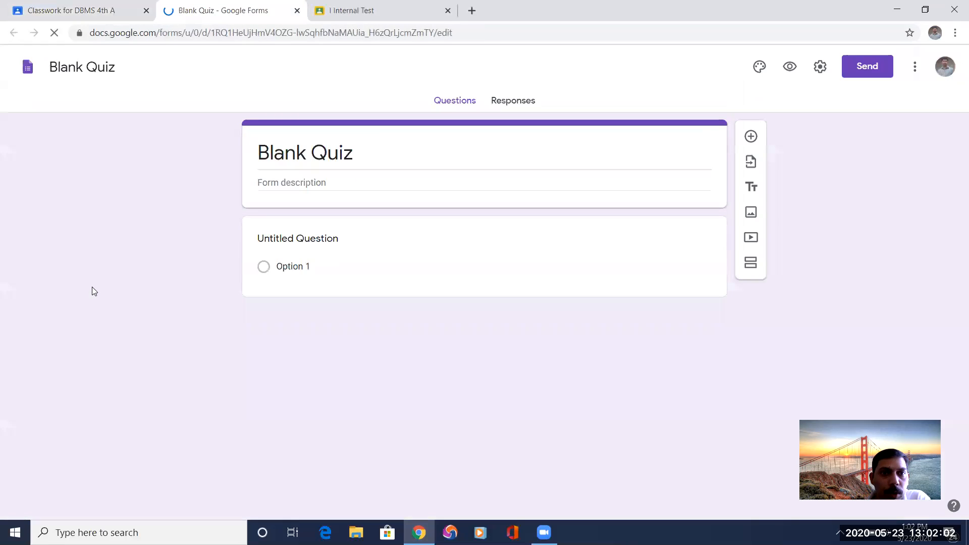
pyautogui.click(352, 161)
pyautogui.click(356, 151)
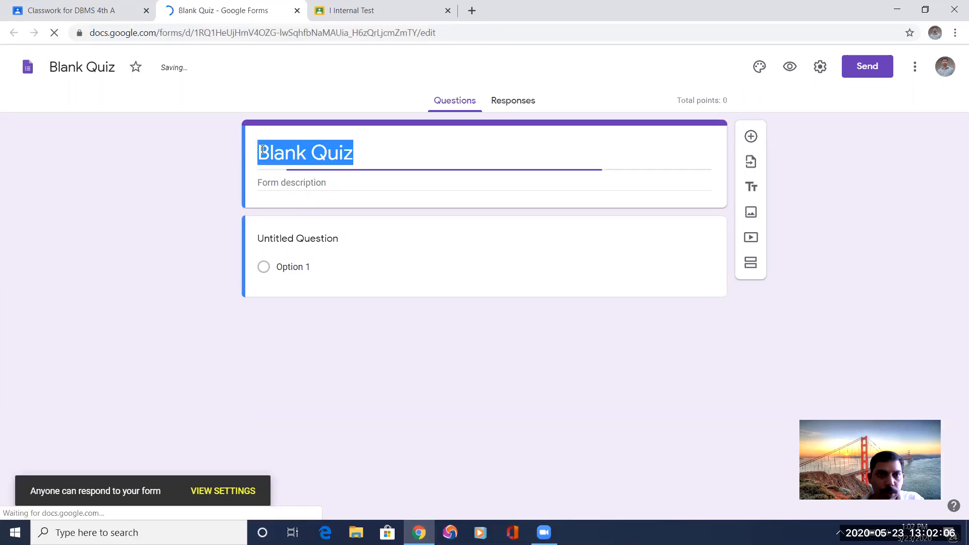
pyautogui.write('DBMS')
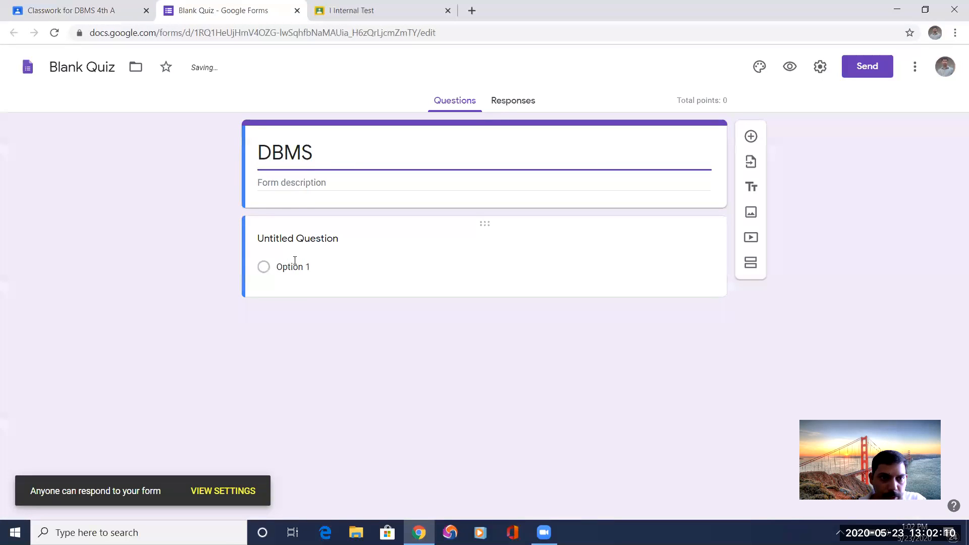
# Write the multiple-choice question "Which is not a Database application" with the options Oracle, MySQL, NoSQL and Norton.
pyautogui.click(315, 253)
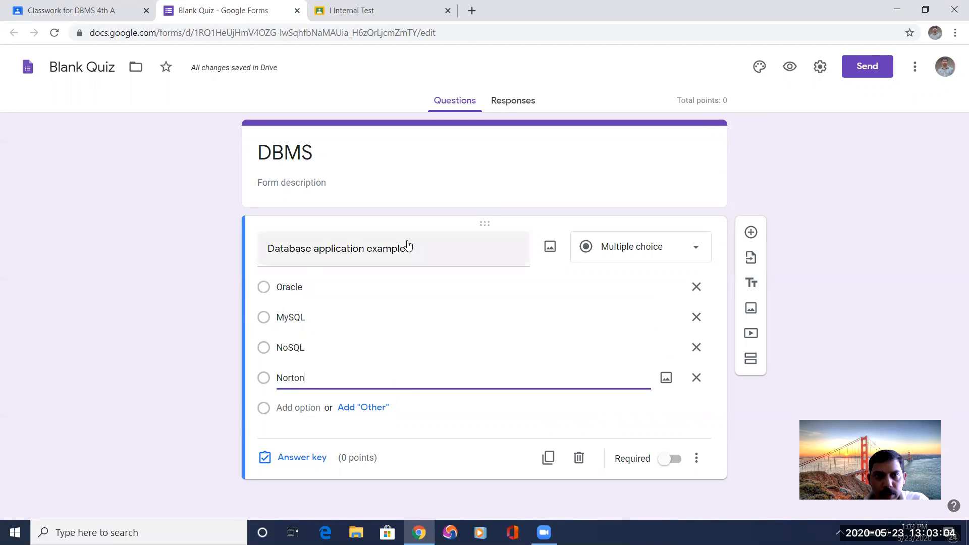
pyautogui.tripleClick(272, 251)
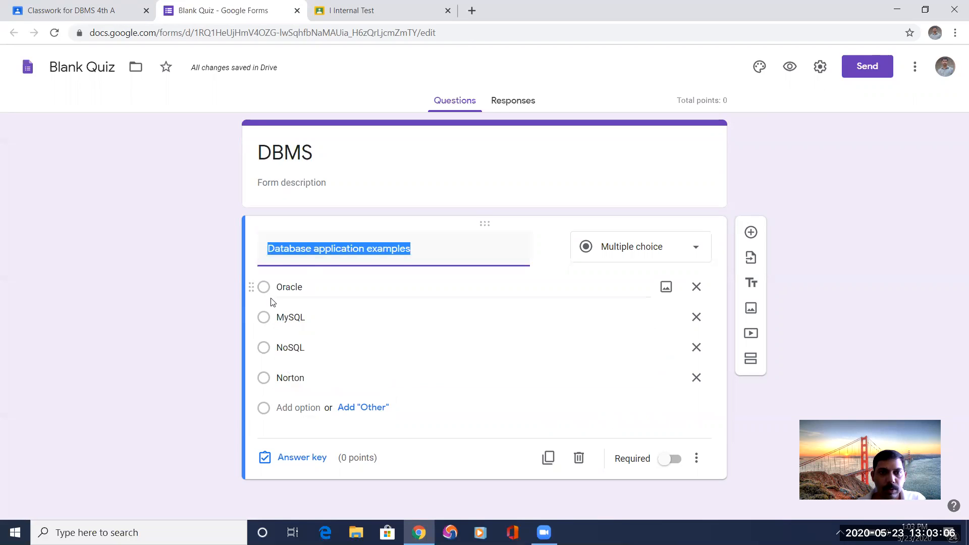
pyautogui.press('Home')
pyautogui.write('Which is not a')
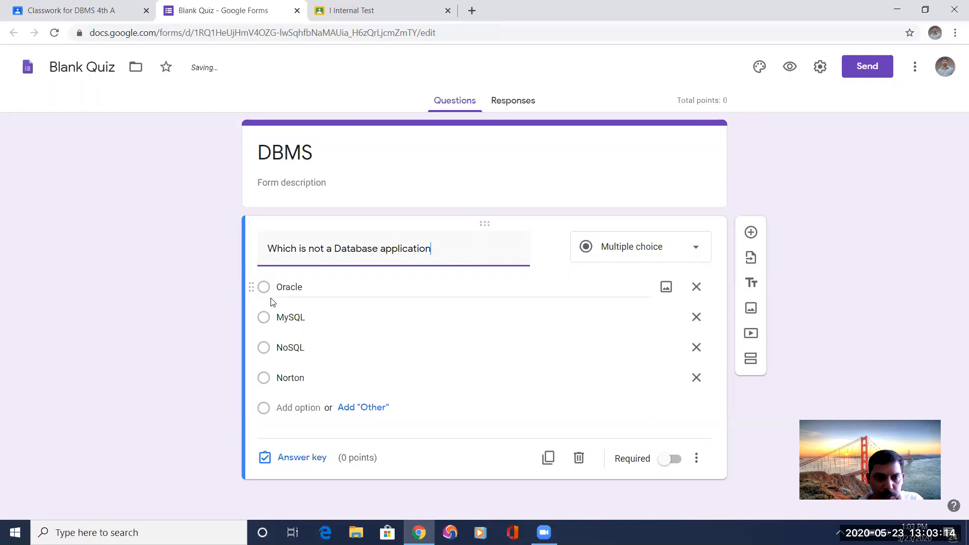
# Set Norton as the first question's correct answer worth 5 points and make the question required.
pyautogui.click(263, 383)
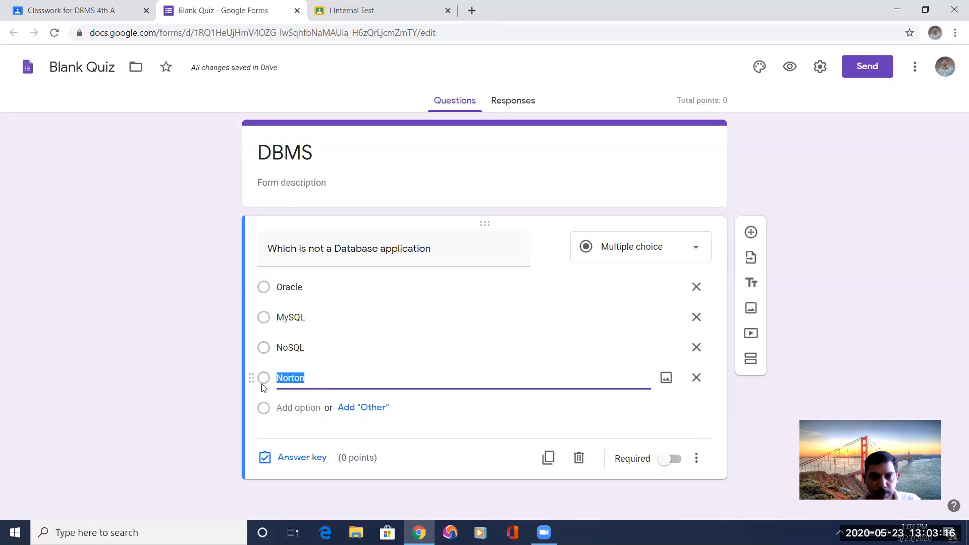
pyautogui.click(306, 457)
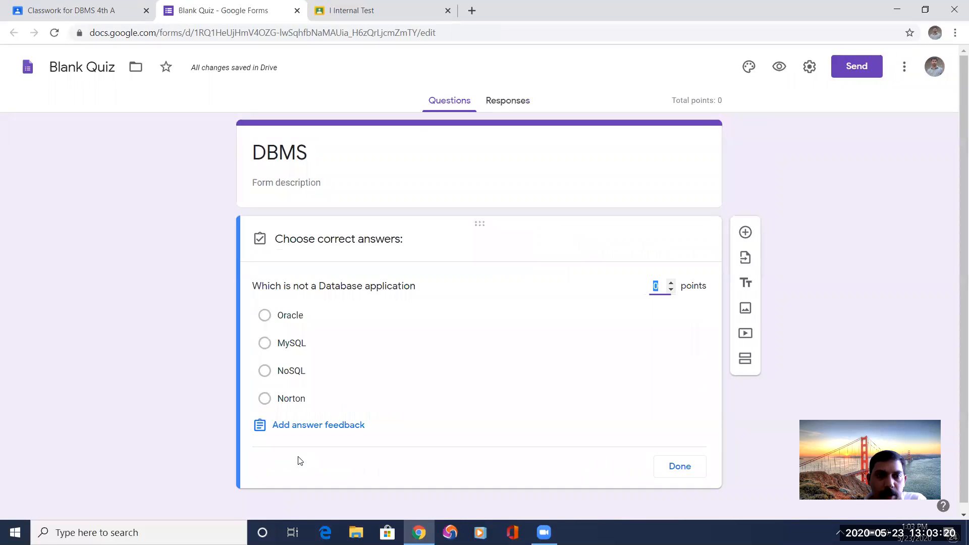
pyautogui.click(265, 399)
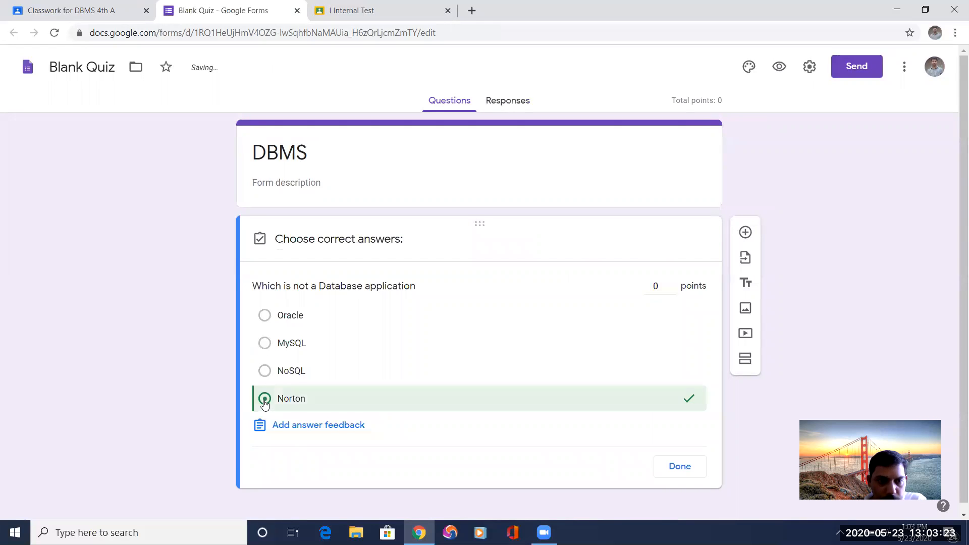
pyautogui.click(671, 284)
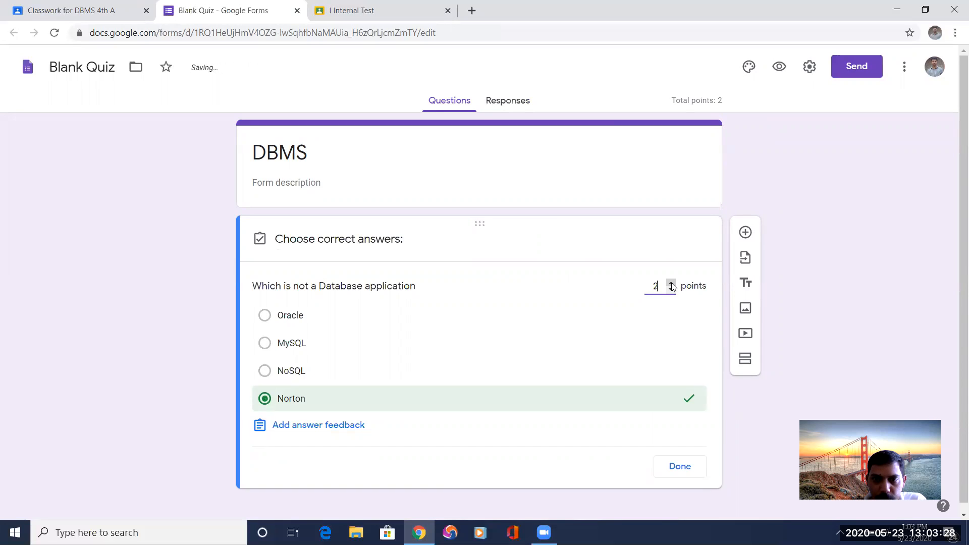
pyautogui.click(671, 284)
pyautogui.click(680, 466)
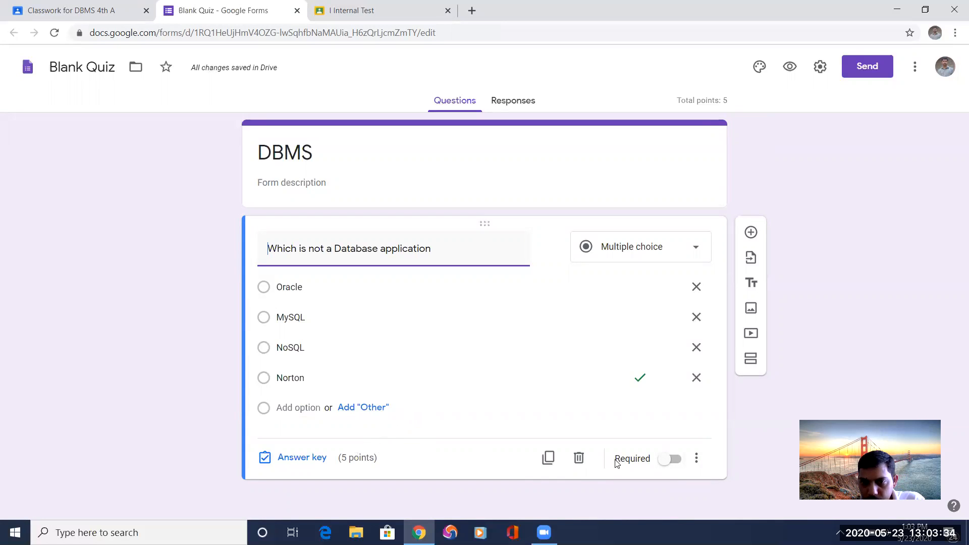
pyautogui.click(673, 460)
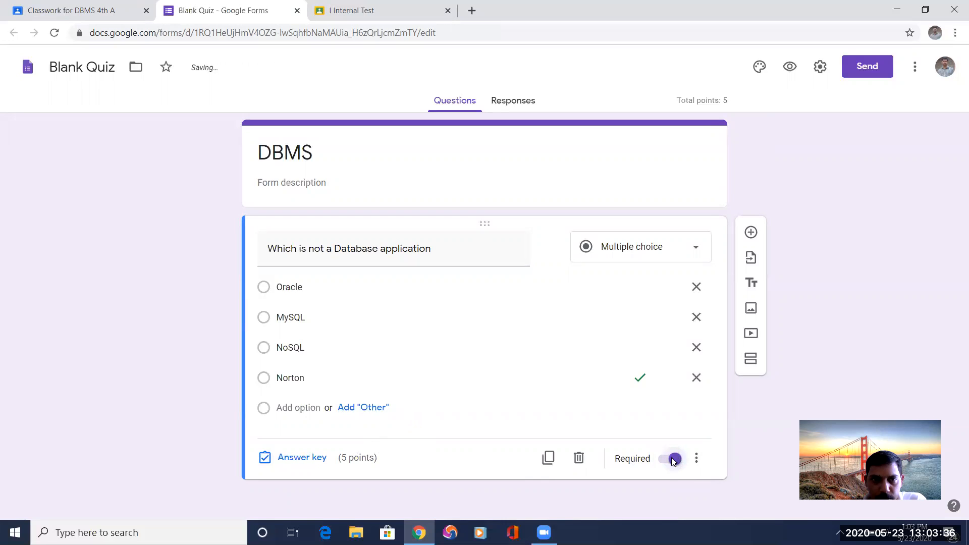
# Add the multiple-choice question "Which is not the terminology in DBMS" with the options Virus, Normalization, Table and Relation.
pyautogui.click(751, 232)
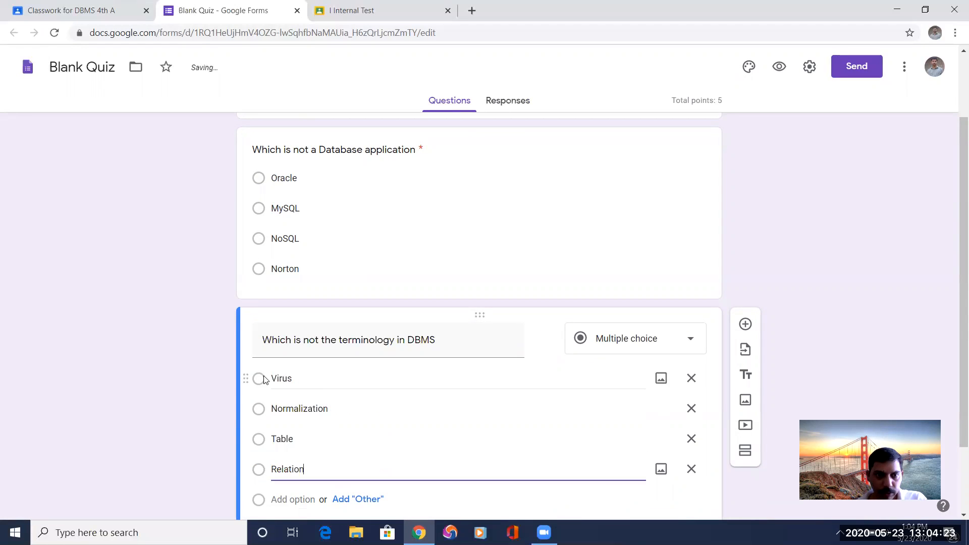
pyautogui.scroll(-1, 306, 490)
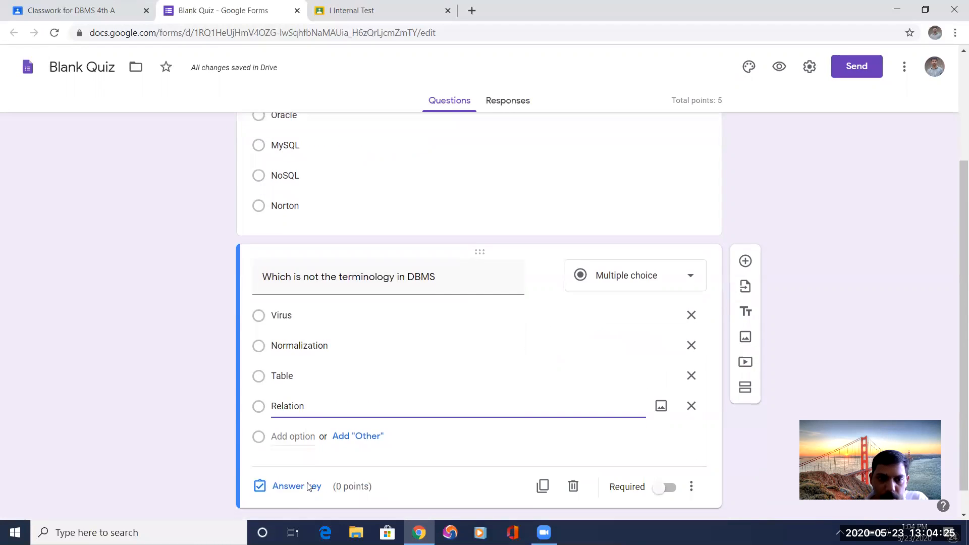
# Set Virus as the second question's correct answer worth 5 points and make the question required.
pyautogui.click(278, 486)
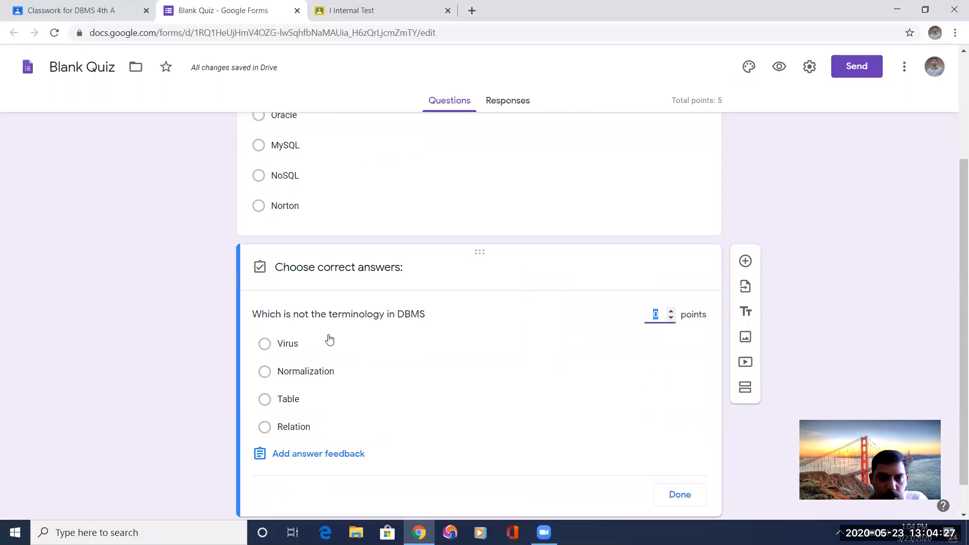
pyautogui.click(264, 343)
pyautogui.click(670, 311)
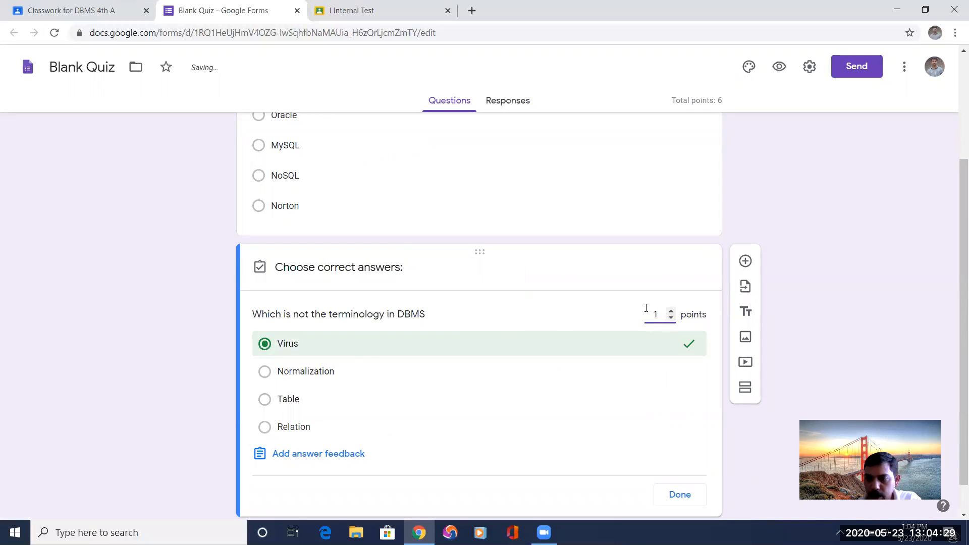
pyautogui.click(676, 495)
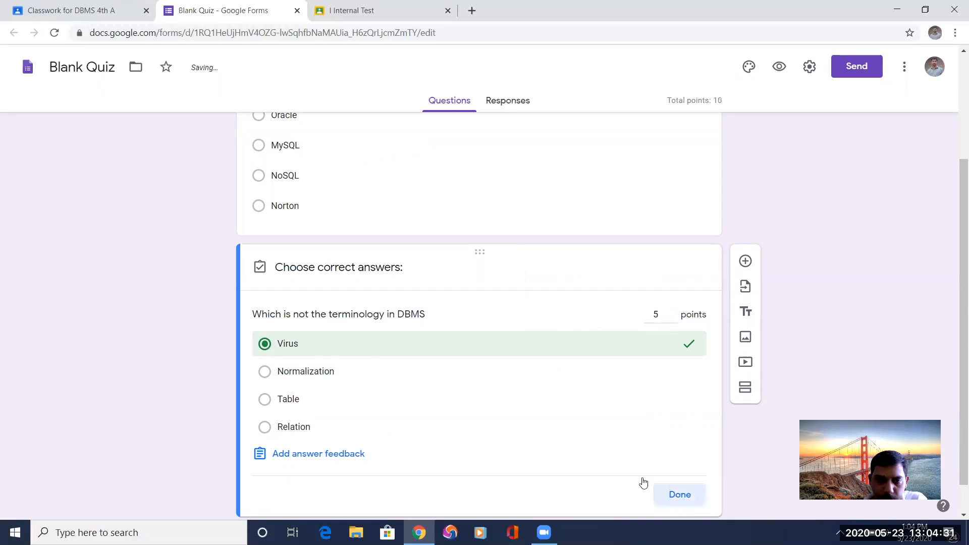
pyautogui.click(678, 460)
pyautogui.click(671, 463)
pyautogui.click(670, 462)
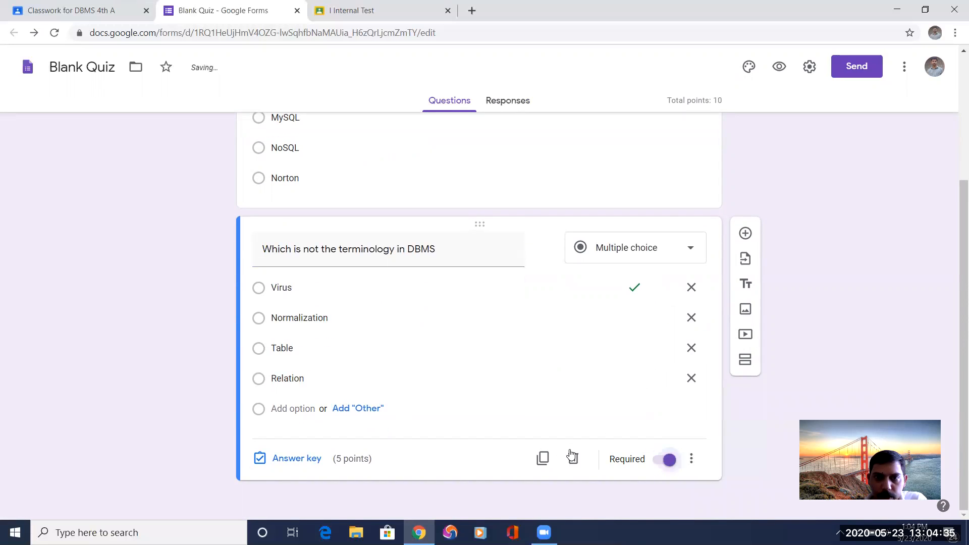
# Look over the first question's options, correct answer, points and required setting.
pyautogui.scroll(4, 650, 255)
pyautogui.click(652, 263)
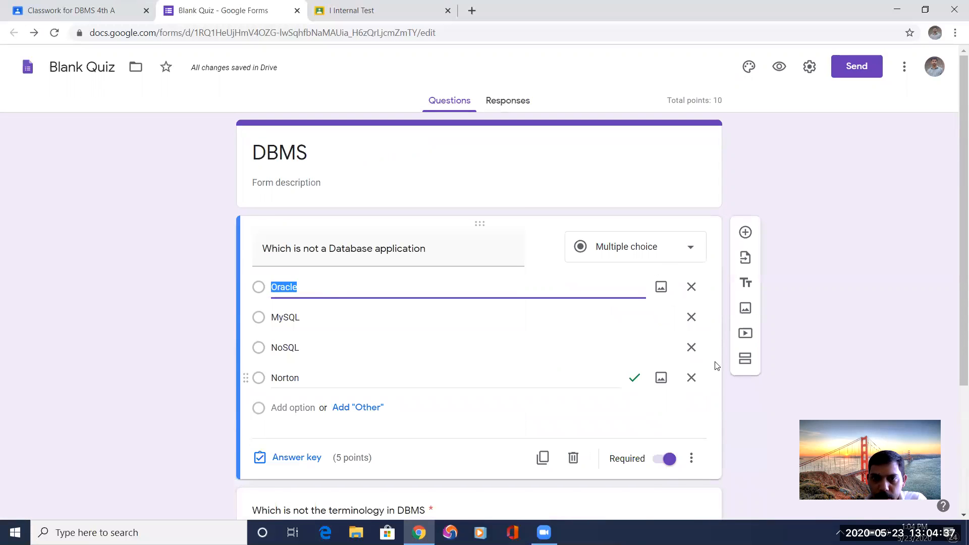
pyautogui.click(437, 283)
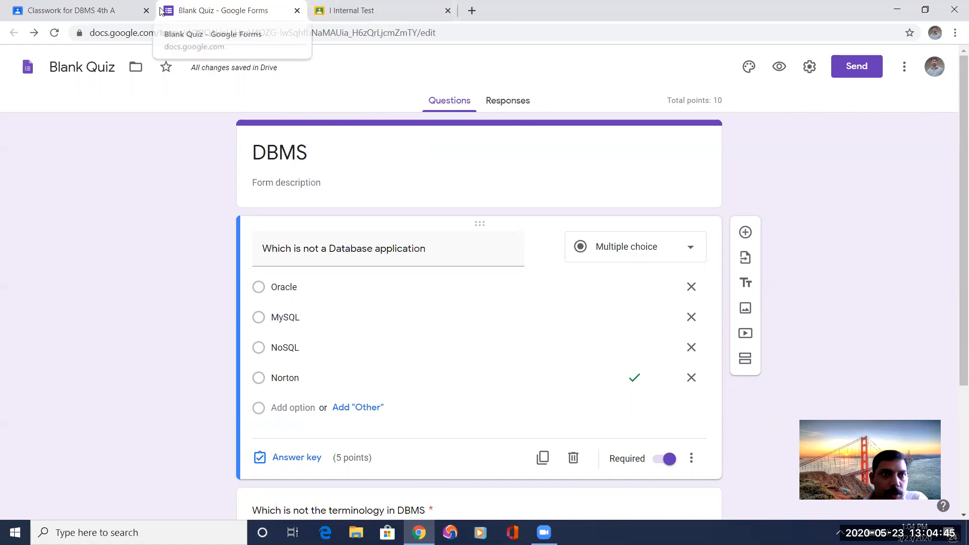
# Rename the quiz form file as DBMS and close both the form and the I Internal Test page.
pyautogui.click(70, 11)
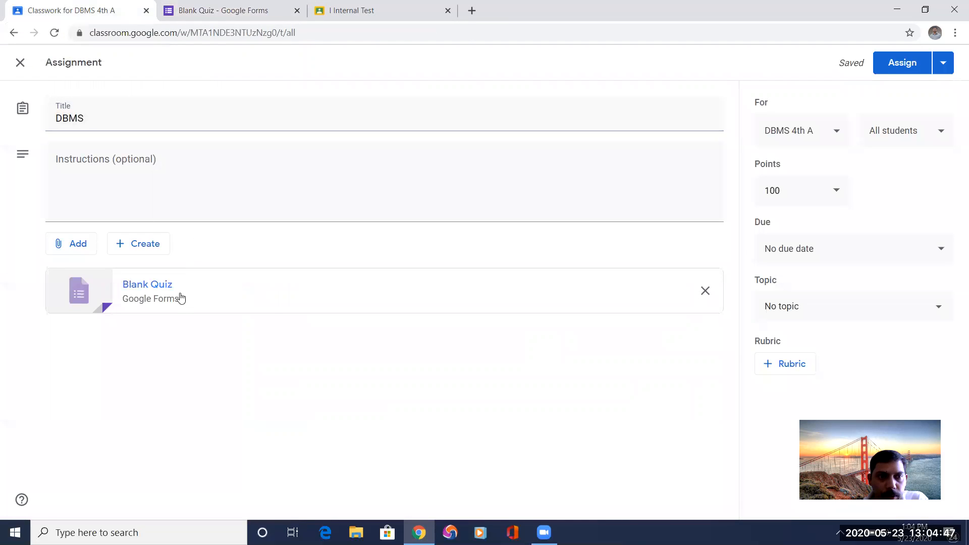
pyautogui.click(227, 19)
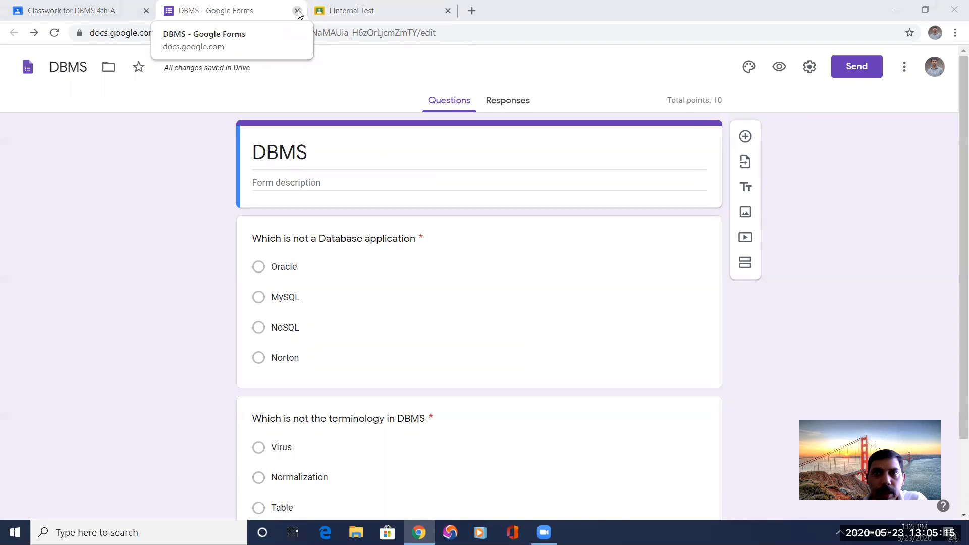
pyautogui.click(298, 11)
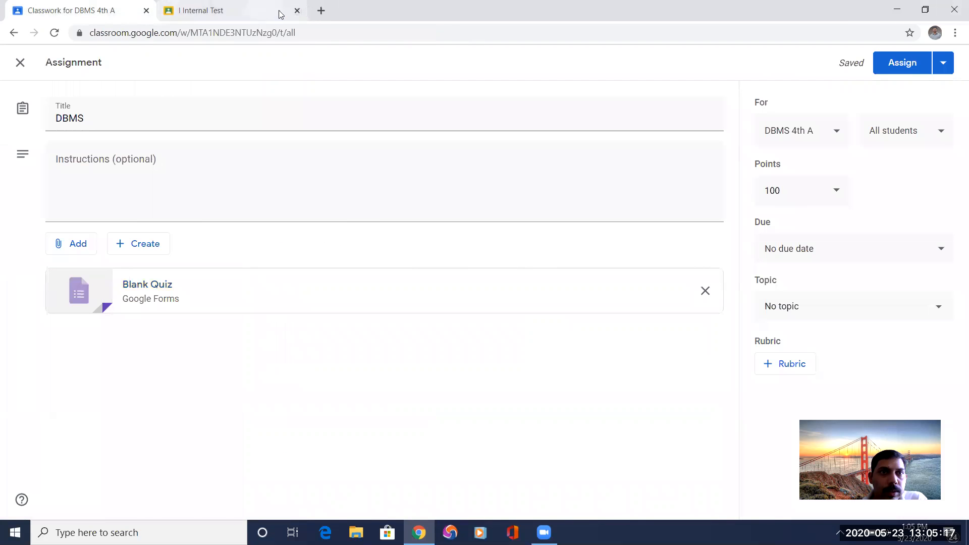
pyautogui.click(295, 15)
pyautogui.click(297, 11)
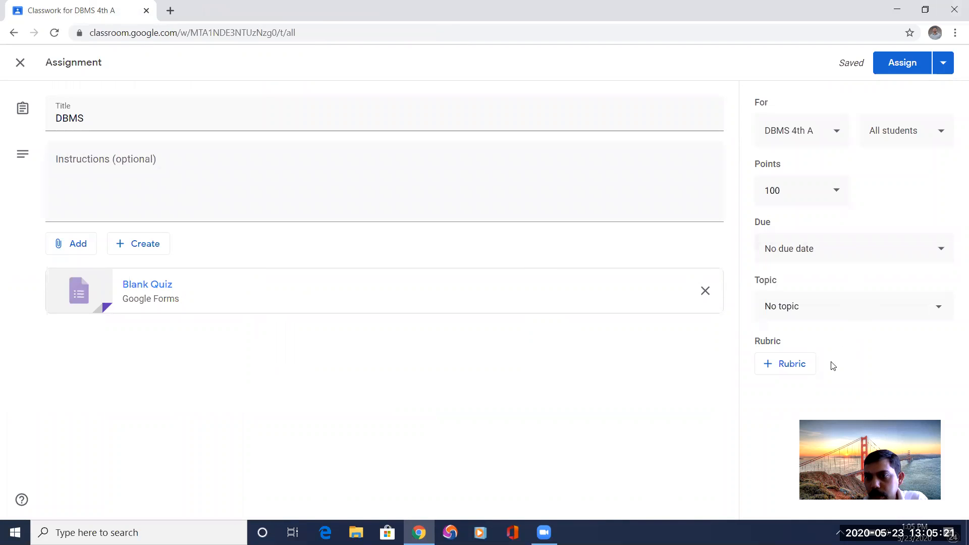
# Set the DBMS assignment's points to 10 and its due date to 25 May 2020 at 23:59.
pyautogui.click(780, 191)
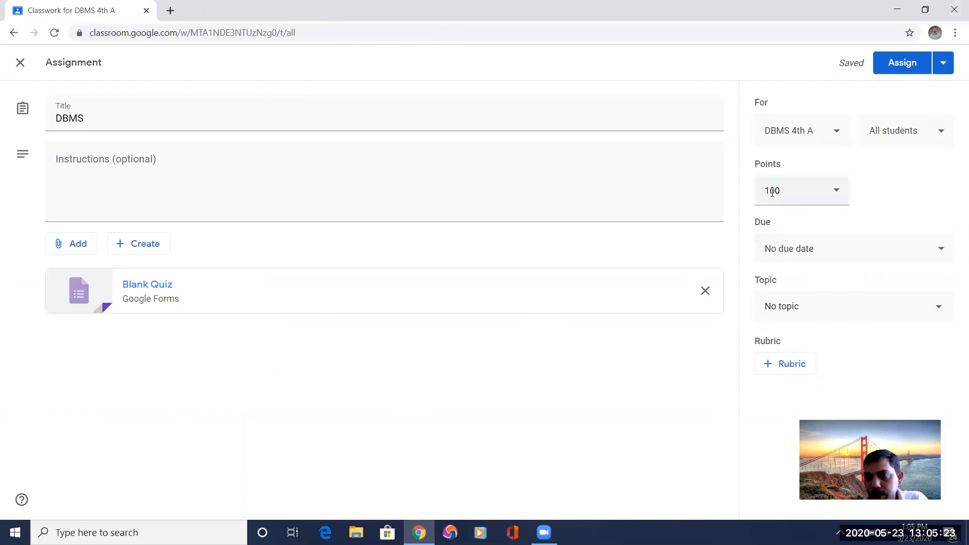
pyautogui.write('10')
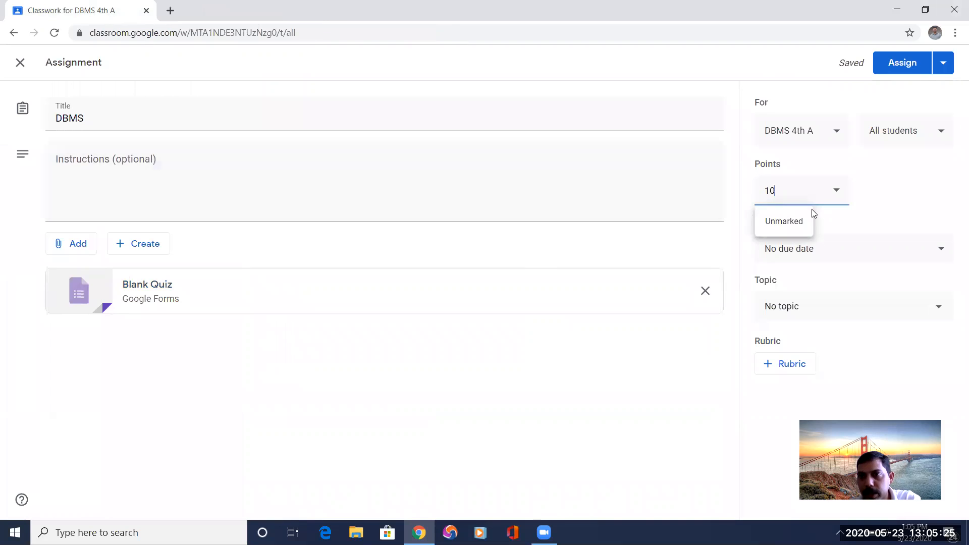
pyautogui.click(813, 245)
pyautogui.click(804, 249)
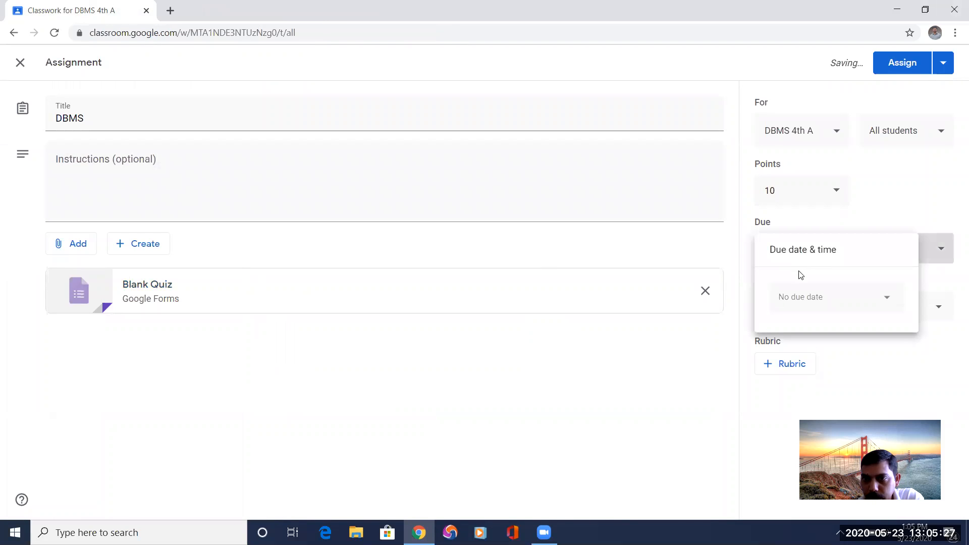
pyautogui.click(886, 300)
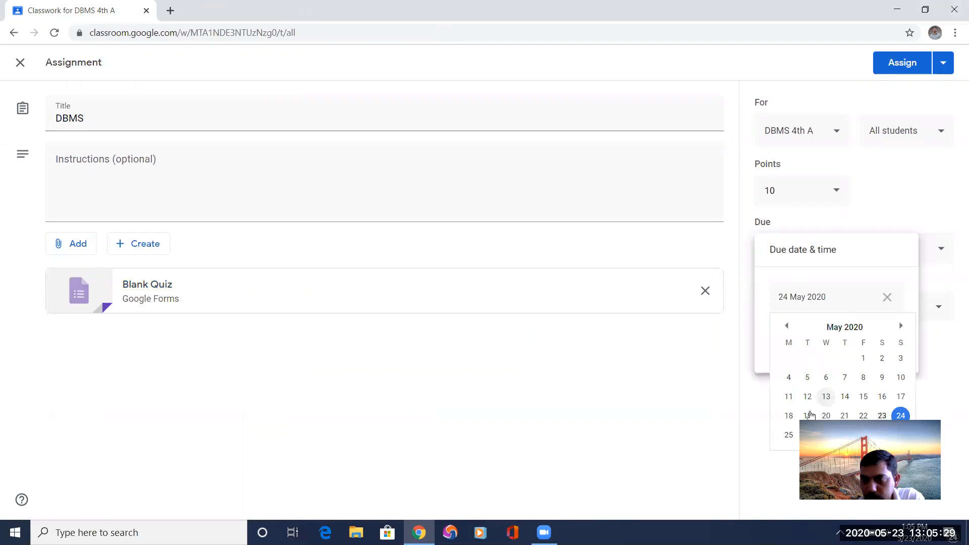
pyautogui.click(789, 435)
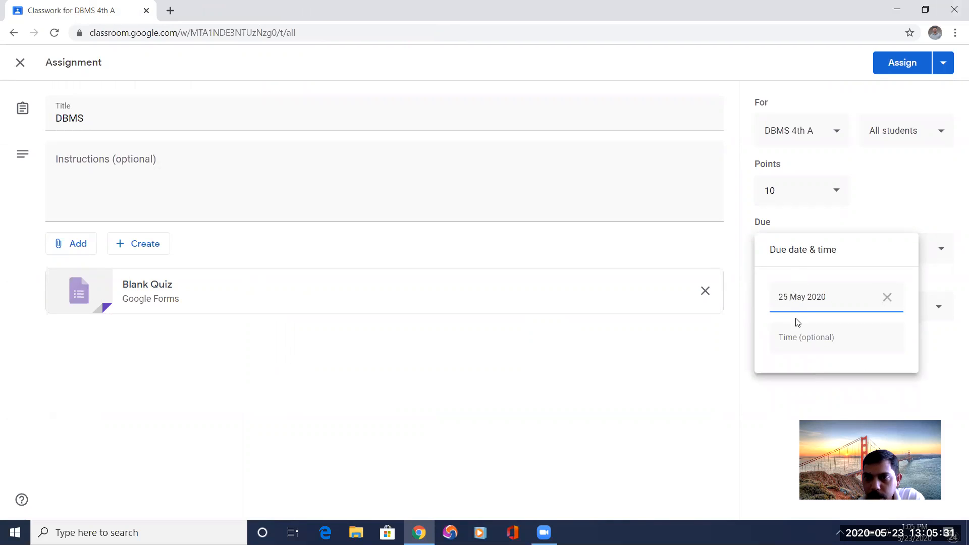
pyautogui.click(792, 338)
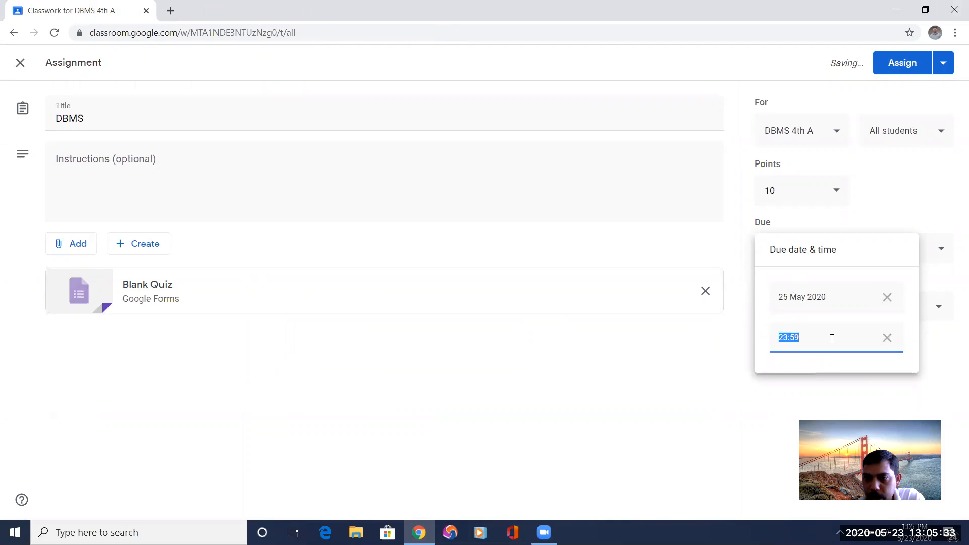
pyautogui.click(933, 335)
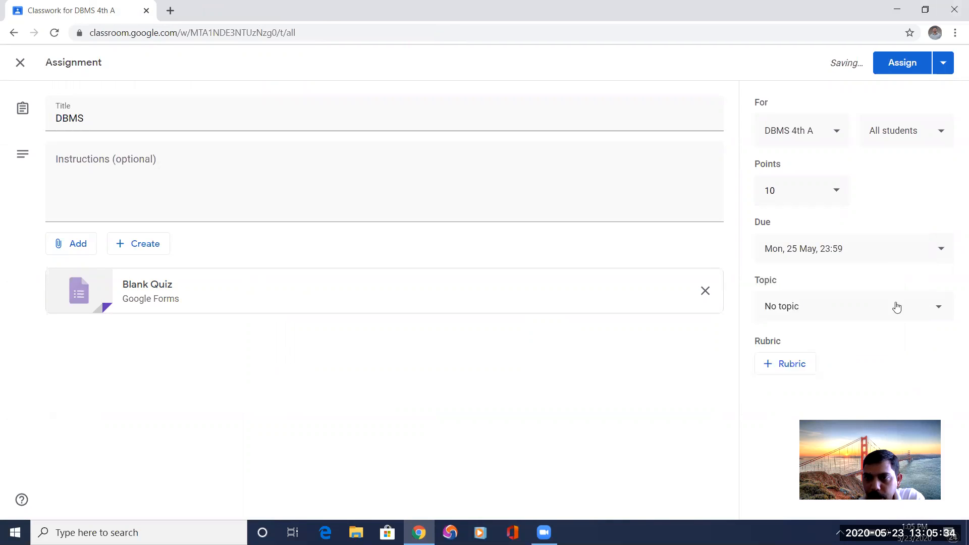
# File the DBMS quiz under the Assignment topic and assign it to all students.
pyautogui.click(802, 313)
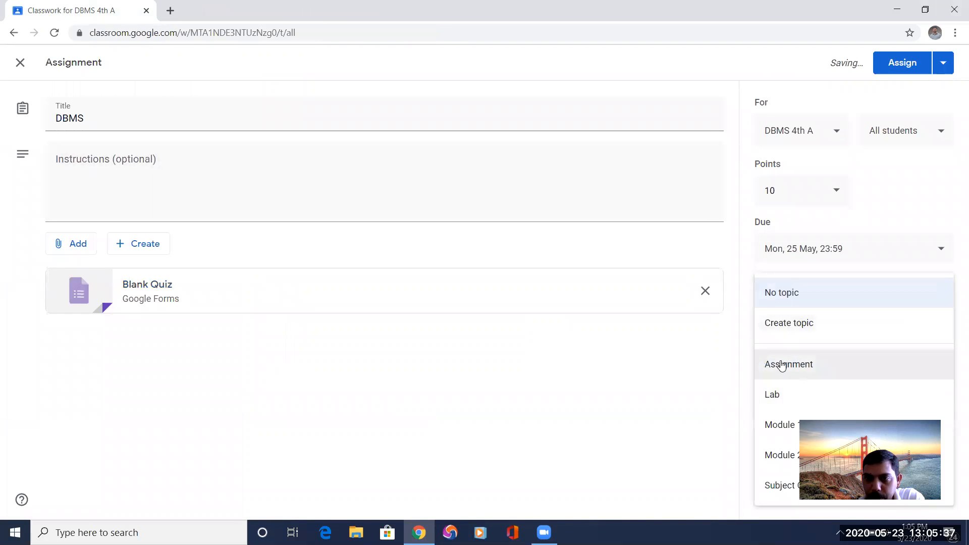
pyautogui.click(782, 365)
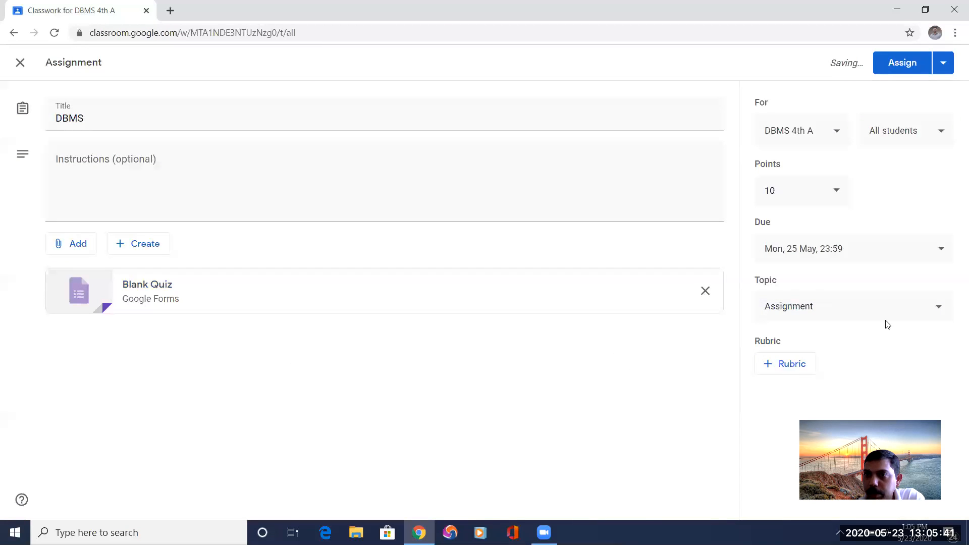
pyautogui.click(904, 66)
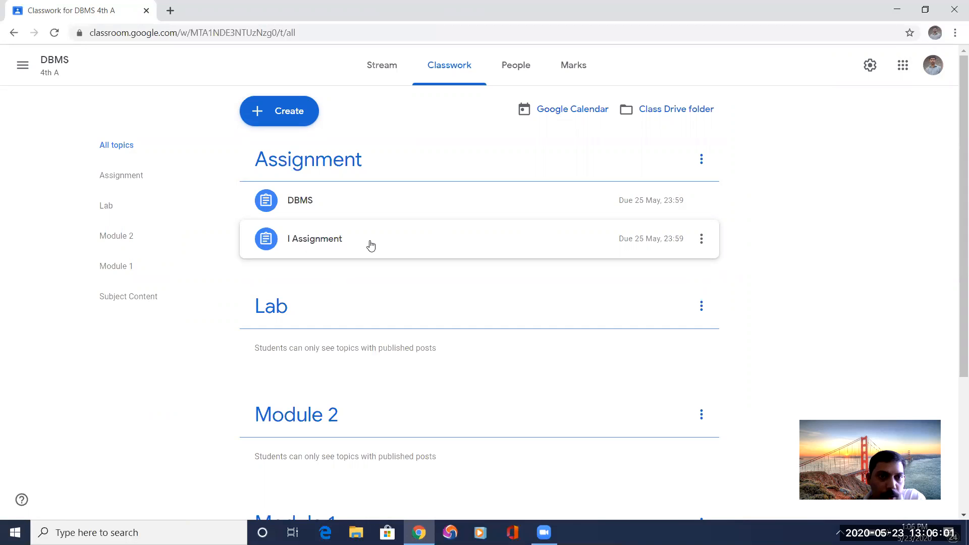
# View the student work page of the posted DBMS assignment and return to the class.
pyautogui.click(310, 204)
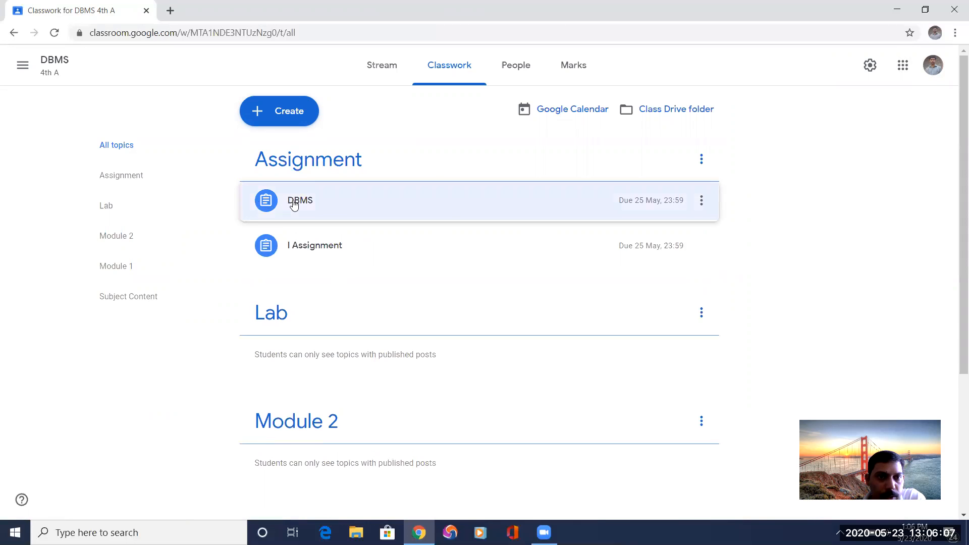
pyautogui.click(294, 373)
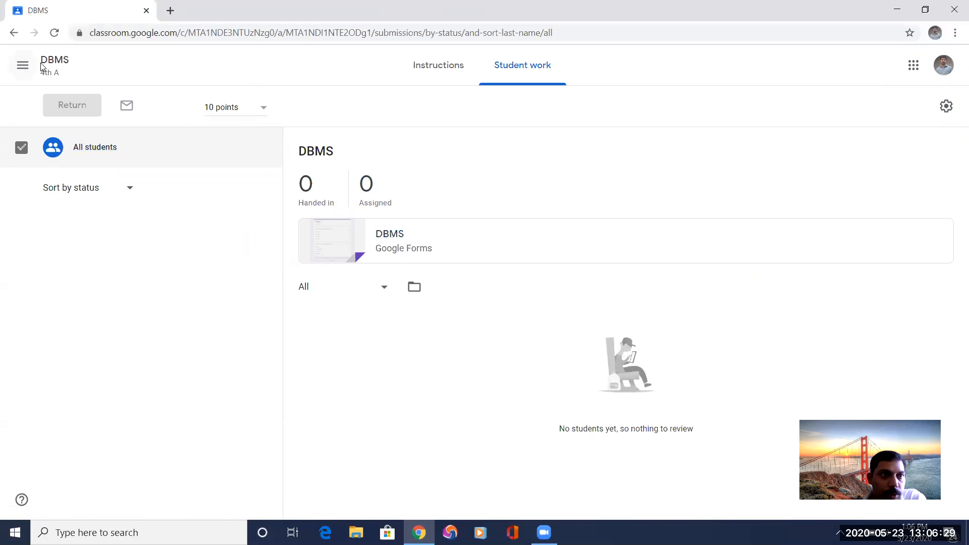
pyautogui.click(53, 74)
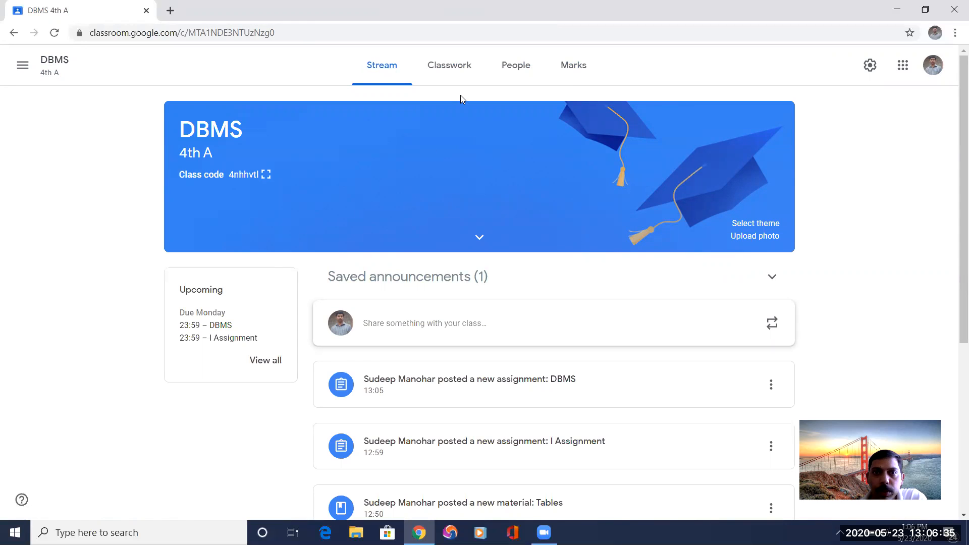
# Look over the classwork listing and the posts in the class stream.
pyautogui.click(440, 73)
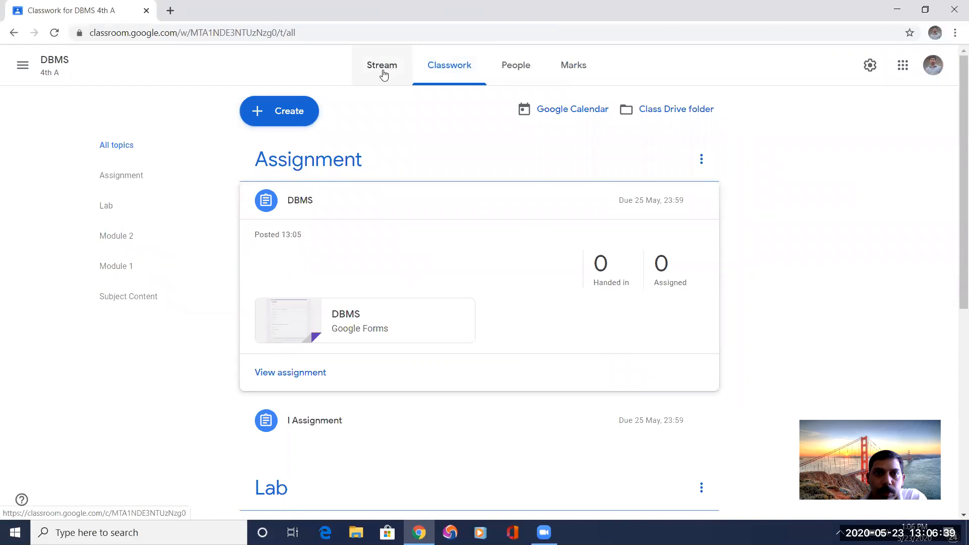
pyautogui.click(383, 75)
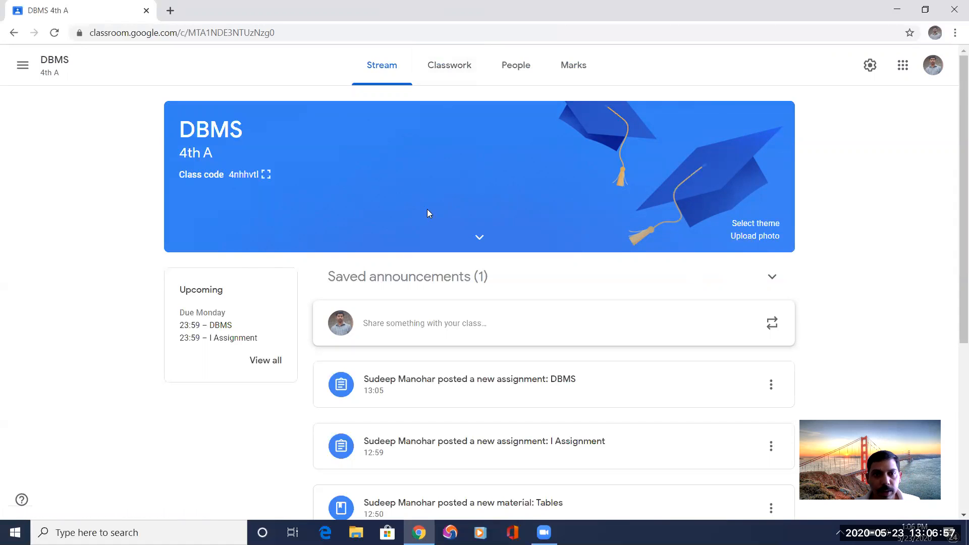
pyautogui.scroll(-1, 466, 447)
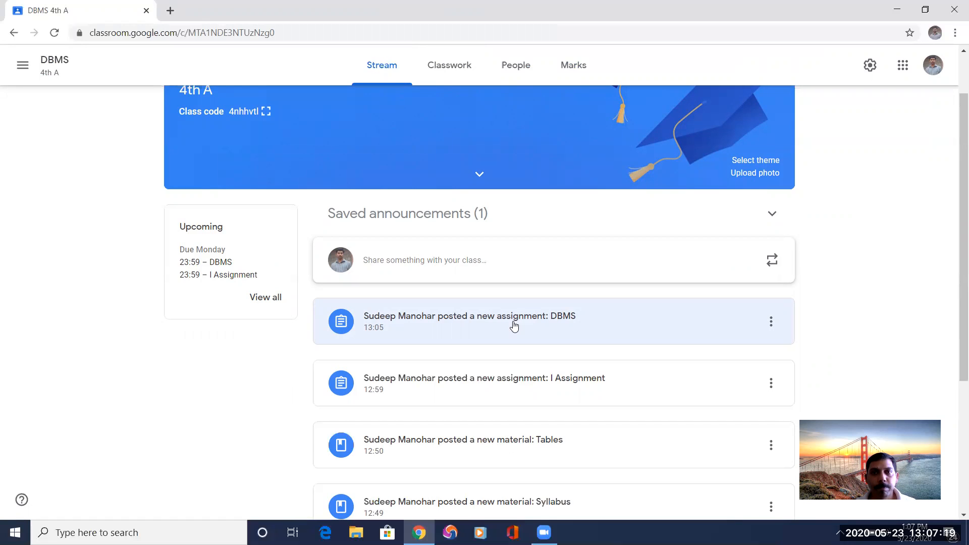
# Look through the class's Classwork, People and Marks pages.
pyautogui.click(450, 74)
pyautogui.click(512, 68)
pyautogui.click(581, 66)
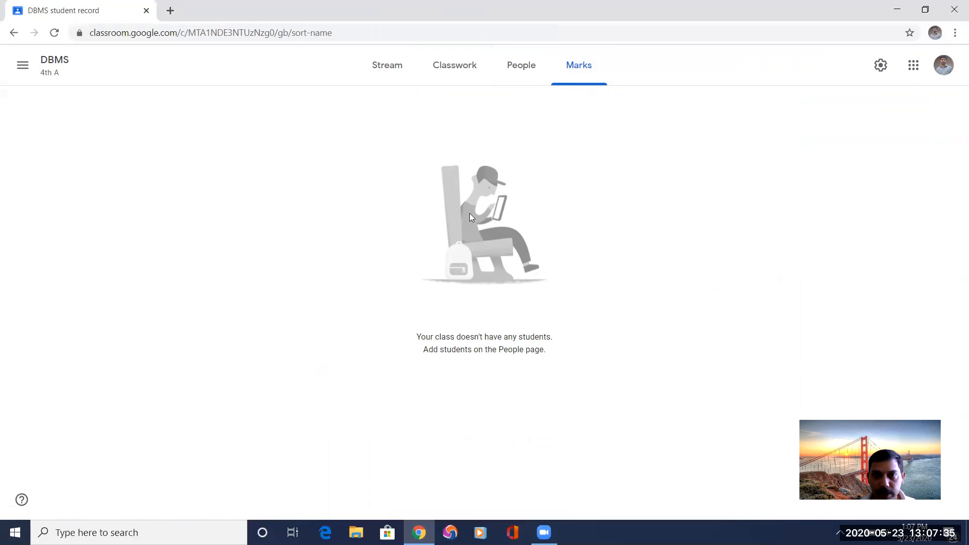
pyautogui.click(514, 67)
pyautogui.click(454, 70)
# Check the list of DBMS assignments to review from the stream and go back to the DBMS class.
pyautogui.click(382, 71)
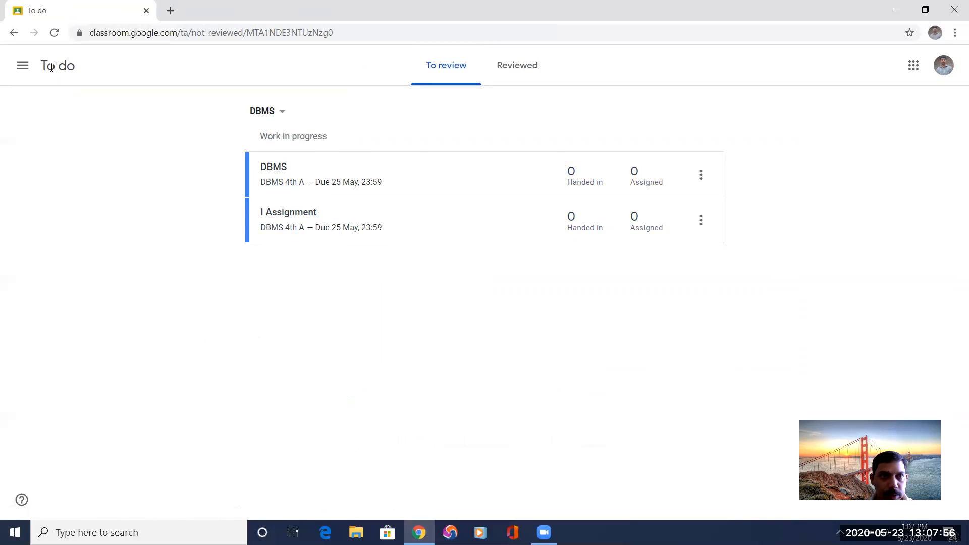
pyautogui.click(23, 68)
pyautogui.click(54, 199)
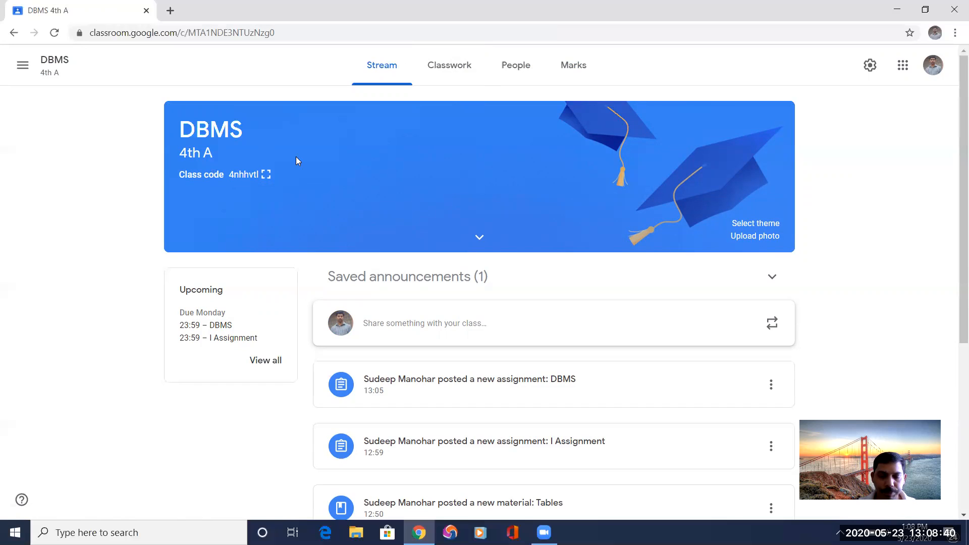
# Switch to the Quizizz website by opening quizizz.com in the browser.
pyautogui.click(284, 31)
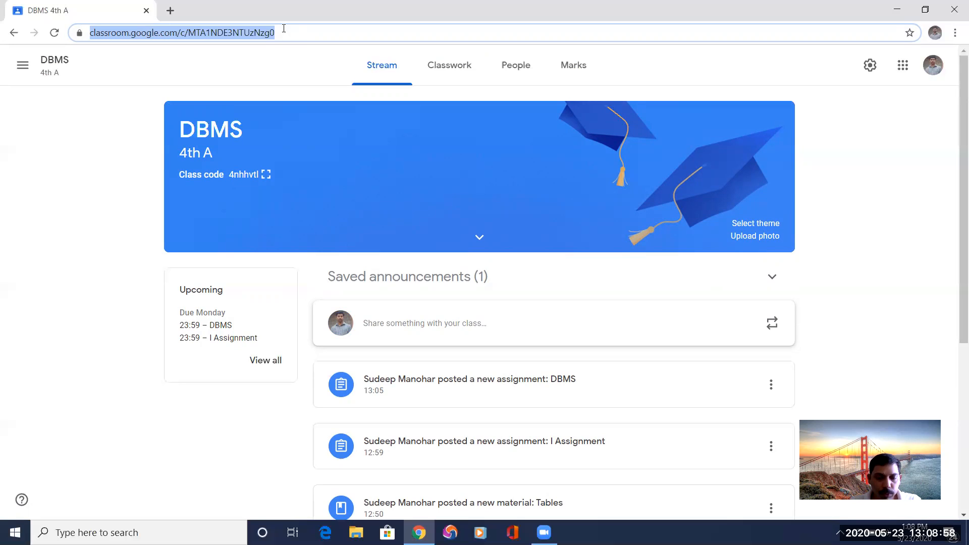
pyautogui.write('q')
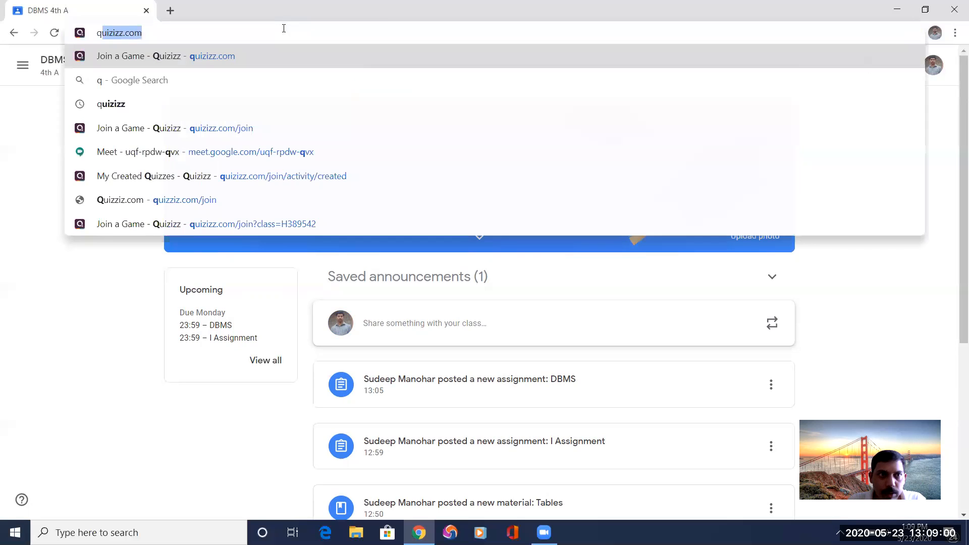
pyautogui.write('ui')
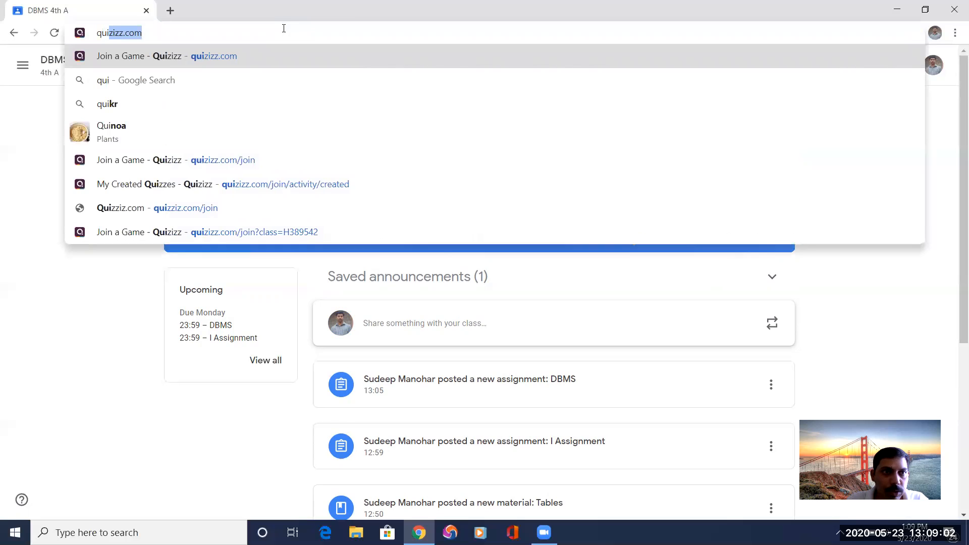
pyautogui.press('super')
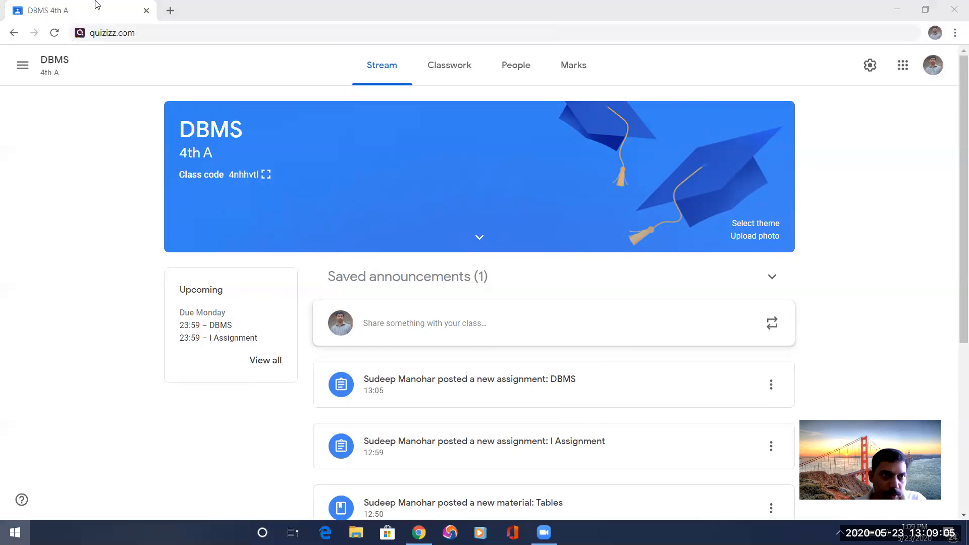
pyautogui.click(96, 5)
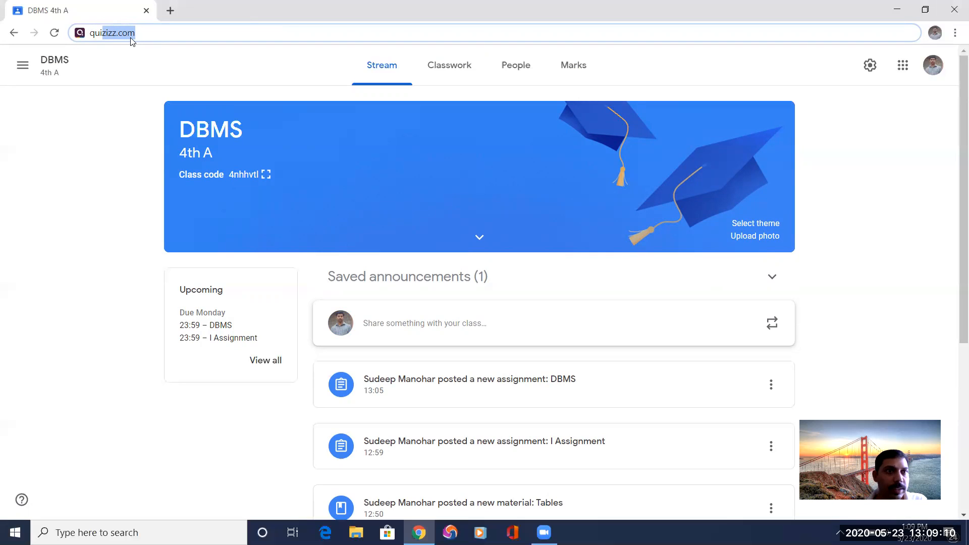
pyautogui.click(163, 37)
pyautogui.press('Return')
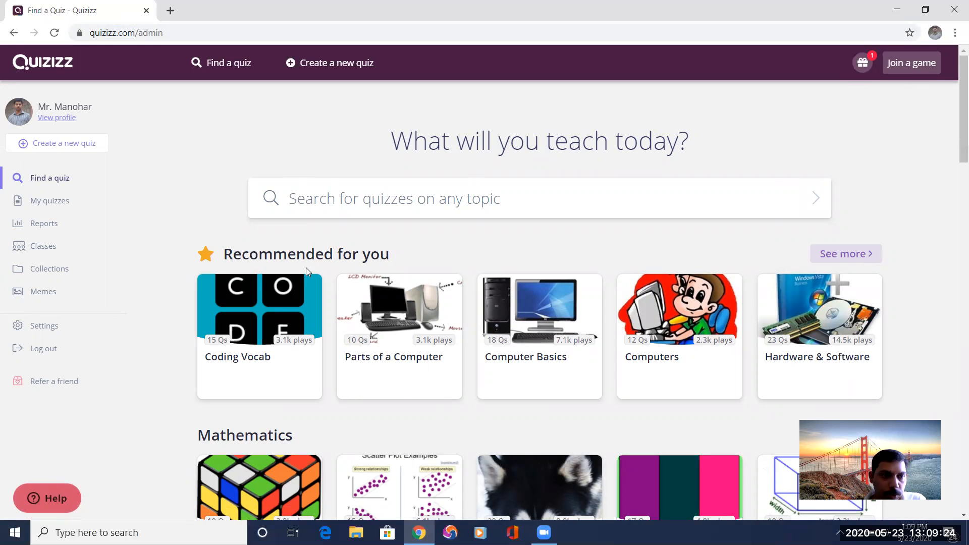
# Log out of Quizizz and sign up with Google, choosing the teacher's signed-in personal account.
pyautogui.click(40, 354)
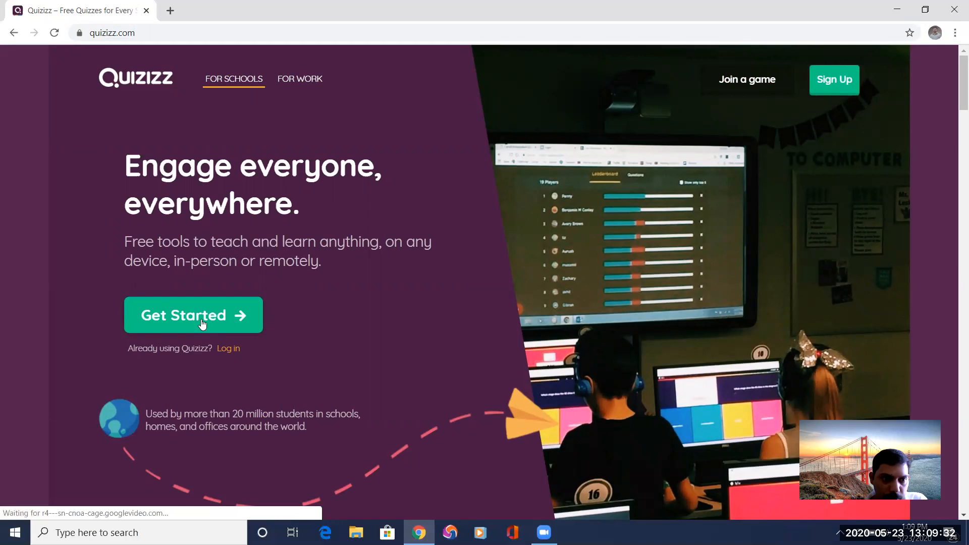
pyautogui.scroll(-1, 202, 317)
pyautogui.click(189, 257)
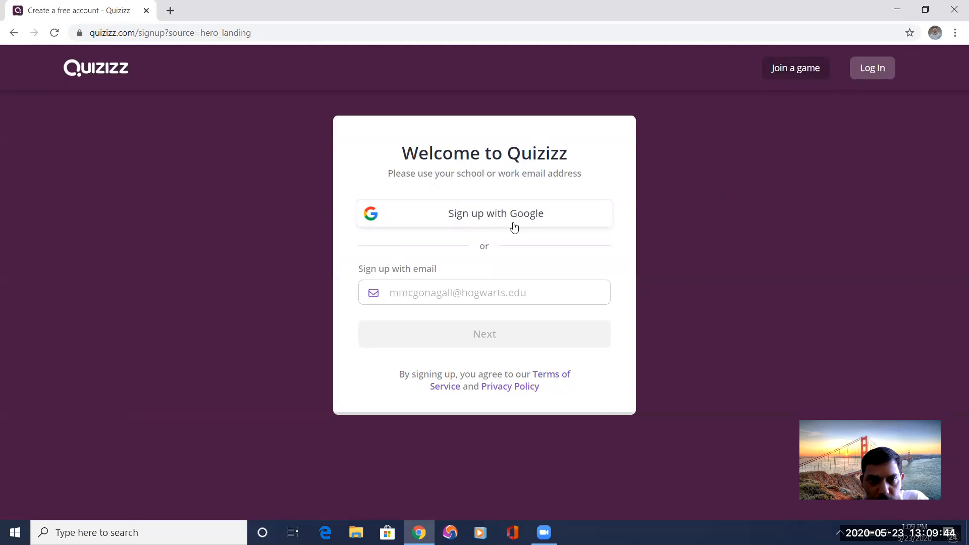
pyautogui.click(486, 218)
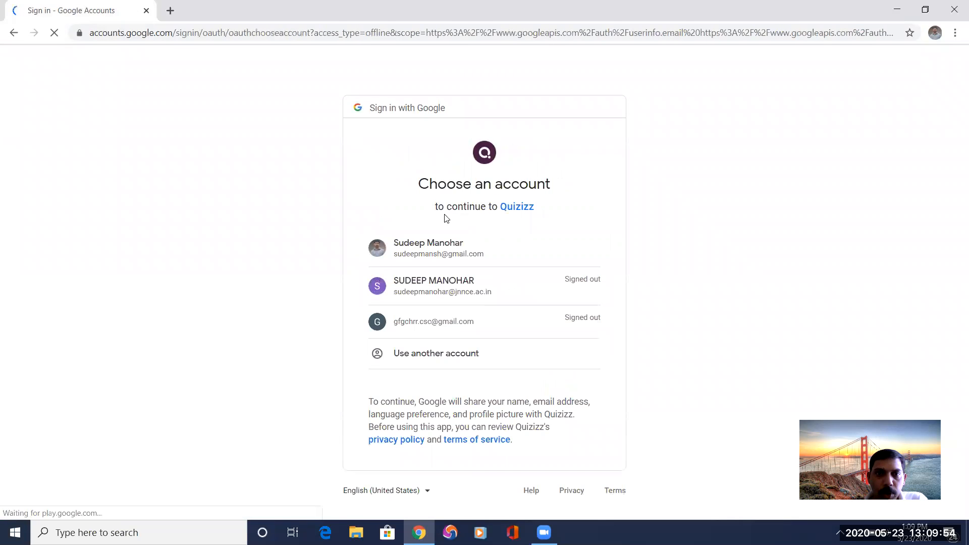
pyautogui.click(429, 244)
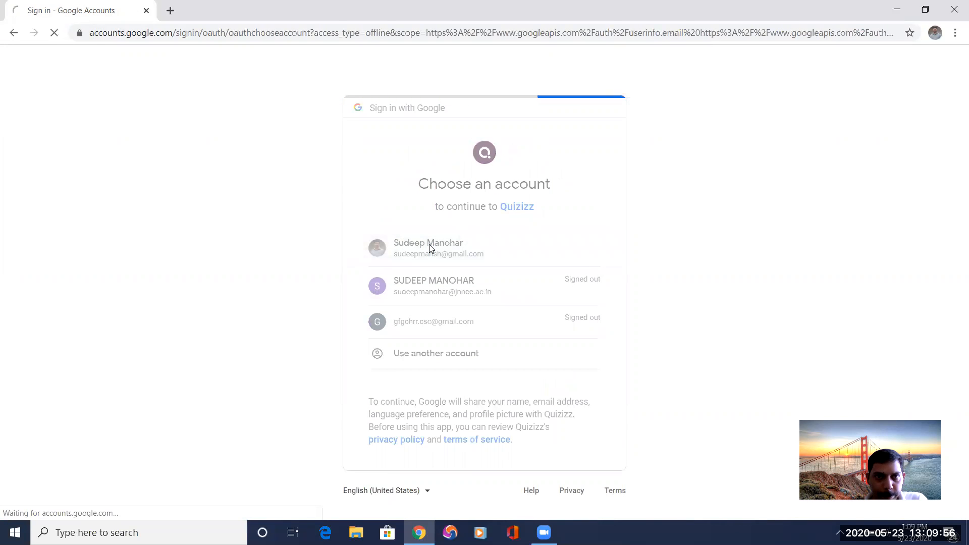
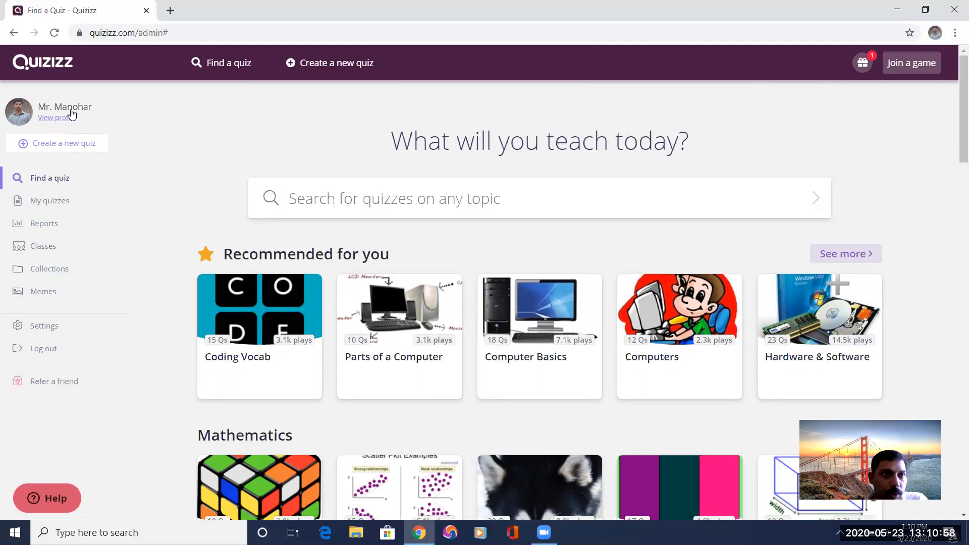
# Start creating a new quiz and name it "Basics of Computers".
pyautogui.click(48, 144)
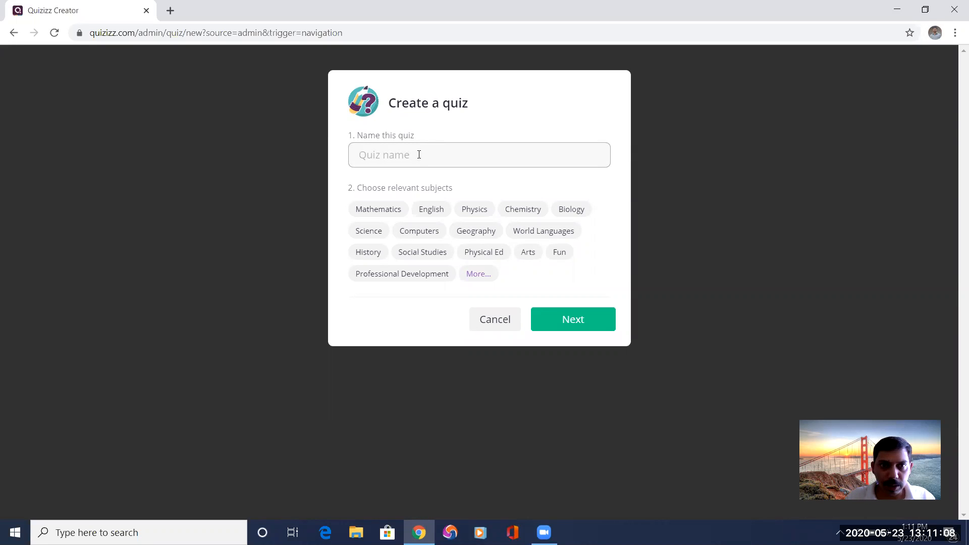
pyautogui.write('Computer Basic')
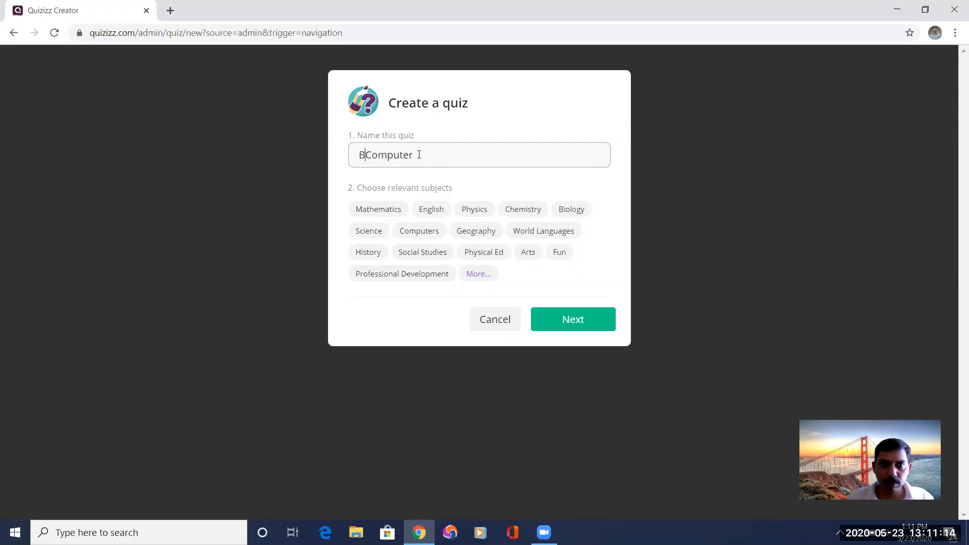
pyautogui.write('s of')
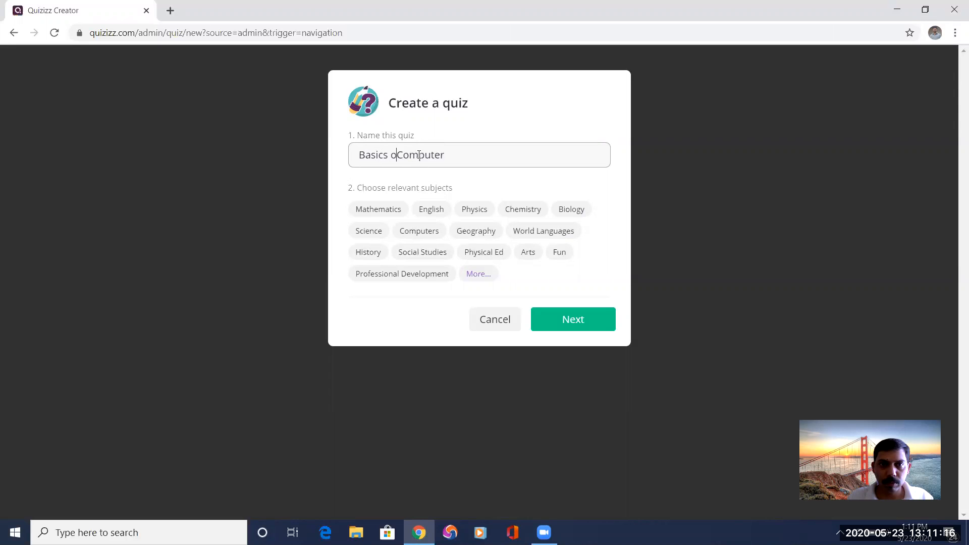
pyautogui.click(452, 158)
pyautogui.write('s')
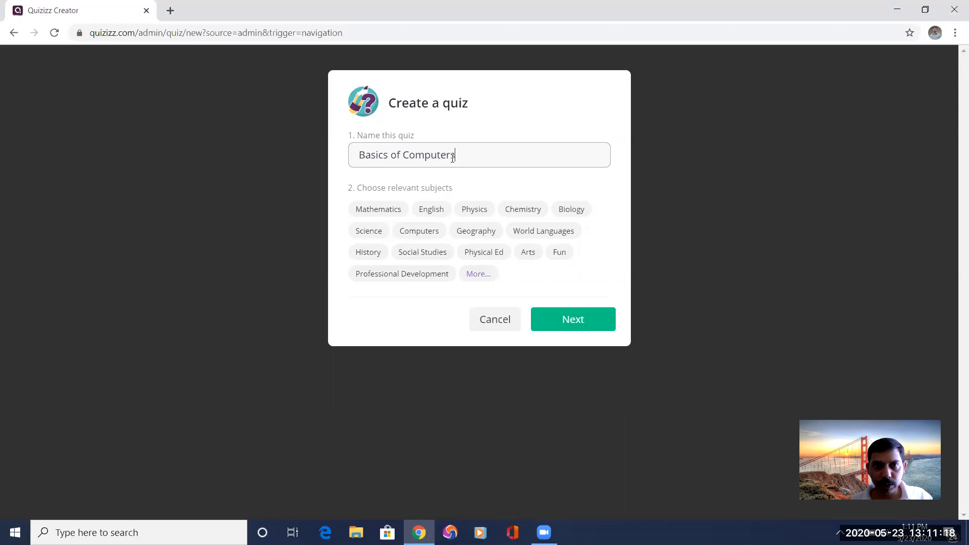
# Choose Computers as the quiz's relevant subject and continue to the quiz editor.
pyautogui.click(421, 234)
pyautogui.click(421, 236)
pyautogui.click(414, 234)
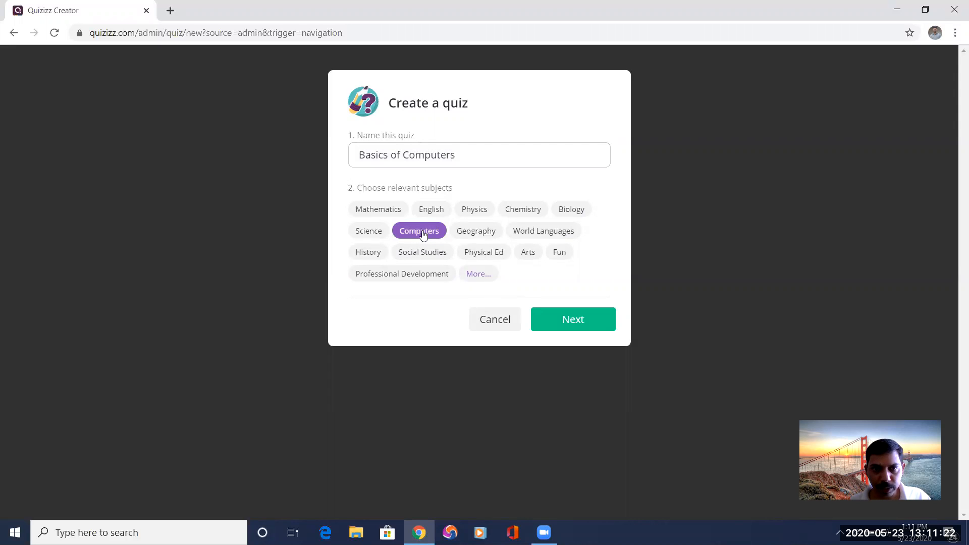
pyautogui.click(567, 323)
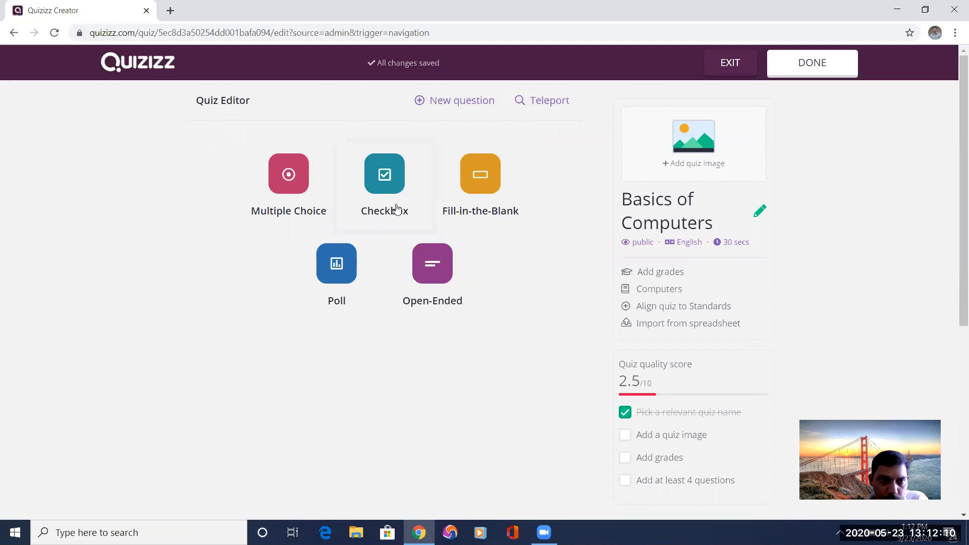
# Add a multiple-choice question "Father of Computer" with the answer options Denis Ritchie, Charles Babbage, Warshall and Floyd.
pyautogui.click(289, 184)
pyautogui.click(210, 154)
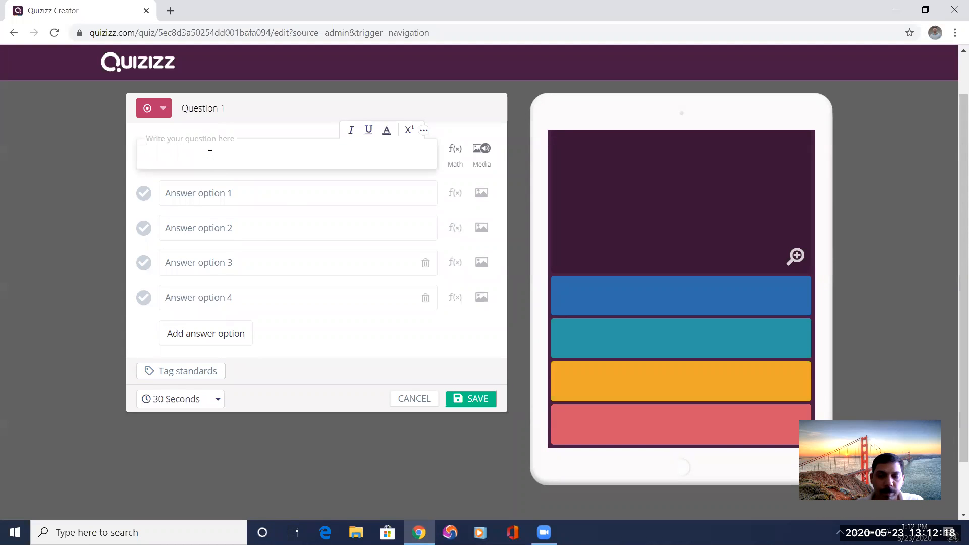
pyautogui.write('Father of c')
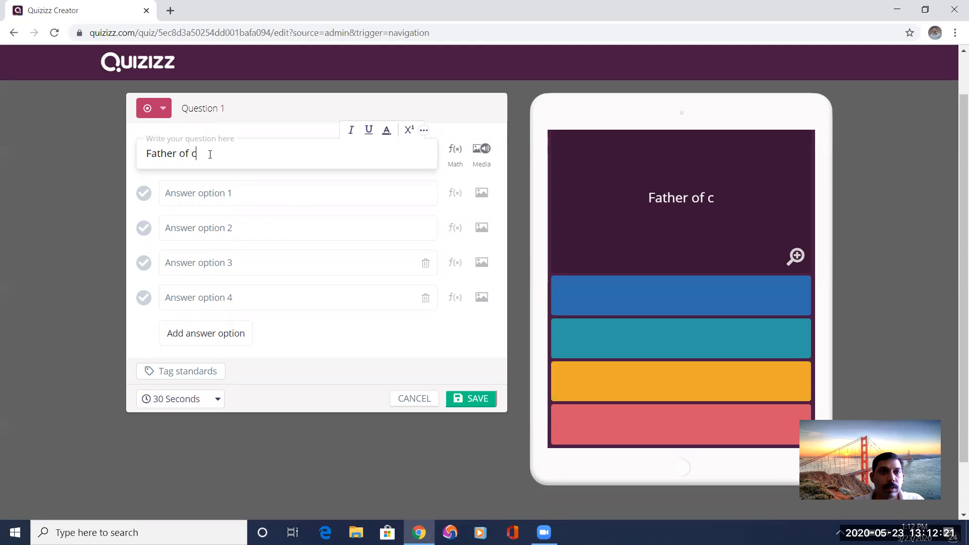
pyautogui.press('BackSpace')
pyautogui.write('Computer')
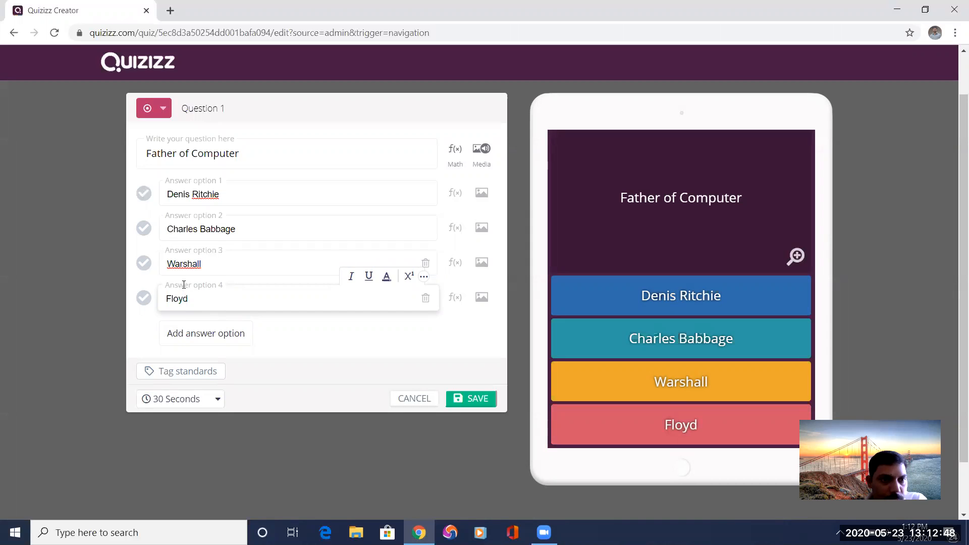
# Mark Charles Babbage as the correct answer and set the question's time limit to 30 seconds.
pyautogui.click(144, 228)
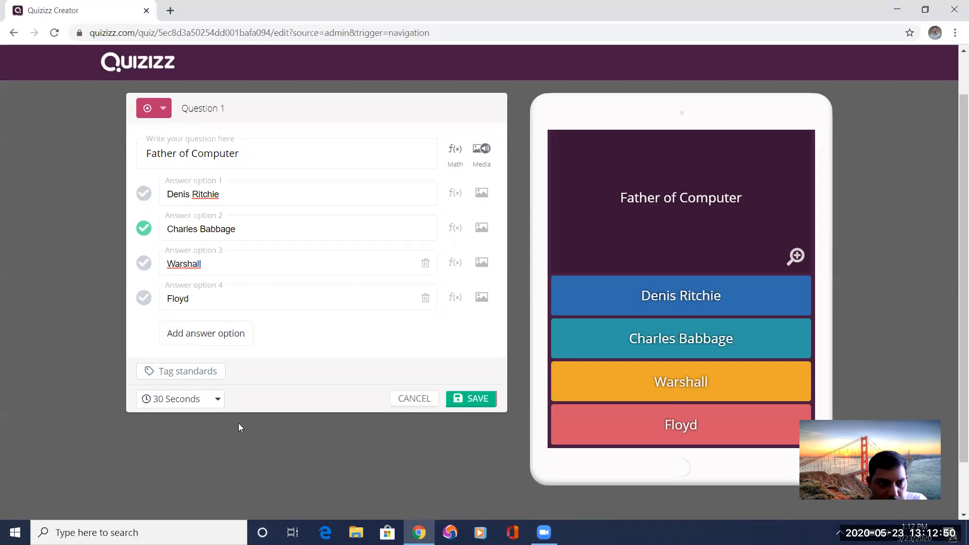
pyautogui.click(217, 401)
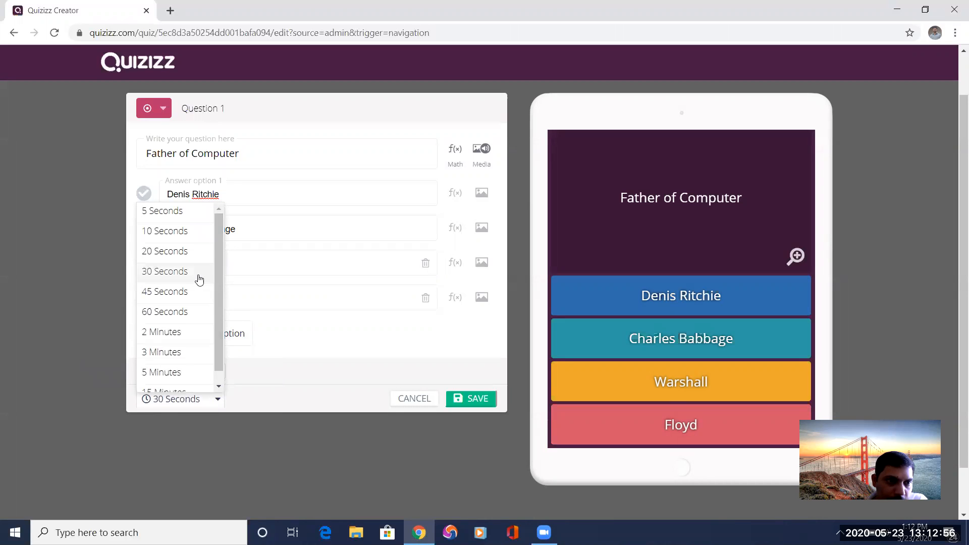
pyautogui.click(181, 273)
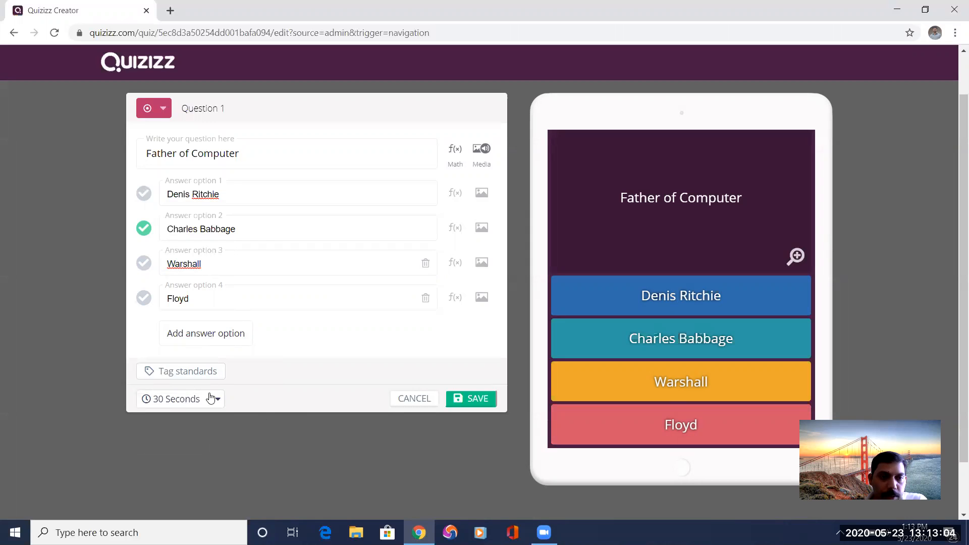
# Attach lenovo-desktop-computer-500x500.jpg from the Pictures folder to the question and save the question.
pyautogui.click(484, 158)
pyautogui.click(484, 164)
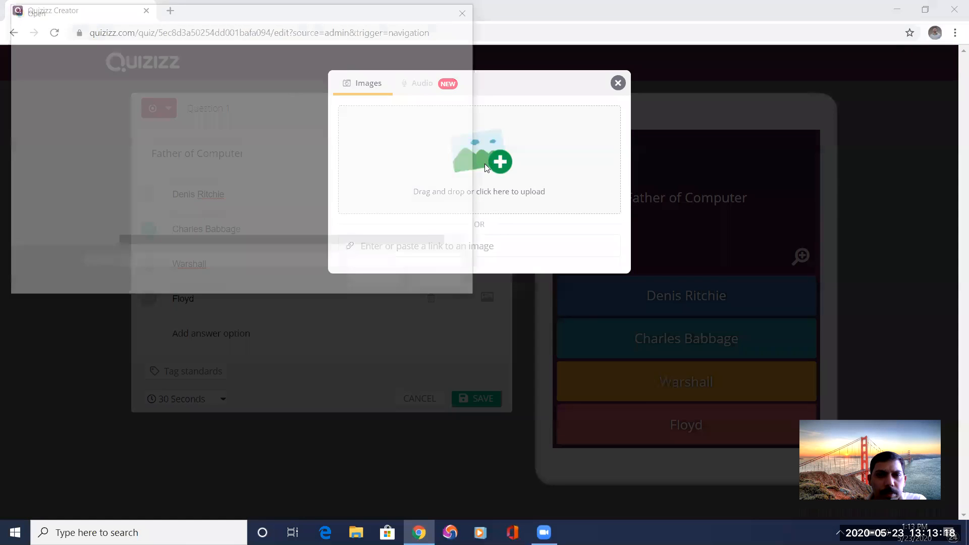
pyautogui.scroll(-2, 72, 150)
pyautogui.scroll(4, 72, 150)
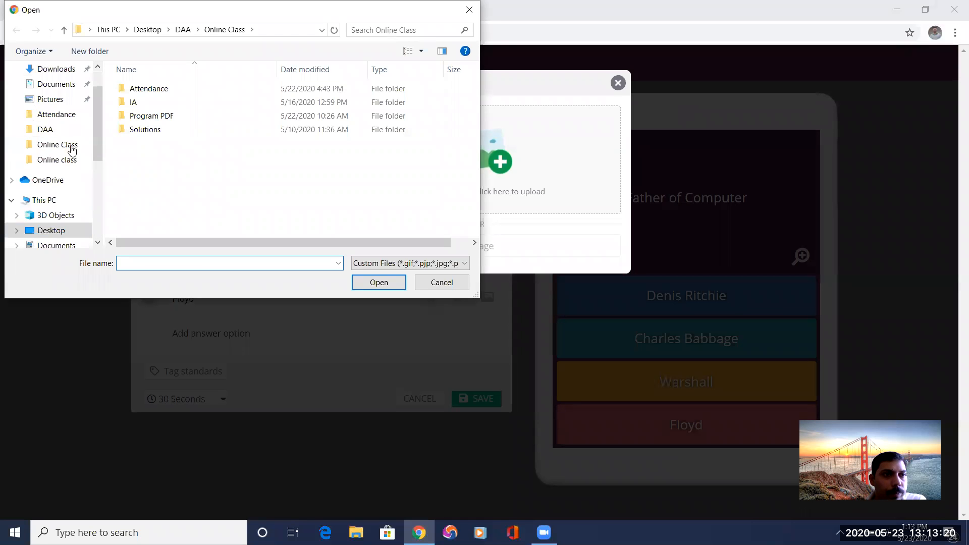
pyautogui.scroll(2, 72, 150)
pyautogui.click(53, 139)
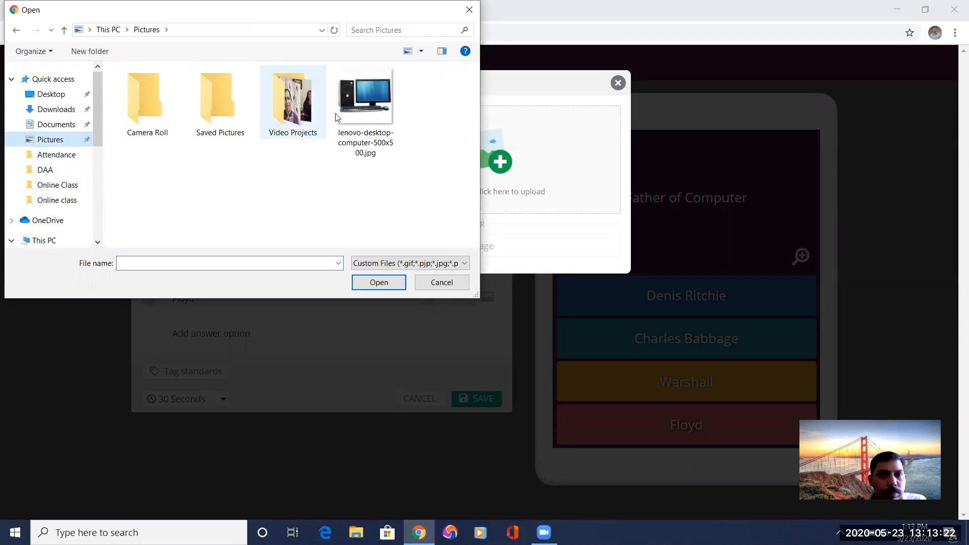
pyautogui.click(353, 114)
pyautogui.click(377, 283)
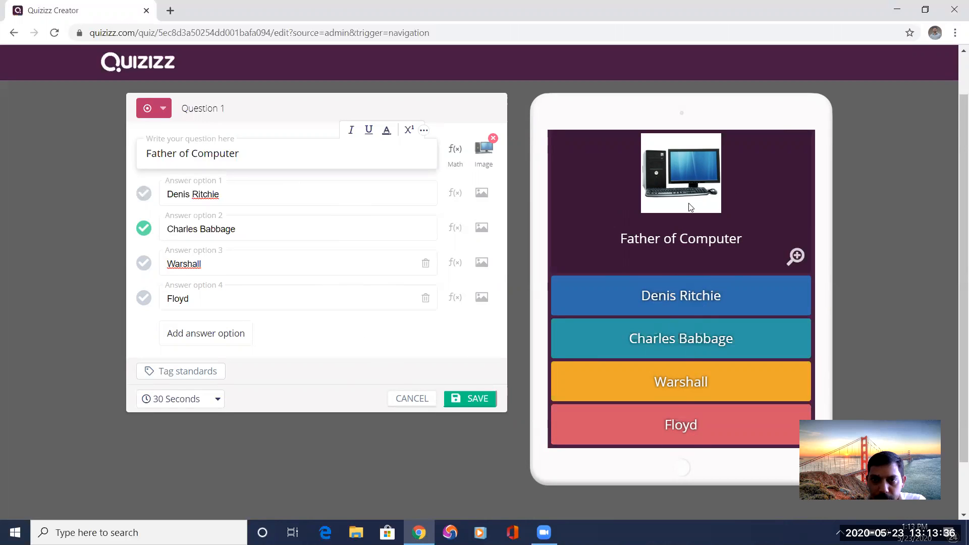
pyautogui.click(470, 401)
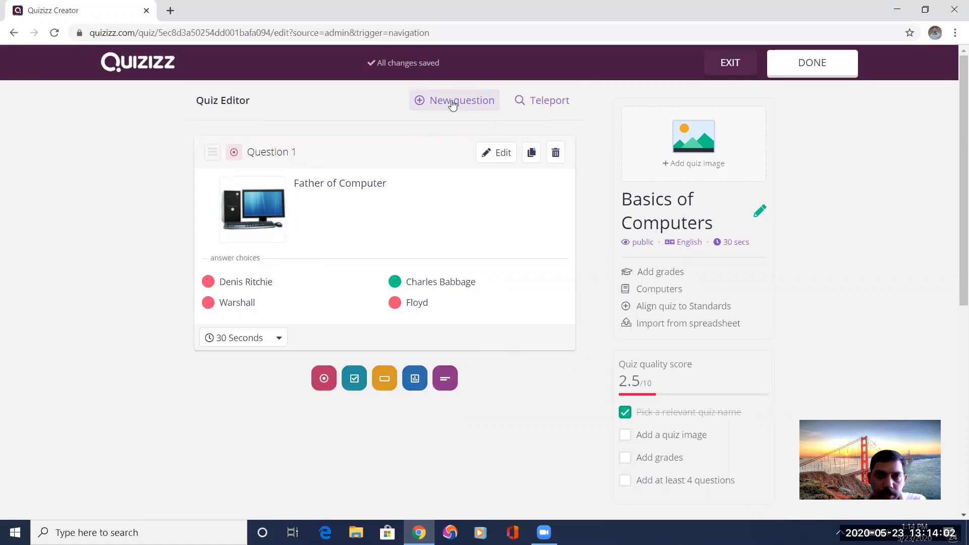
# Open Teleport and add question 3, about software being a set of instructions, from the 20-question Computer Basics quiz.
pyautogui.click(541, 101)
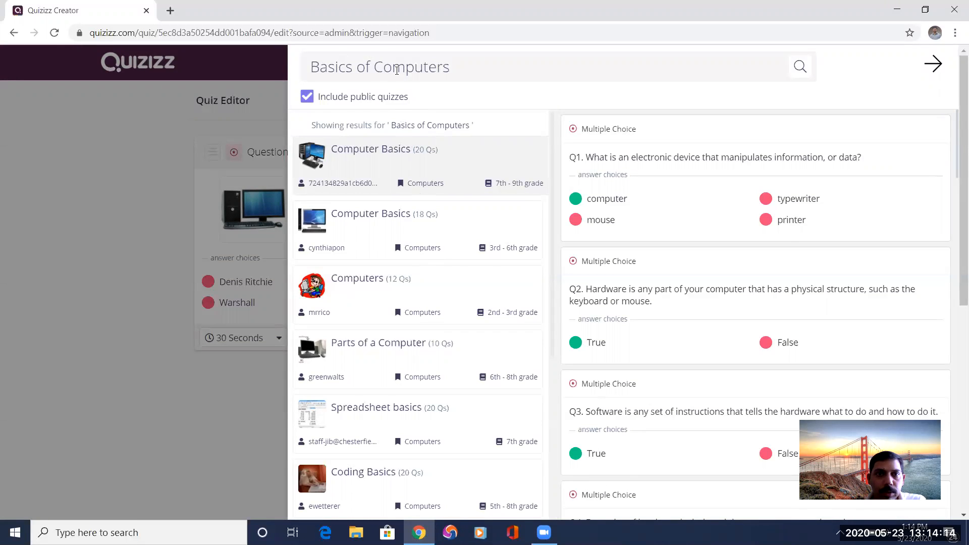
pyautogui.click(446, 69)
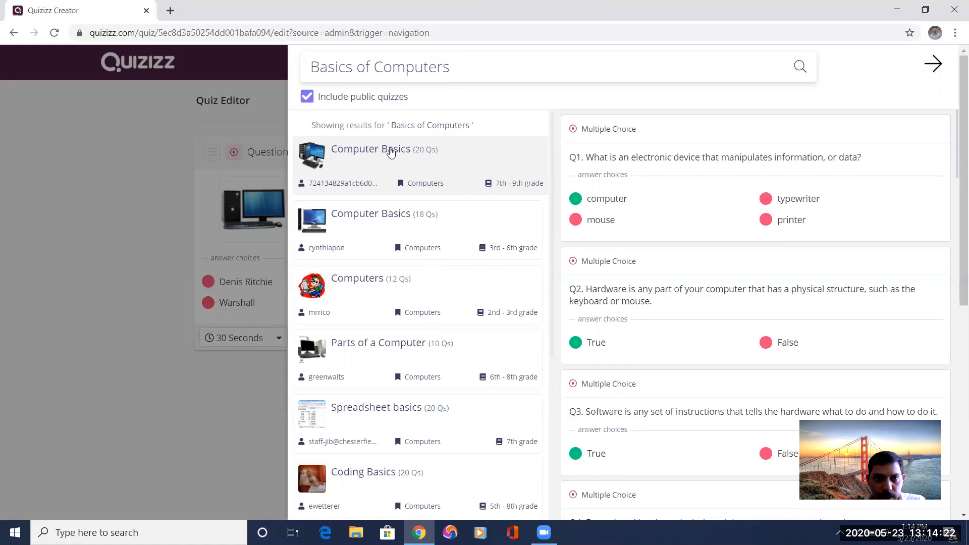
pyautogui.moveTo(612, 145)
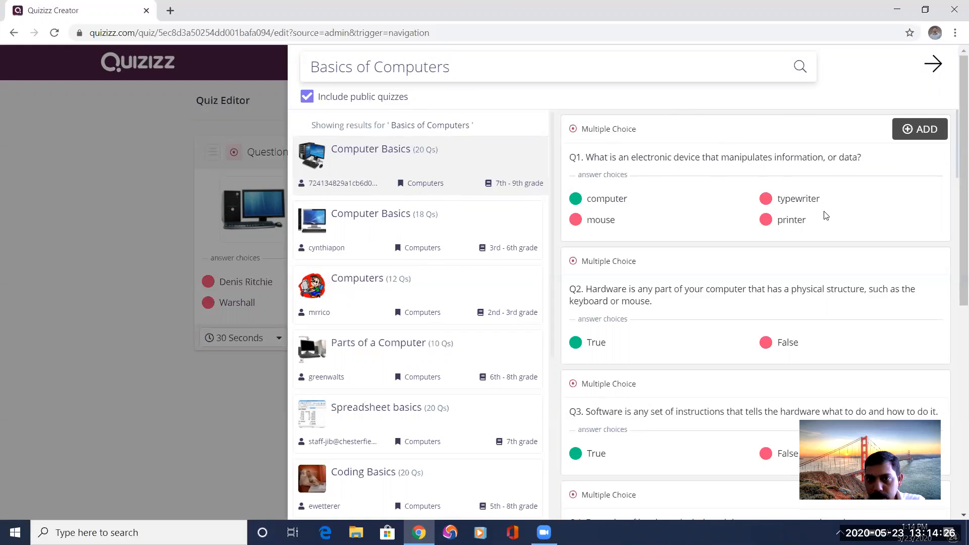
pyautogui.moveTo(681, 284)
pyautogui.scroll(-2, 635, 309)
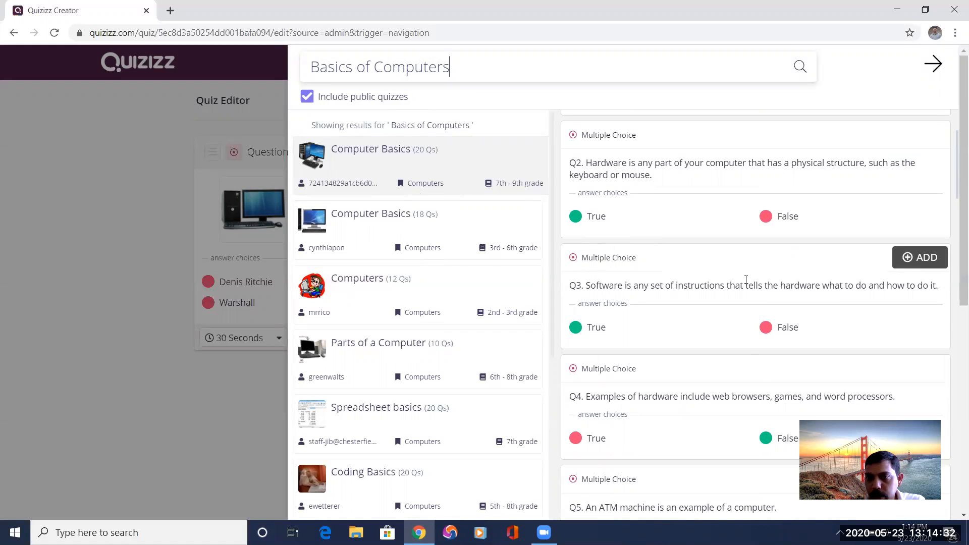
pyautogui.click(916, 259)
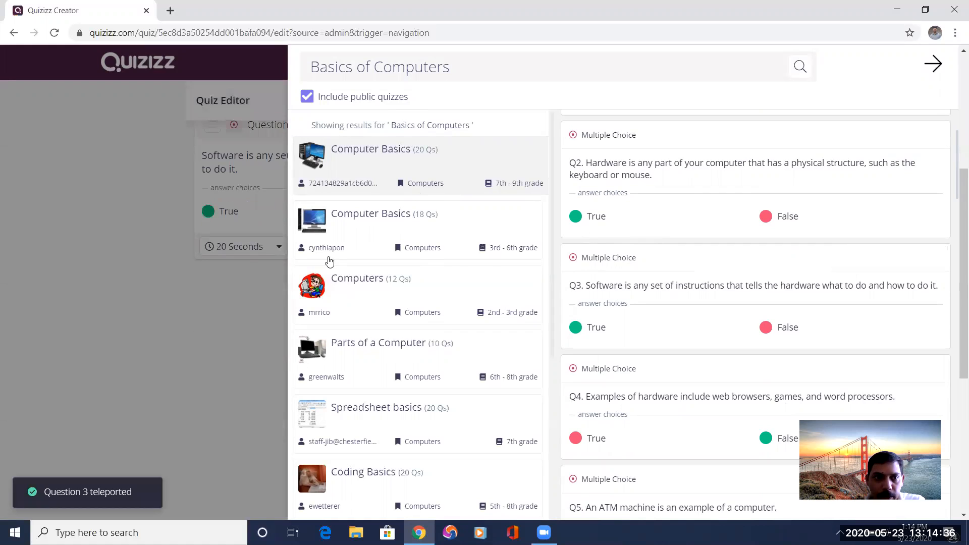
# Add question 6 about desktop versus laptop portability and question 9 about the touchpad from the same Computer Basics quiz.
pyautogui.scroll(5, 248, 240)
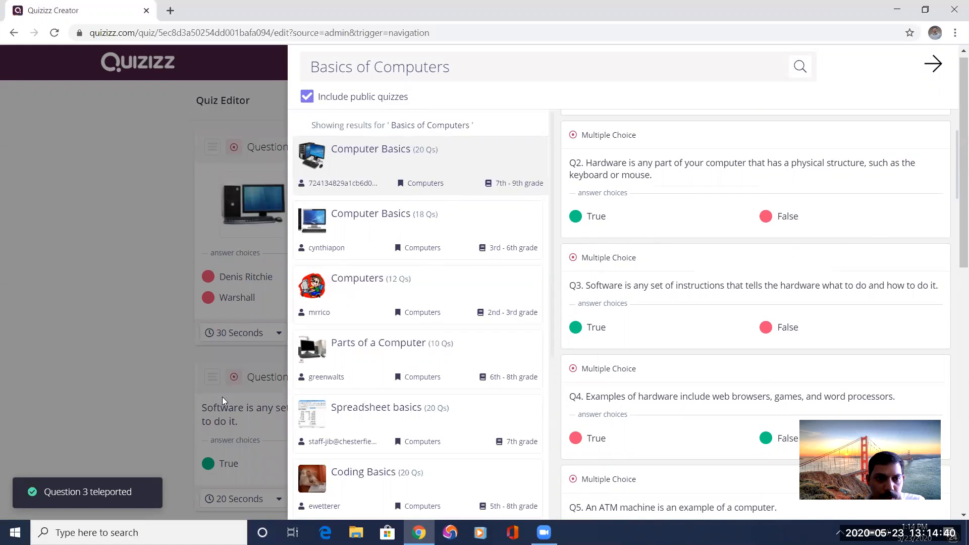
pyautogui.scroll(-6, 725, 350)
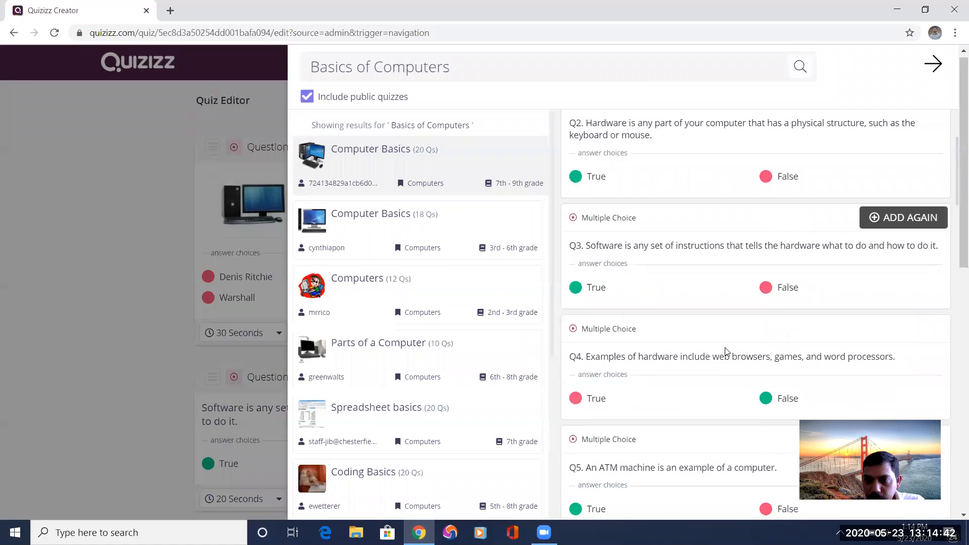
pyautogui.scroll(-2, 727, 352)
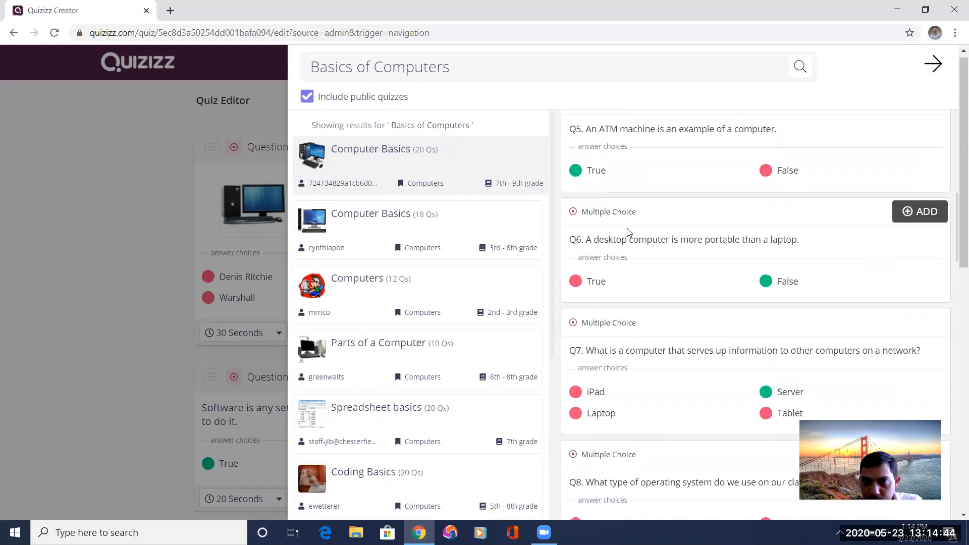
pyautogui.click(920, 212)
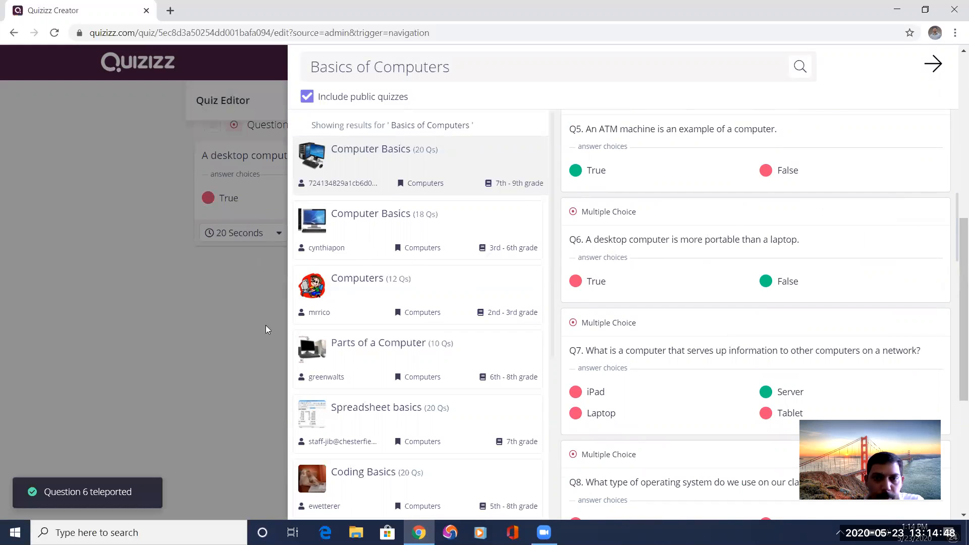
pyautogui.scroll(-4, 734, 351)
pyautogui.scroll(-1, 735, 351)
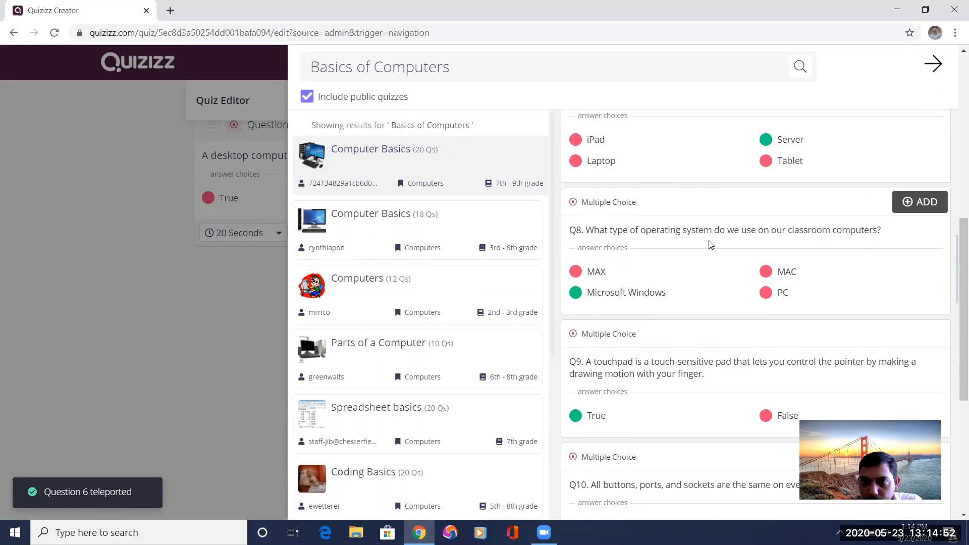
pyautogui.click(926, 150)
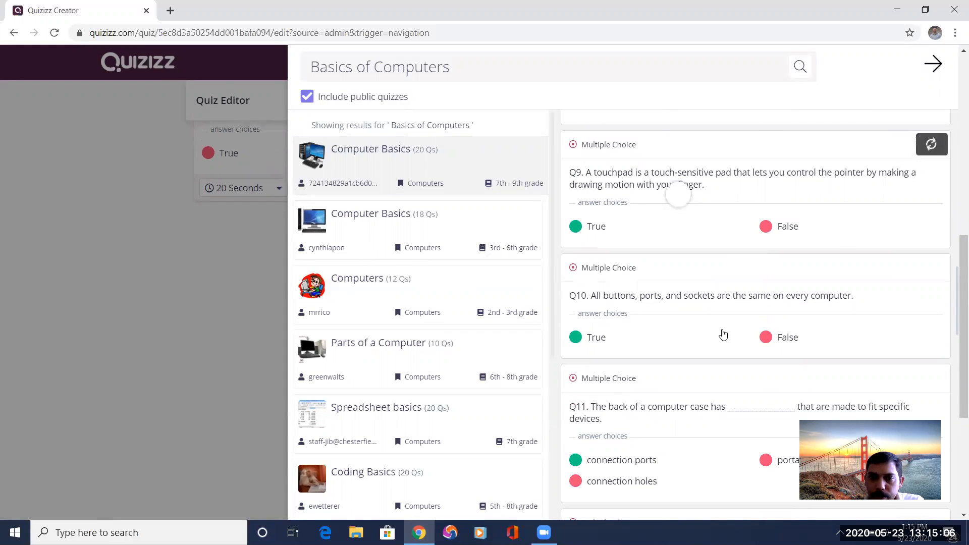
# Add question 13, about what the computer case, monitor, keyboard and mouse are called, to the quiz.
pyautogui.scroll(-2, 723, 335)
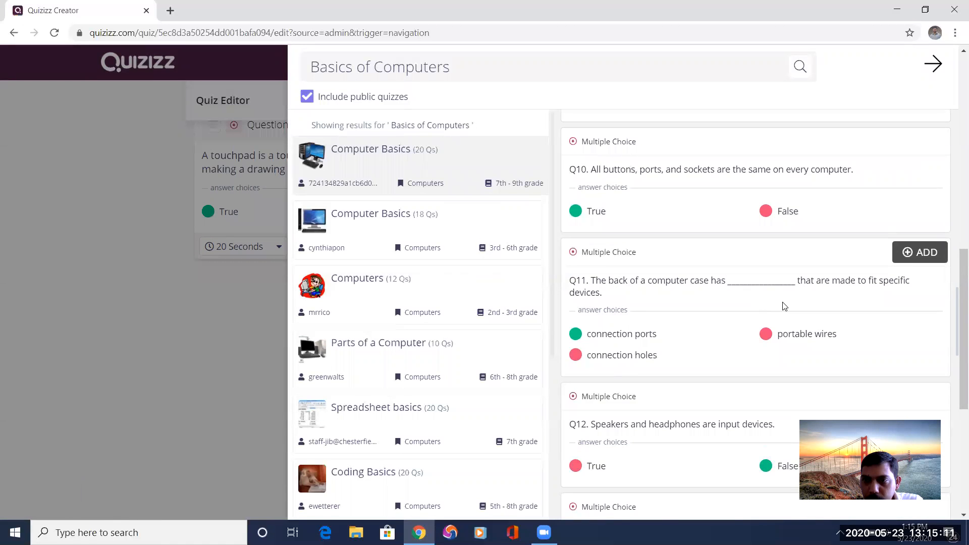
pyautogui.scroll(-4, 784, 306)
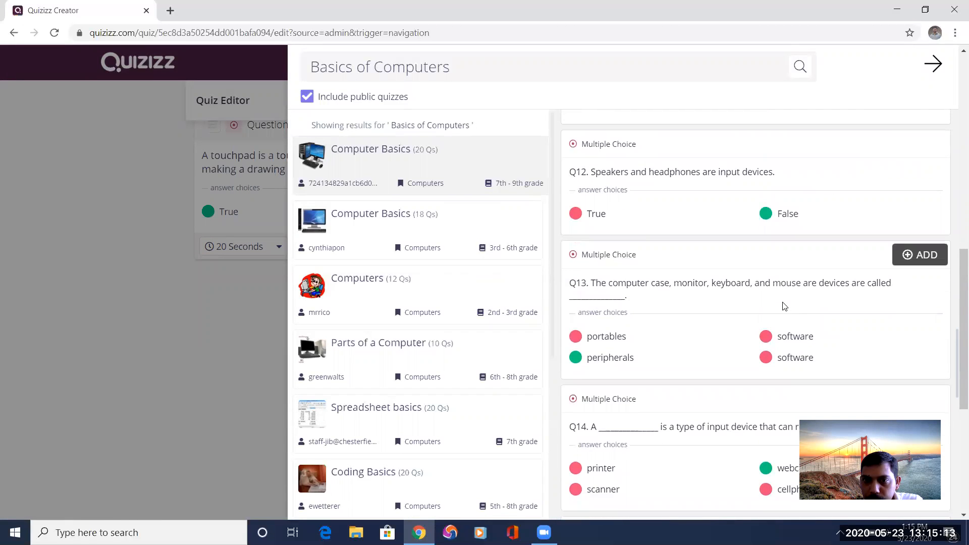
pyautogui.click(913, 257)
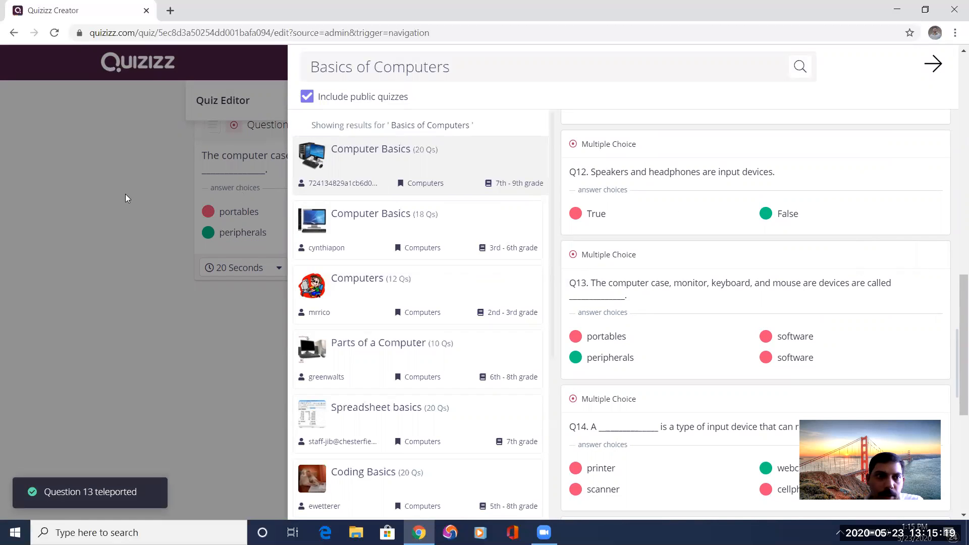
# Close Teleport and review the questions, answer choices and time limits in the quiz editor.
pyautogui.click(931, 65)
pyautogui.scroll(15, 227, 324)
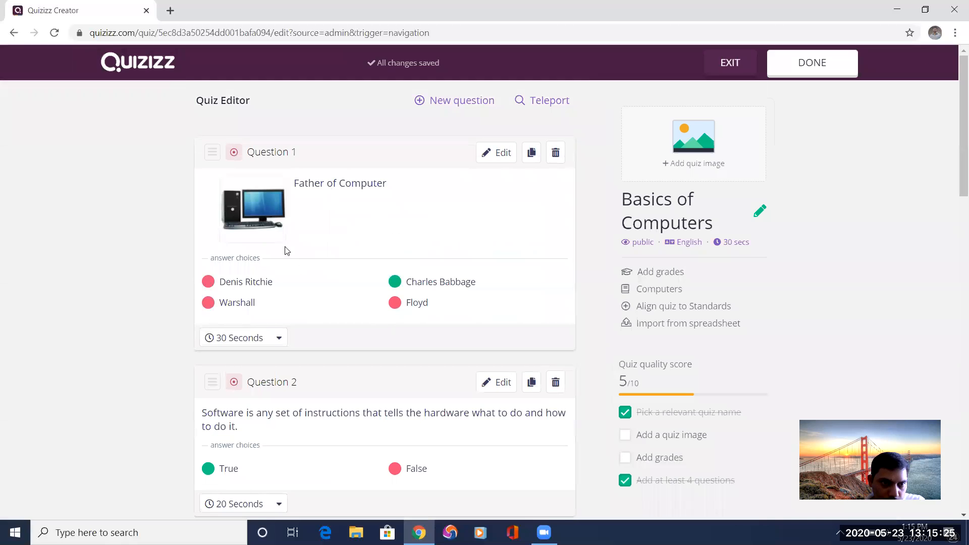
pyautogui.scroll(-10, 303, 287)
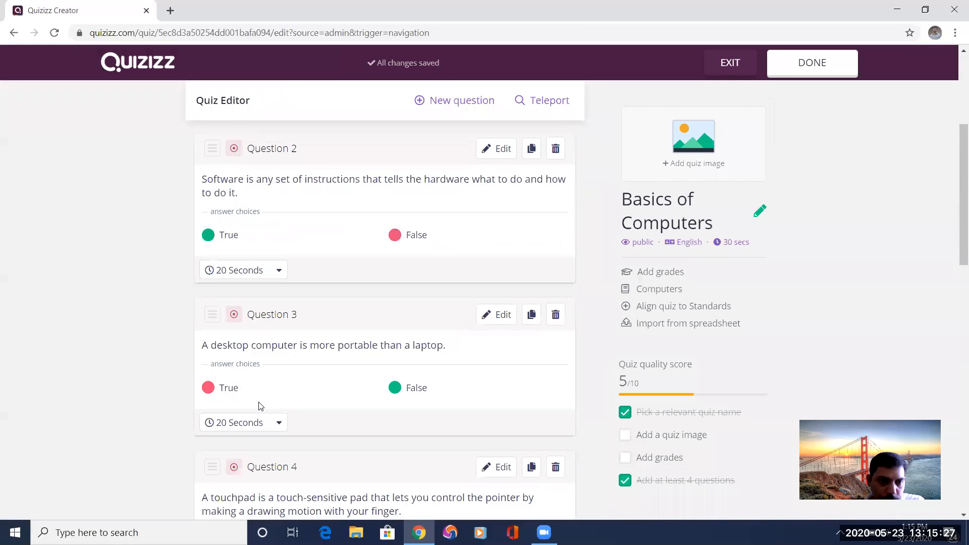
pyautogui.scroll(7, 254, 454)
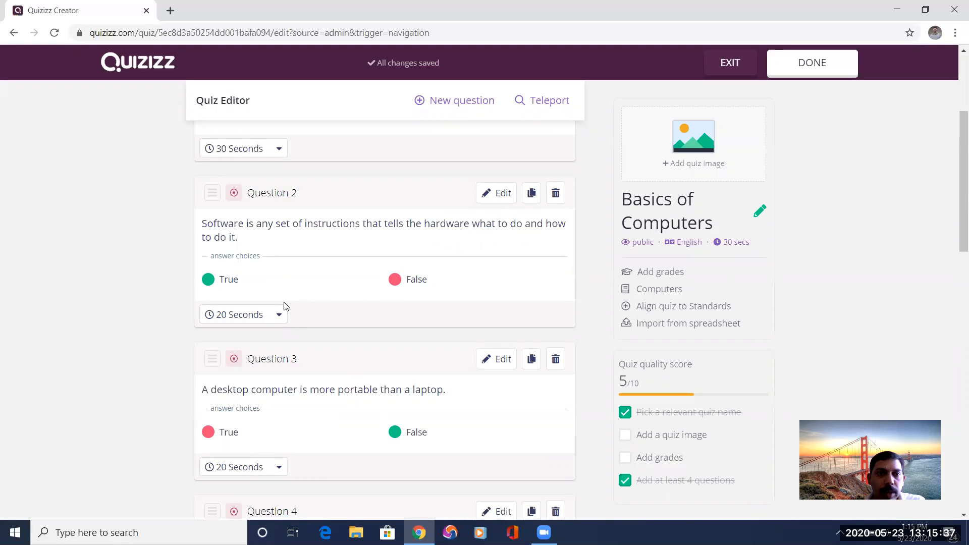
pyautogui.scroll(4, 284, 306)
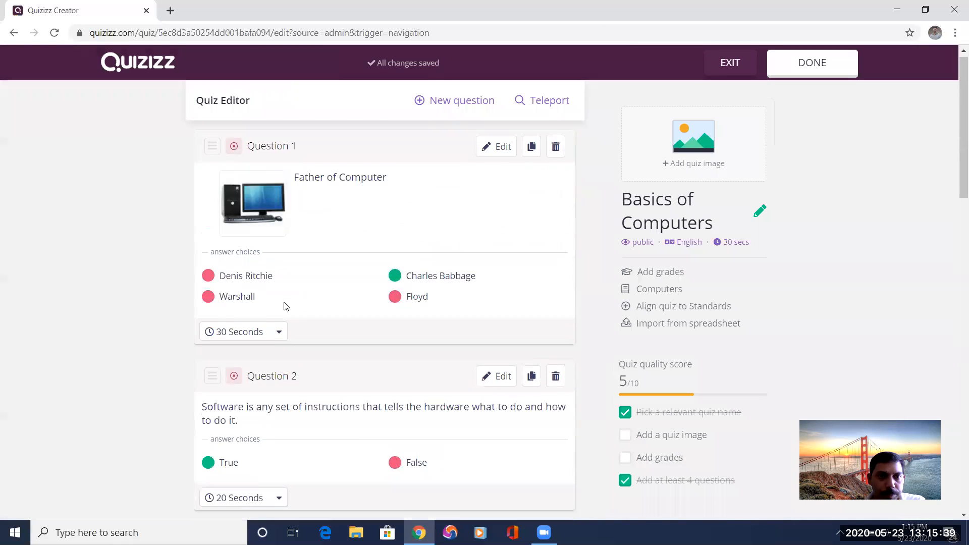
pyautogui.scroll(-3, 322, 300)
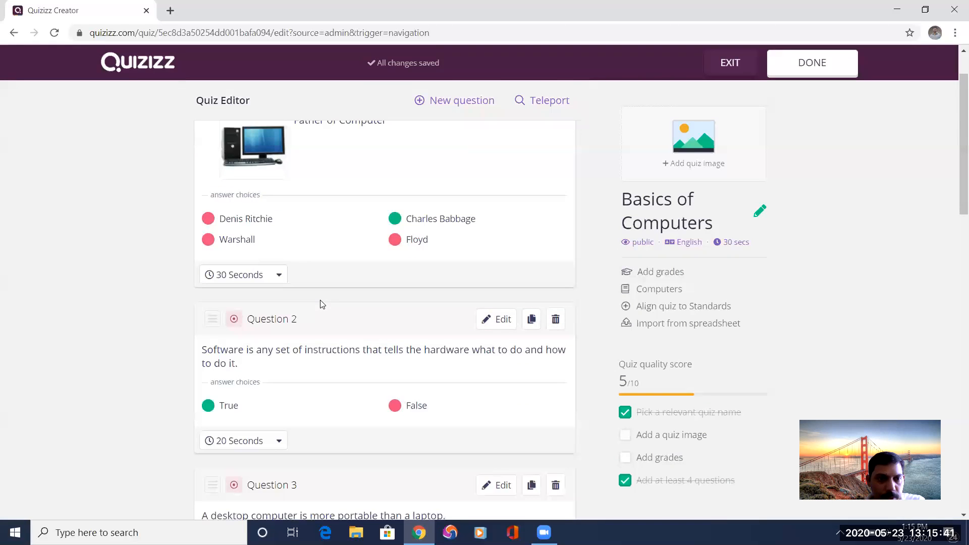
# Set the time limit of question 2 (software) and question 3 (desktop versus laptop) to 30 seconds each.
pyautogui.scroll(-3, 322, 304)
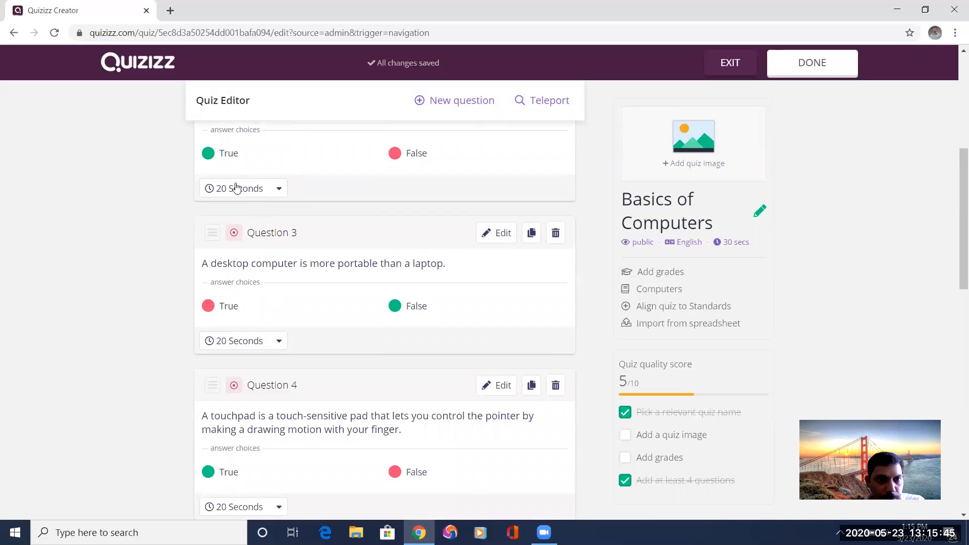
pyautogui.scroll(-1, 239, 348)
pyautogui.scroll(3, 239, 348)
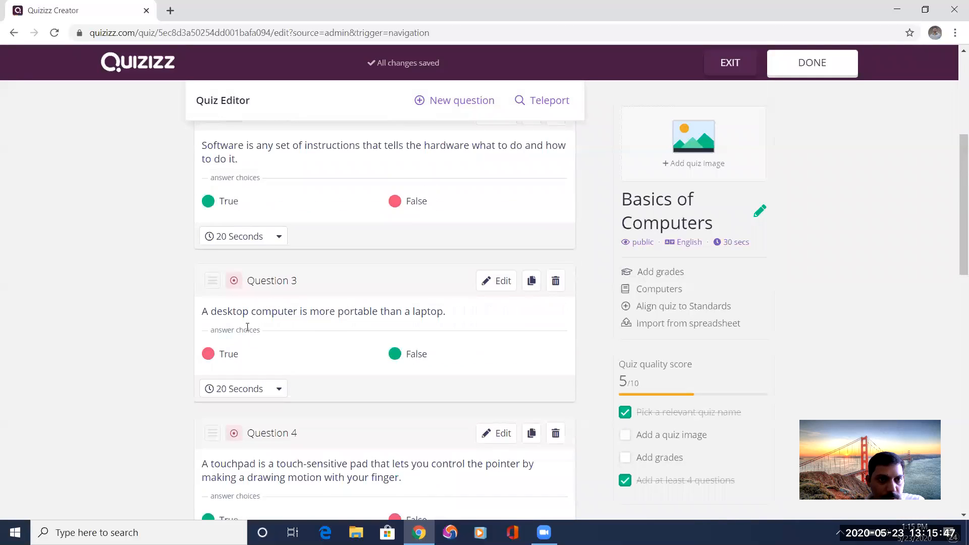
pyautogui.click(275, 251)
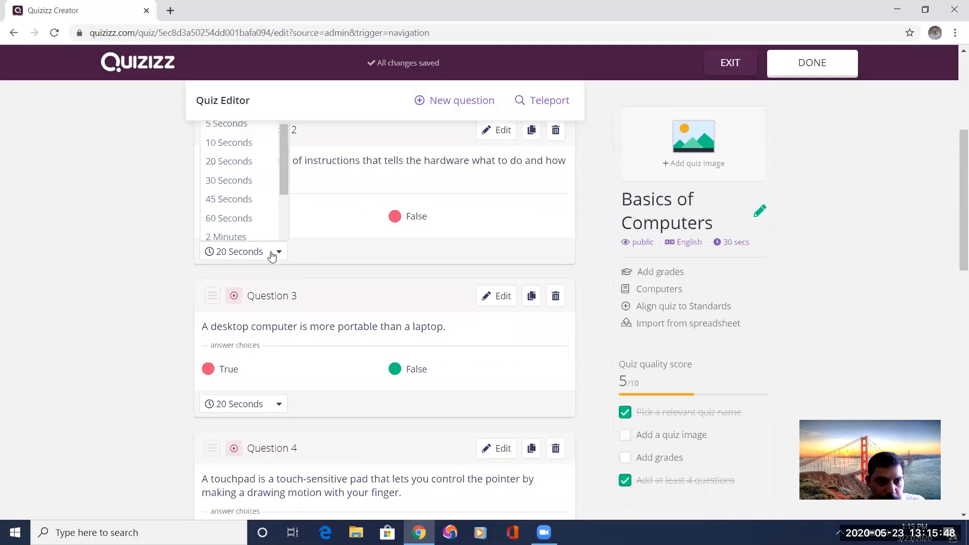
pyautogui.click(230, 180)
pyautogui.click(276, 404)
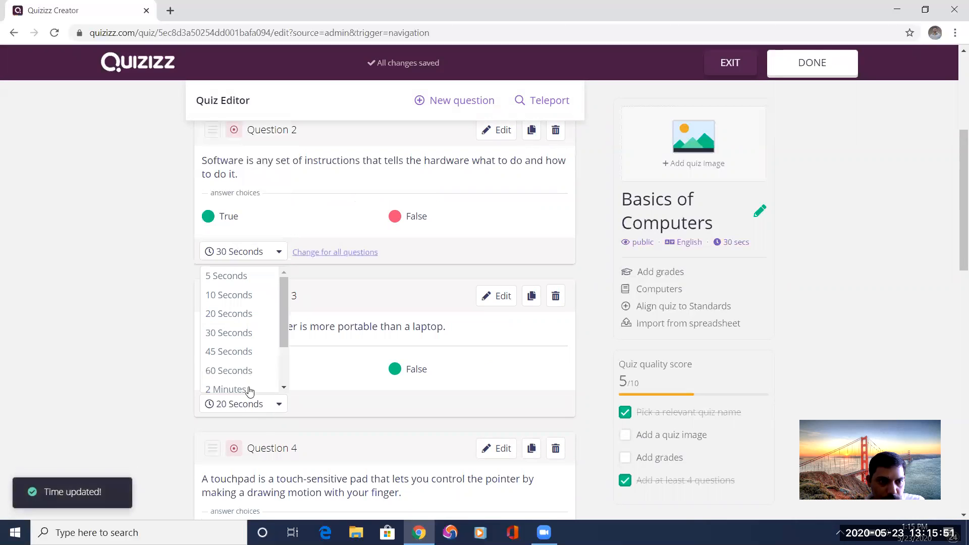
pyautogui.click(249, 333)
# Set the time limit of question 4 (touchpad) and question 5 (computer case, monitor, keyboard and mouse) to 30 seconds each.
pyautogui.scroll(-2, 318, 378)
pyautogui.scroll(-6, 331, 379)
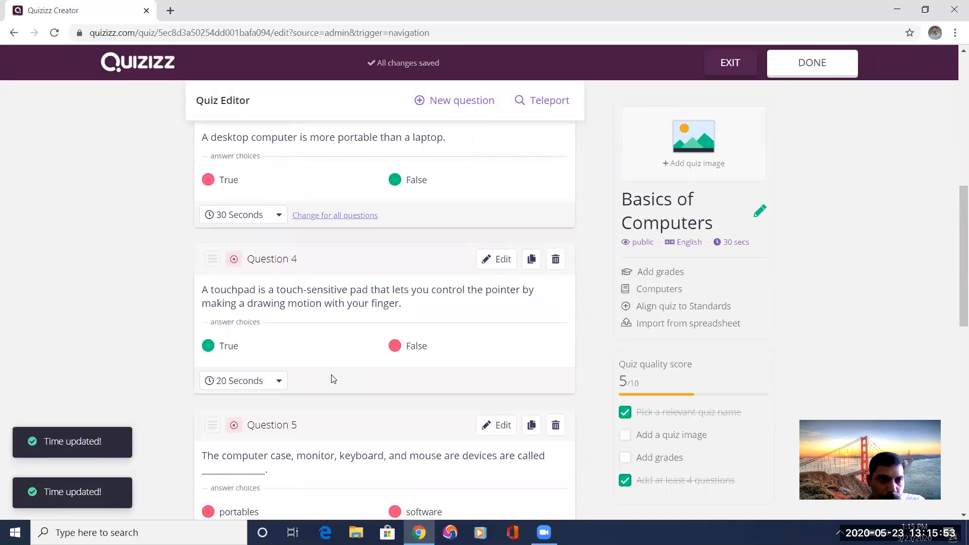
pyautogui.click(276, 317)
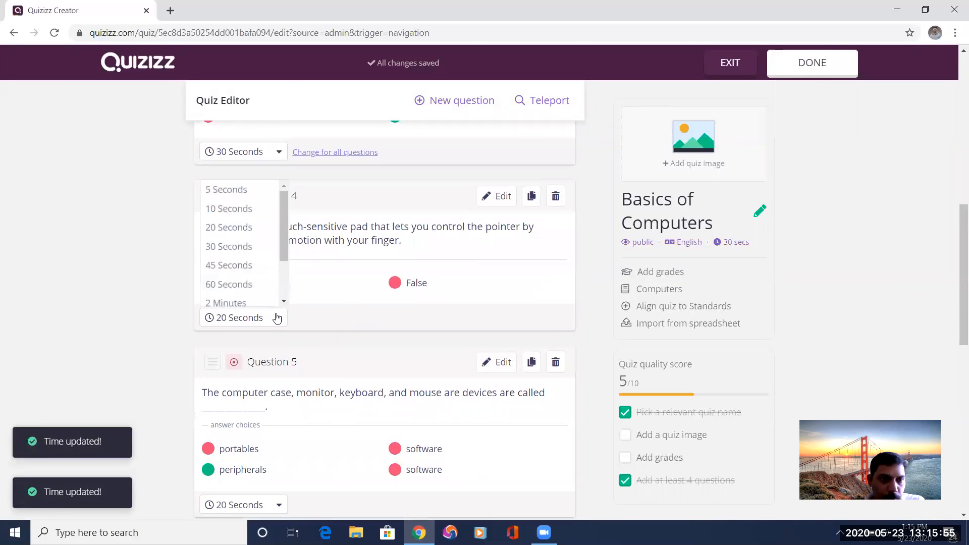
pyautogui.click(244, 246)
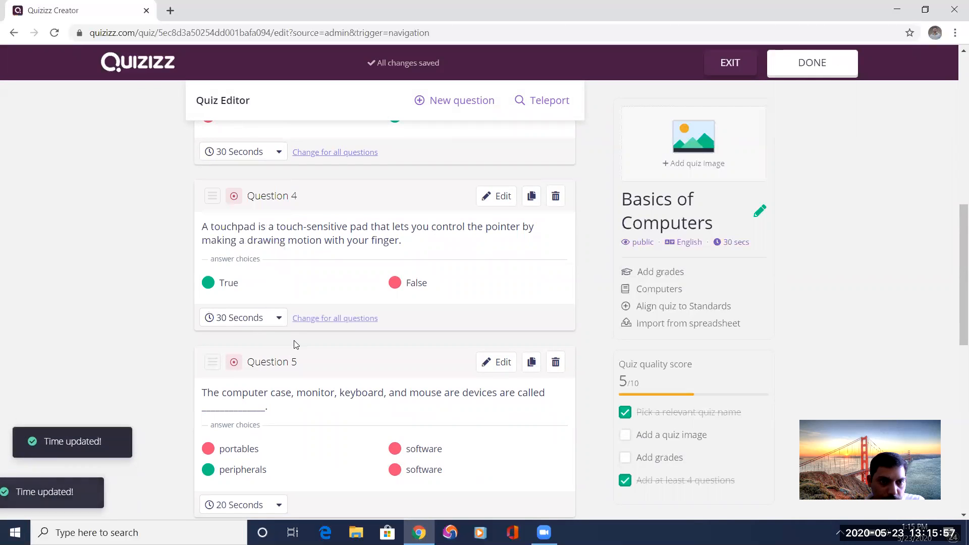
pyautogui.scroll(-4, 382, 350)
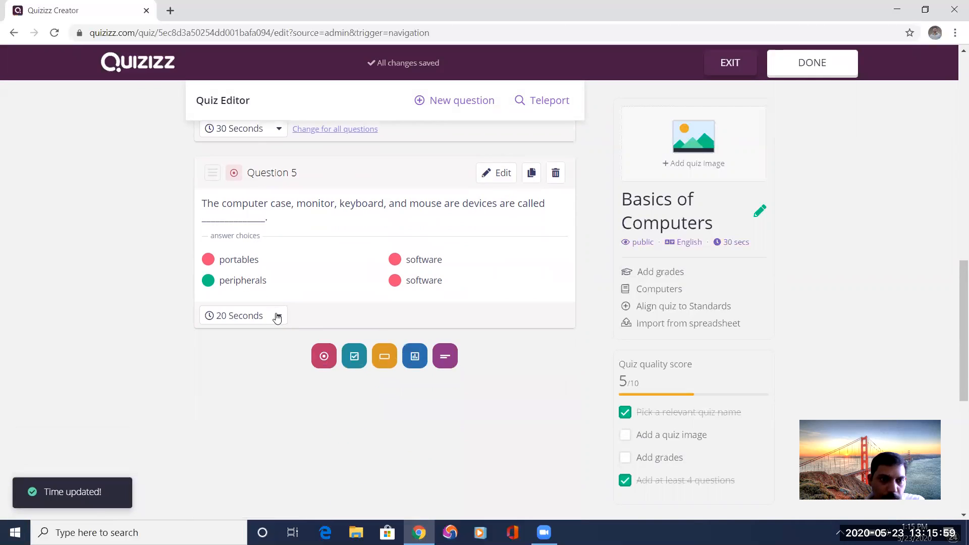
pyautogui.click(278, 317)
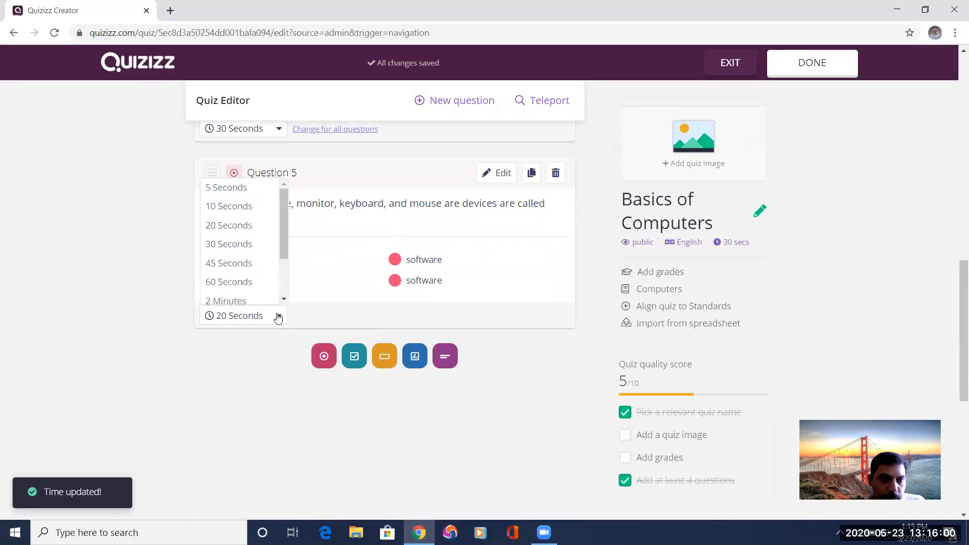
pyautogui.click(247, 244)
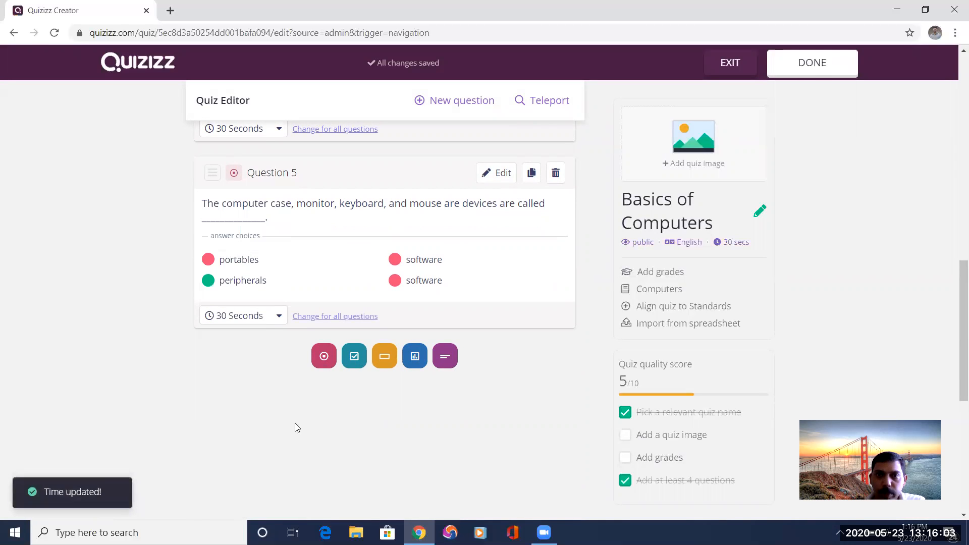
# Finish editing the quiz and upload the desktop computer picture as the title image in the quiz details.
pyautogui.scroll(15, 382, 404)
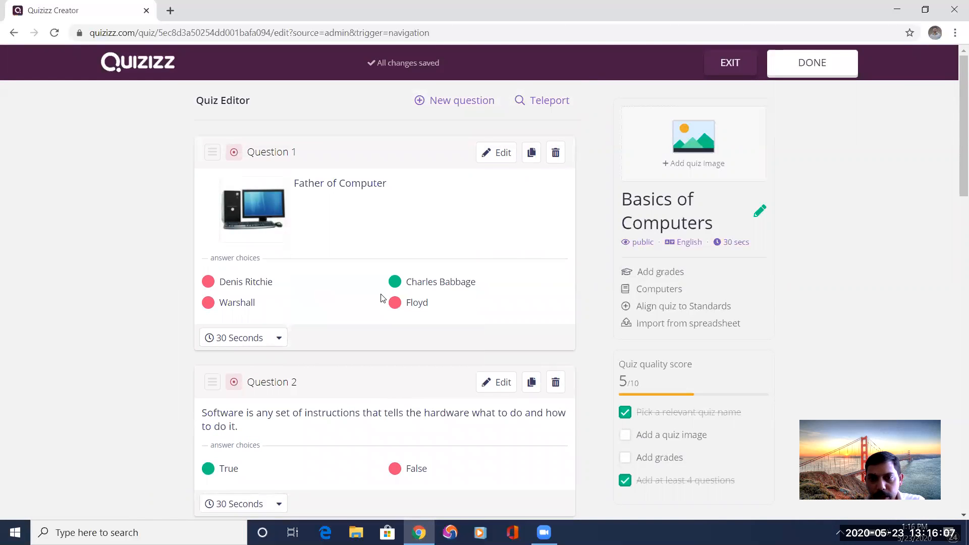
pyautogui.click(817, 67)
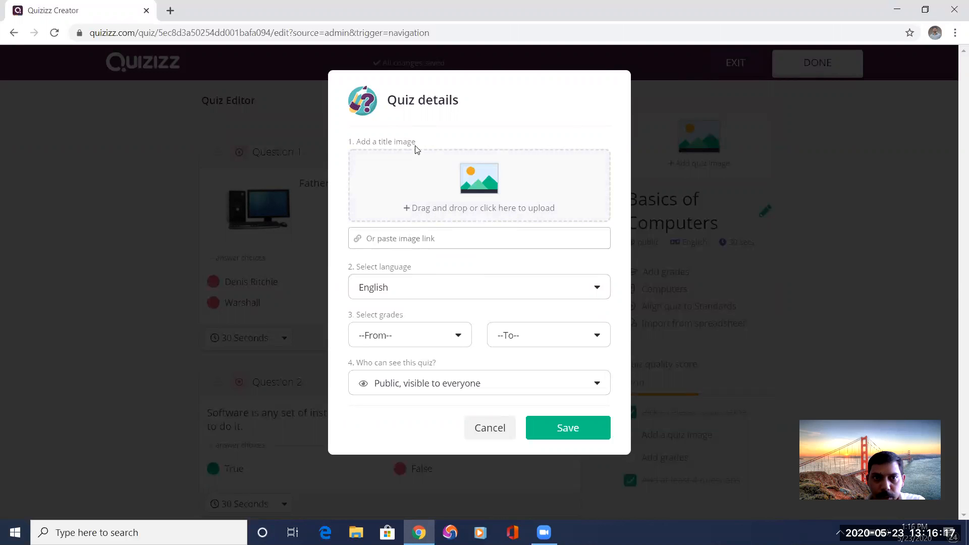
pyautogui.click(484, 187)
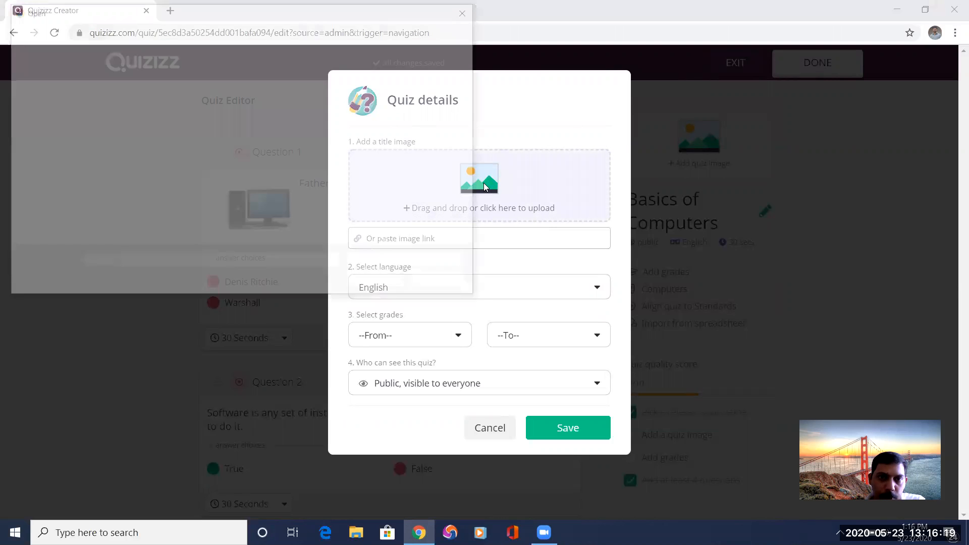
pyautogui.doubleClick(364, 115)
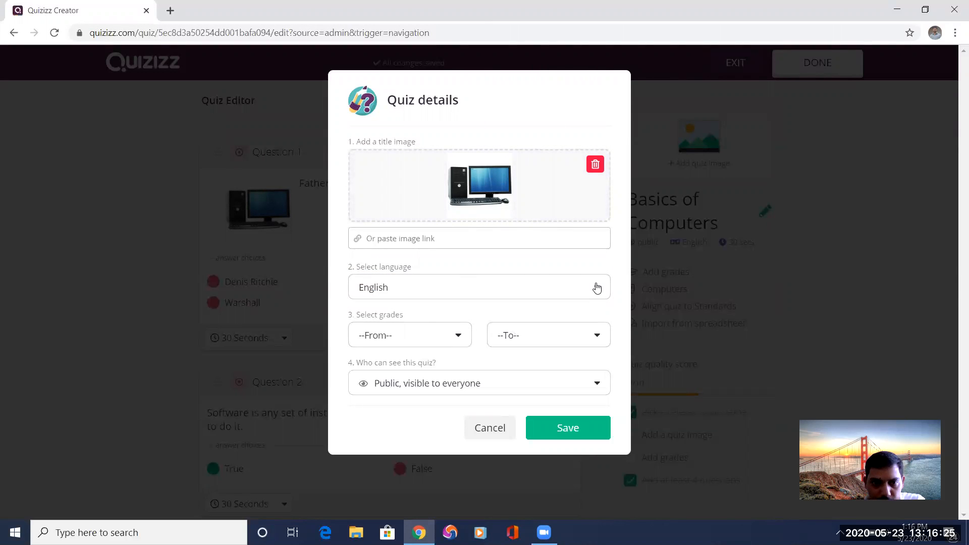
# Set the quiz's grade range to University, keep it public and visible to everyone, and save the quiz details.
pyautogui.click(461, 338)
pyautogui.moveTo(481, 368); pyautogui.dragTo(480, 438)
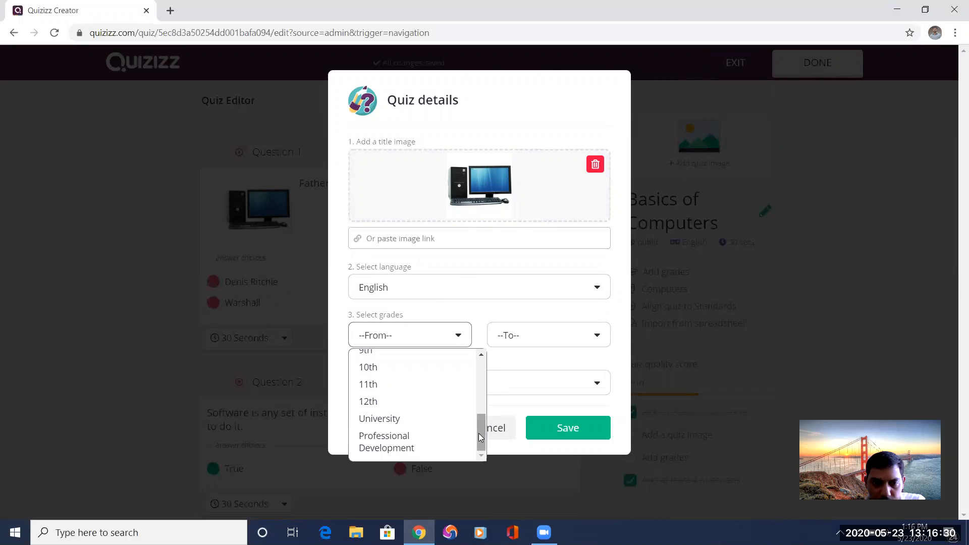
pyautogui.click(430, 419)
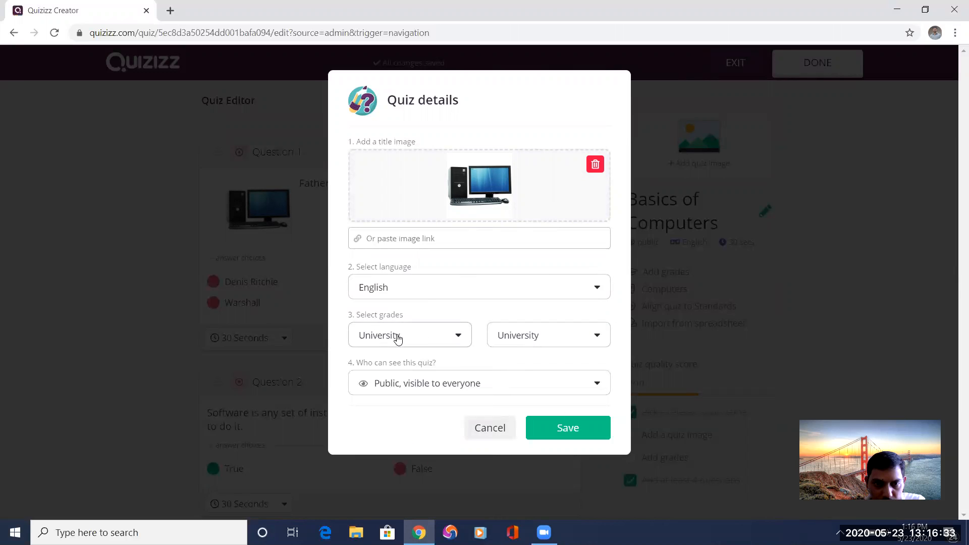
pyautogui.click(594, 383)
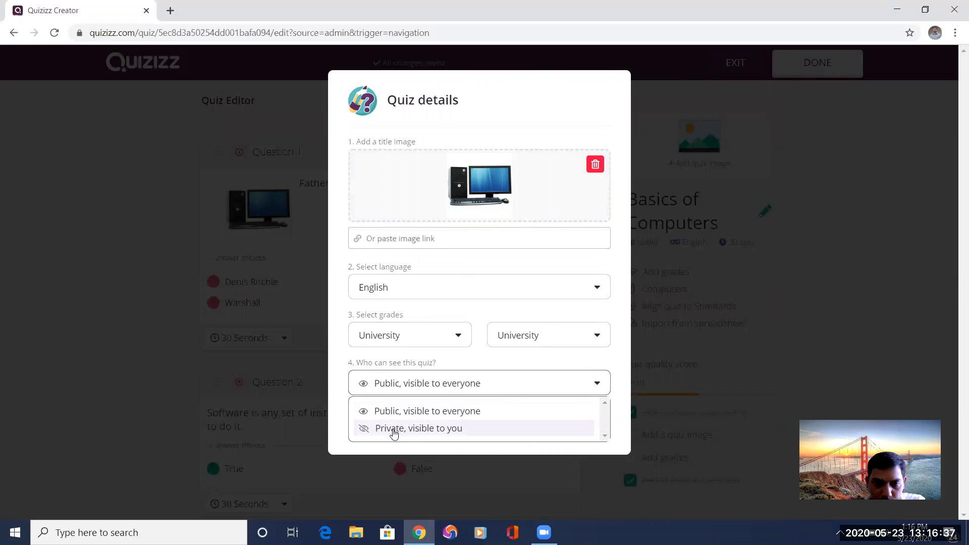
pyautogui.click(432, 411)
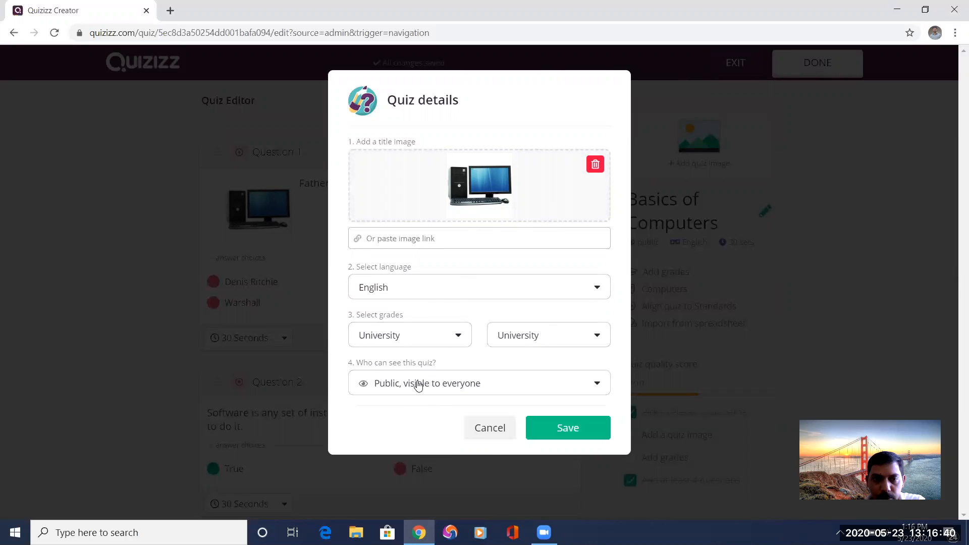
pyautogui.click(561, 429)
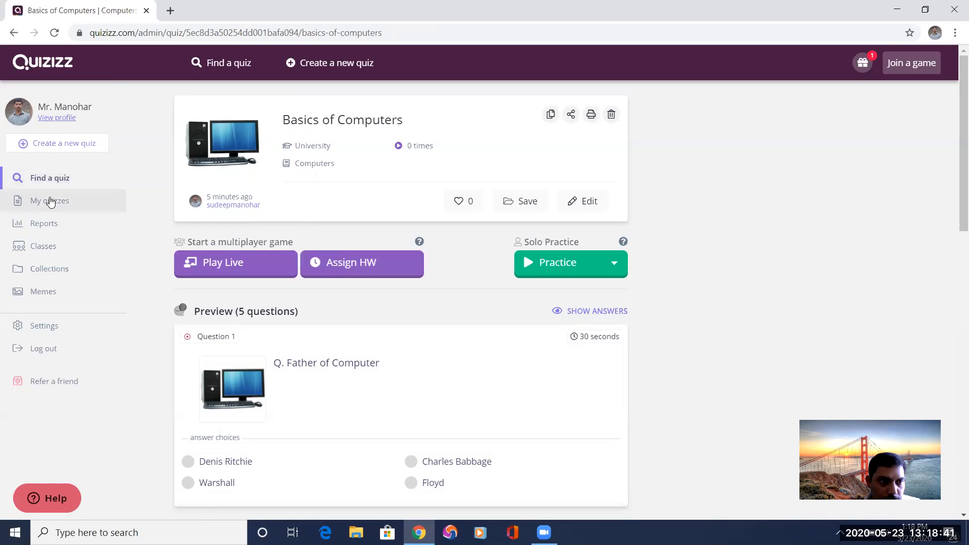
# Create a new class named DBMS in the classes section, keeping the guardian email requirement.
pyautogui.click(51, 253)
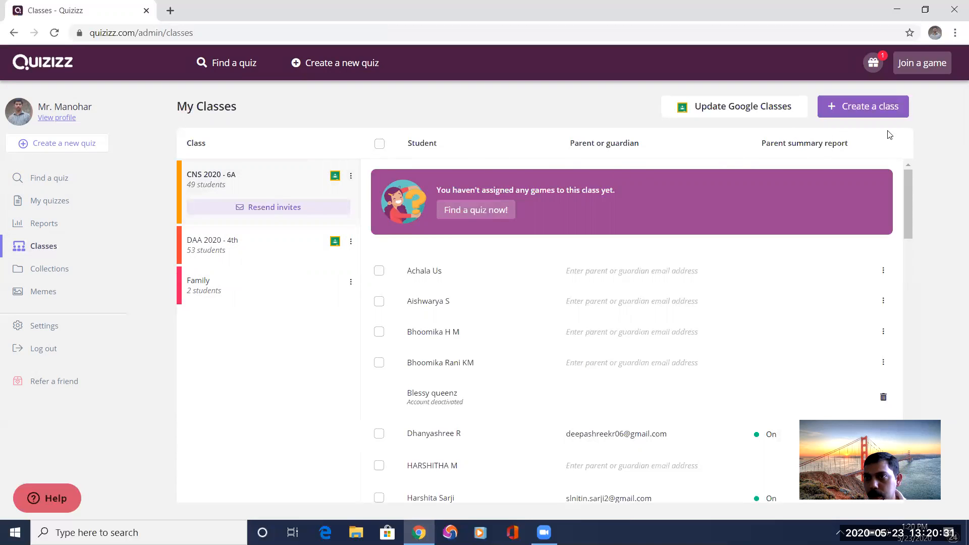
pyautogui.click(864, 114)
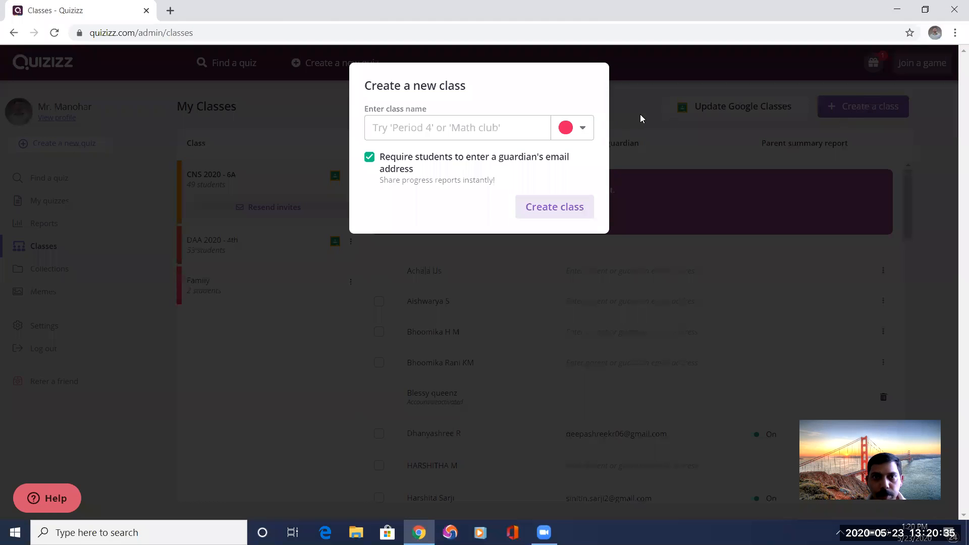
pyautogui.click(432, 128)
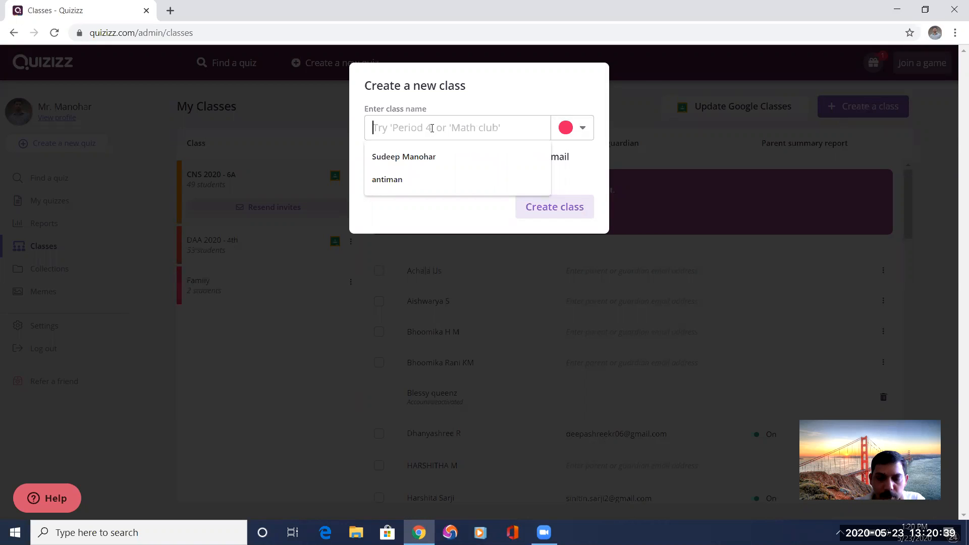
pyautogui.write('DBMS')
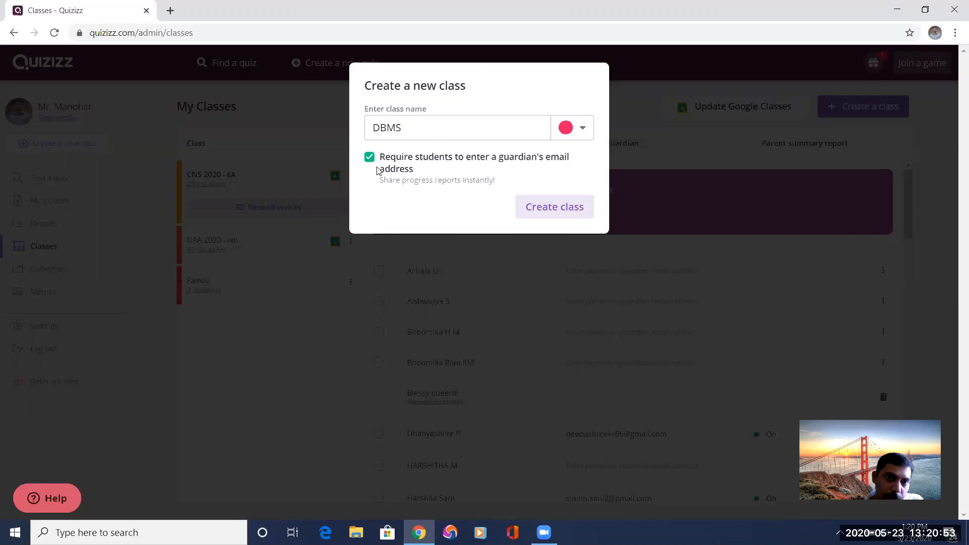
pyautogui.click(556, 211)
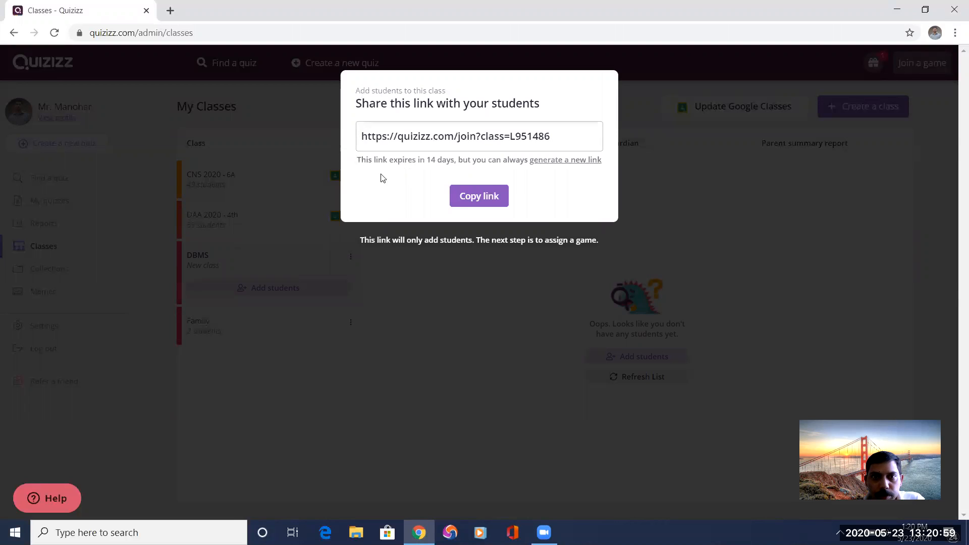
# Copy the DBMS class's student join link, close the sharing dialog, and reopen it for adding students to copy the link again.
pyautogui.click(443, 138)
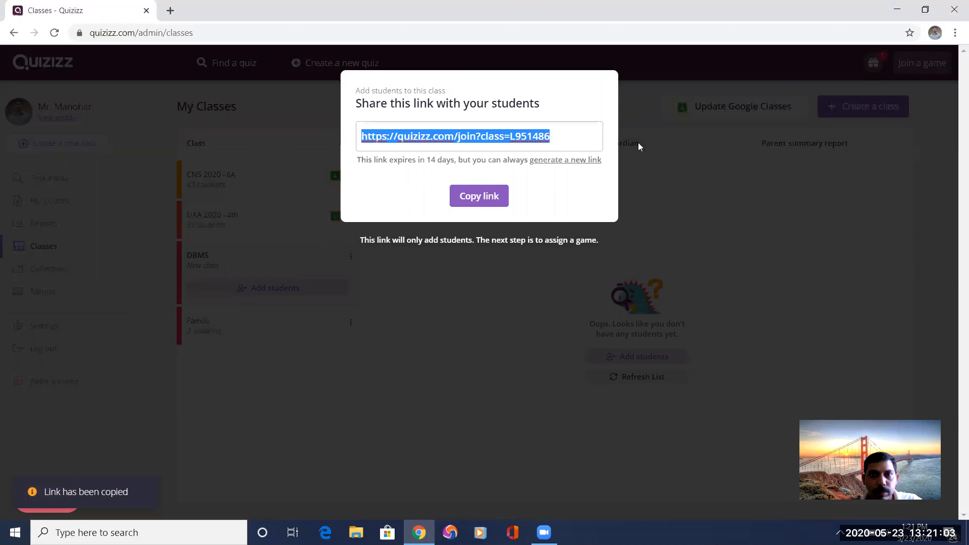
pyautogui.click(692, 211)
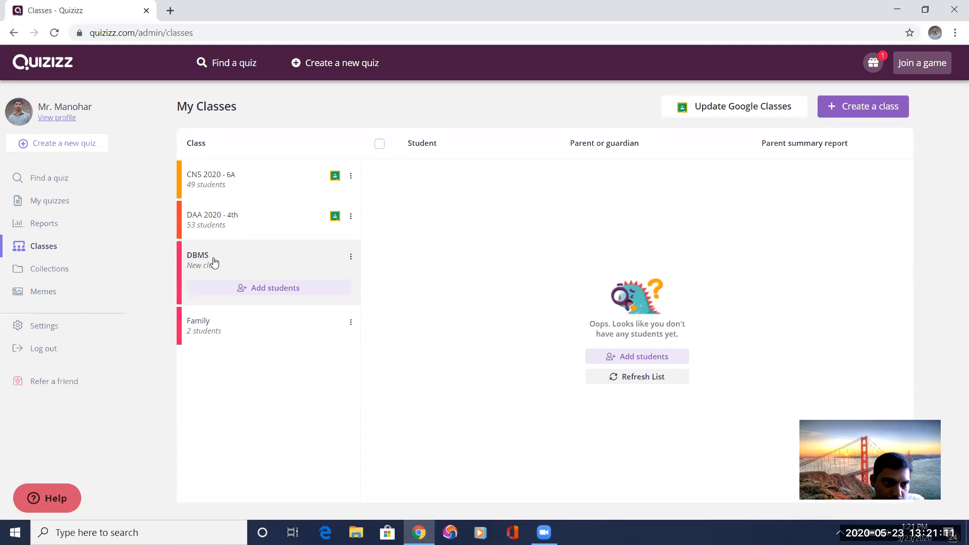
pyautogui.click(271, 288)
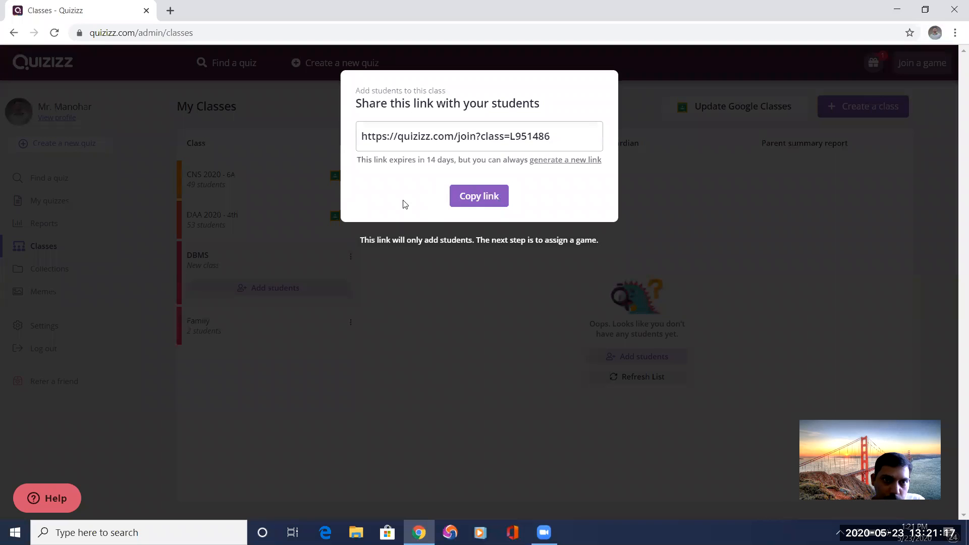
pyautogui.moveTo(360, 135); pyautogui.dragTo(553, 137)
pyautogui.hotkey('ctrl', 'c')
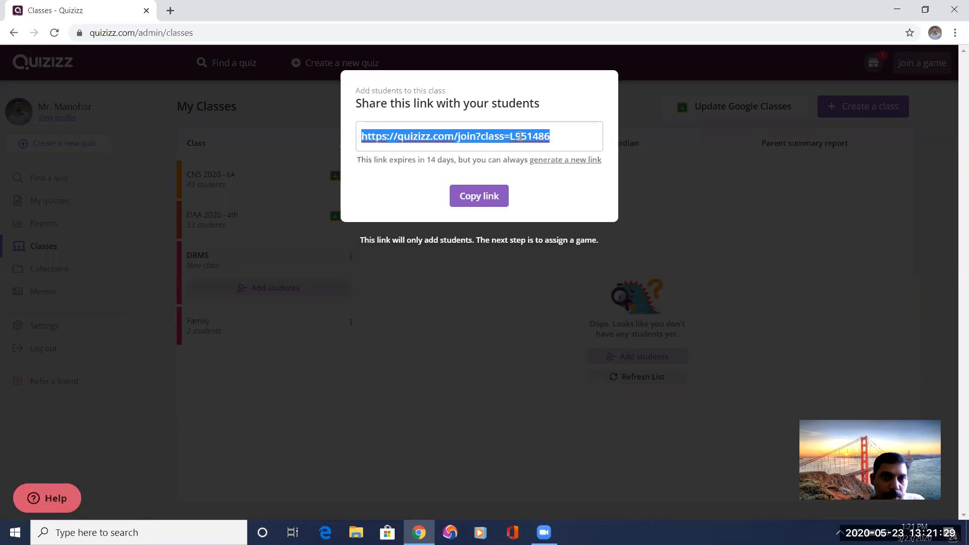
pyautogui.click(473, 201)
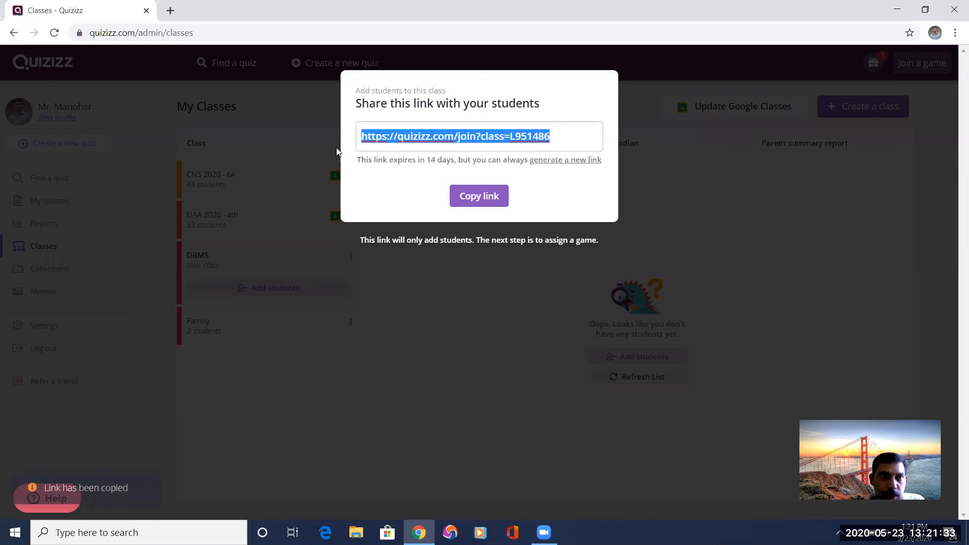
# Switch to Google Classroom in a new browser tab and open the DBMS 4th A class.
pyautogui.click(170, 11)
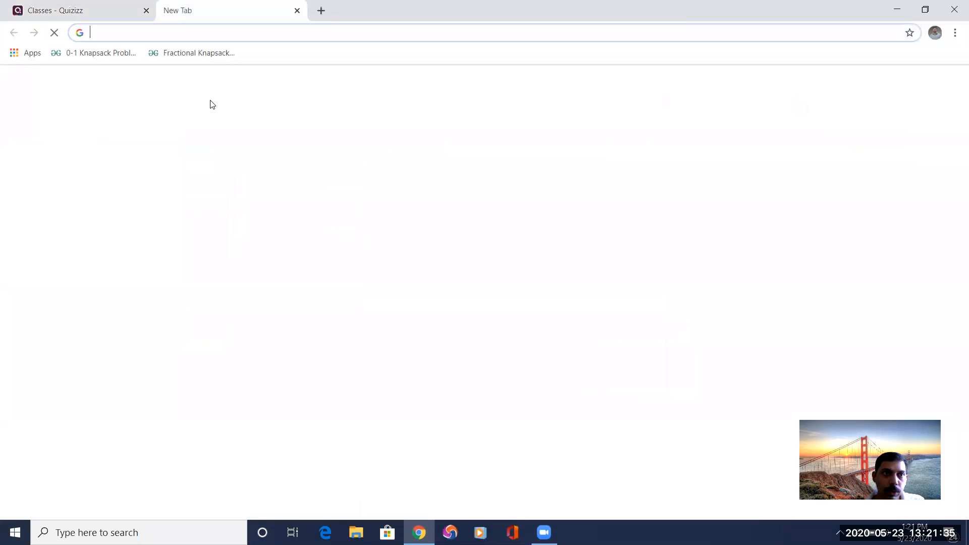
pyautogui.write('c')
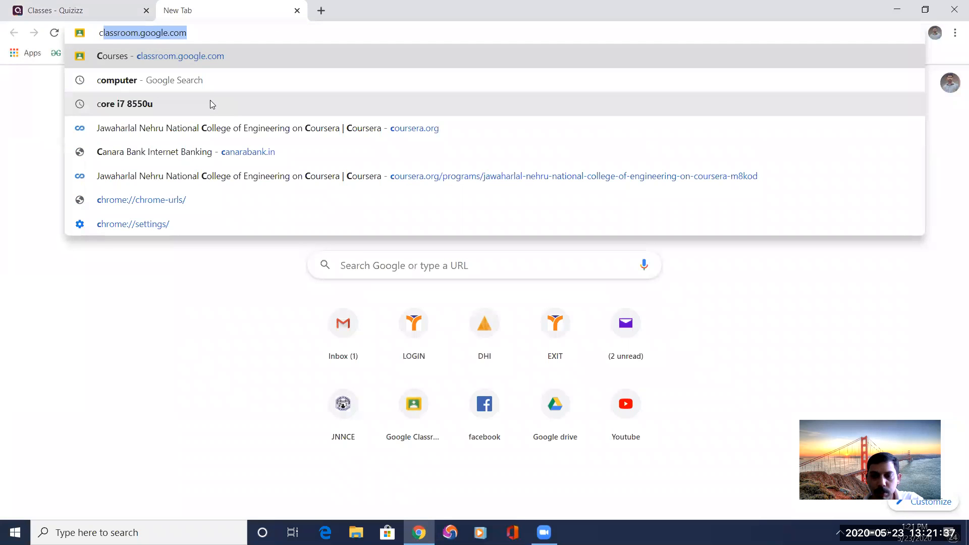
pyautogui.press('Return')
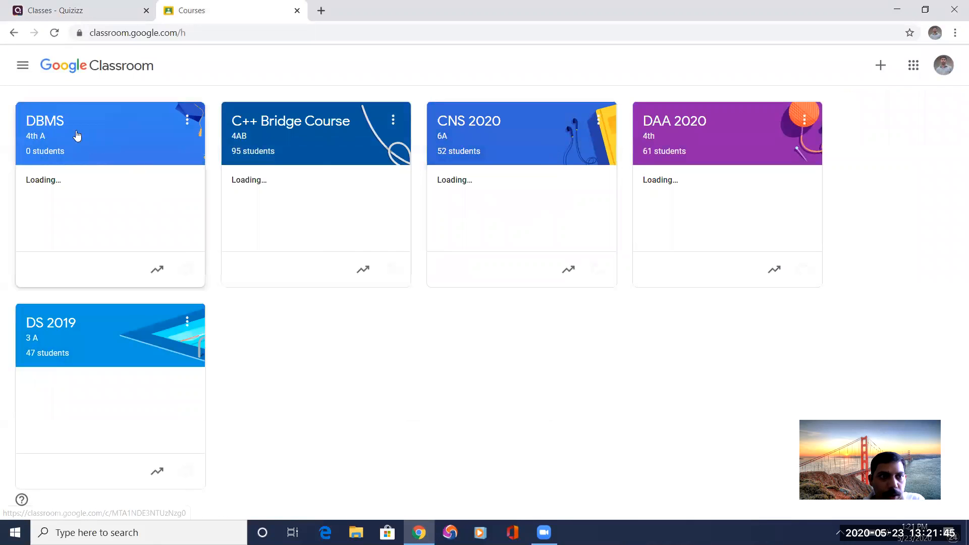
pyautogui.click(62, 123)
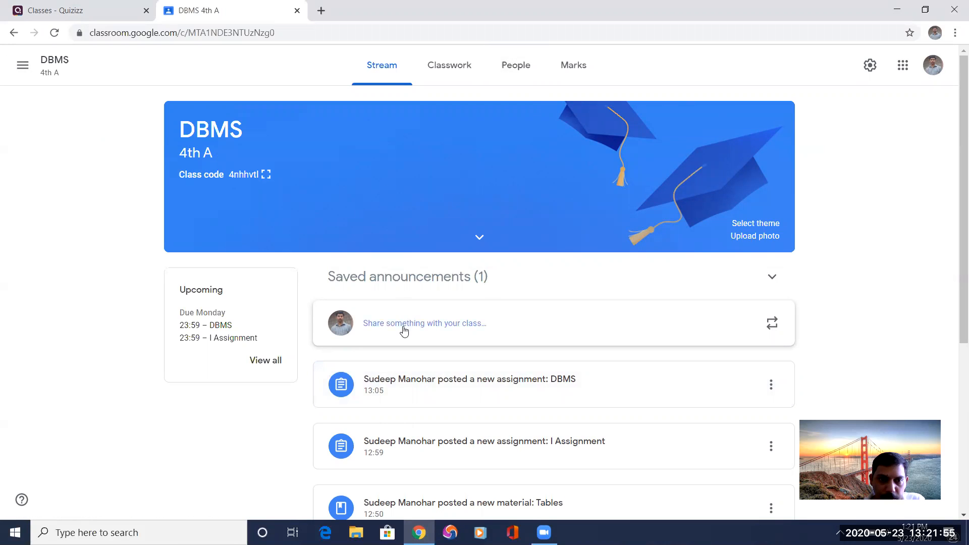
# Start a class announcement for all DBMS 4th A students reading "Join the DBMS class in quizizz using the below link".
pyautogui.click(402, 325)
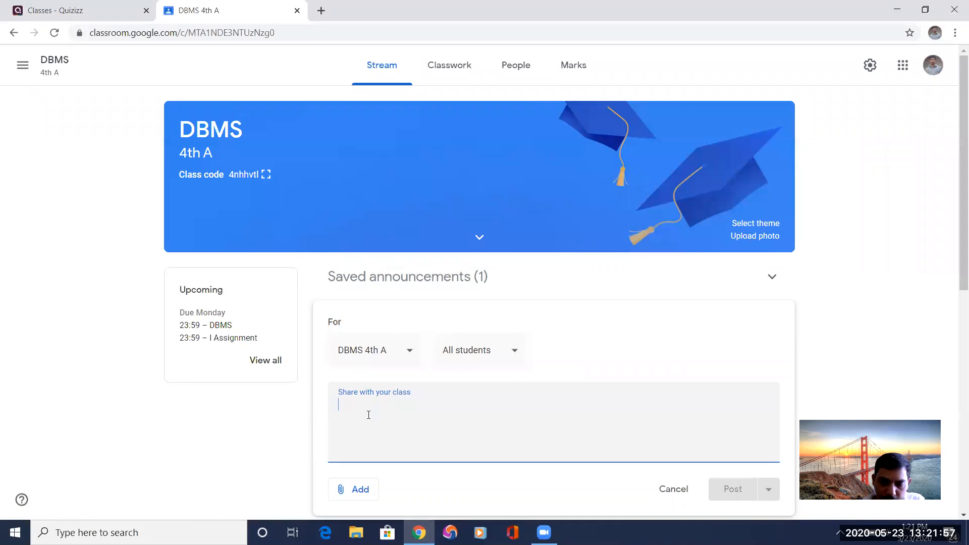
pyautogui.write('Joi')
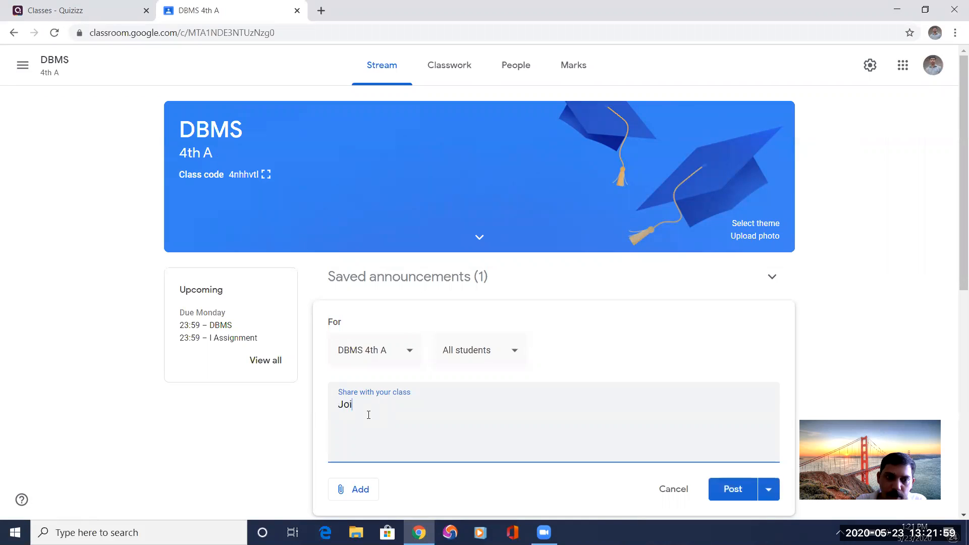
pyautogui.write('n the DBM')
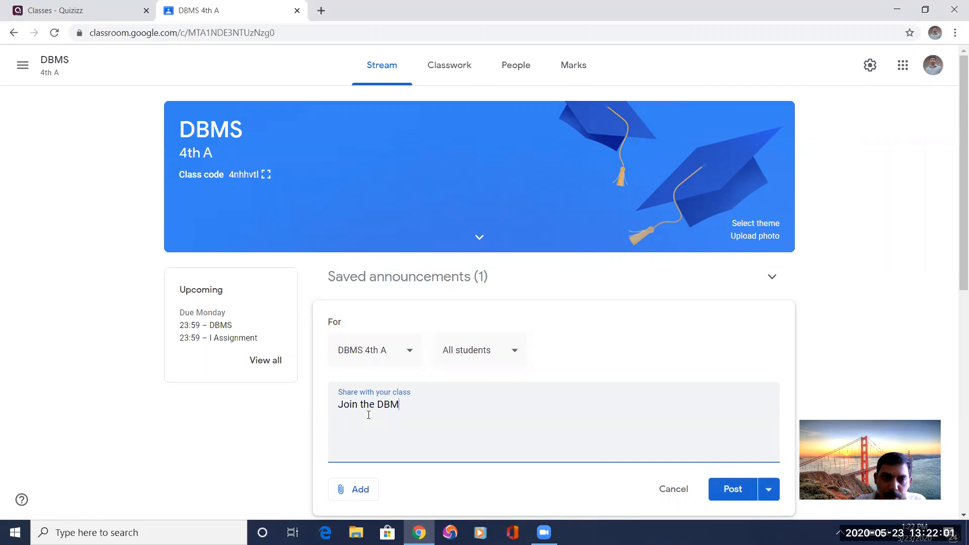
pyautogui.write('S class in')
pyautogui.press('Tab')
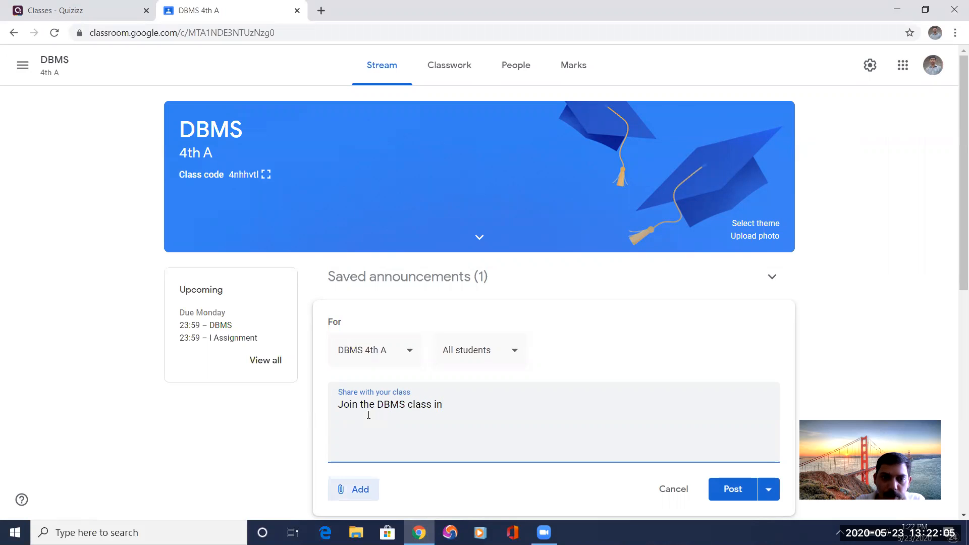
pyautogui.click(471, 404)
pyautogui.write('qui')
pyautogui.write('zz')
pyautogui.press('BackSpace')
pyautogui.write('izz using the below link')
pyautogui.press('Return')
pyautogui.press('Return')
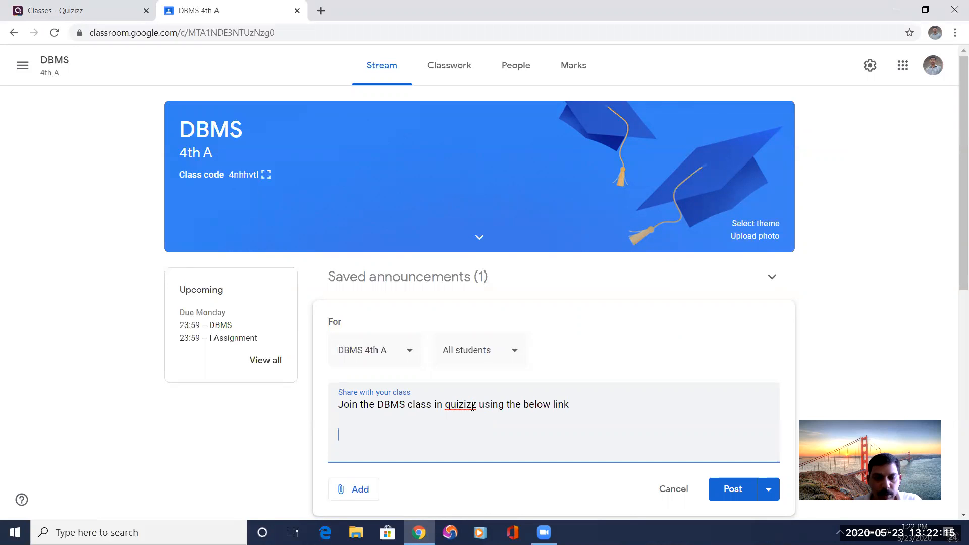
# Paste the copied Quizizz class join link below the announcement text and post it to the class.
pyautogui.hotkey('ctrl', 'v')
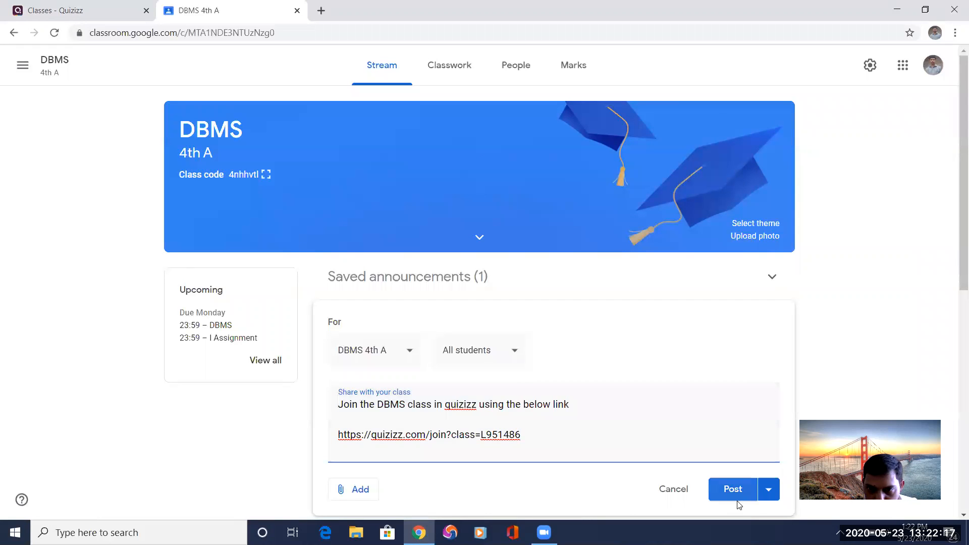
pyautogui.click(733, 488)
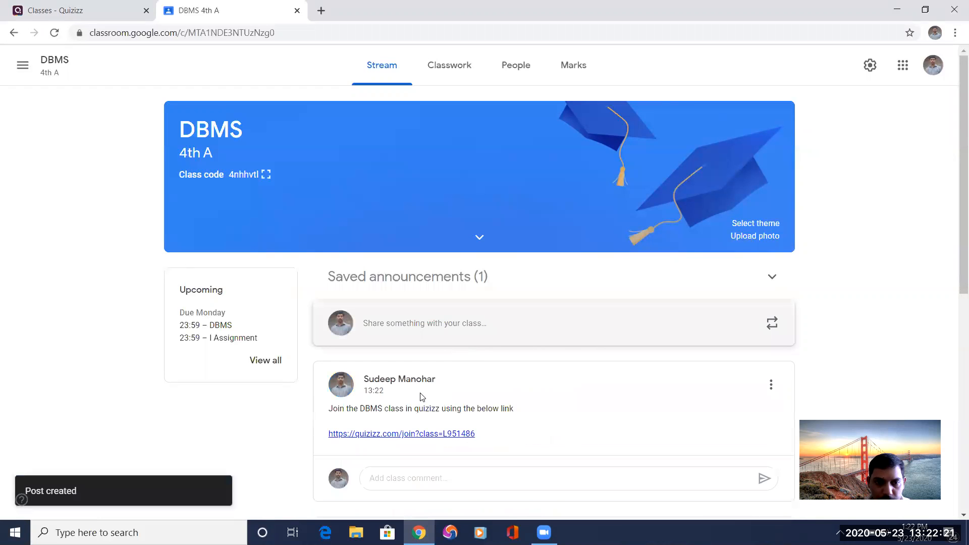
pyautogui.scroll(-1, 422, 390)
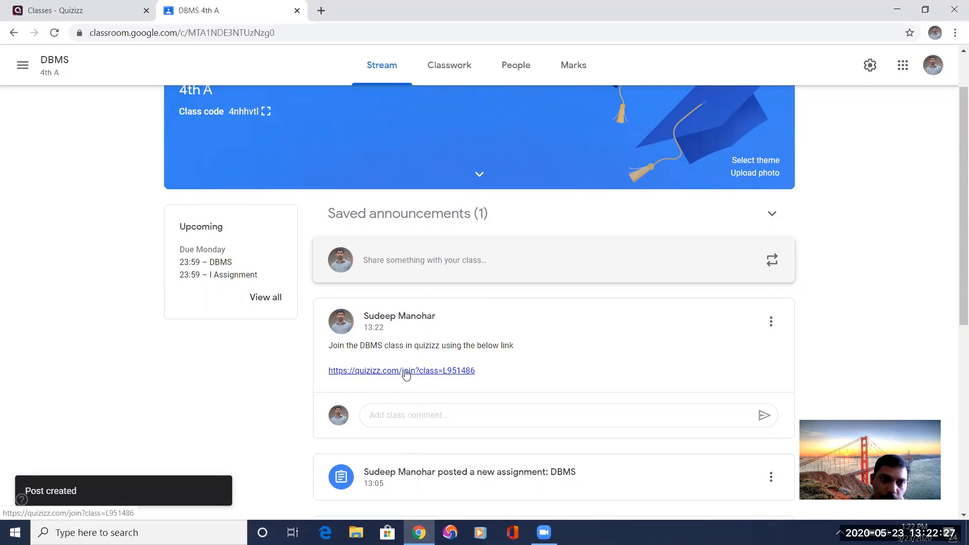
# Switch back to Quizizz, close the sharing dialog, and import the DBMS class from Google Classroom with guardian email addresses required.
pyautogui.click(81, 10)
pyautogui.click(697, 181)
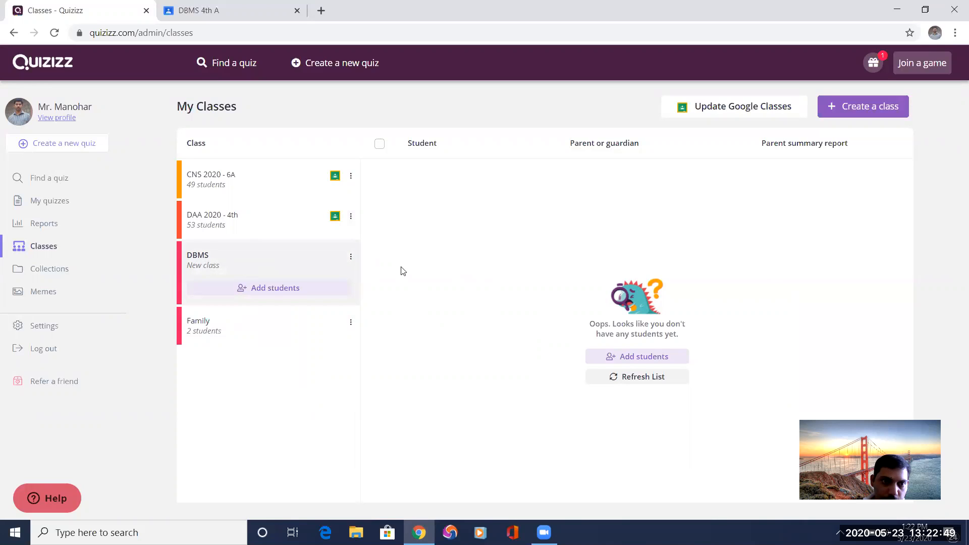
pyautogui.click(725, 111)
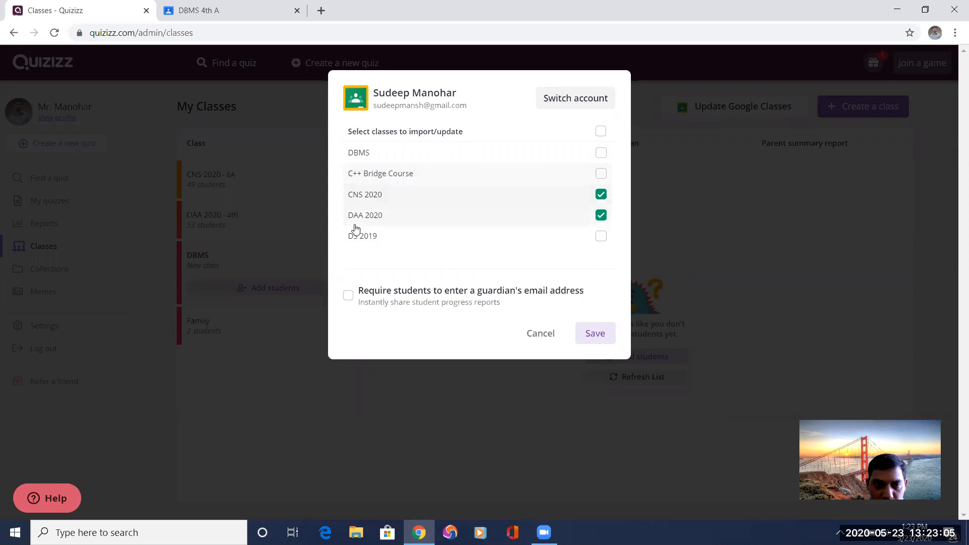
pyautogui.click(601, 154)
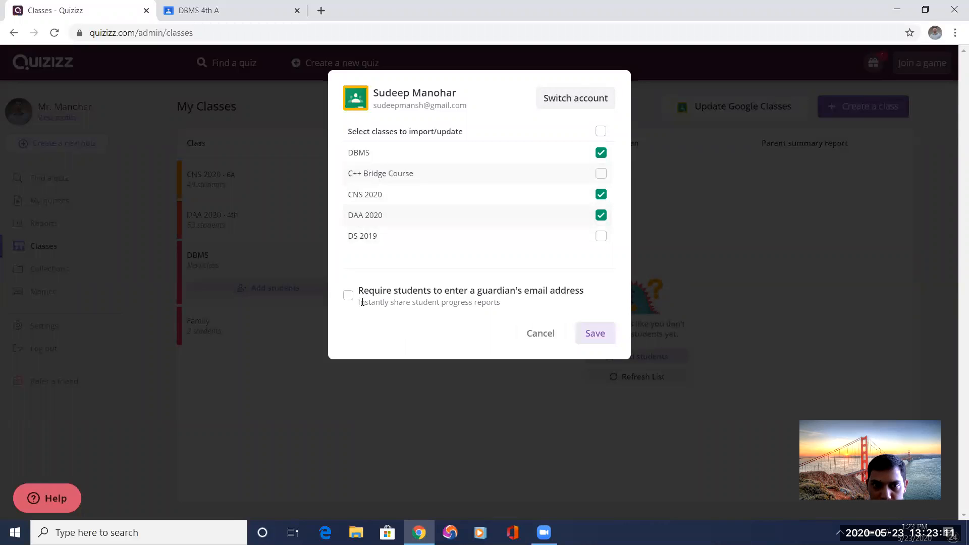
pyautogui.click(349, 297)
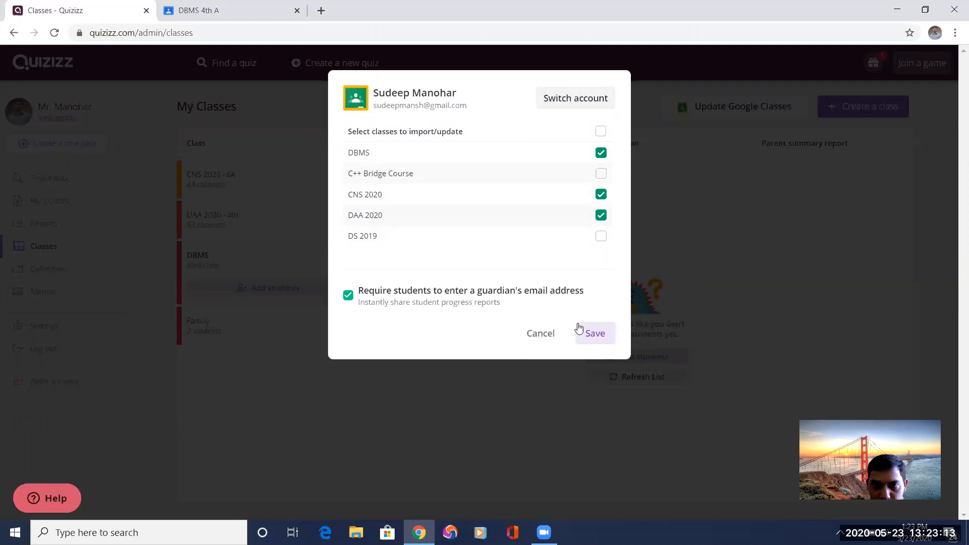
pyautogui.click(593, 333)
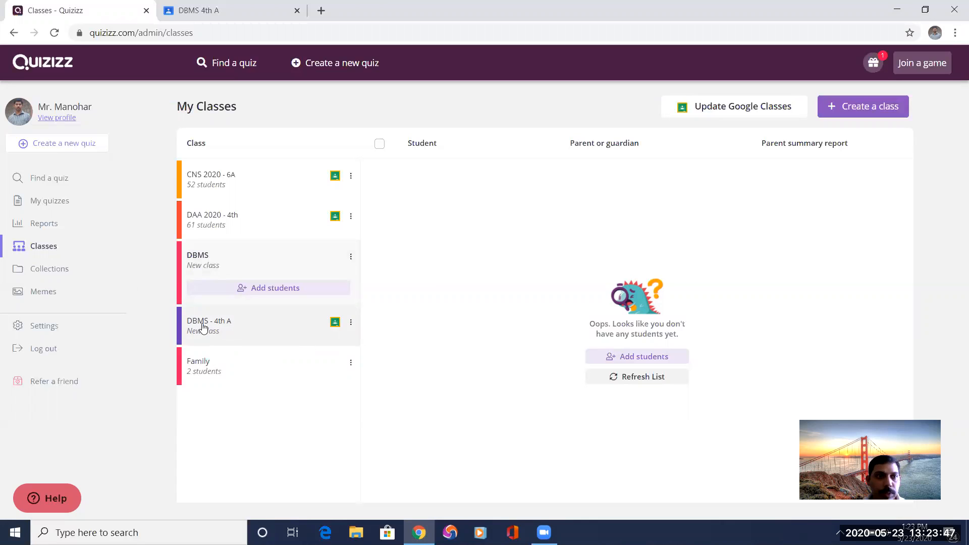
# Open the Basics of Computers quiz from the user's own quizzes and set up a live game.
pyautogui.click(51, 202)
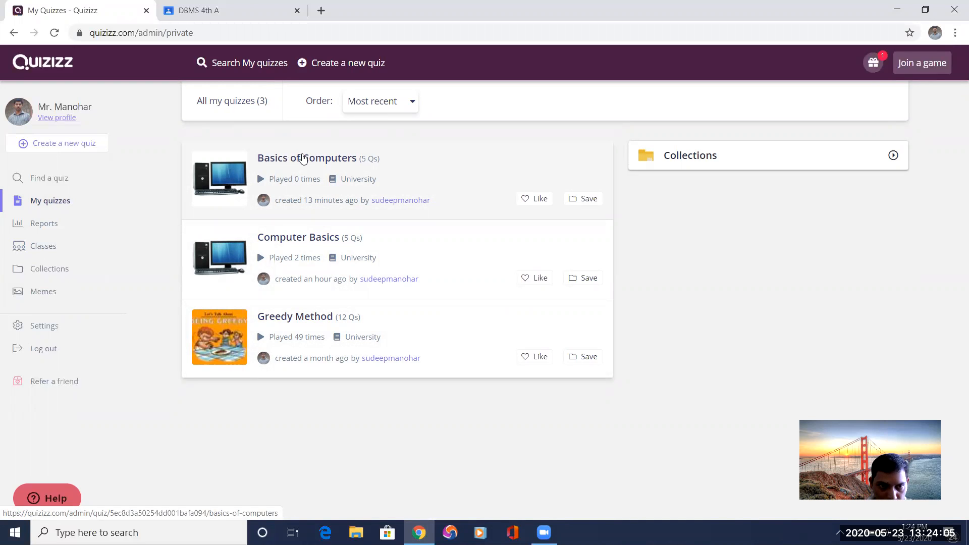
pyautogui.click(302, 158)
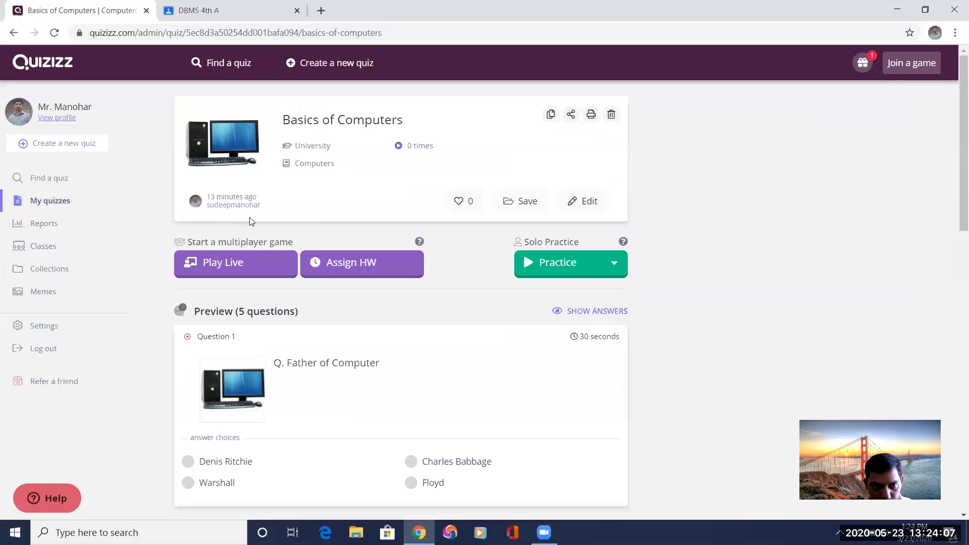
pyautogui.click(228, 264)
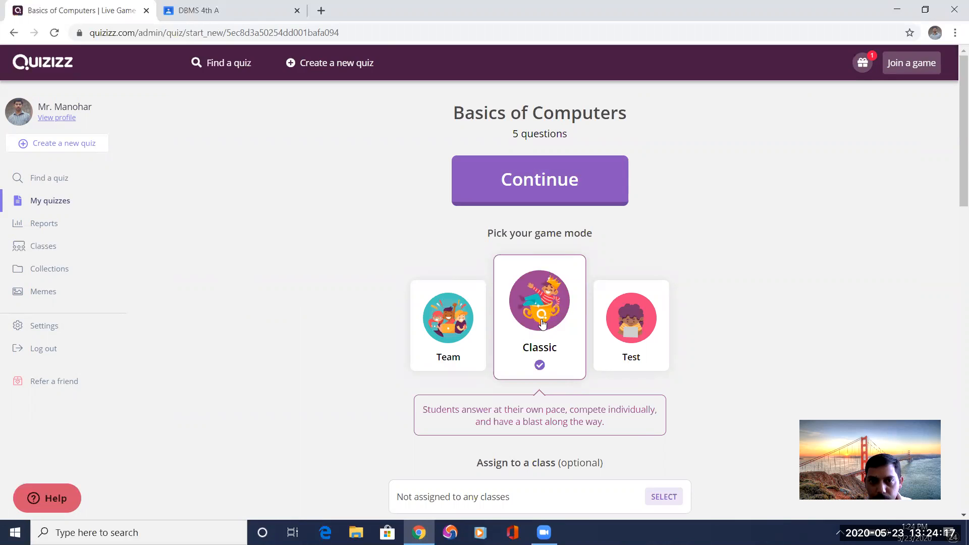
# Preview the Team and Test game modes and reselect Classic.
pyautogui.scroll(-1, 543, 331)
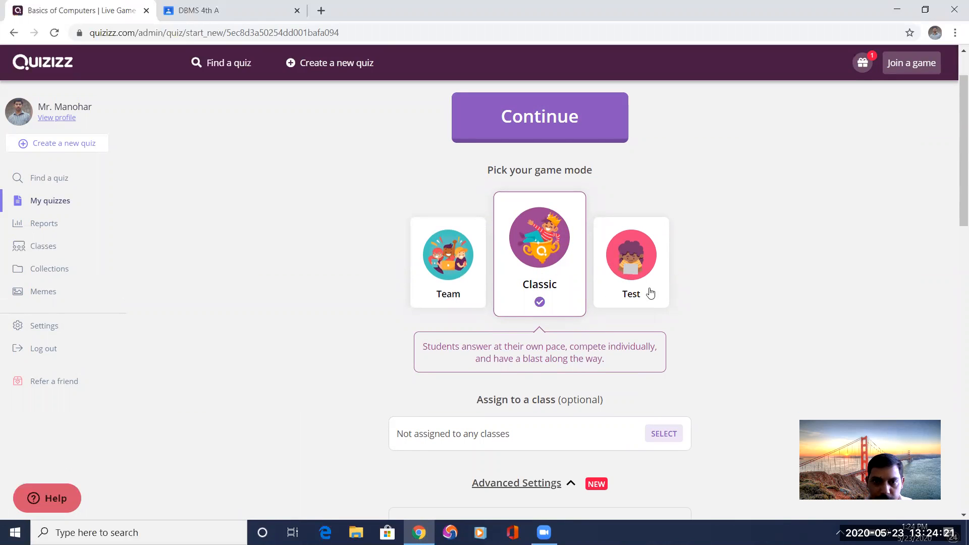
pyautogui.click(448, 267)
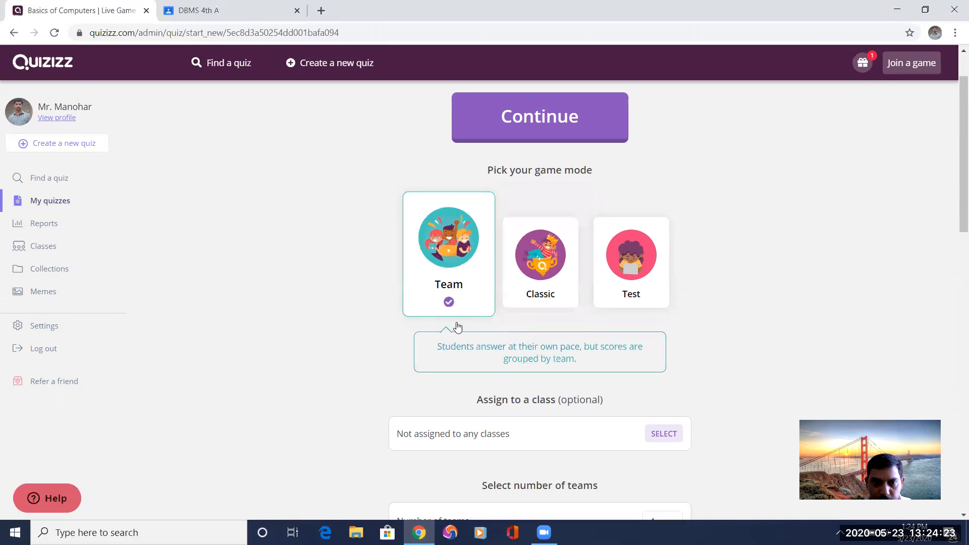
pyautogui.click(653, 277)
pyautogui.click(542, 251)
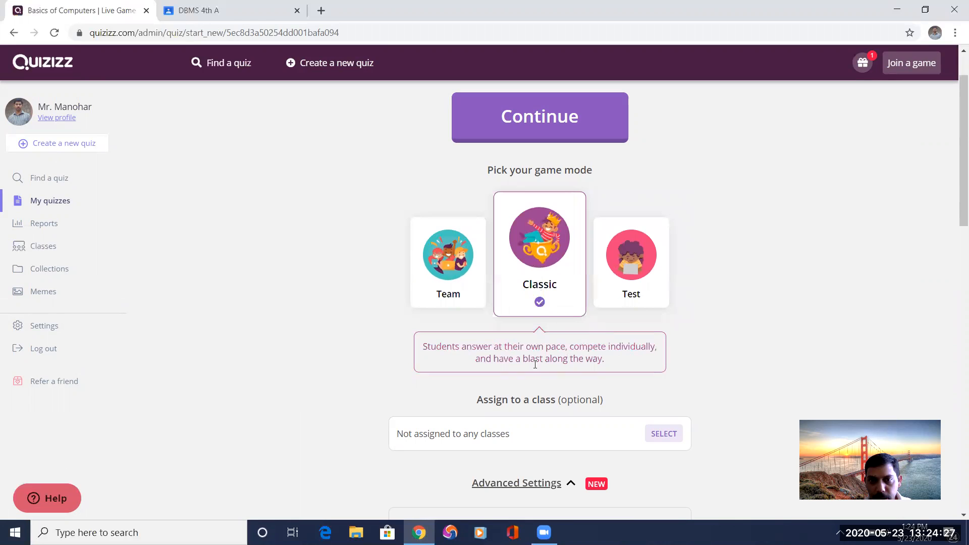
# Assign the live game to the DBMS - 4th A class with the assignment title "Basic of computers quiz".
pyautogui.scroll(-3, 535, 363)
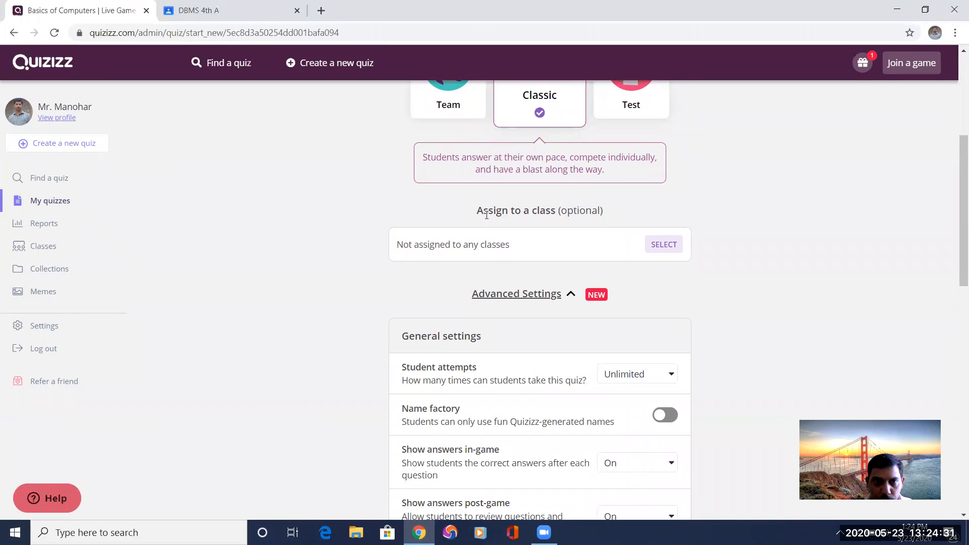
pyautogui.scroll(1, 577, 210)
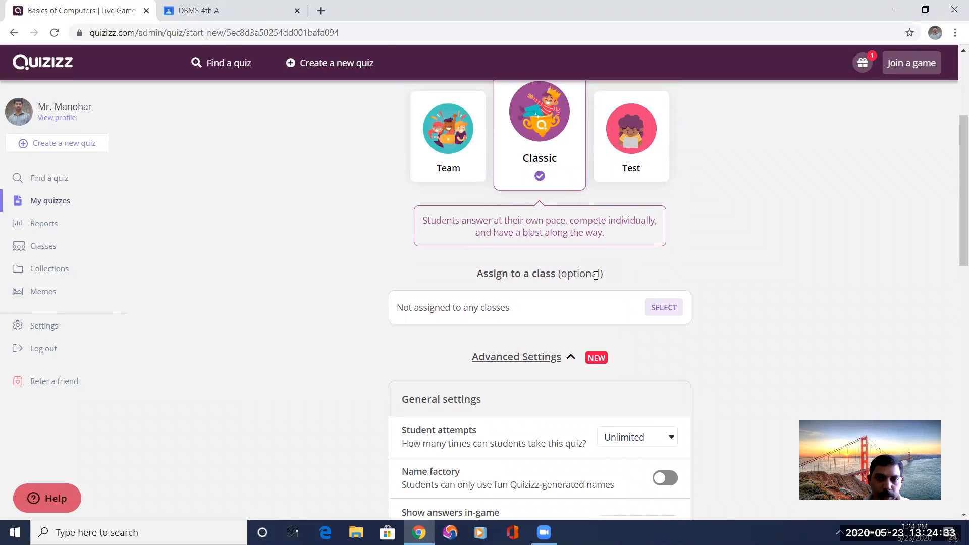
pyautogui.click(668, 308)
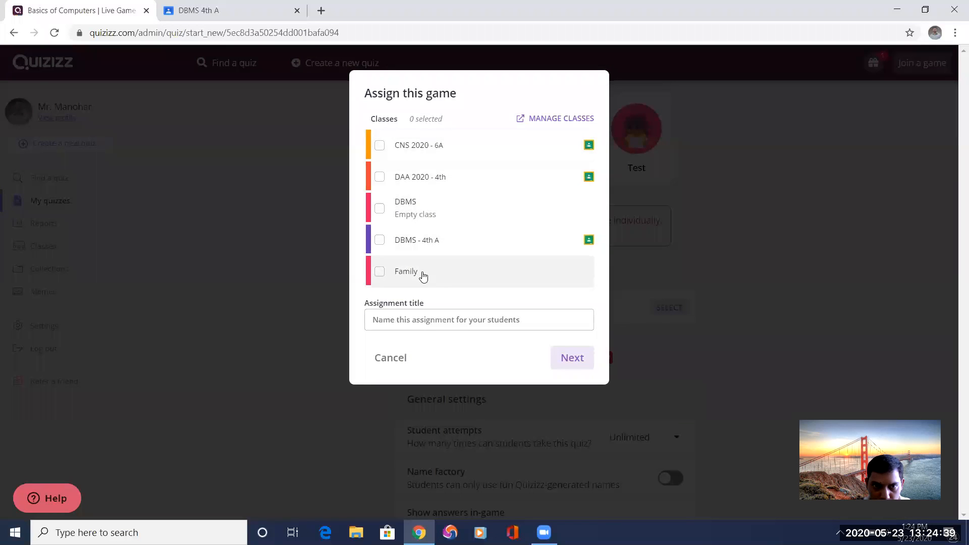
pyautogui.click(381, 243)
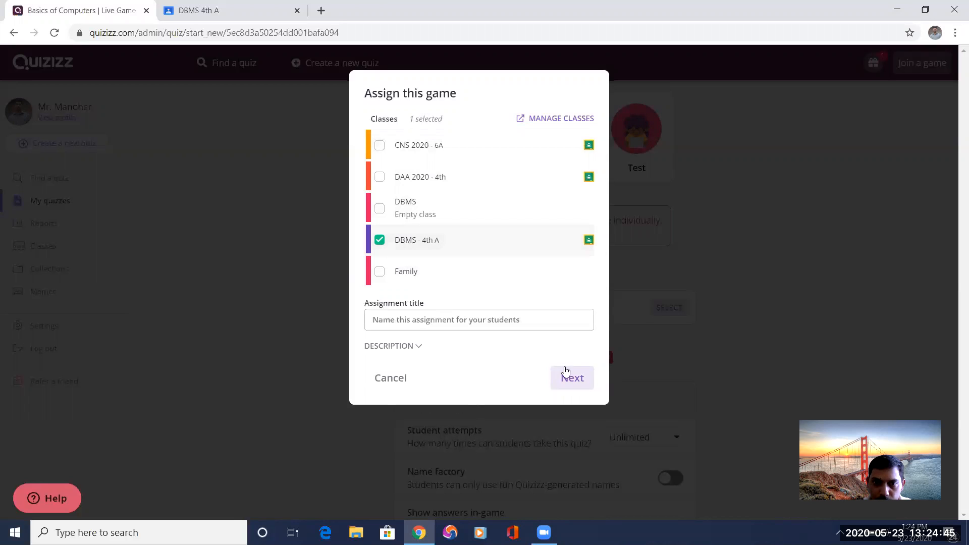
pyautogui.click(436, 321)
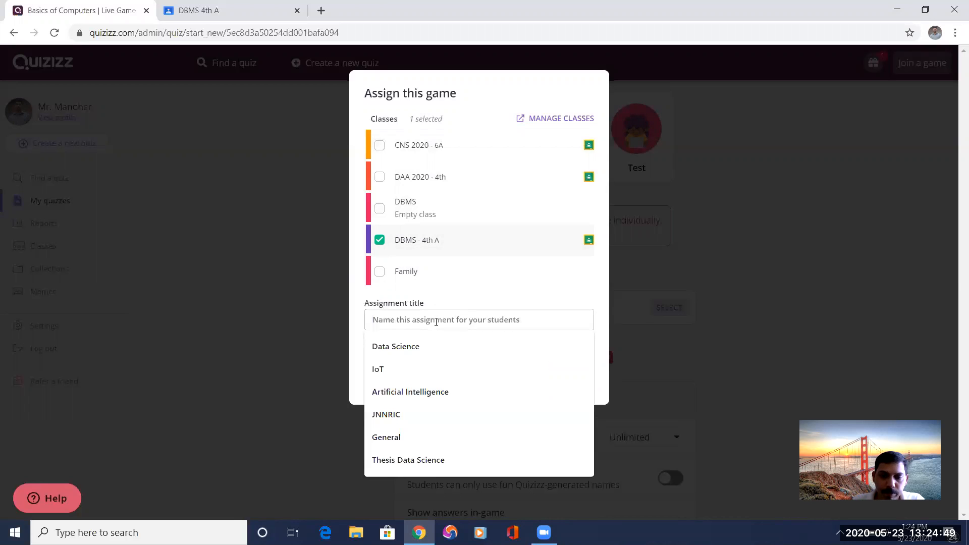
pyautogui.write('Basic o')
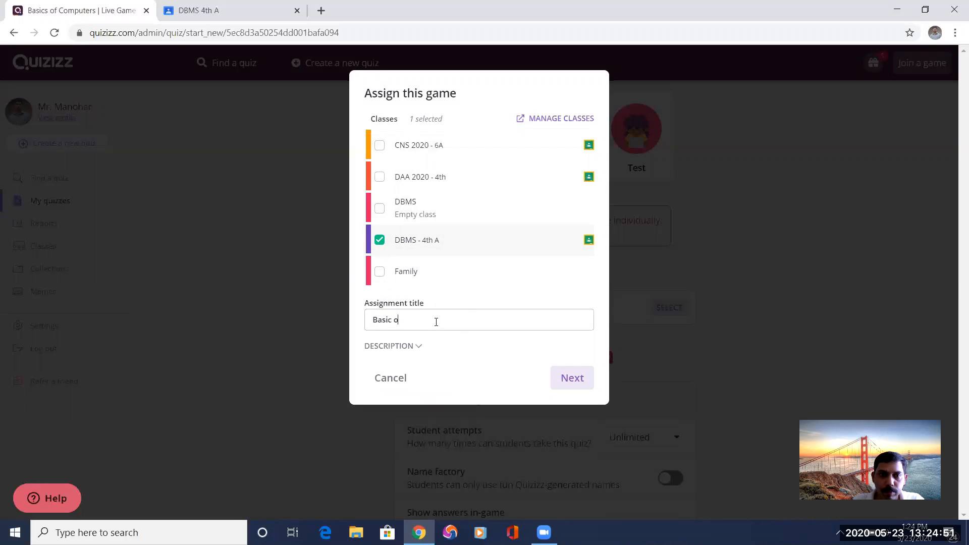
pyautogui.write('f computers quiz')
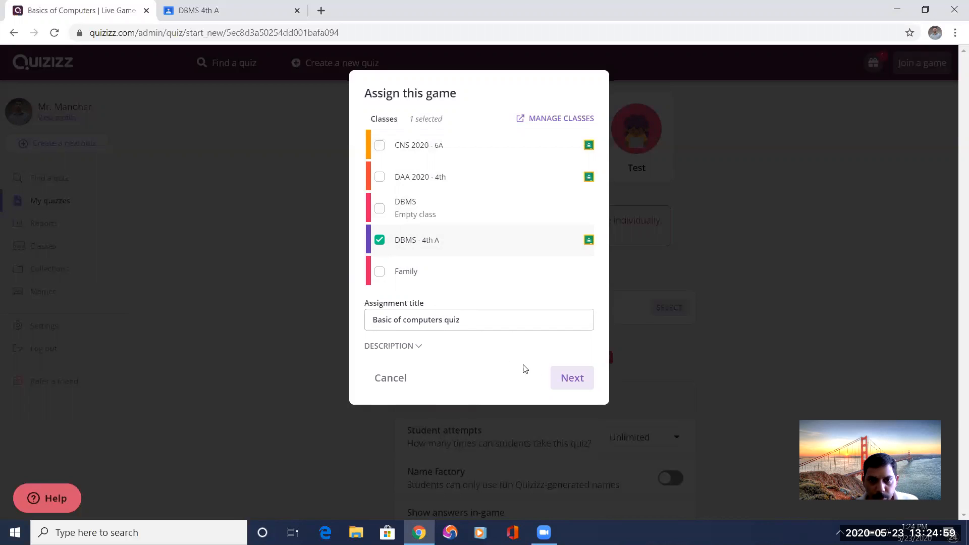
pyautogui.click(572, 375)
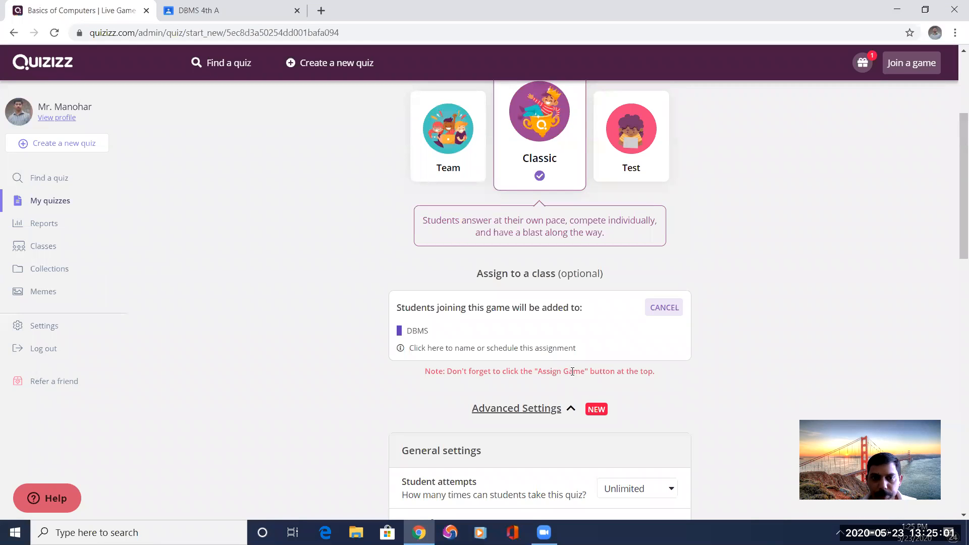
# Examine the game's general and gameplay settings, including the student attempts options, keeping attempts at Unlimited.
pyautogui.scroll(-3, 506, 330)
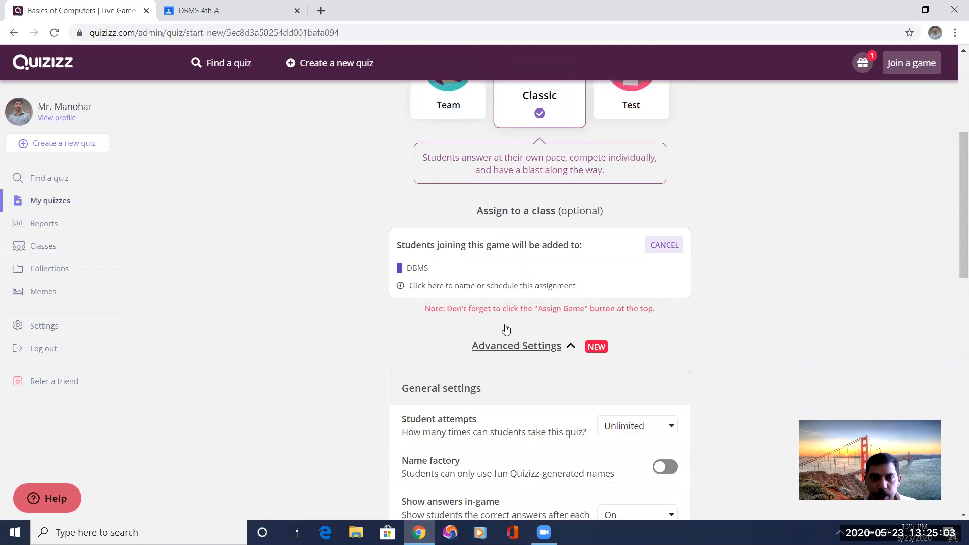
pyautogui.scroll(-4, 524, 355)
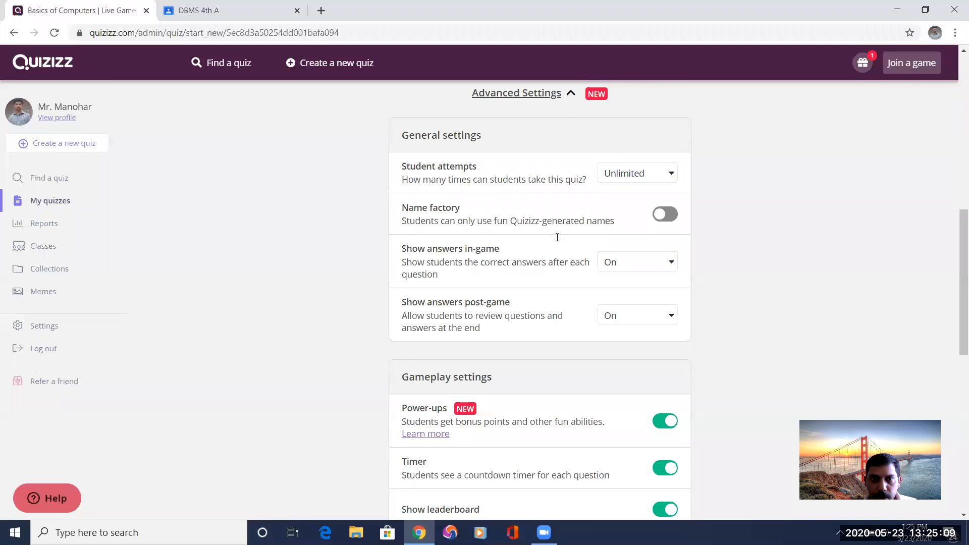
pyautogui.click(671, 176)
pyautogui.click(640, 196)
pyautogui.click(659, 175)
pyautogui.click(637, 195)
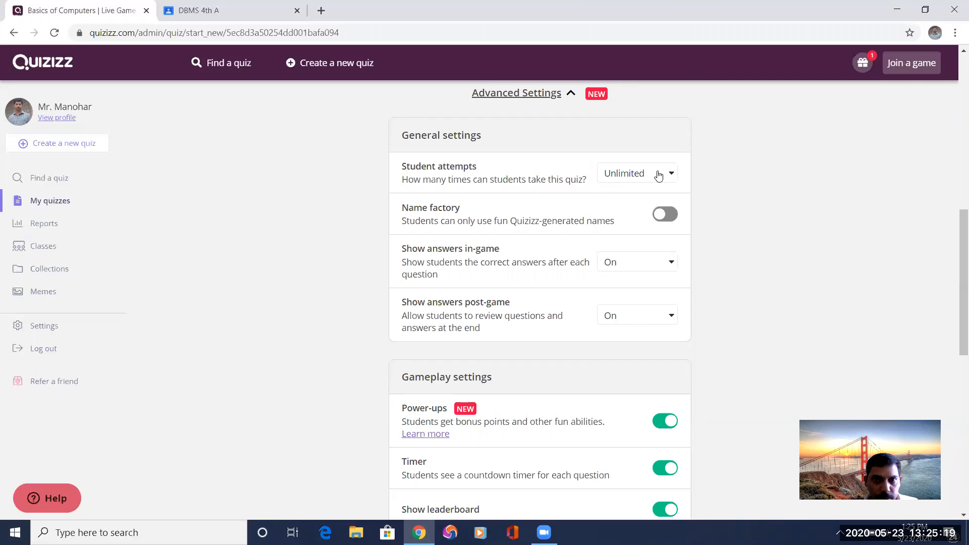
pyautogui.click(658, 175)
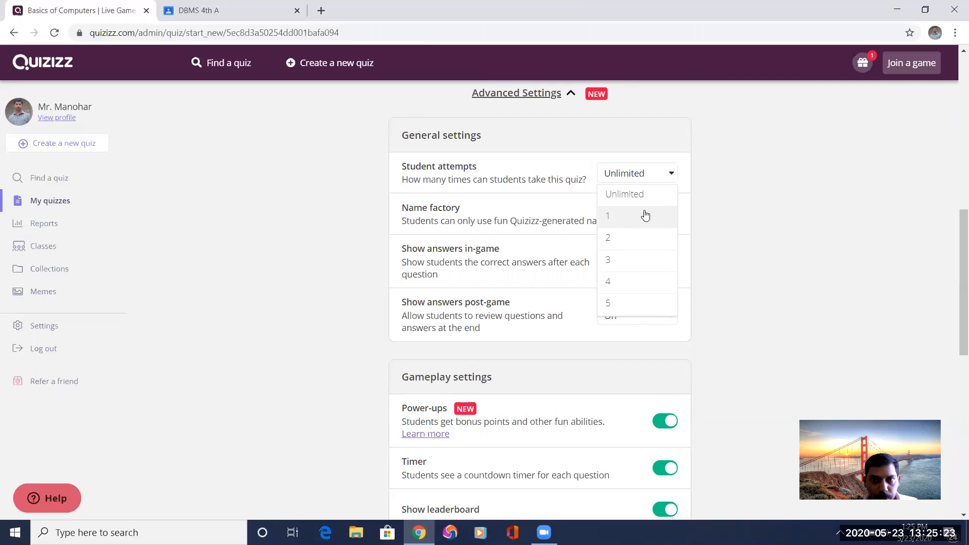
pyautogui.click(727, 185)
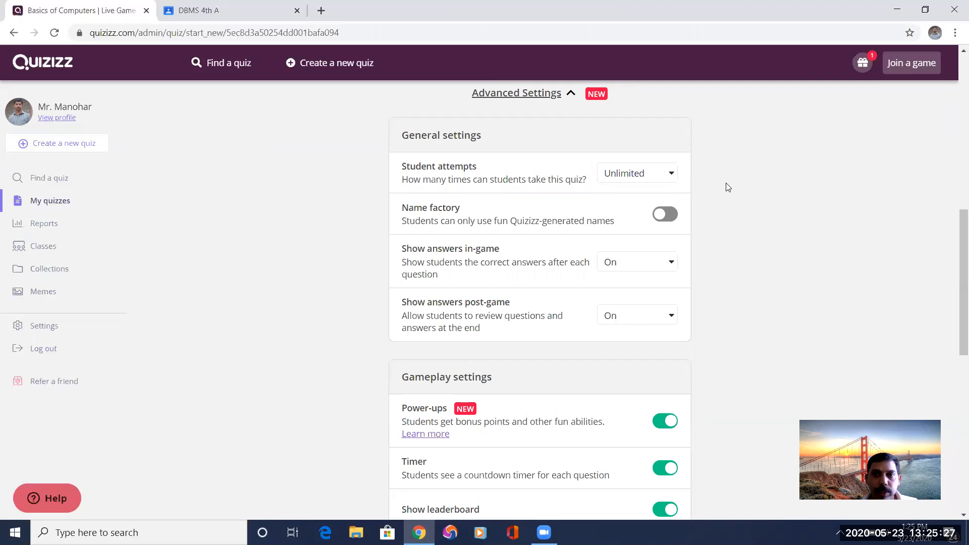
pyautogui.scroll(-1, 642, 300)
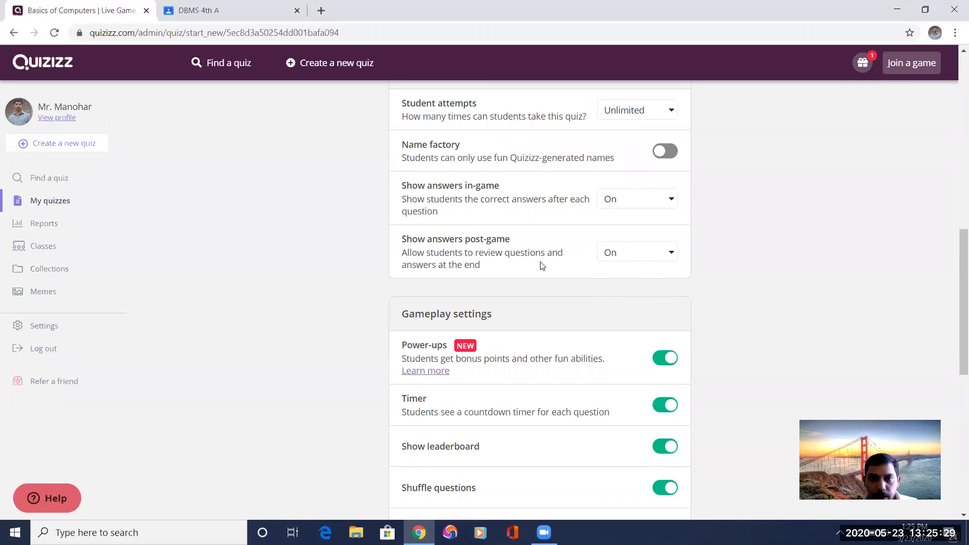
pyautogui.scroll(-2, 542, 266)
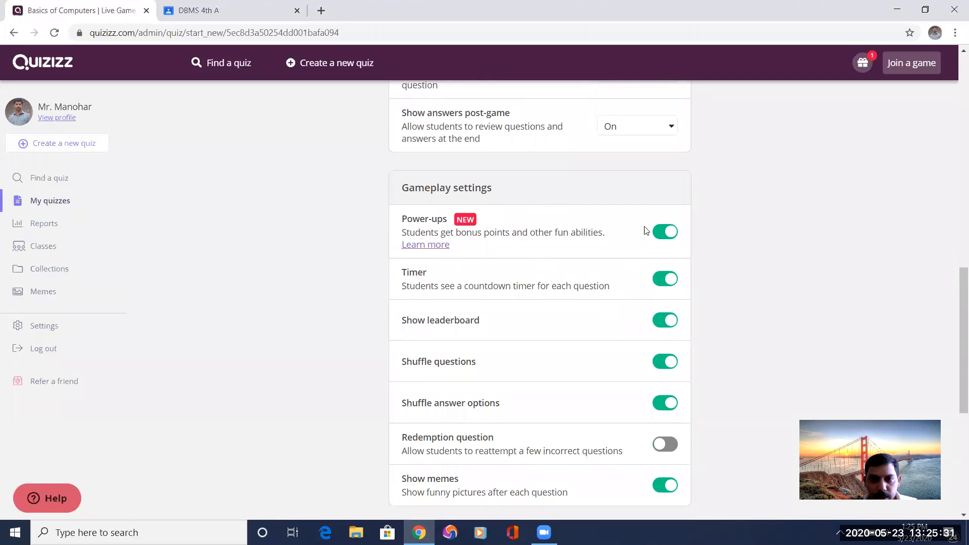
pyautogui.scroll(-1, 655, 381)
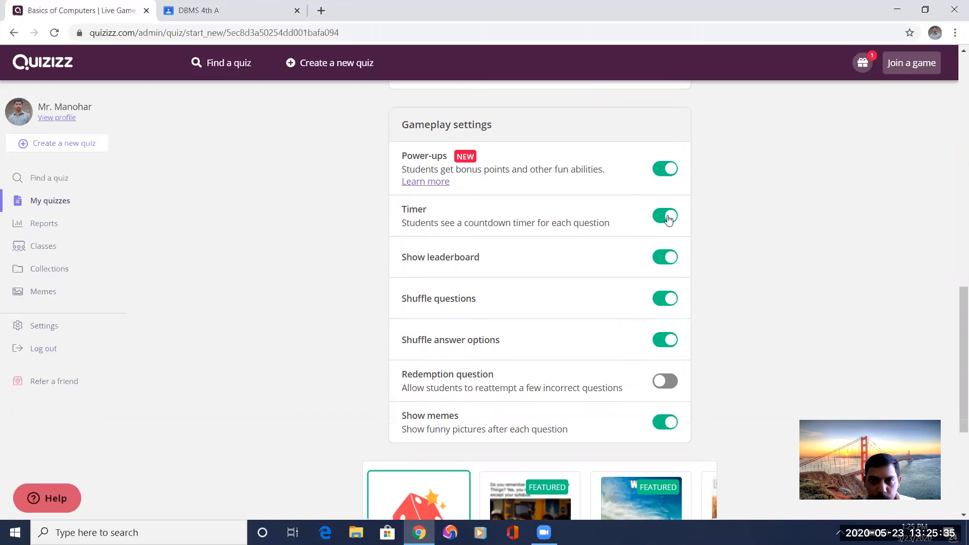
# Review the remaining gameplay settings, assign the live game to the class, and copy its join link address.
pyautogui.scroll(-1, 462, 281)
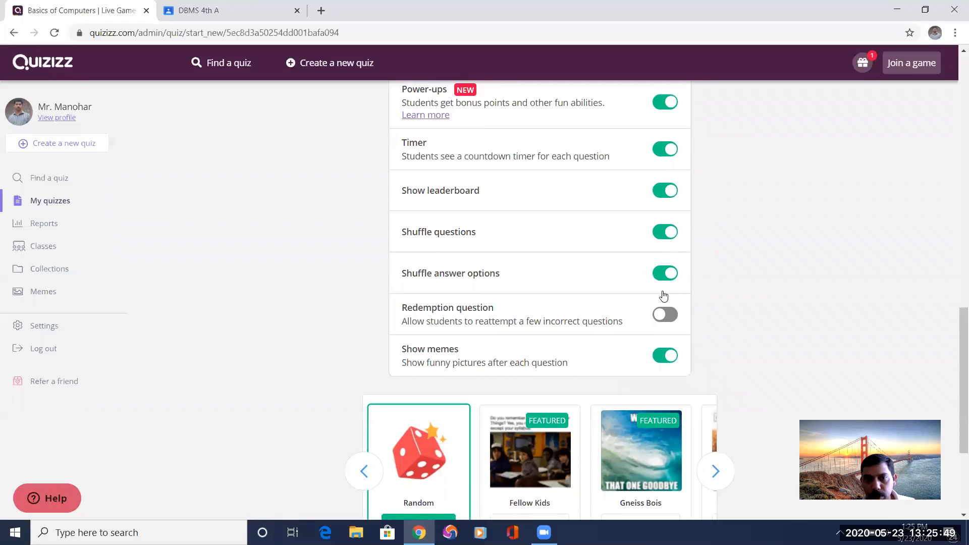
pyautogui.scroll(-2, 584, 260)
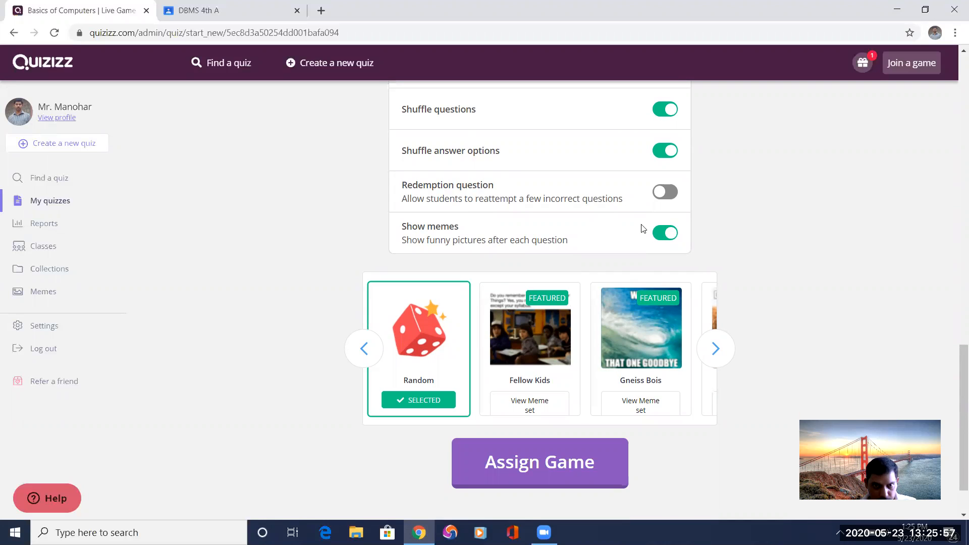
pyautogui.click(531, 462)
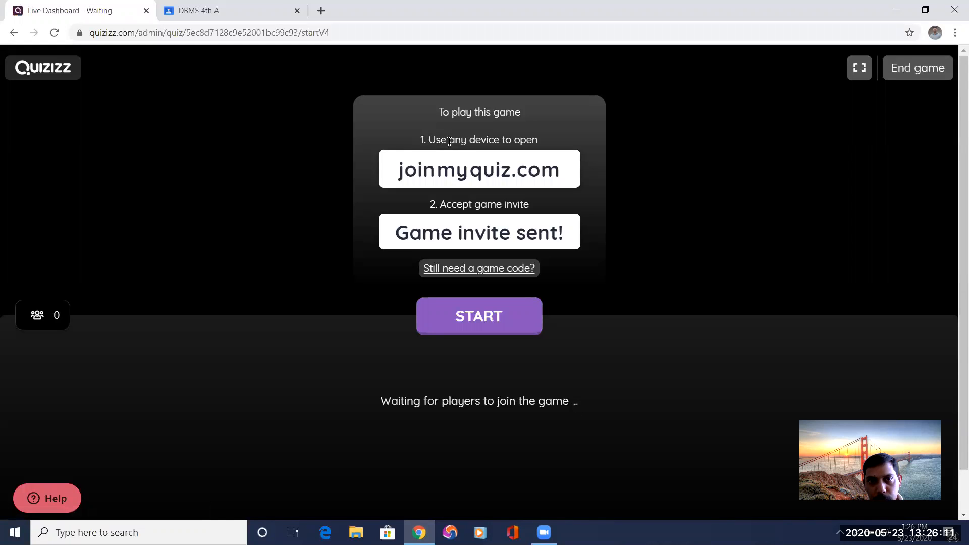
pyautogui.rightClick(473, 172)
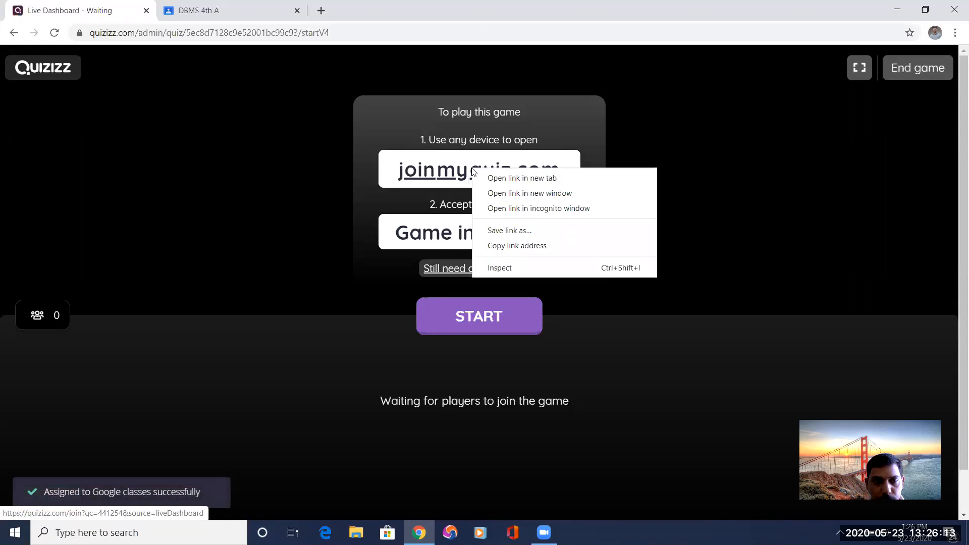
pyautogui.click(520, 246)
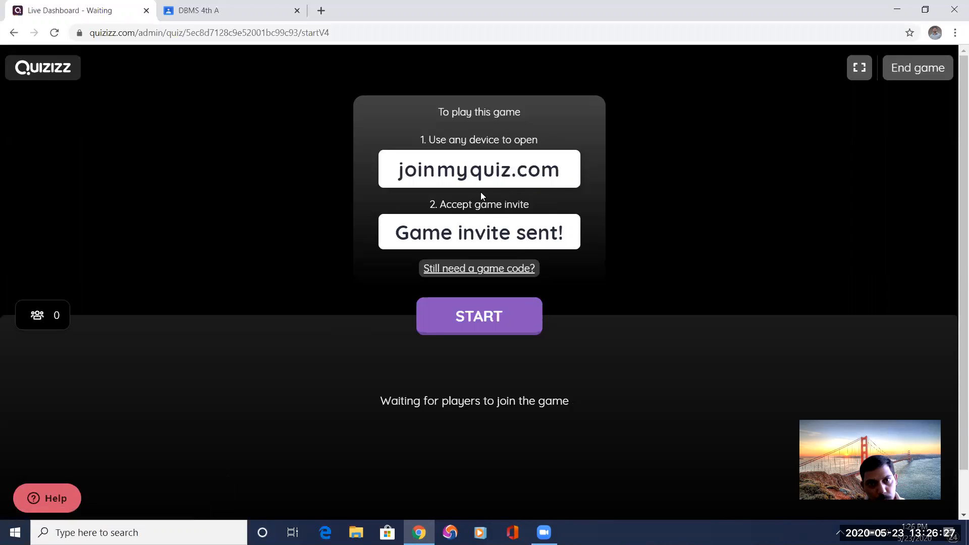
# Check the "Basic of computers quiz" assignment and its student work in the refreshed Google Classroom stream, and return to the class stream.
pyautogui.click(239, 5)
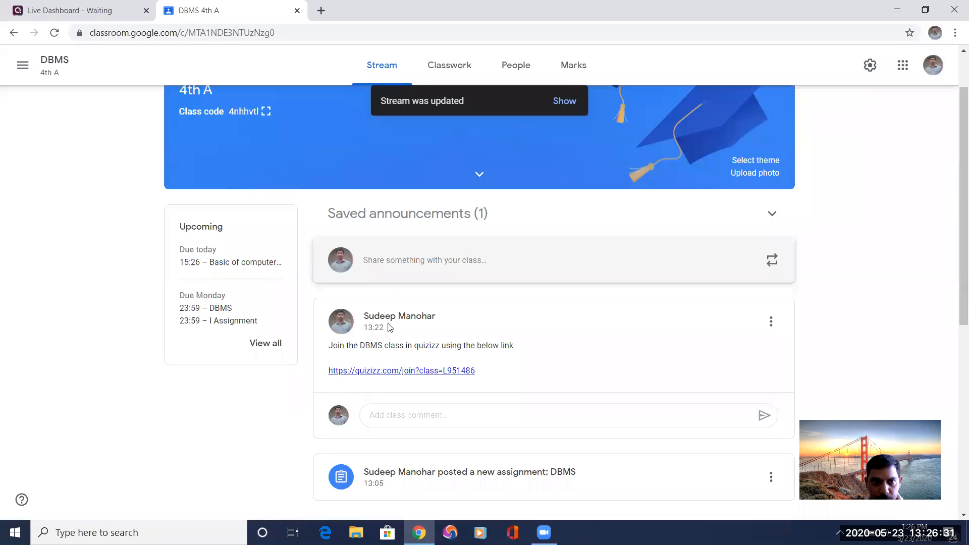
pyautogui.click(54, 33)
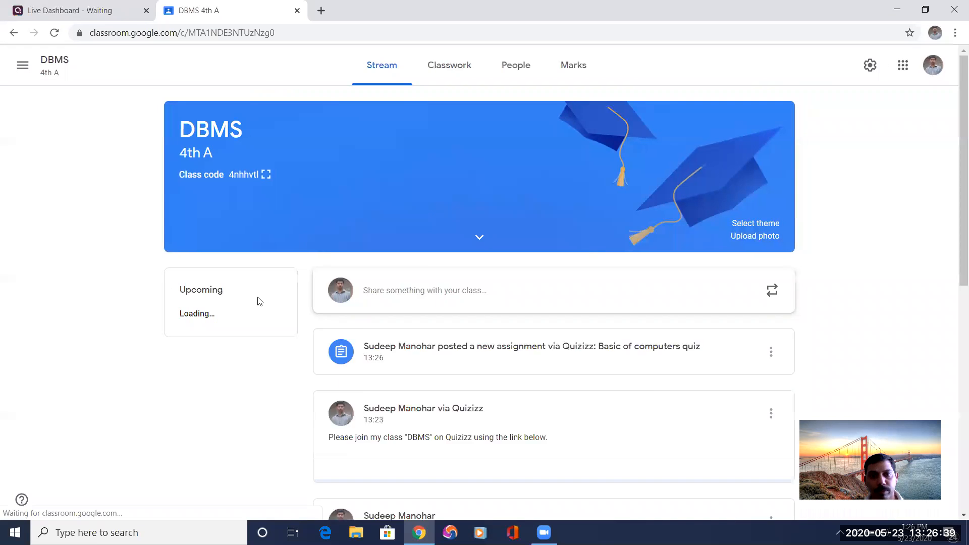
pyautogui.scroll(-2, 422, 396)
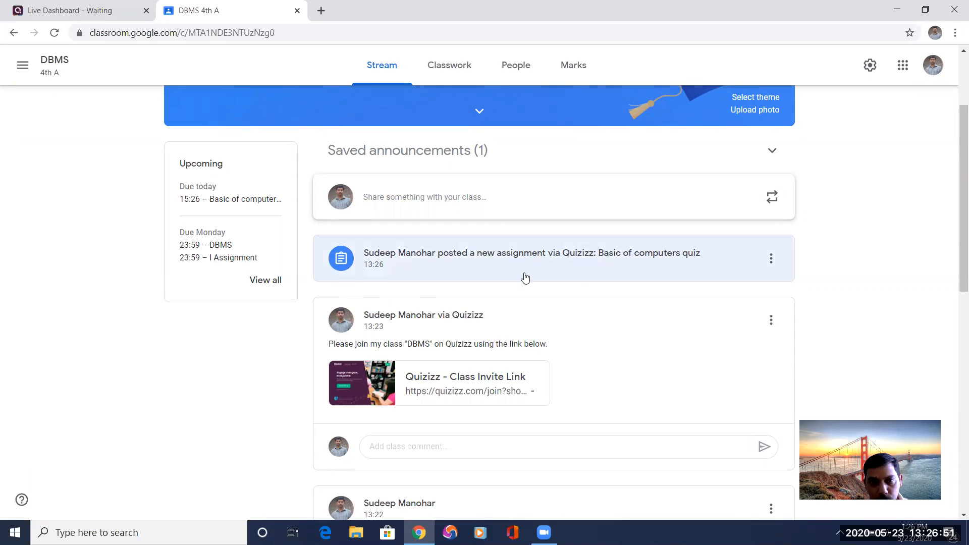
pyautogui.click(593, 258)
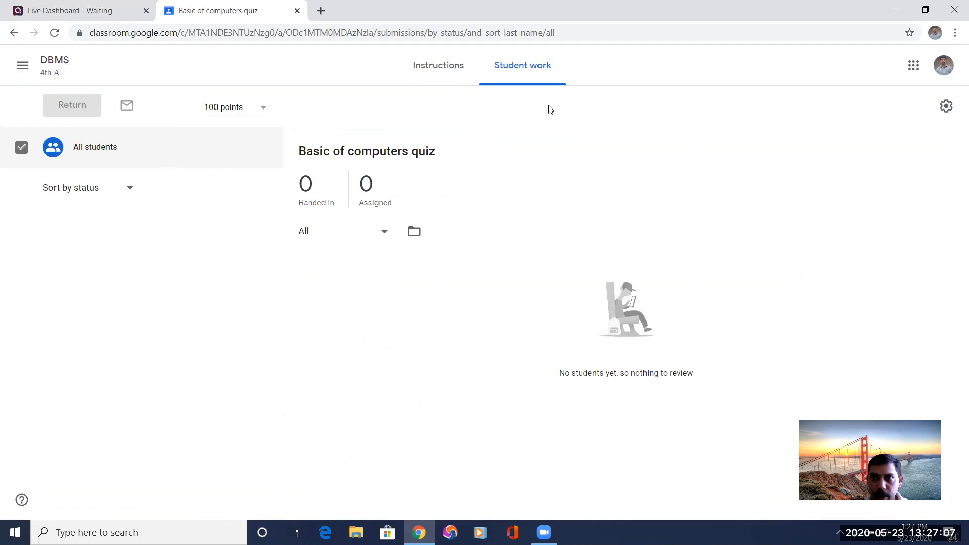
pyautogui.click(57, 63)
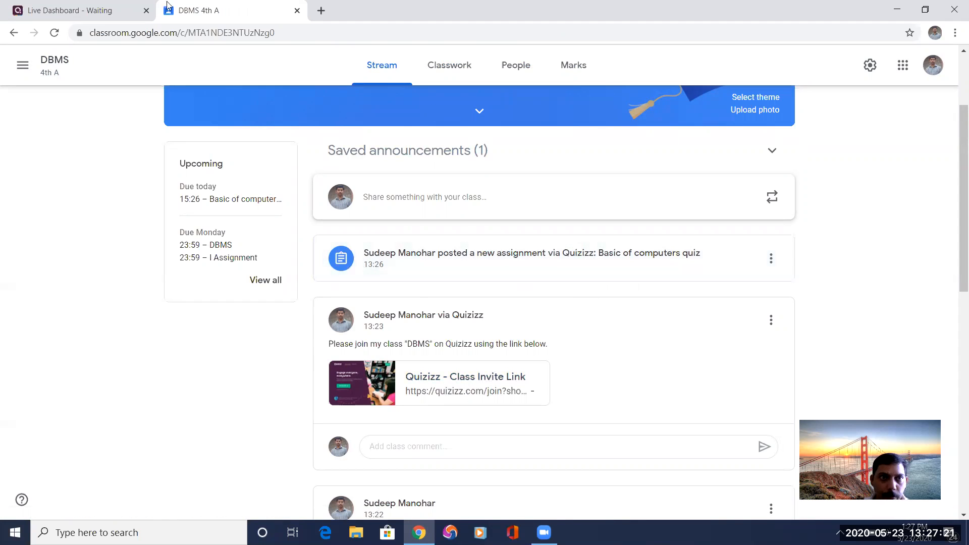
# Try to join the class-assigned game as a student by opening its copied join link in the Epic browser, and dismiss the registration request.
pyautogui.click(93, 17)
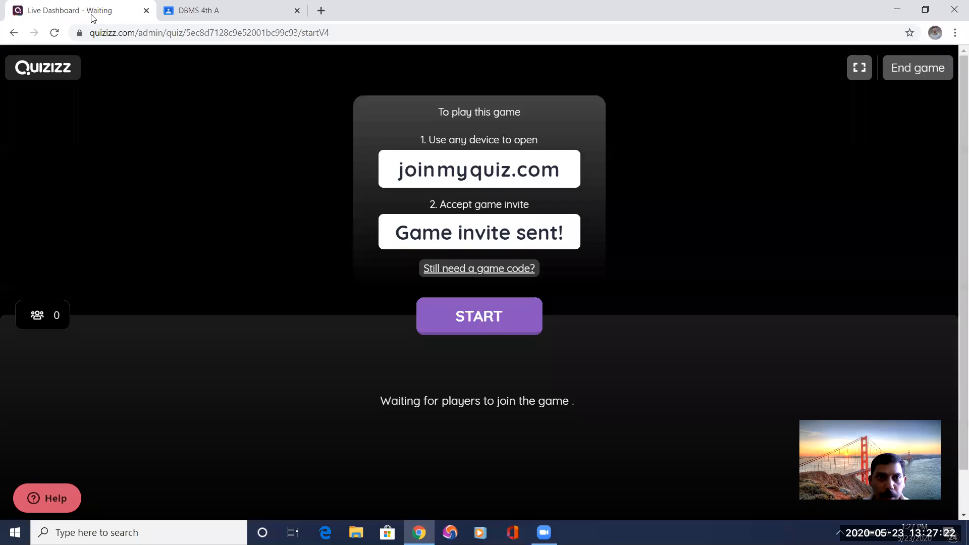
pyautogui.rightClick(465, 167)
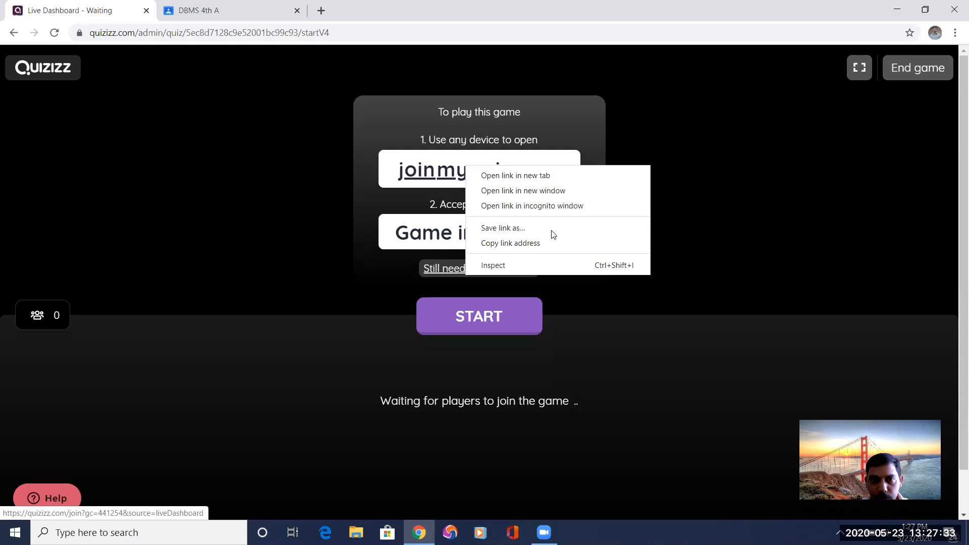
pyautogui.click(546, 243)
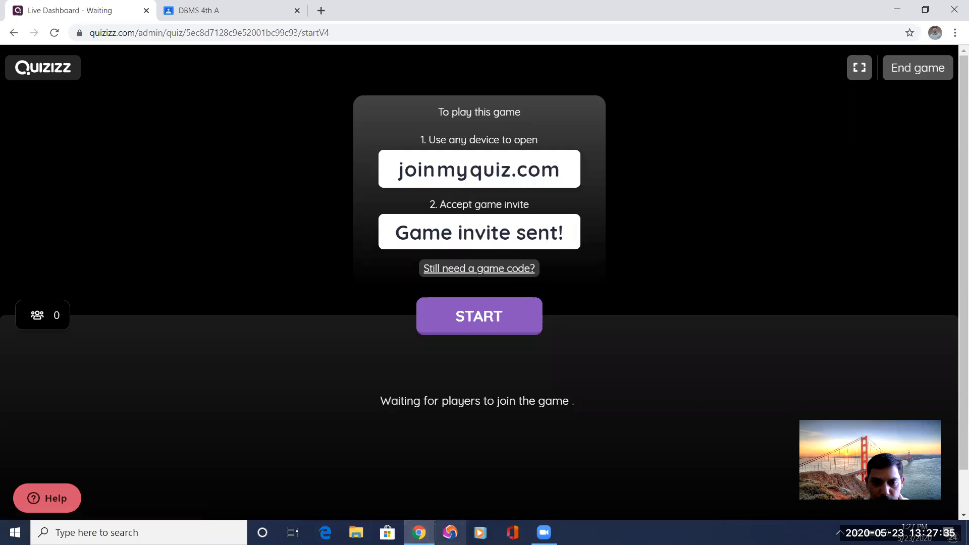
pyautogui.click(450, 533)
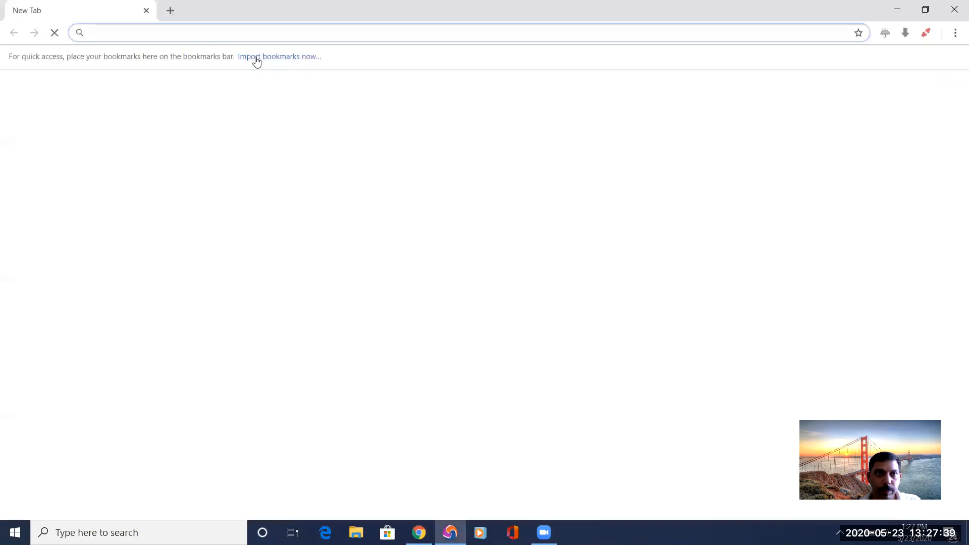
pyautogui.hotkey('ctrl', 'v')
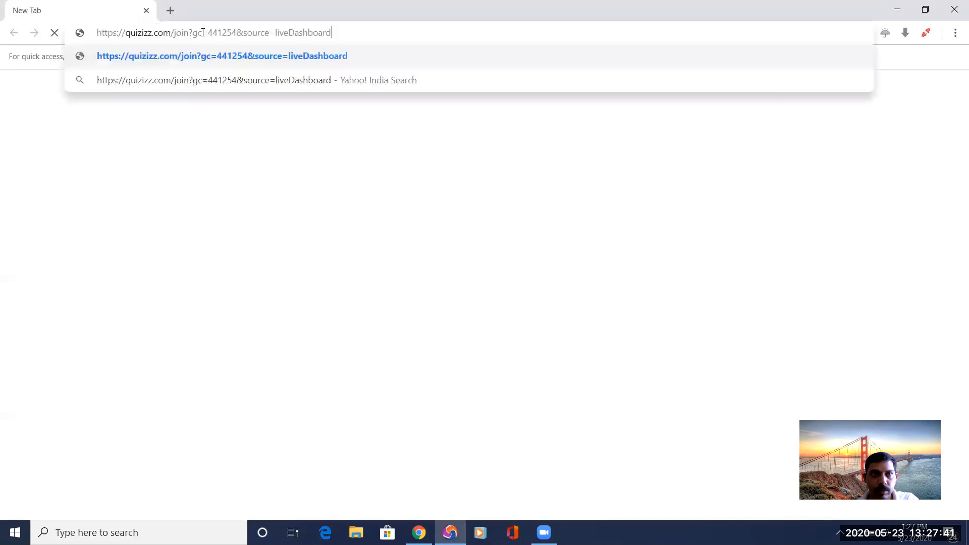
pyautogui.press('Return')
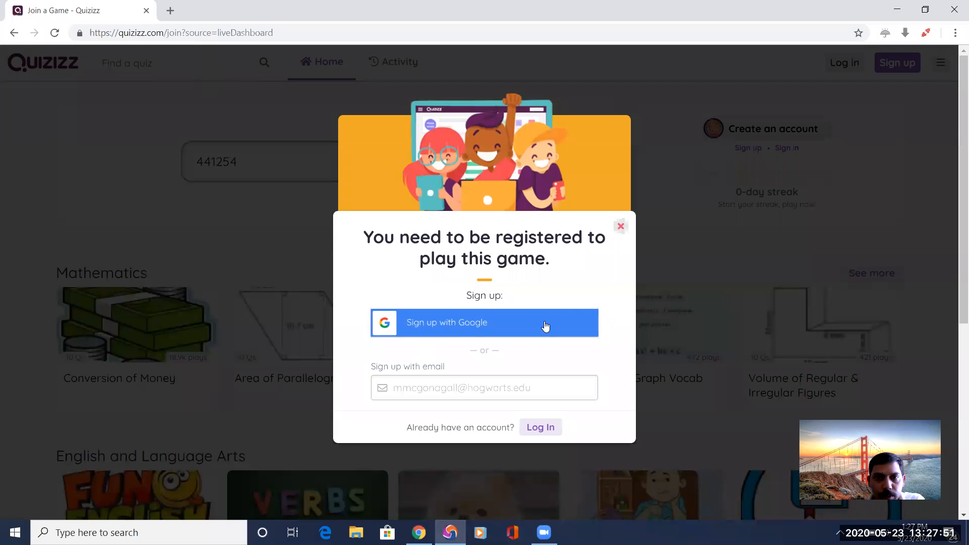
pyautogui.click(620, 227)
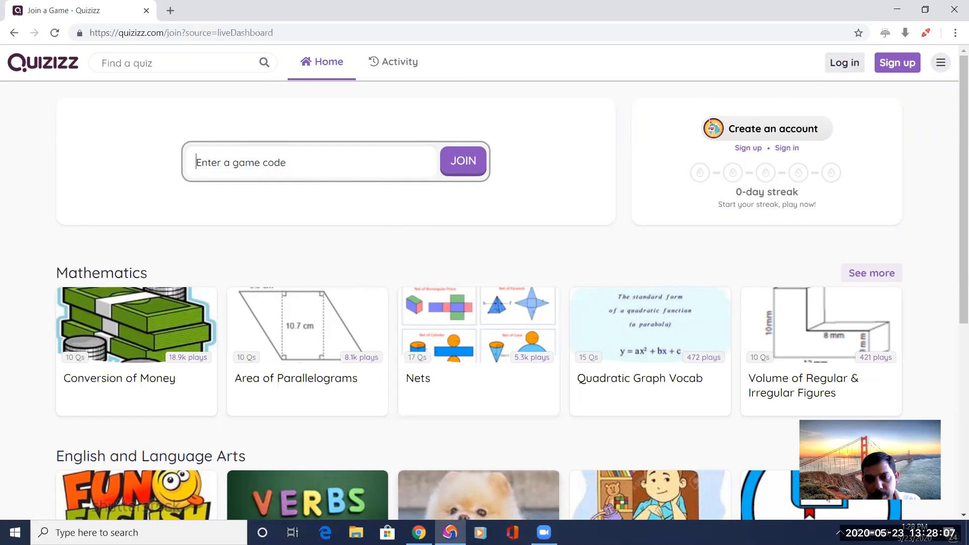
# Switch back to Chrome, leave the waiting game, and reopen the Basics of Computers quiz to set up another live game.
pyautogui.moveTo(419, 532)
pyautogui.click(422, 472)
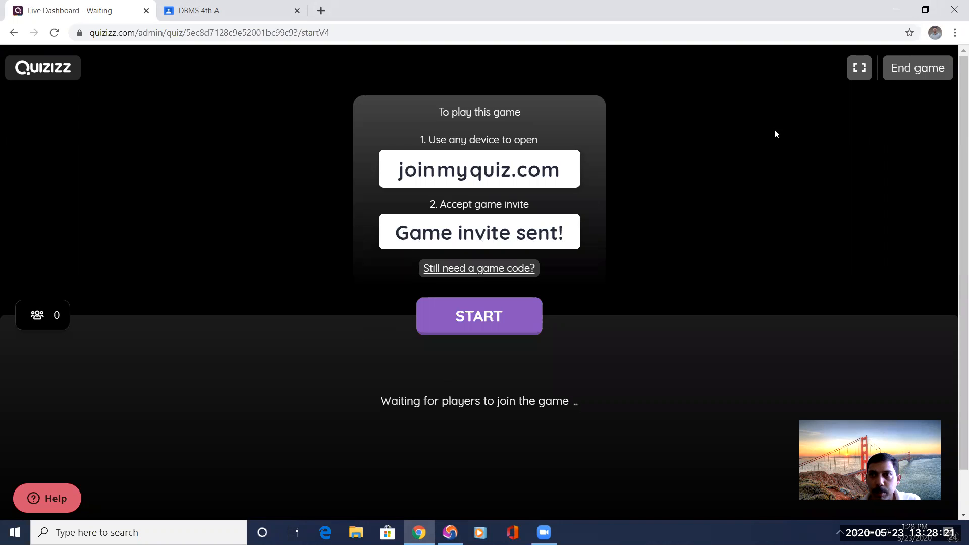
pyautogui.click(14, 32)
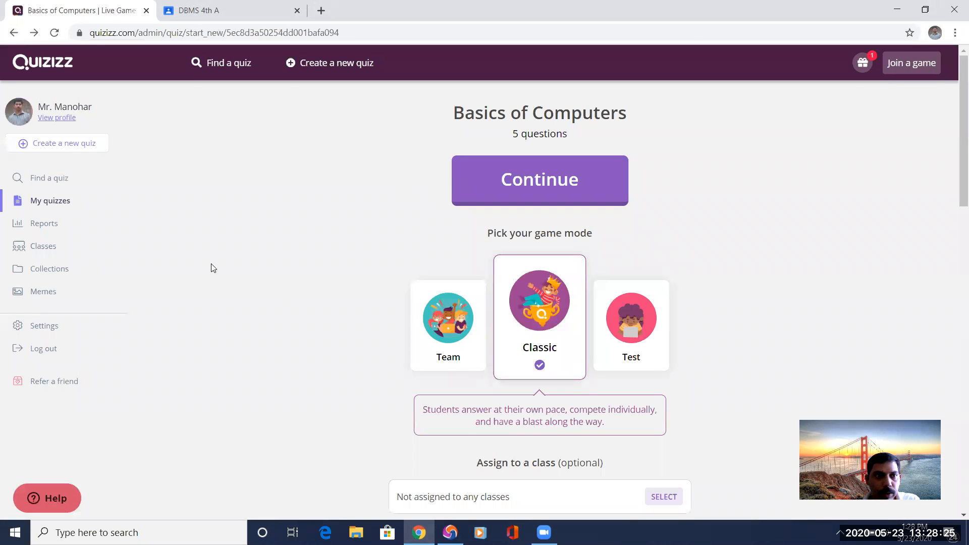
pyautogui.click(47, 203)
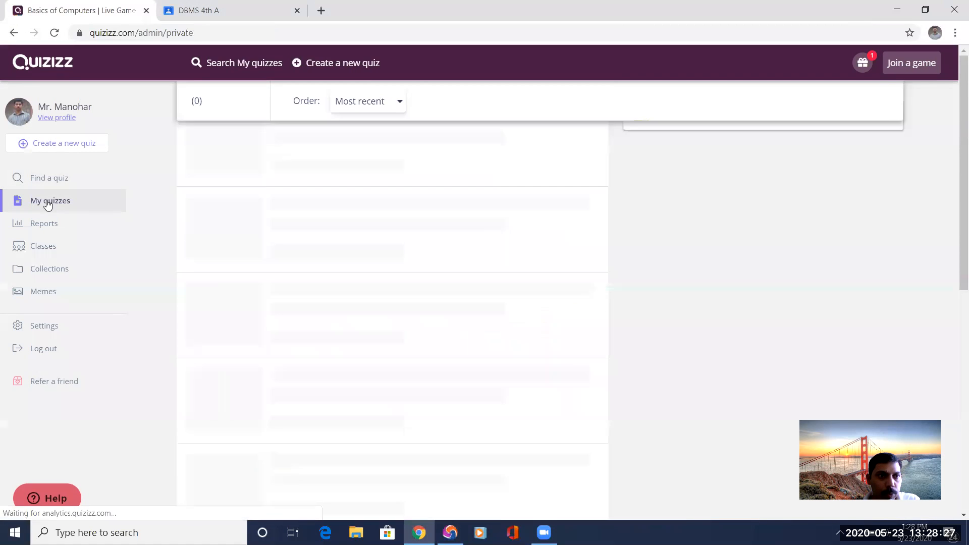
pyautogui.click(344, 159)
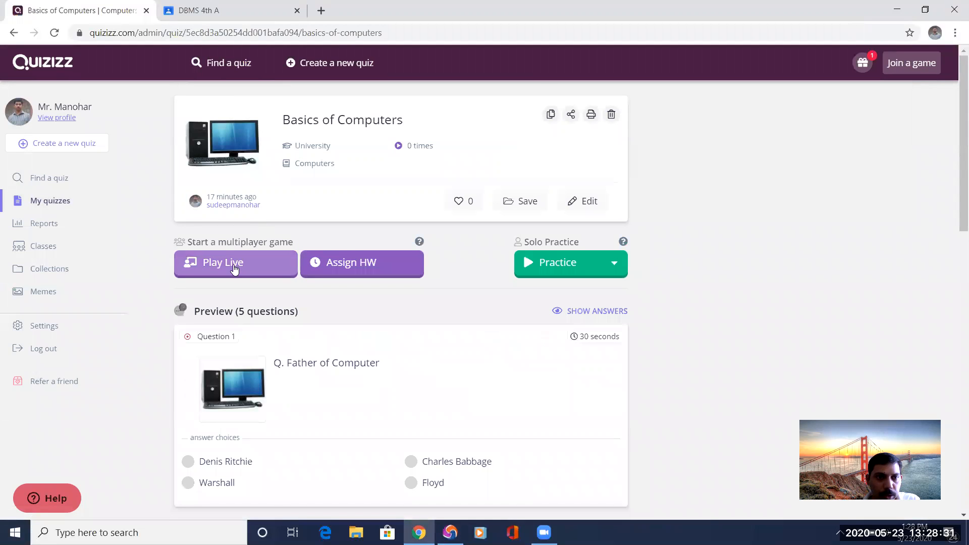
pyautogui.click(233, 268)
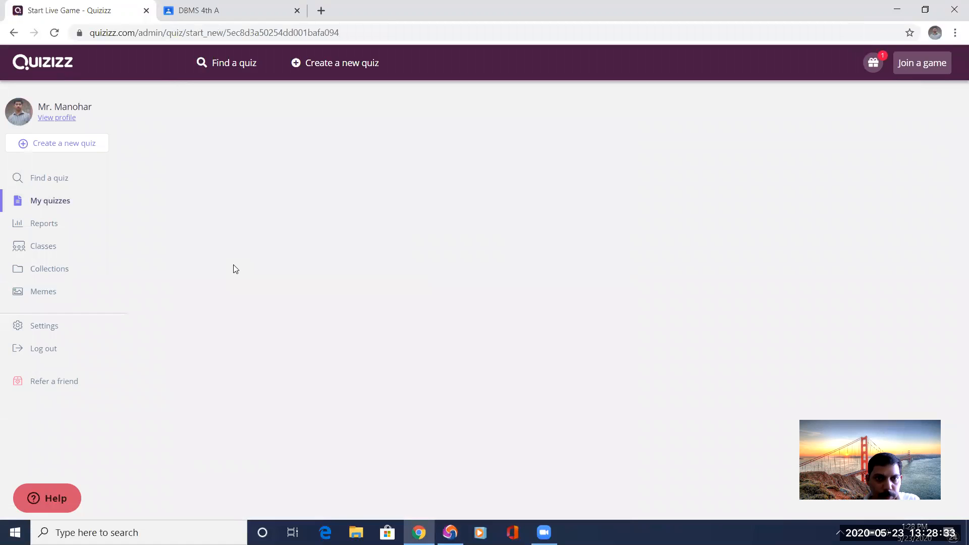
# Host the live game in Classic mode with default advanced settings and no class assigned.
pyautogui.scroll(-3, 555, 252)
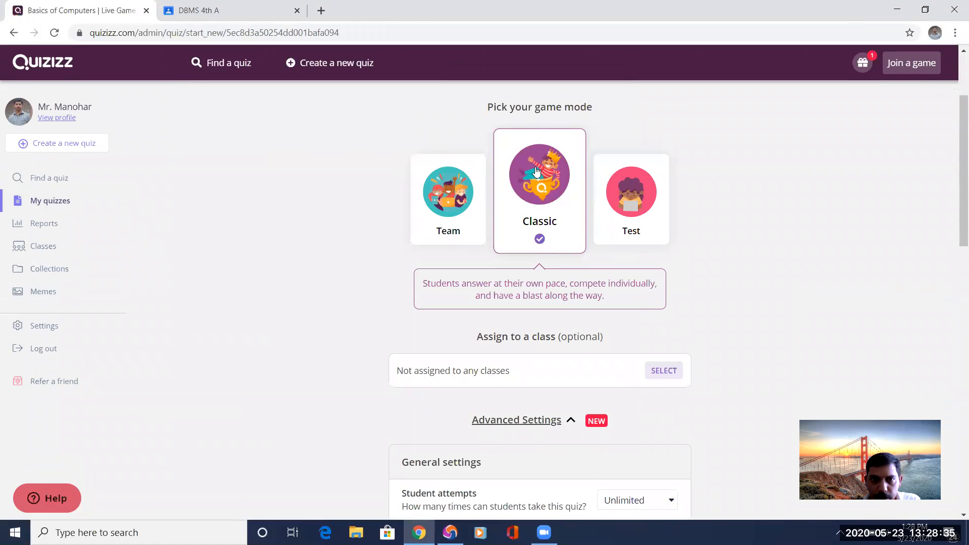
pyautogui.scroll(-1, 495, 397)
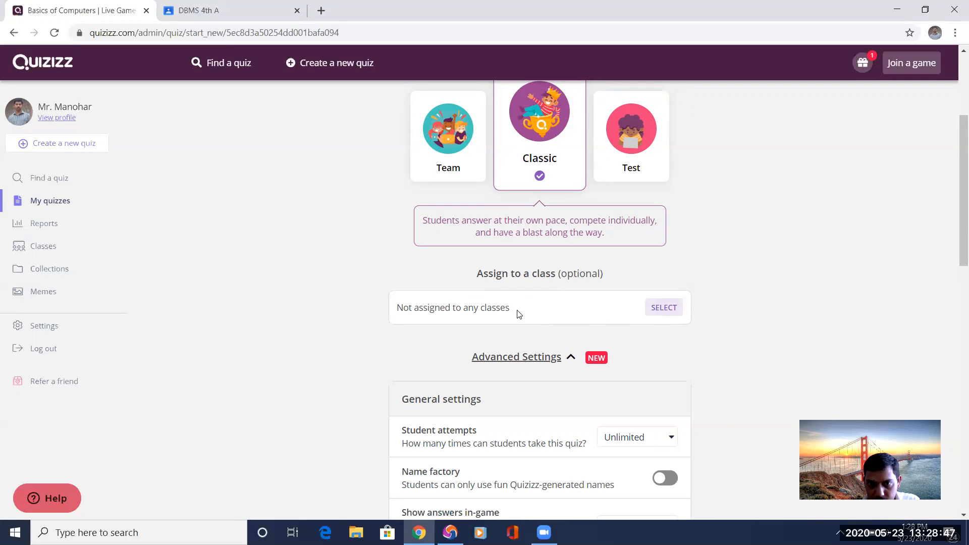
pyautogui.scroll(-11, 520, 364)
pyautogui.scroll(6, 521, 417)
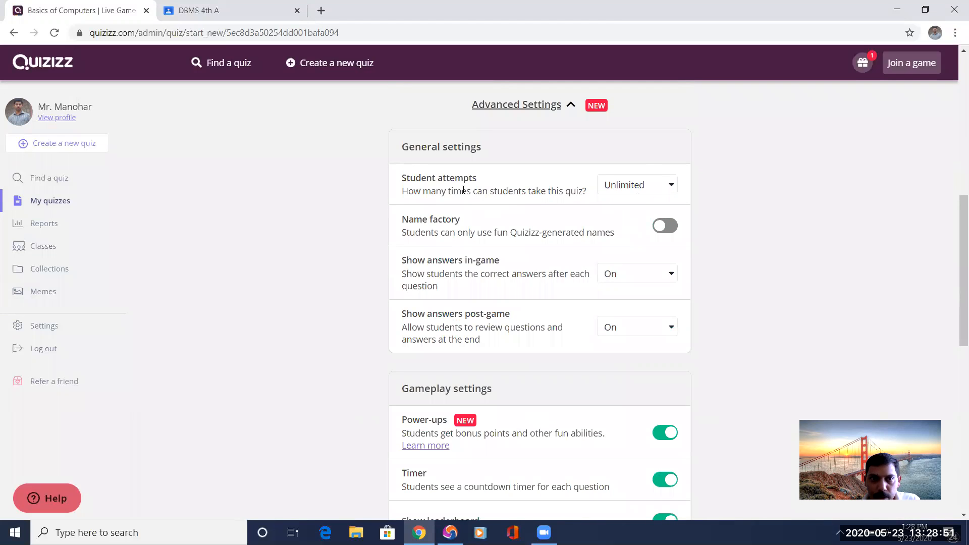
pyautogui.scroll(-5, 497, 367)
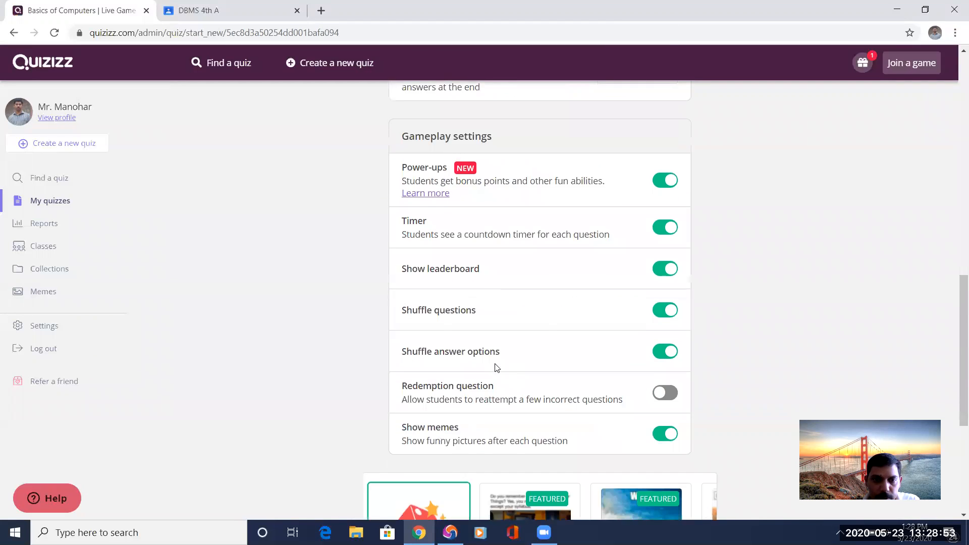
pyautogui.scroll(-5, 496, 368)
pyautogui.click(549, 399)
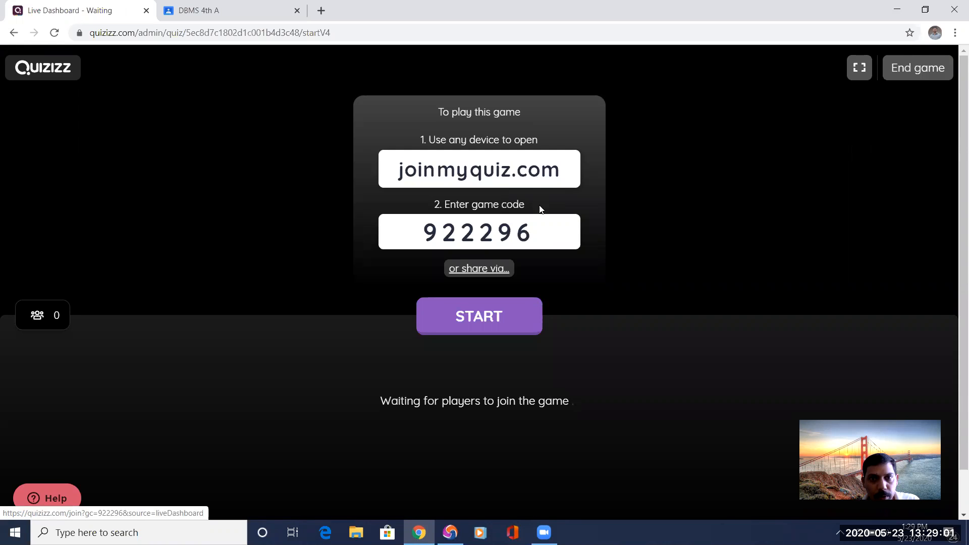
# Copy the new game's join link address and open it in the Epic browser to reach the student name entry page.
pyautogui.moveTo(540, 234); pyautogui.dragTo(392, 235)
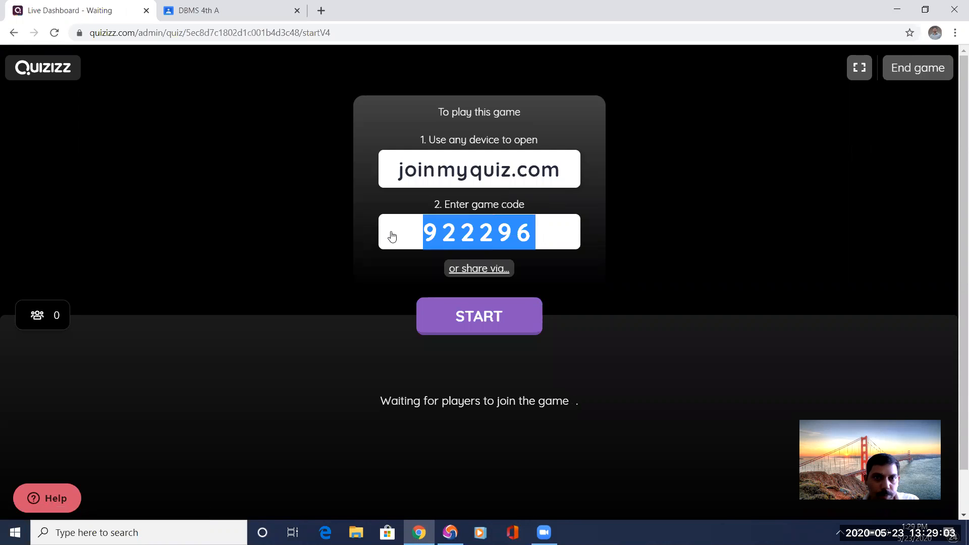
pyautogui.rightClick(493, 172)
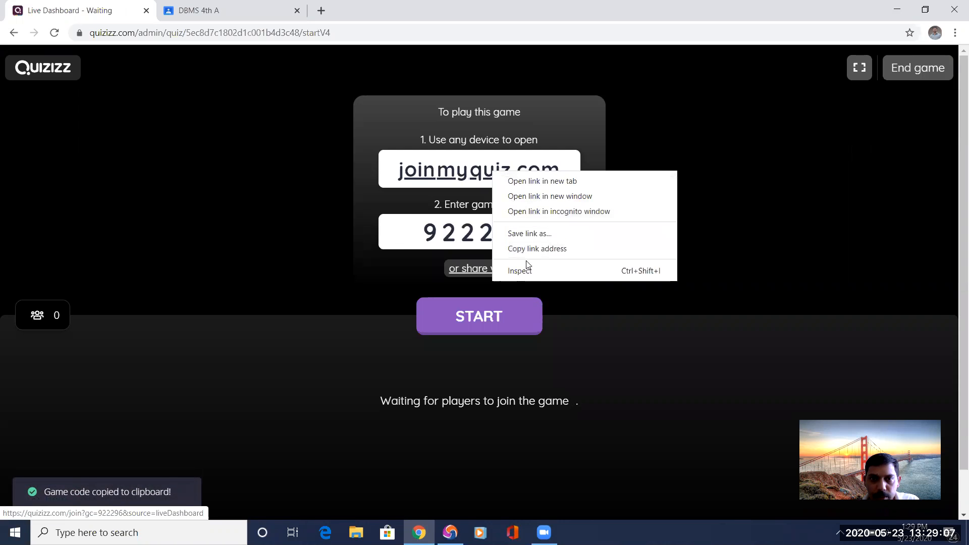
pyautogui.click(533, 248)
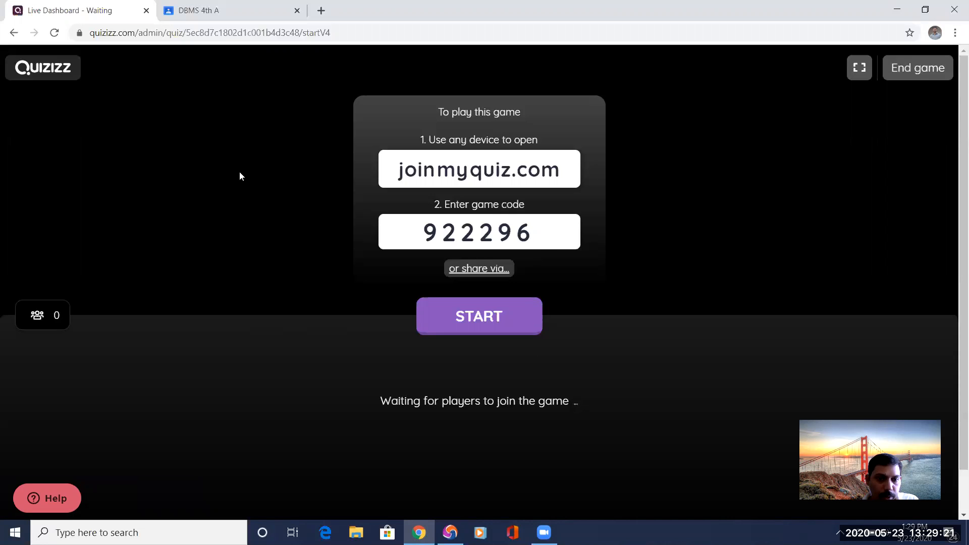
pyautogui.click(450, 531)
pyautogui.click(190, 28)
pyautogui.hotkey('ctrl', 'v')
pyautogui.press('Return')
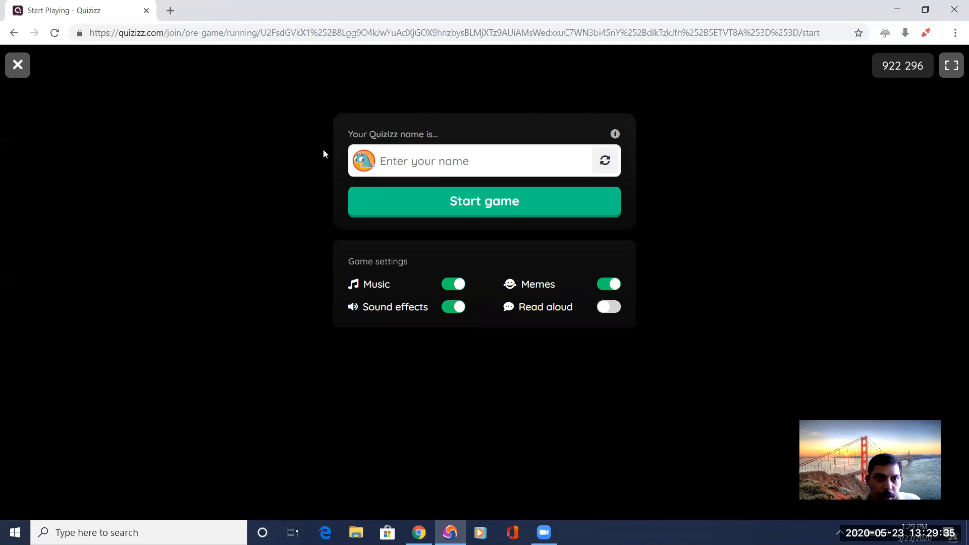
# Open quizizz.com/join in a new browser tab to reach the game code entry page.
pyautogui.click(171, 11)
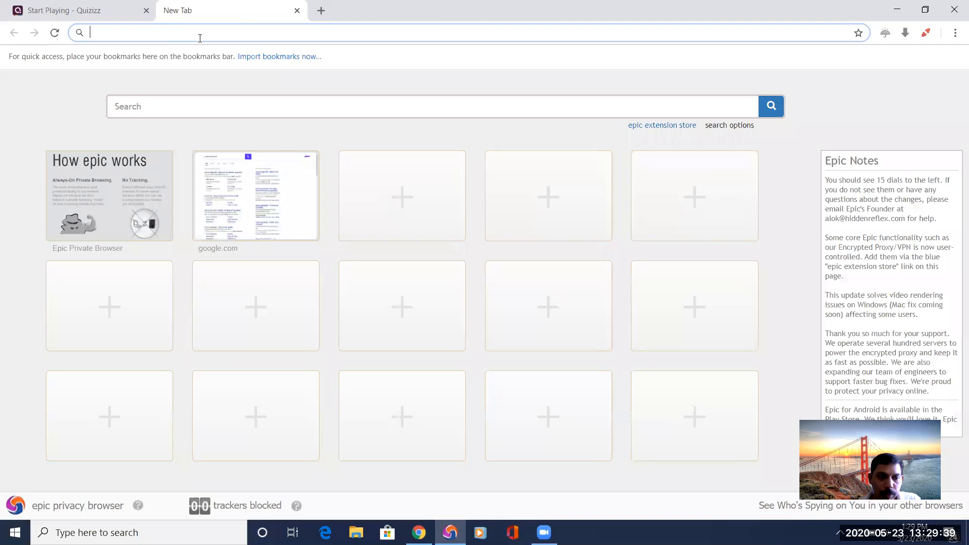
pyautogui.write('quiz')
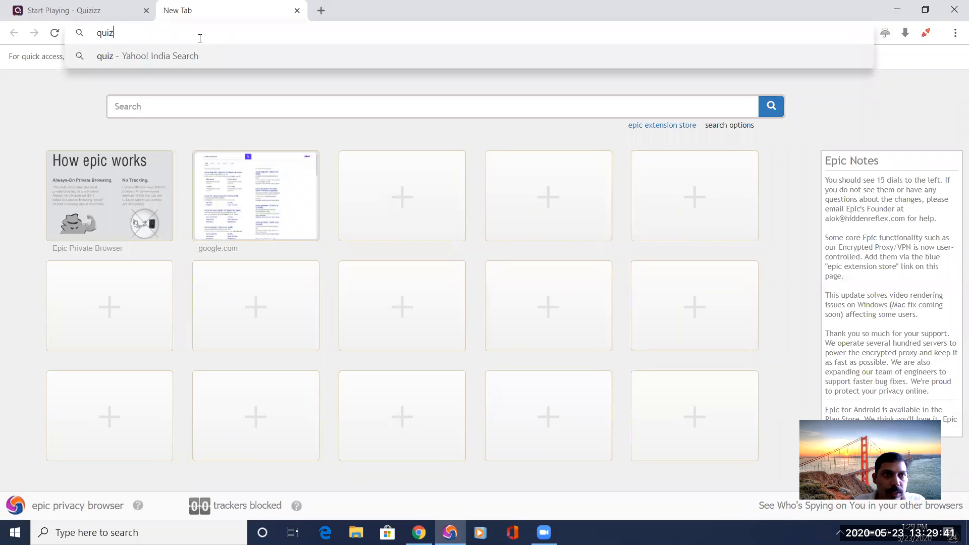
pyautogui.write('izz.com/j')
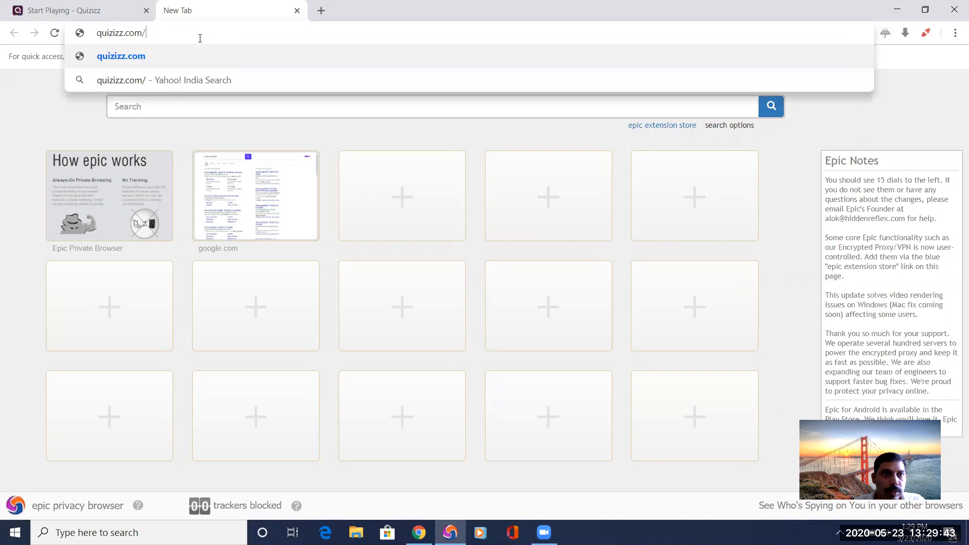
pyautogui.write('oin')
pyautogui.press('Return')
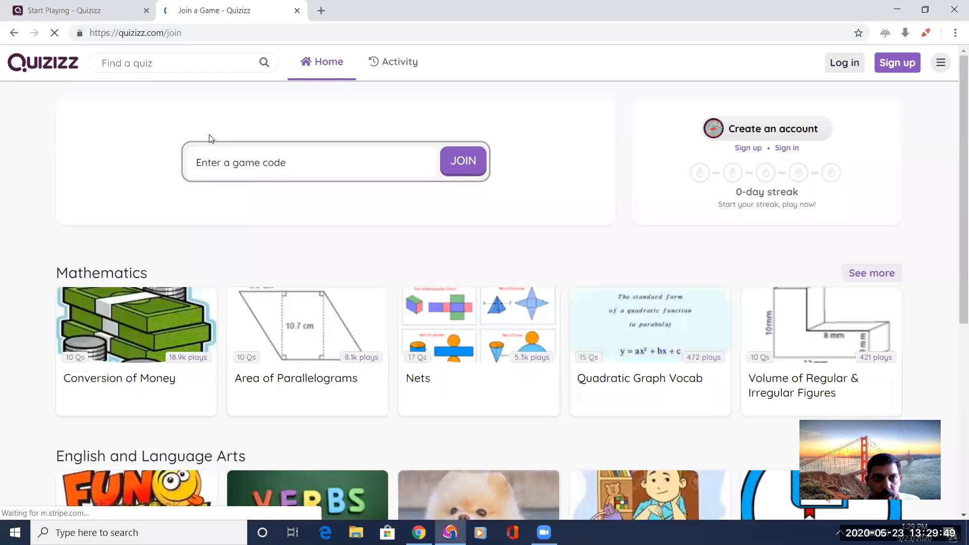
# Look up the game code on the live dashboard and join game 922296 in the Epic browser.
pyautogui.click(260, 163)
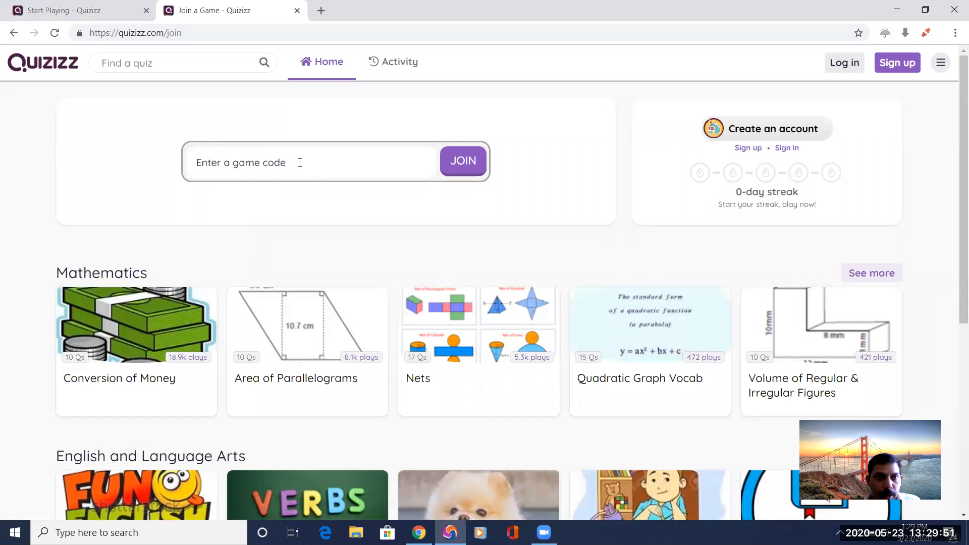
pyautogui.hotkey('alt', 'Tab')
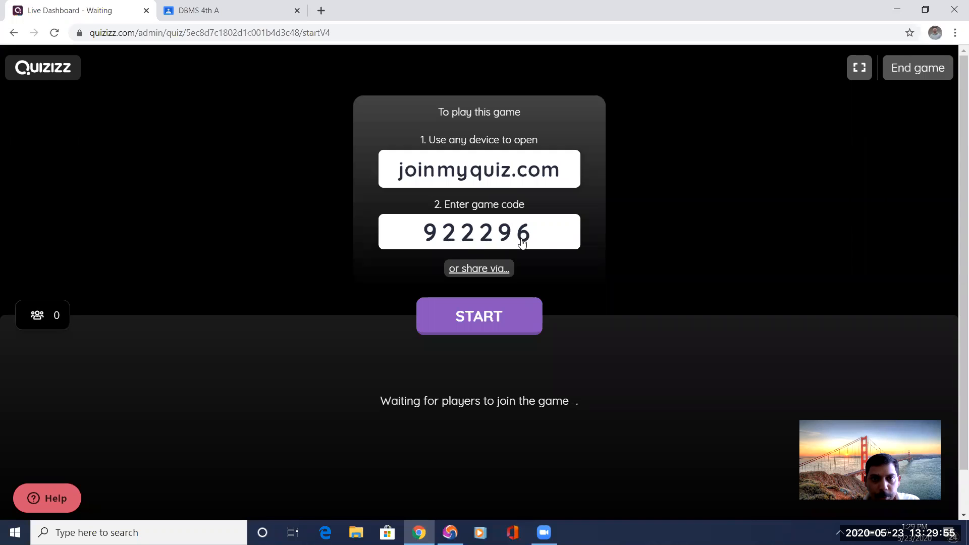
pyautogui.hotkey('alt', 'Tab')
pyautogui.write('92296')
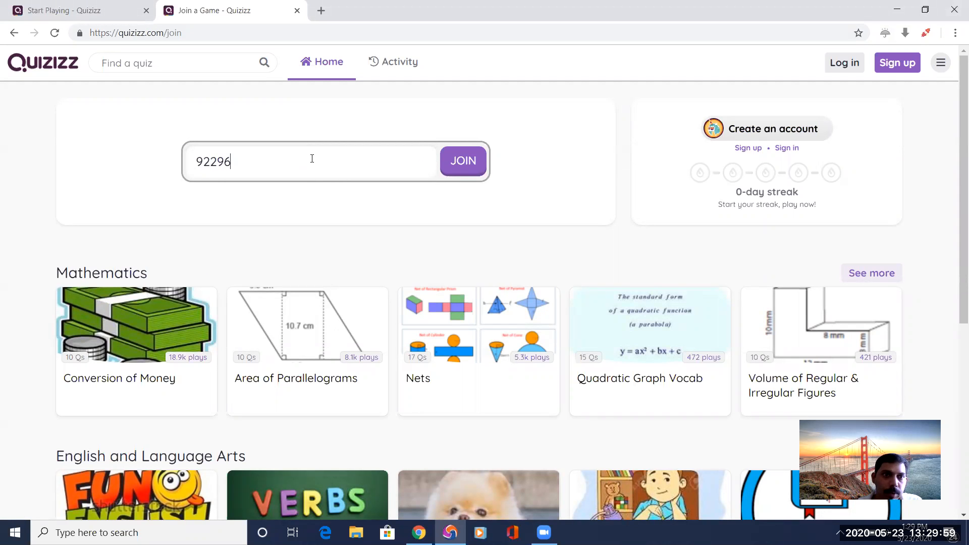
pyautogui.write('2')
pyautogui.click(460, 161)
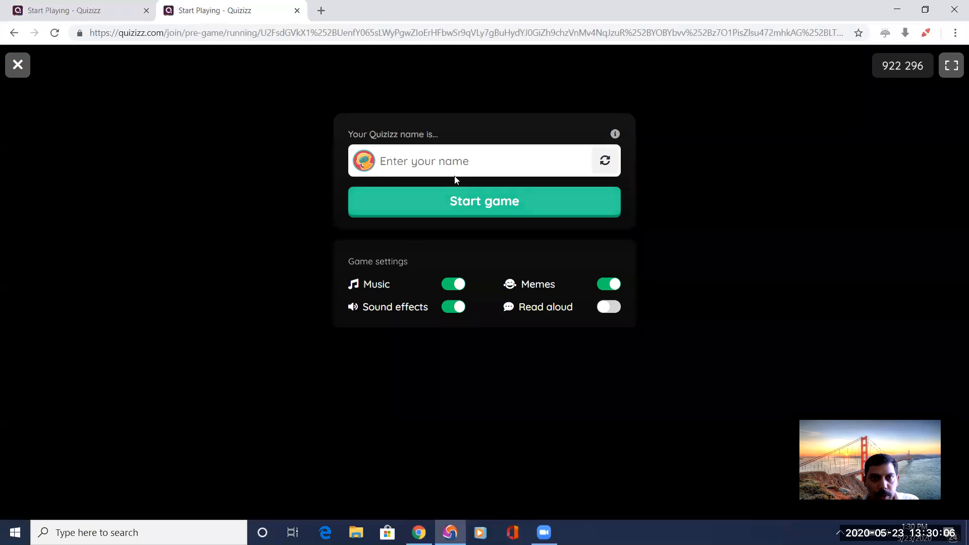
# Enter the first student's name as the Quizizz name and start the game as that player.
pyautogui.click(462, 166)
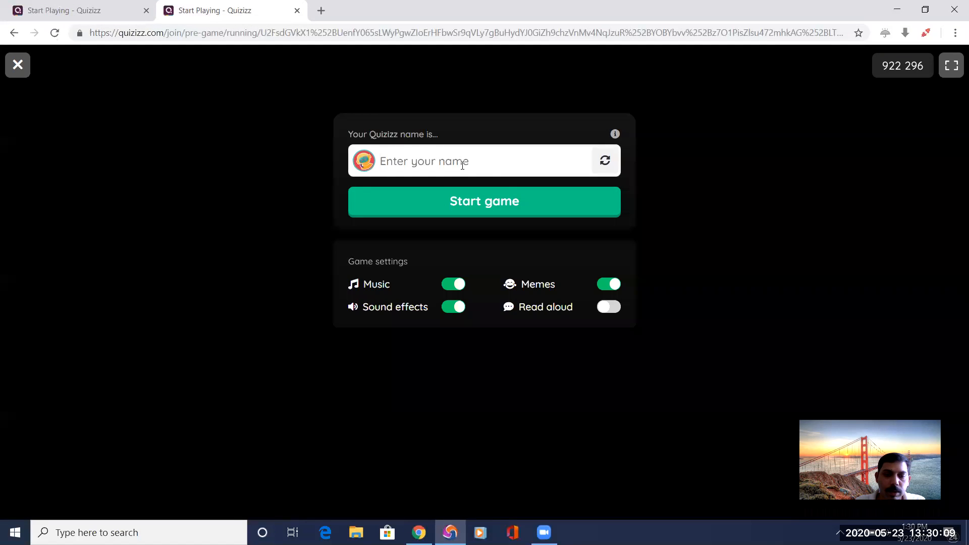
pyautogui.write('Alan')
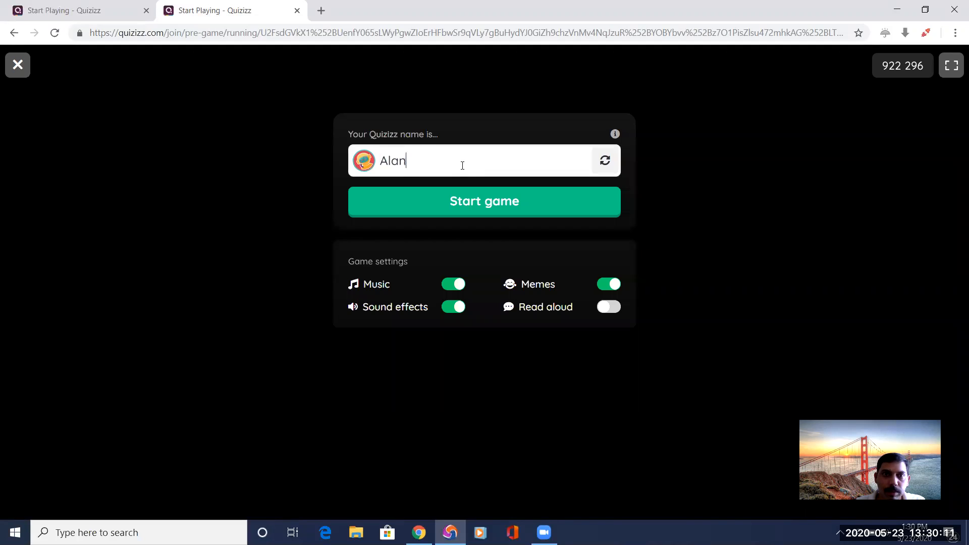
pyautogui.click(472, 202)
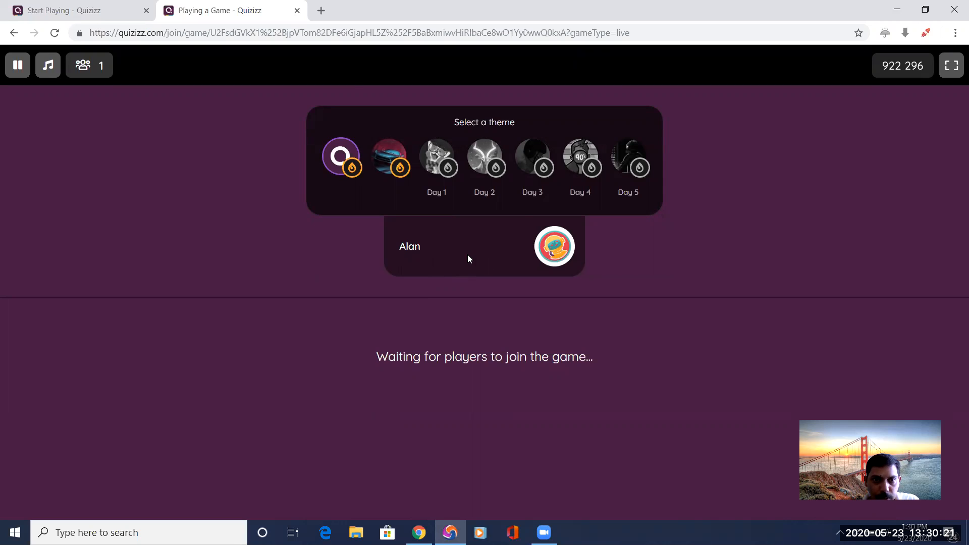
# Copy the join link address from the Chrome live dashboard and open it in Microsoft Edge.
pyautogui.hotkey('alt', 'Tab')
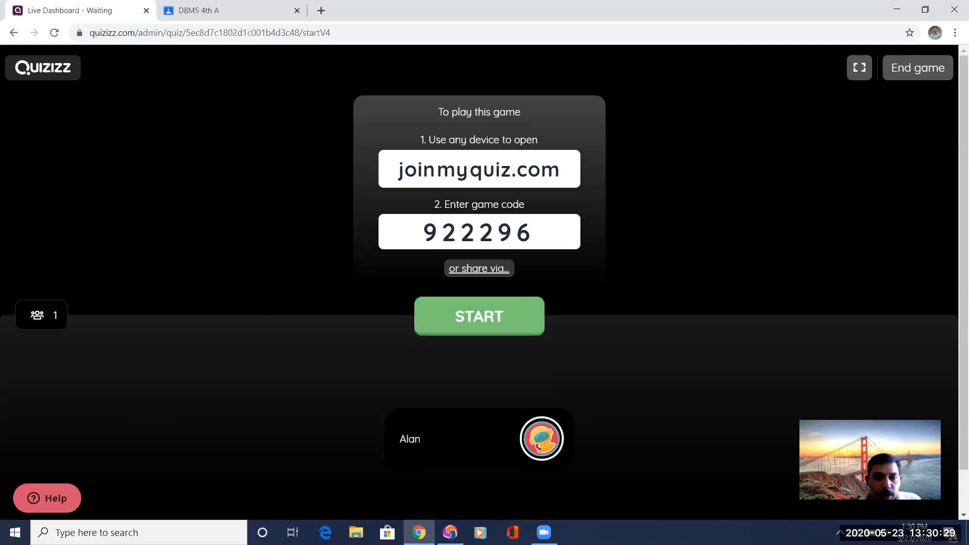
pyautogui.click(325, 532)
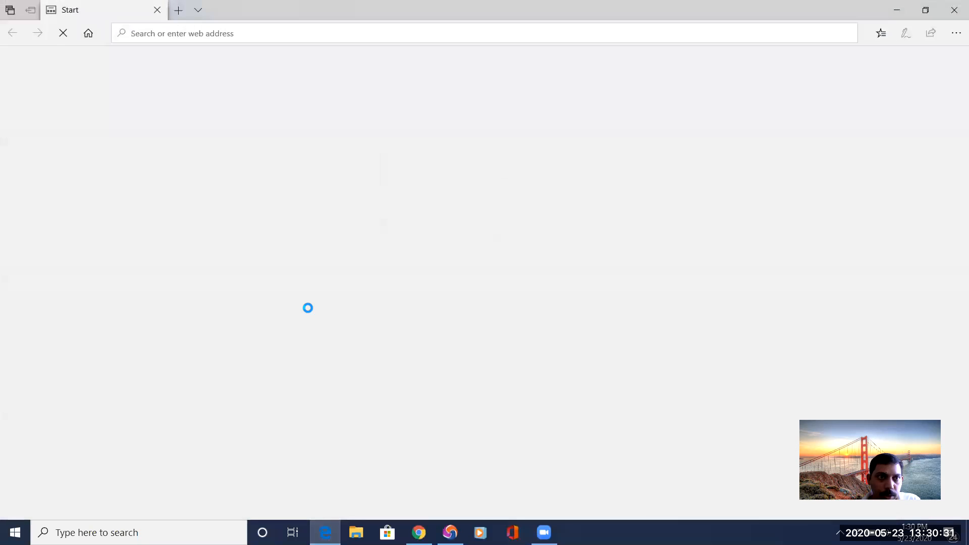
pyautogui.hotkey('alt', 'Tab')
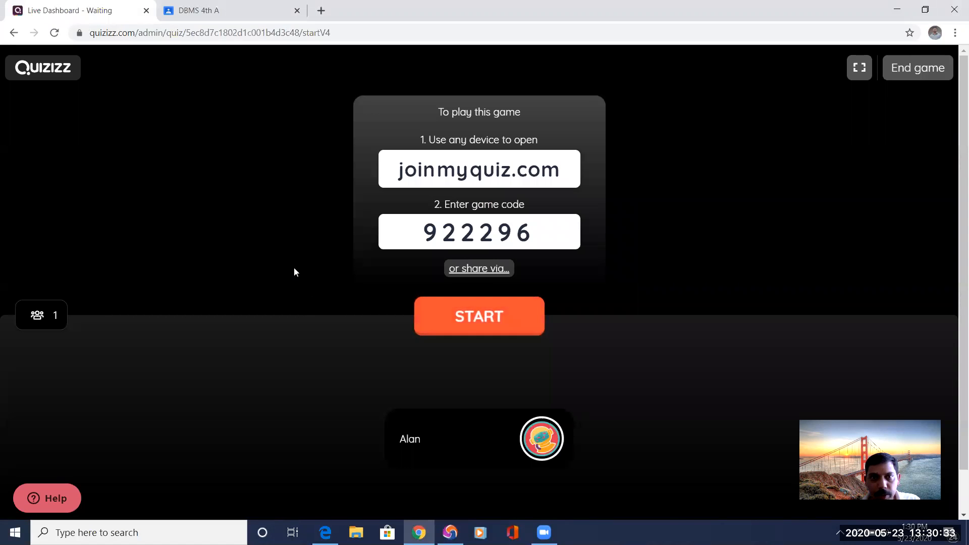
pyautogui.rightClick(494, 171)
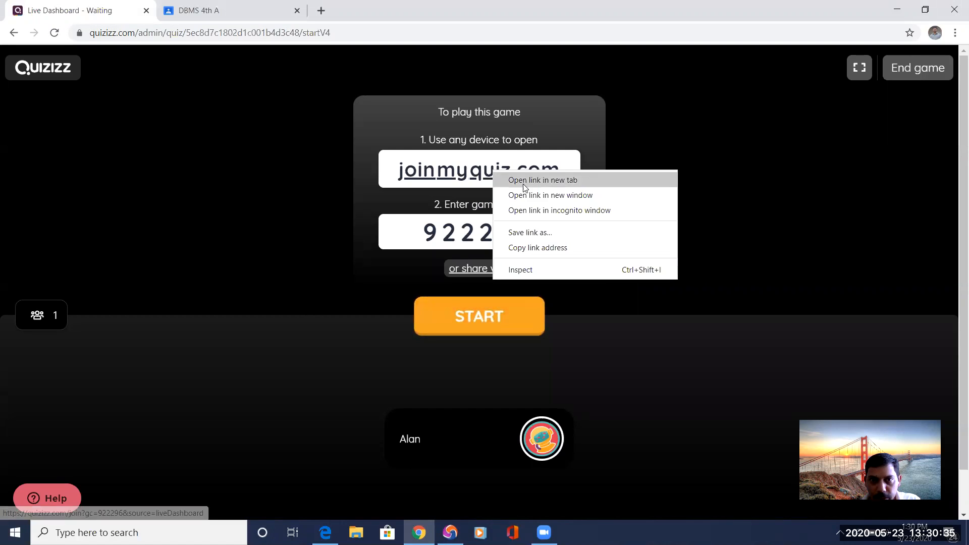
pyautogui.click(541, 250)
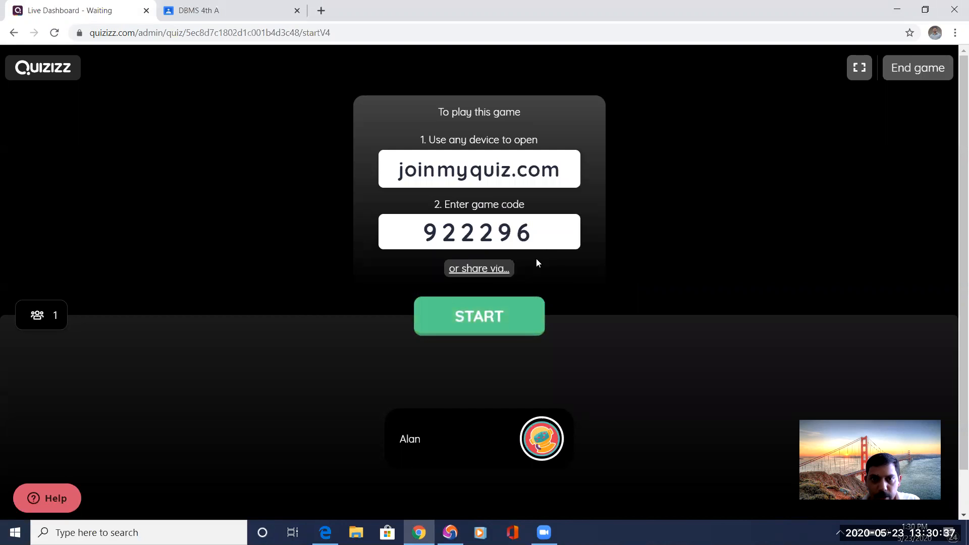
pyautogui.hotkey('alt', 'Tab')
pyautogui.click(226, 33)
pyautogui.write('https://quizizz.com/join?gc=922296&source=liveDashboard')
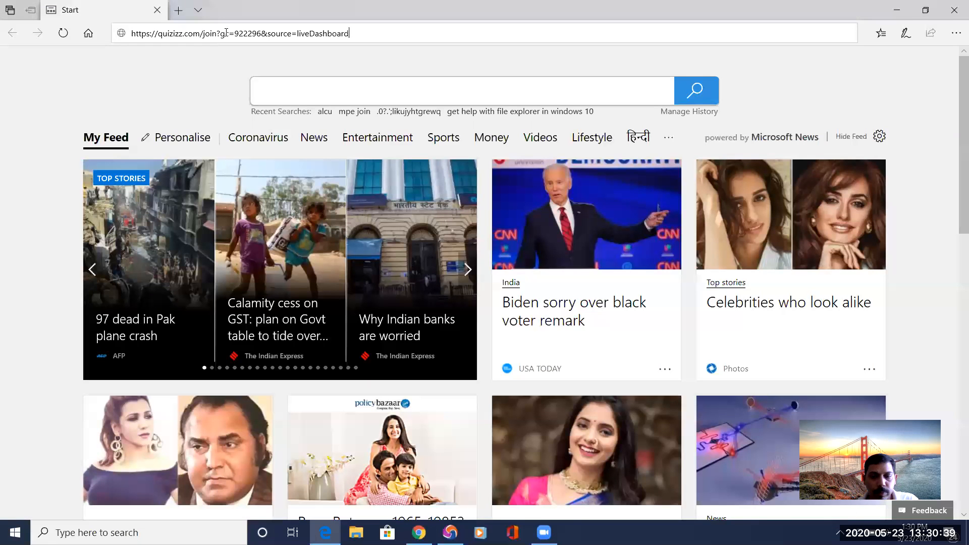
pyautogui.press('Return')
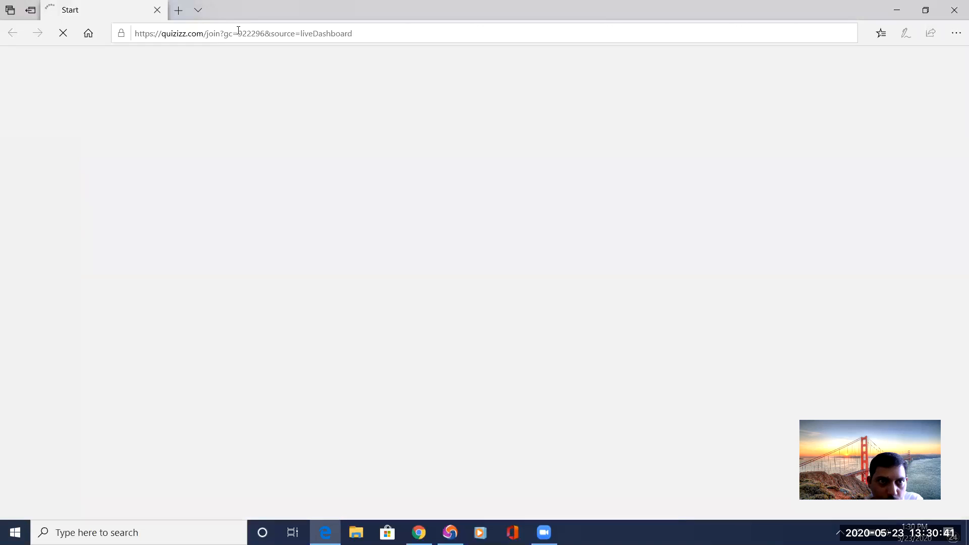
pyautogui.moveTo(238, 33); pyautogui.dragTo(263, 33)
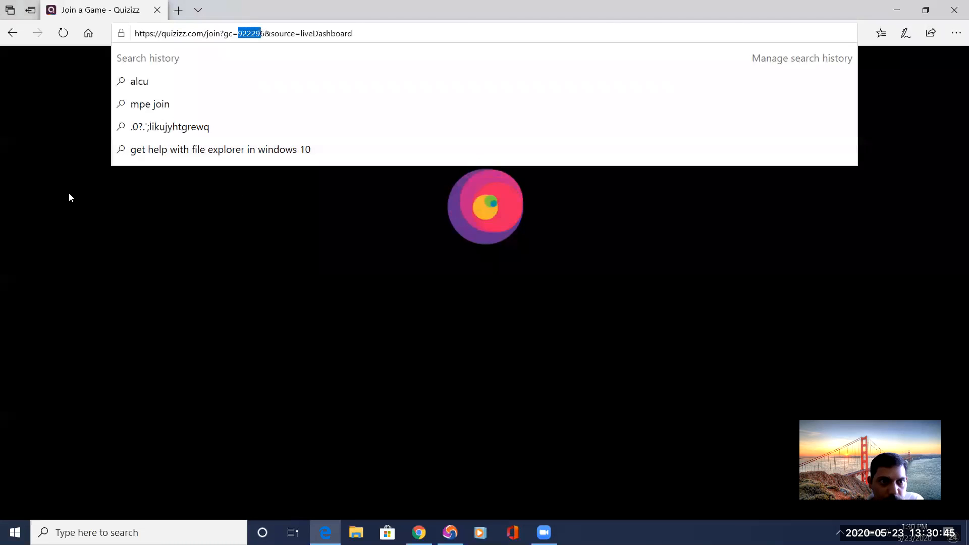
pyautogui.click(70, 195)
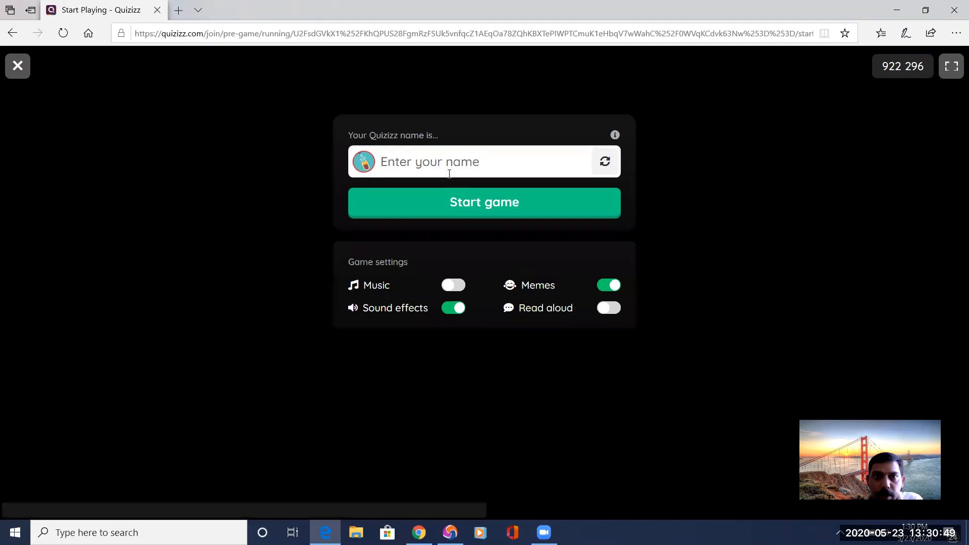
# Enter the second student's name in Edge, replacing the first entry, and start the game as that player.
pyautogui.click(448, 162)
pyautogui.write('Arun')
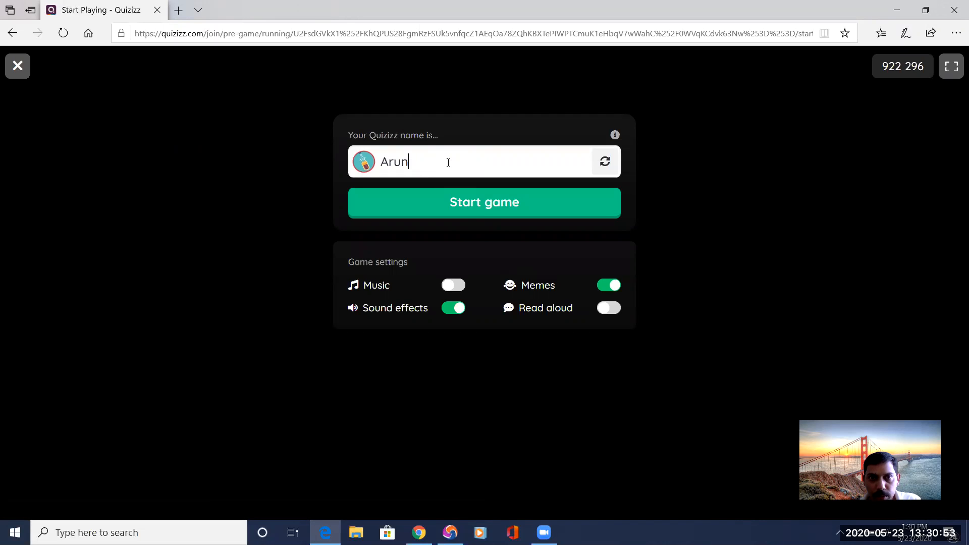
pyautogui.moveTo(448, 162); pyautogui.dragTo(358, 157)
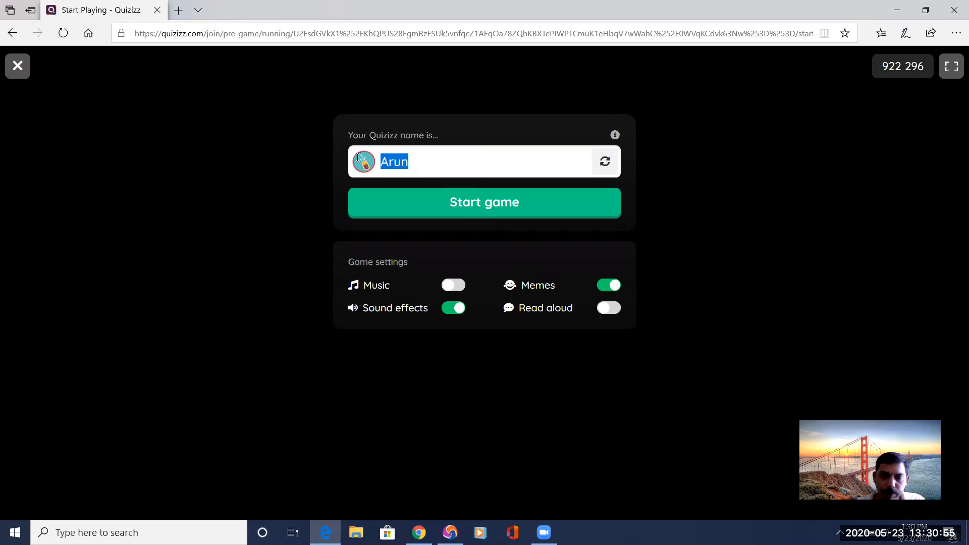
pyautogui.write('Hea')
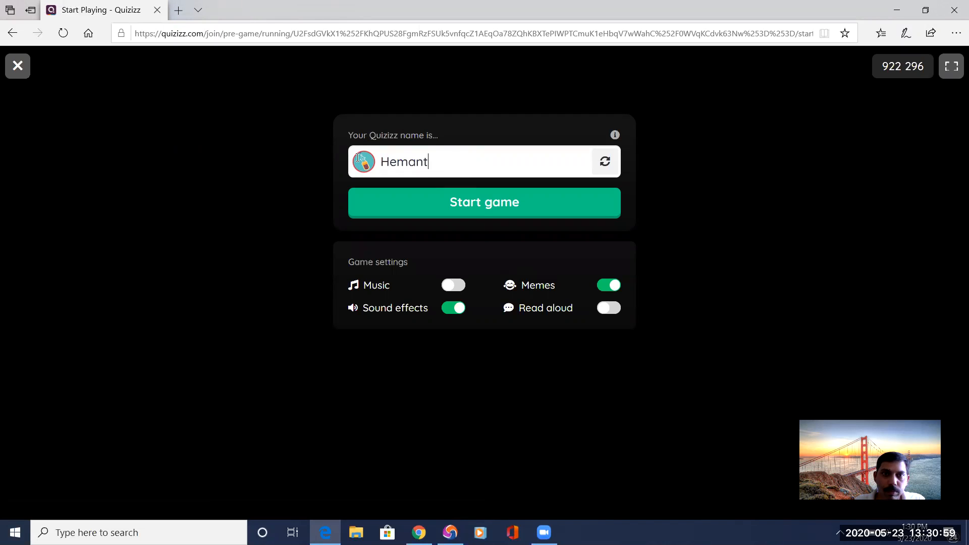
pyautogui.click(434, 200)
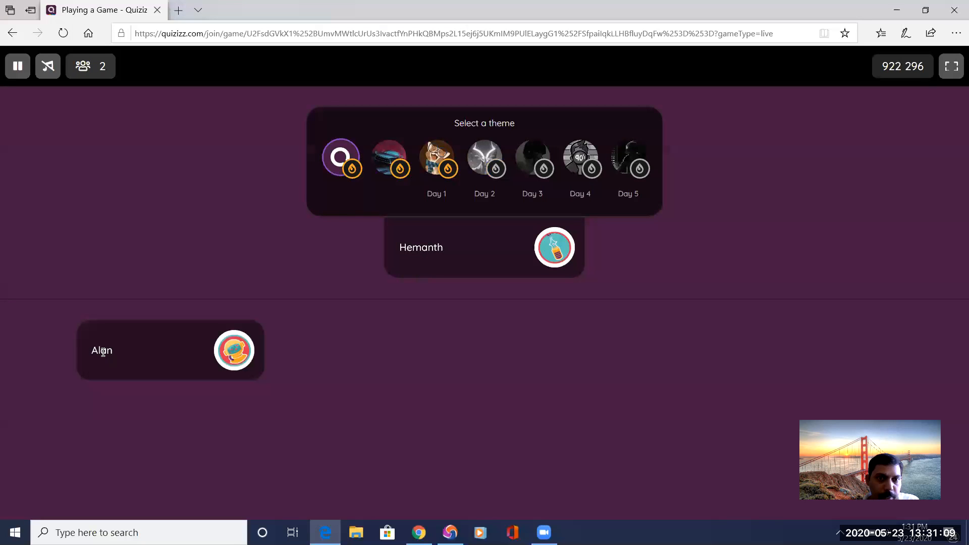
# Return to the live dashboard in Chrome and start the game for the joined players.
pyautogui.hotkey('alt', 'Tab')
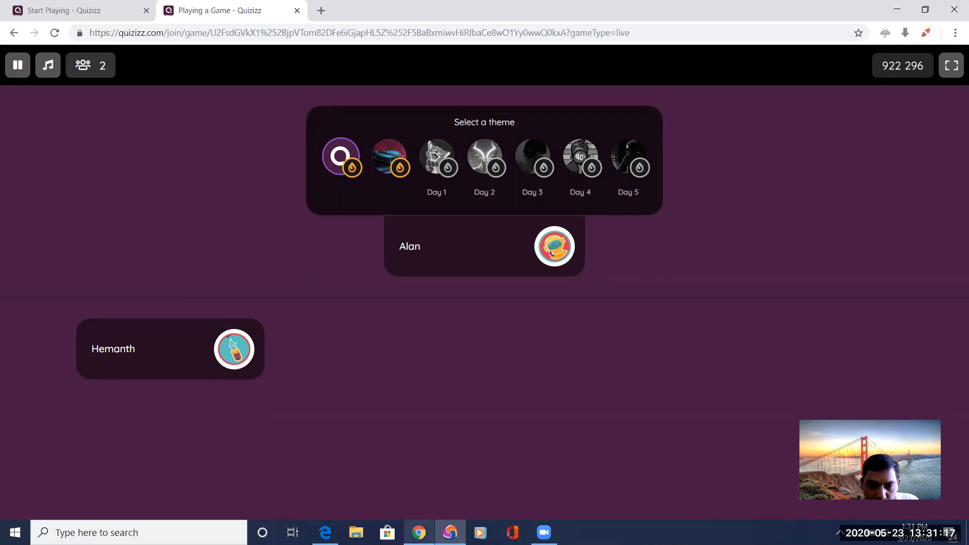
pyautogui.hotkey('alt', 'Tab')
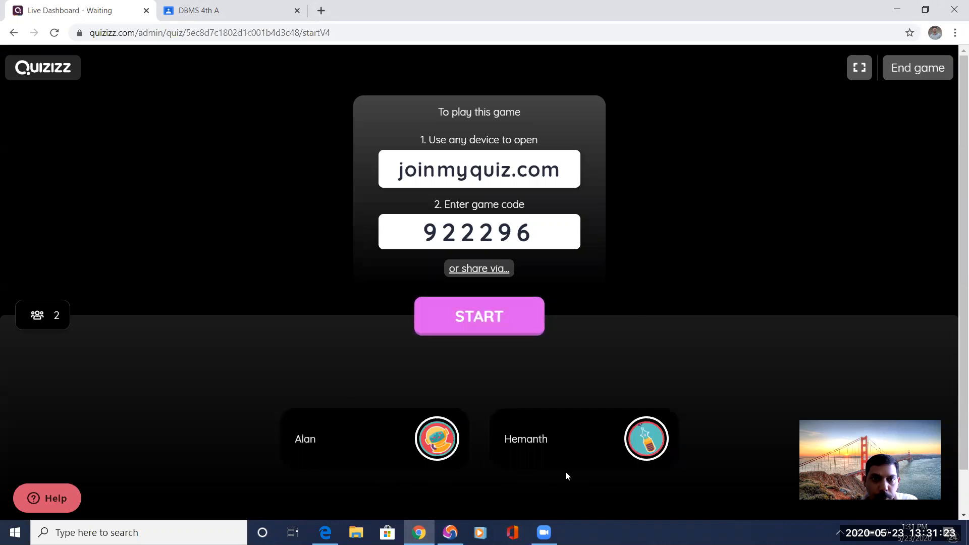
pyautogui.click(481, 316)
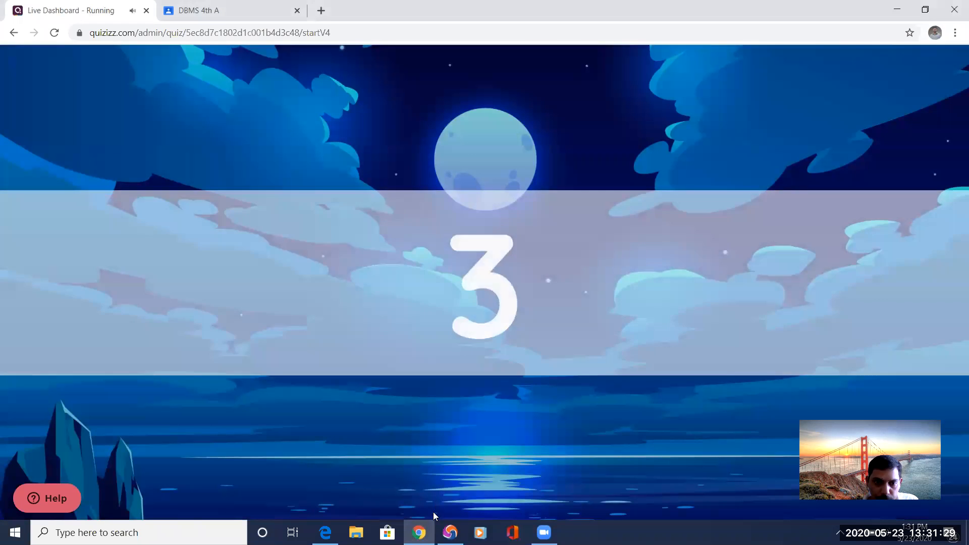
# Answer the touchpad question with False in the Epic browser and with True in Edge.
pyautogui.click(450, 532)
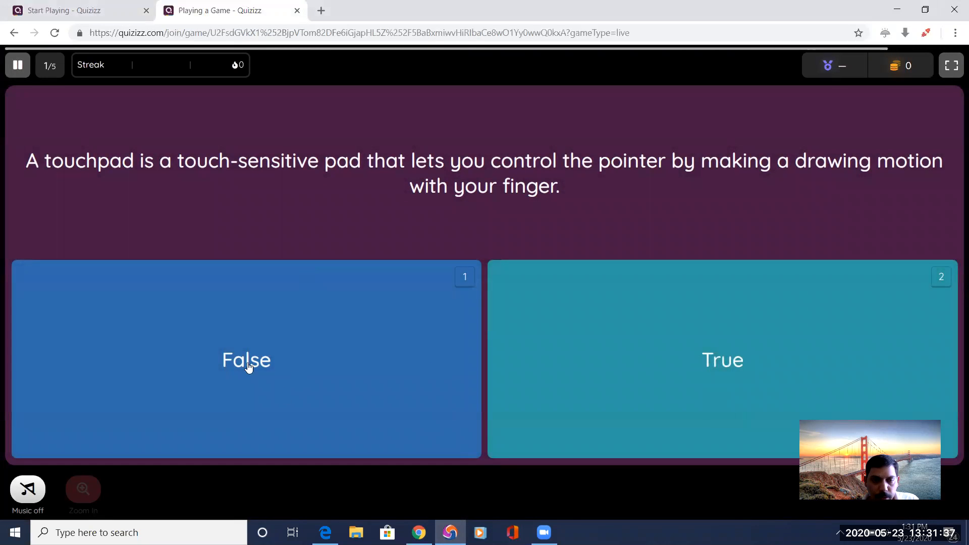
pyautogui.click(289, 349)
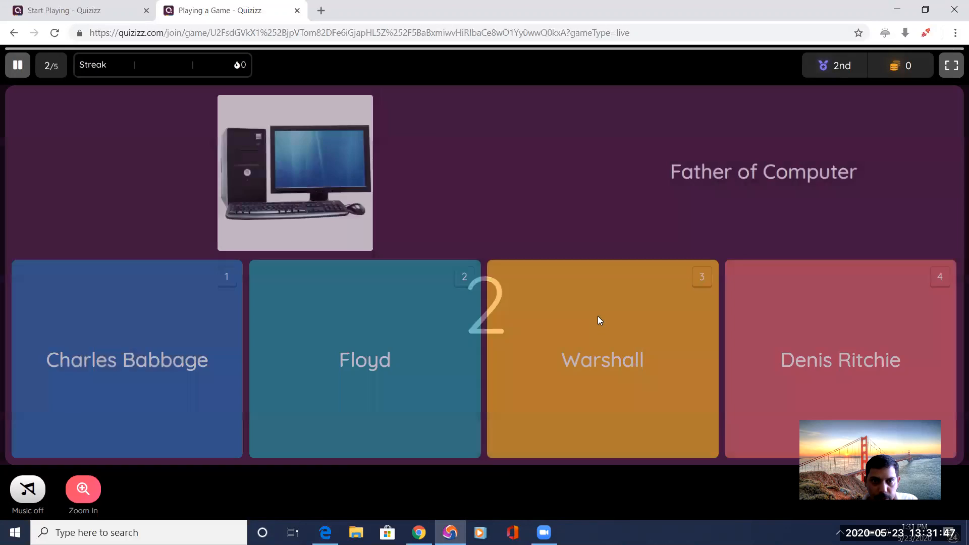
pyautogui.hotkey('alt', 'Tab')
pyautogui.hotkey('alt', 'Tab')
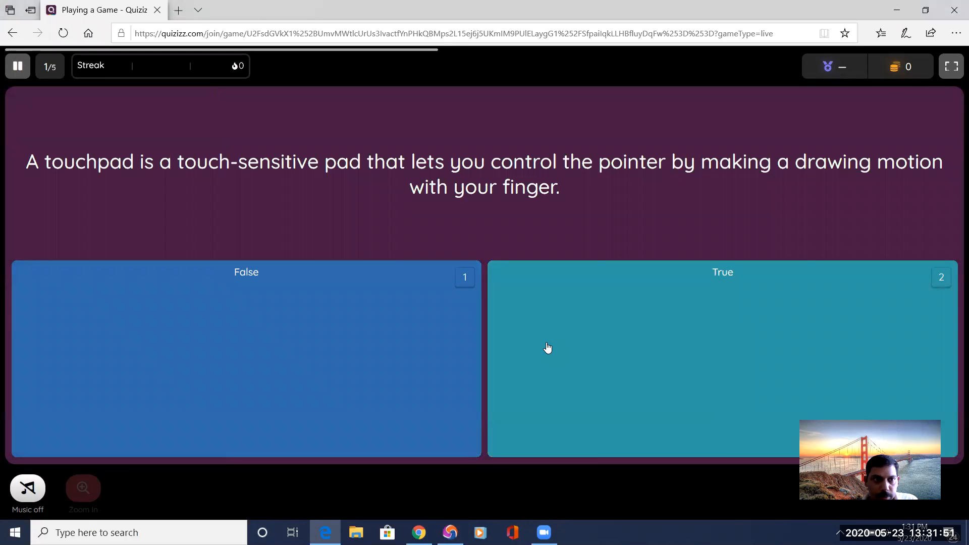
pyautogui.click(691, 335)
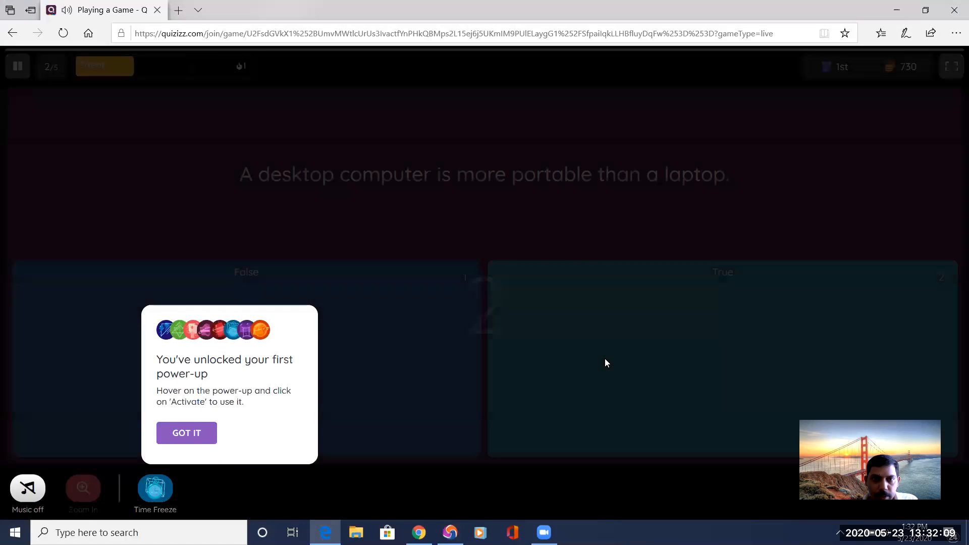
# Check the leaderboard in Chrome, and in Edge answer False to the question about desktop versus laptop portability.
pyautogui.hotkey('alt', 'Tab')
pyautogui.hotkey('alt', 'Tab')
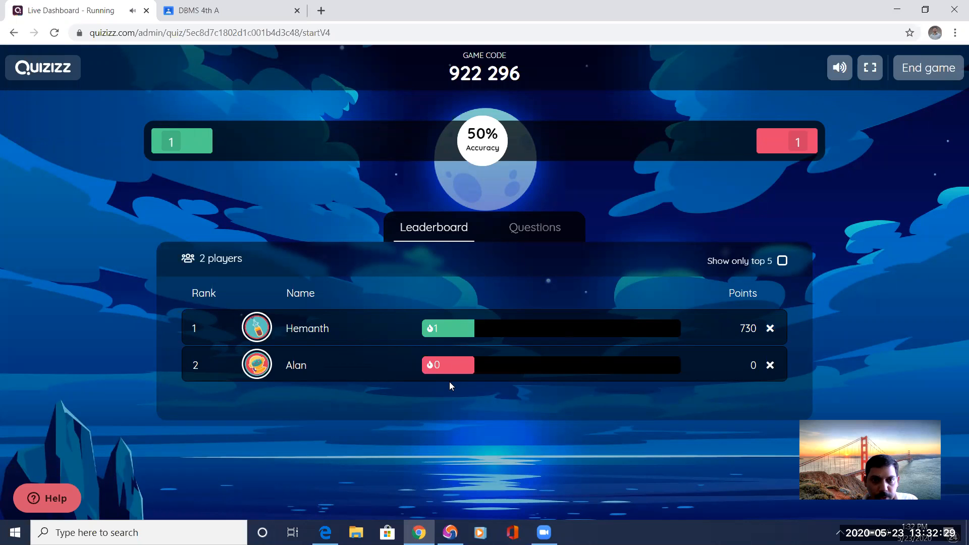
pyautogui.hotkey('alt', 'Tab')
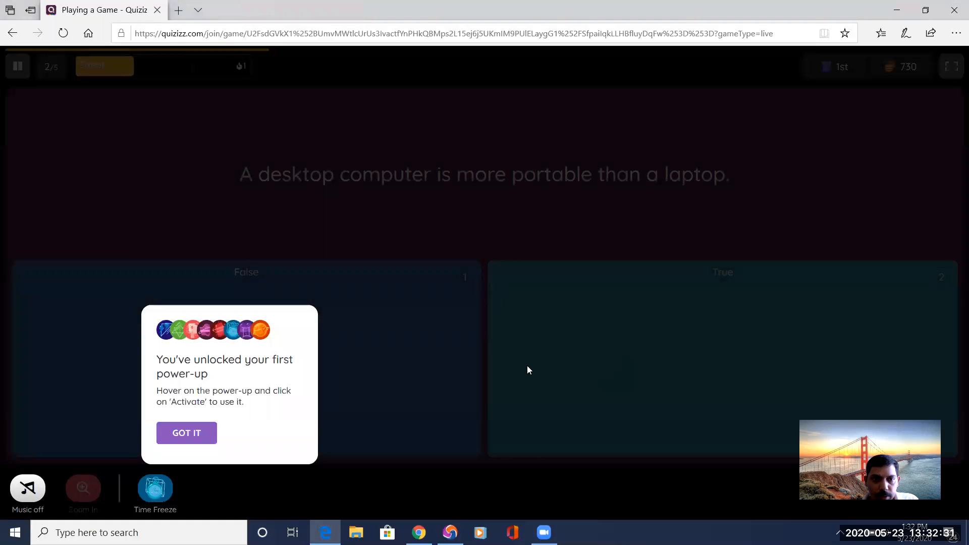
pyautogui.click(186, 433)
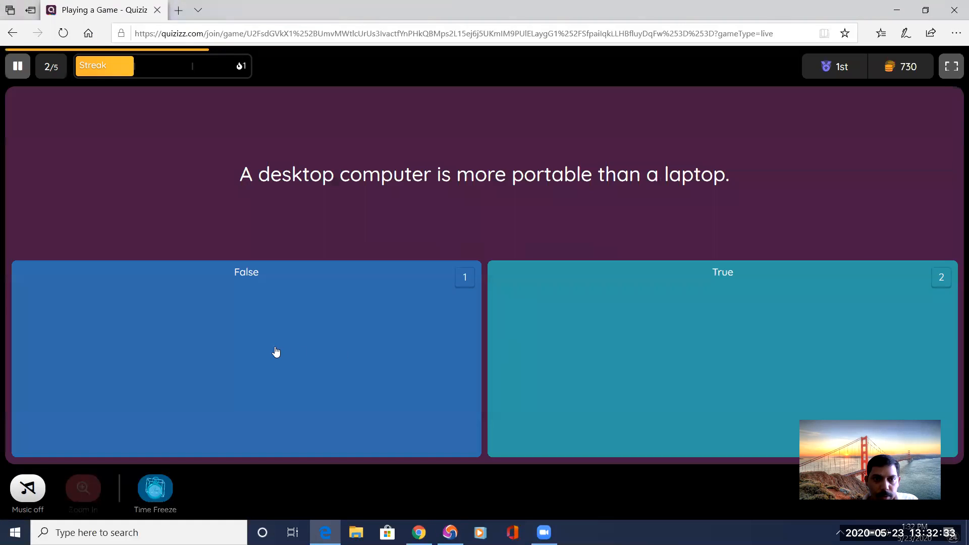
pyautogui.click(275, 349)
# Answer the Father of Computer question with Warshall in the Epic browser and check the leaderboard in Chrome.
pyautogui.hotkey('alt', 'Tab')
pyautogui.press('Tab')
pyautogui.click(582, 331)
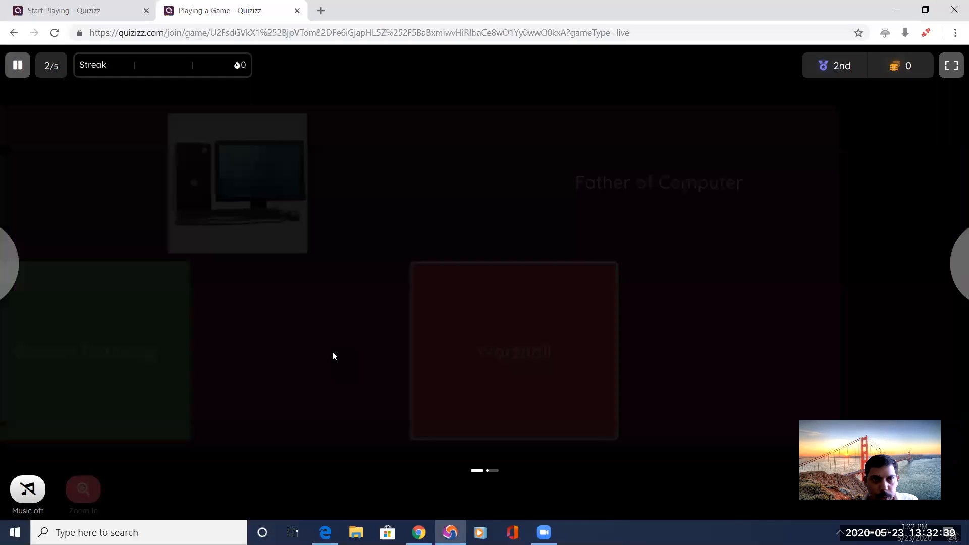
pyautogui.hotkey('alt', 'Tab')
pyautogui.press('Tab')
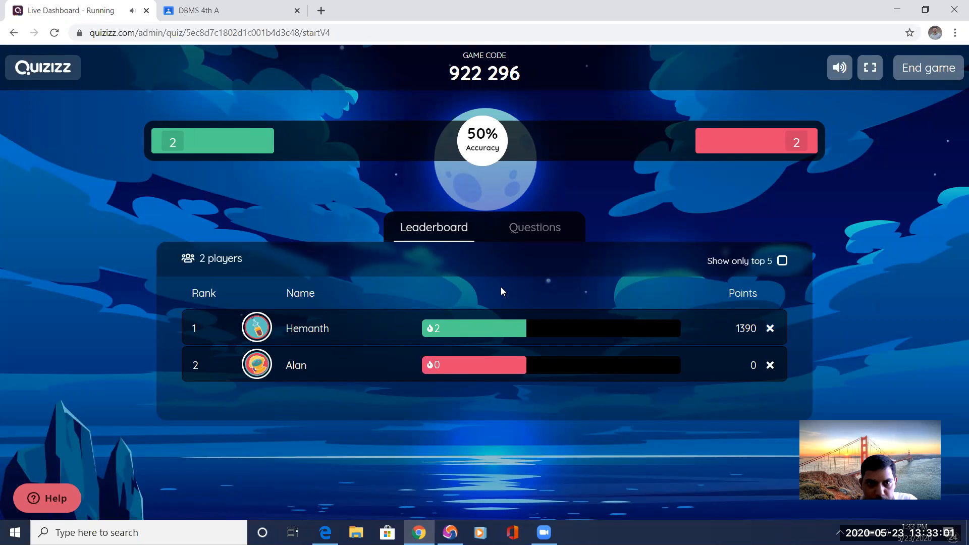
# Answer the computer case and monitor question with the first software option in the Epic browser, and the software definition question with False in Edge.
pyautogui.hotkey('alt', 'Tab')
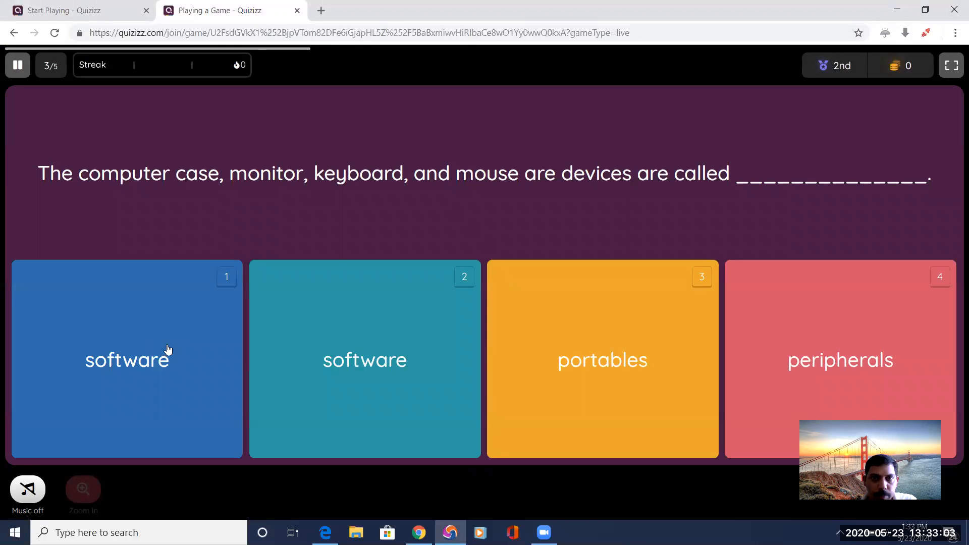
pyautogui.click(100, 359)
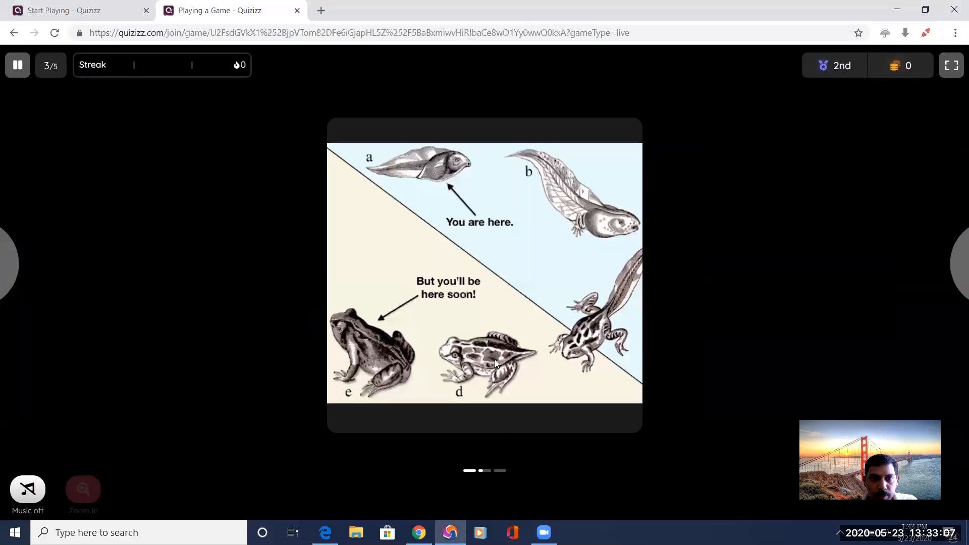
pyautogui.hotkey('alt', 'Tab')
pyautogui.hotkey('alt', 'Tab')
pyautogui.hotkey('alt', 'Tab')
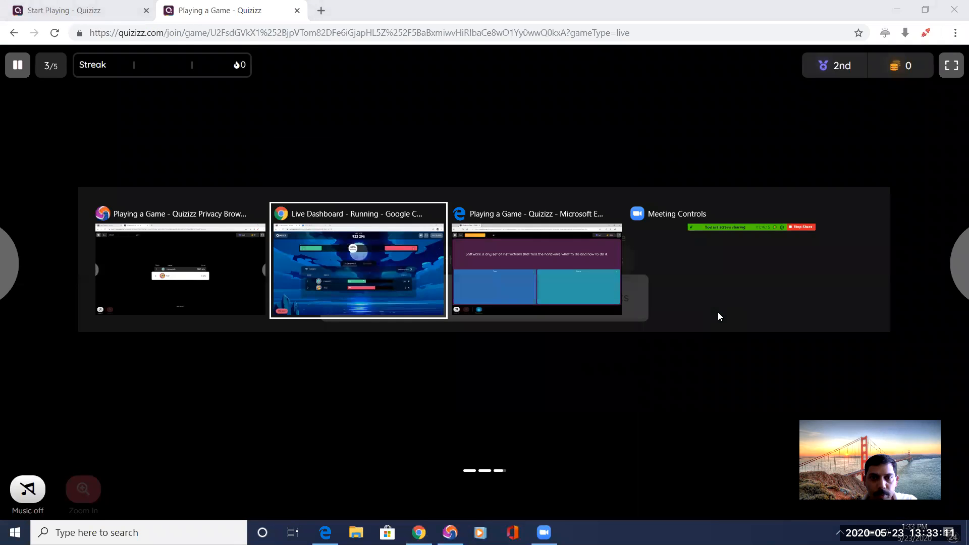
pyautogui.hotkey('alt', 'Tab')
pyautogui.press('Tab')
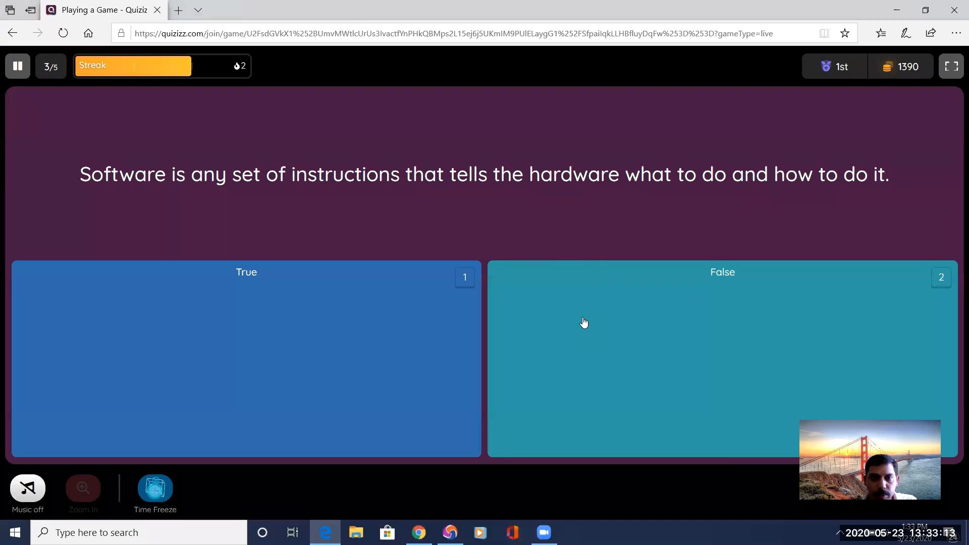
pyautogui.click(583, 323)
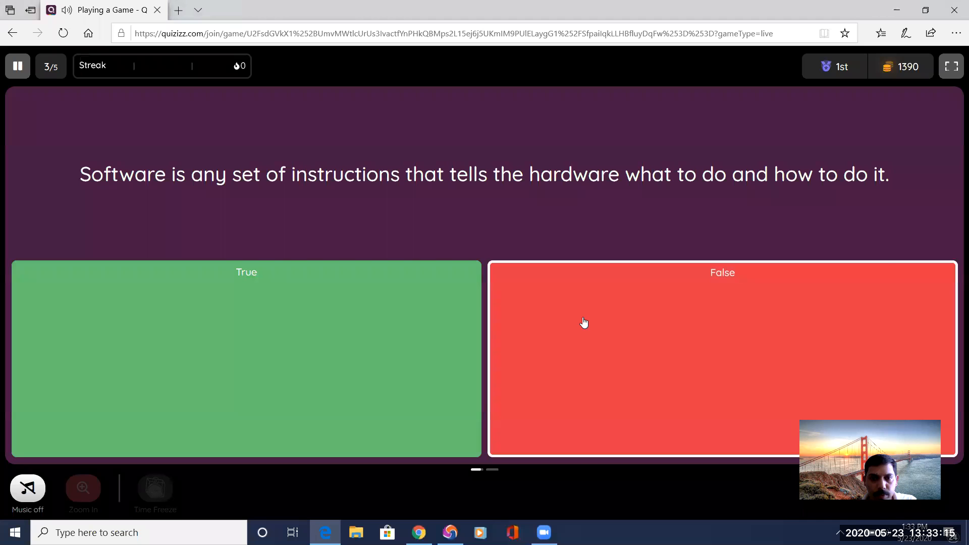
# Answer the desktop versus laptop portability question with True in the Epic browser and check the live leaderboard in Chrome.
pyautogui.hotkey('alt', 'Tab')
pyautogui.hotkey('alt', 'Tab')
pyautogui.click(316, 330)
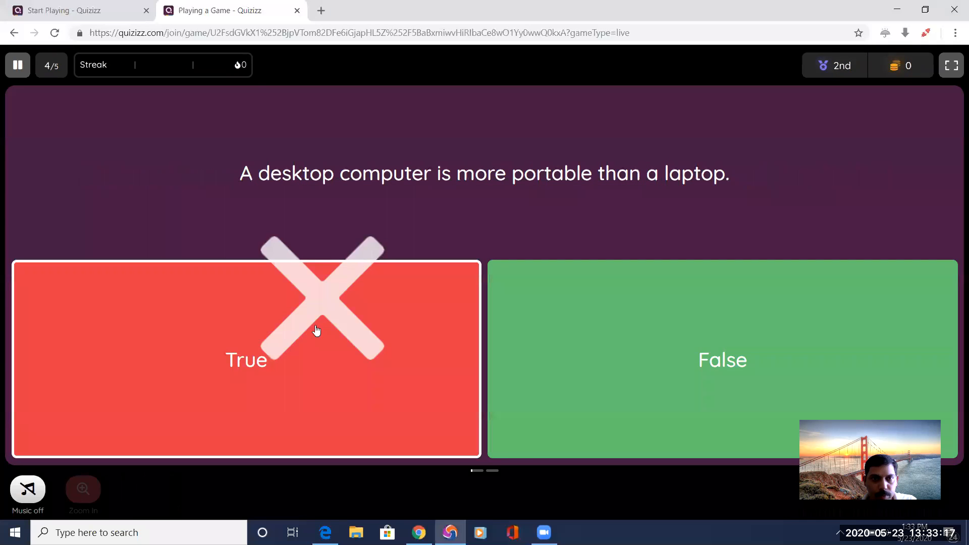
# Answer the Father of Computer question with Charles Babbage in Edge, and the software definition question with True in the Epic browser.
pyautogui.hotkey('alt', 'Tab')
pyautogui.hotkey('alt', 'Tab')
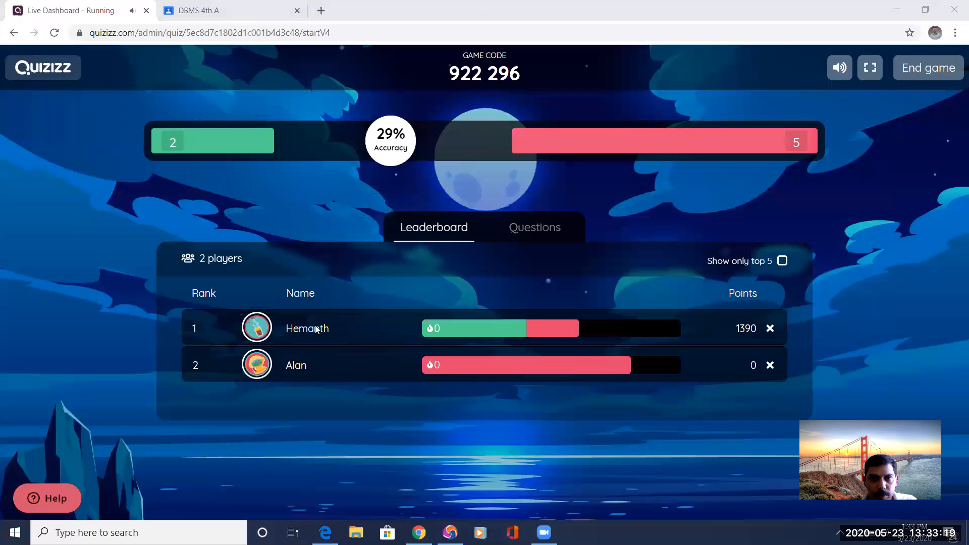
pyautogui.hotkey('alt', 'Tab')
pyautogui.hotkey('alt', 'Tab')
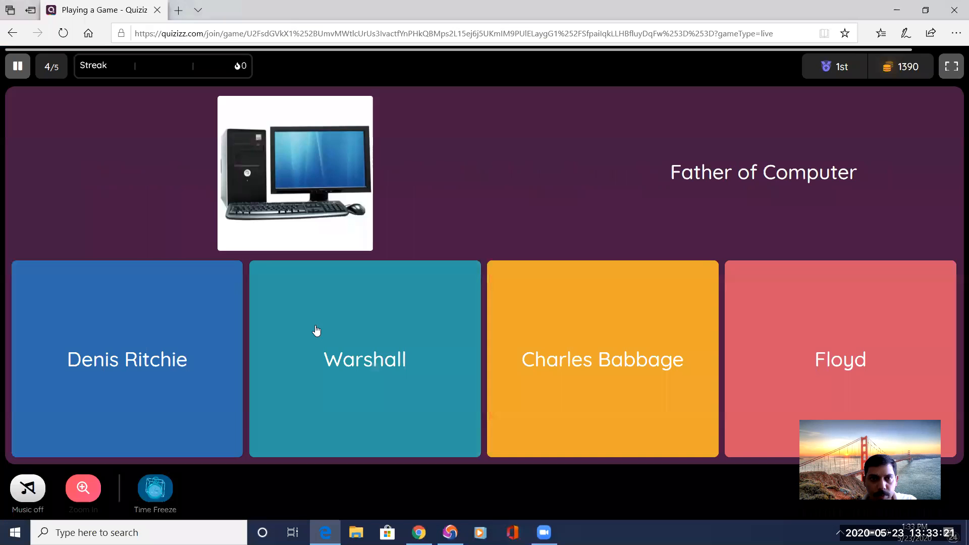
pyautogui.click(587, 373)
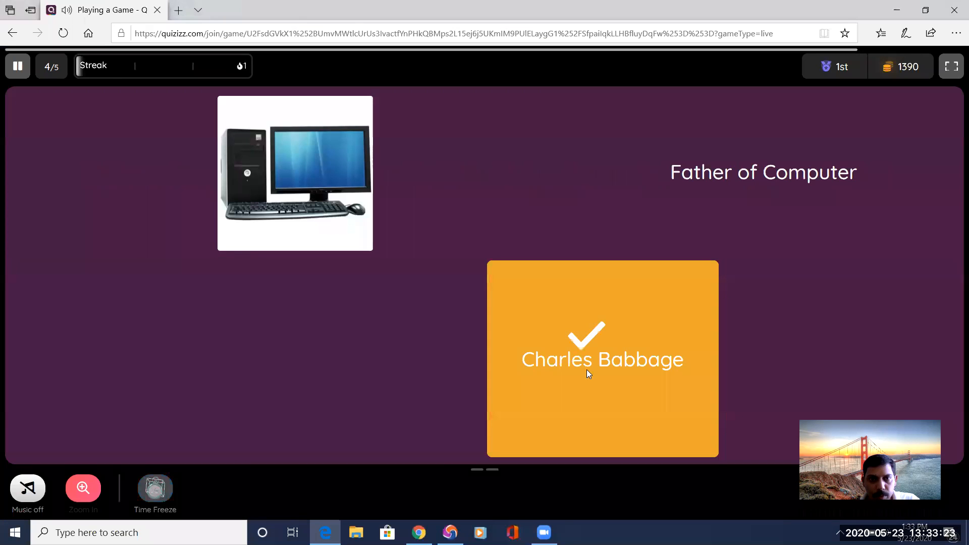
pyautogui.hotkey('alt', 'Tab')
pyautogui.hotkey('alt', 'Tab')
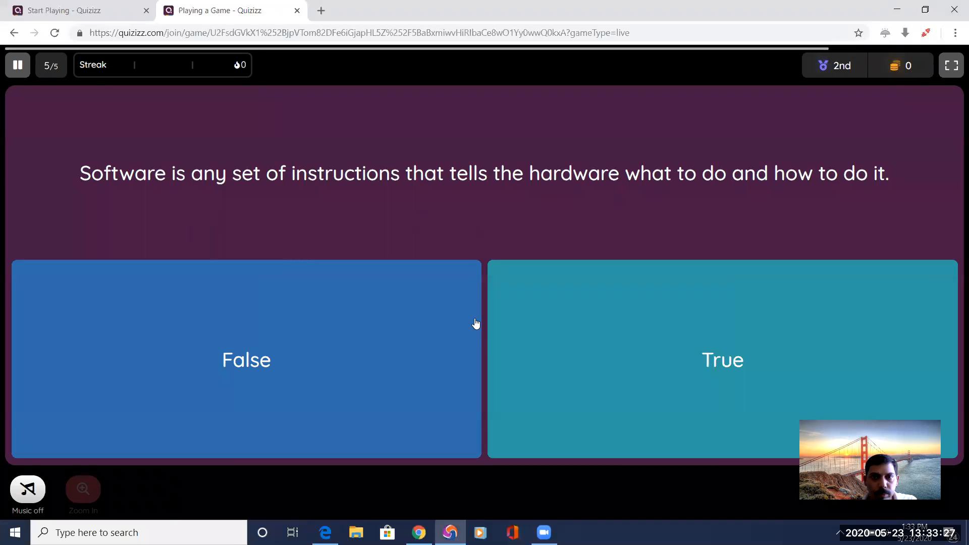
pyautogui.click(614, 357)
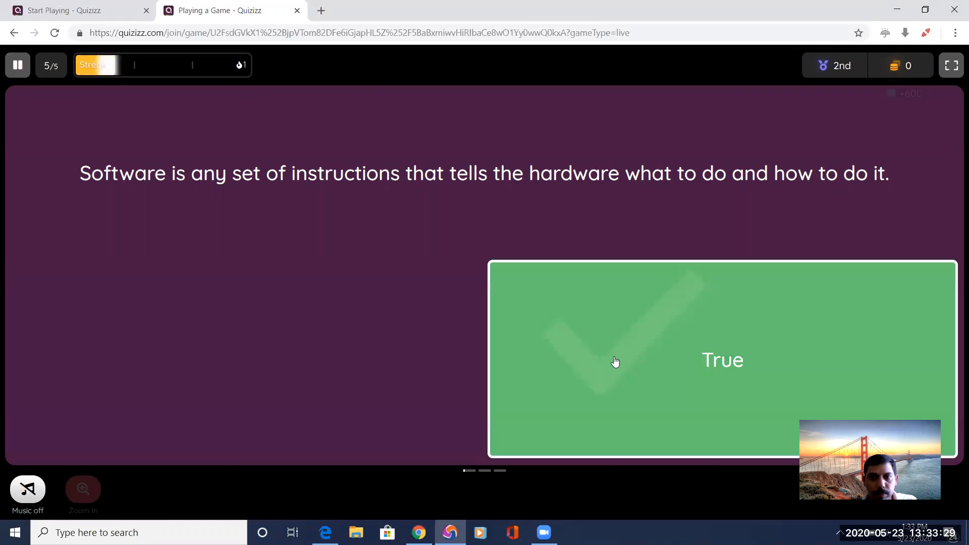
# Answer the computer case and monitor question with peripherals in Edge, and view the game summaries in the Epic browser and Edge.
pyautogui.hotkey('alt', 'Tab')
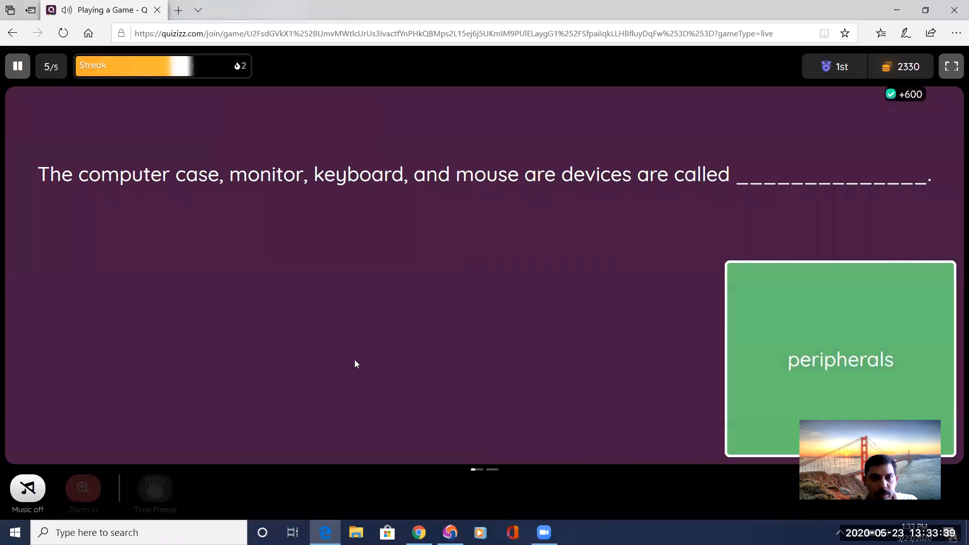
pyautogui.hotkey('alt', 'Tab')
pyautogui.hotkey('alt', 'Tab')
pyautogui.hotkey('alt', 'Tab')
pyautogui.hotkey('alt', 'Tab')
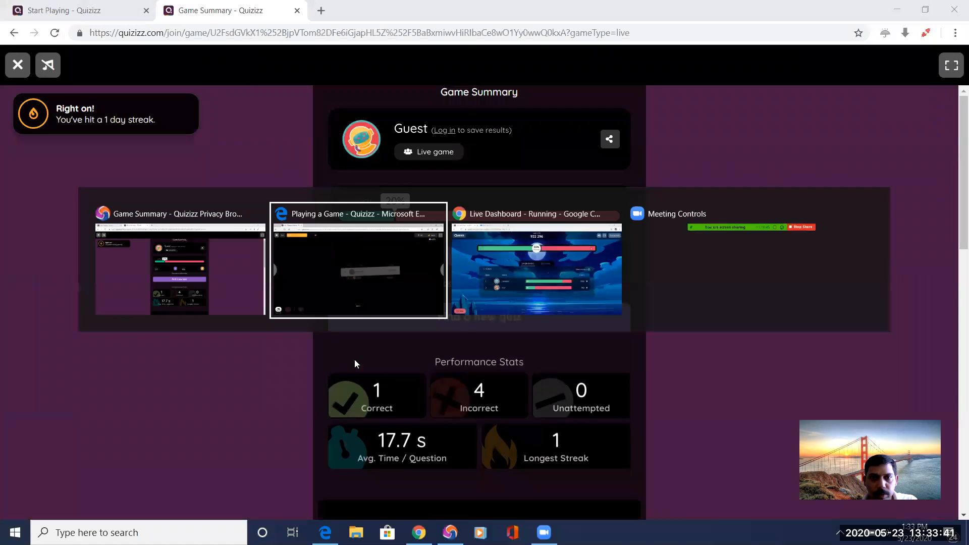
pyautogui.hotkey('alt', 'Tab')
pyautogui.hotkey('alt', 'Tab')
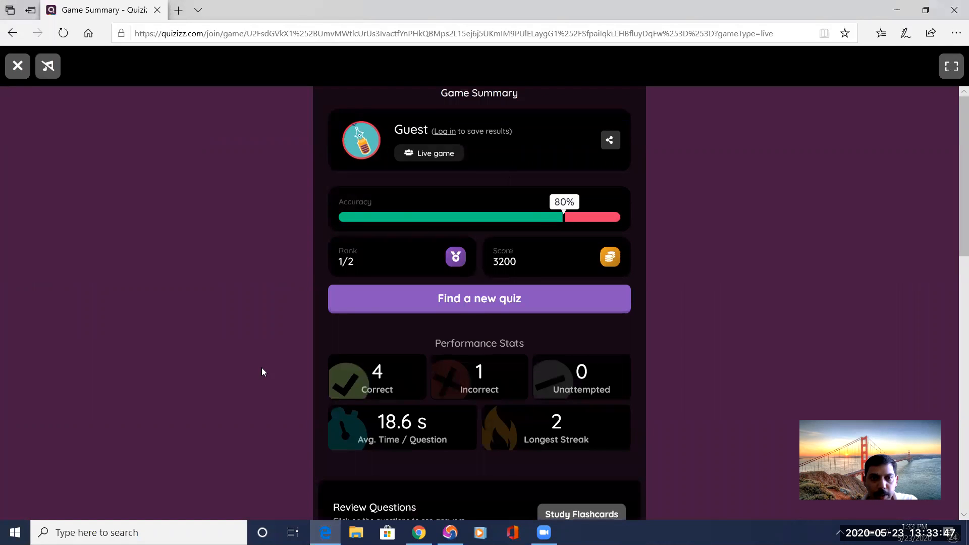
# Switch to the host dashboard in Chrome and review each player's score and per-question results in the game overview.
pyautogui.hotkey('alt', 'Tab')
pyautogui.hotkey('alt', 'Tab')
pyautogui.hotkey('alt', 'Tab')
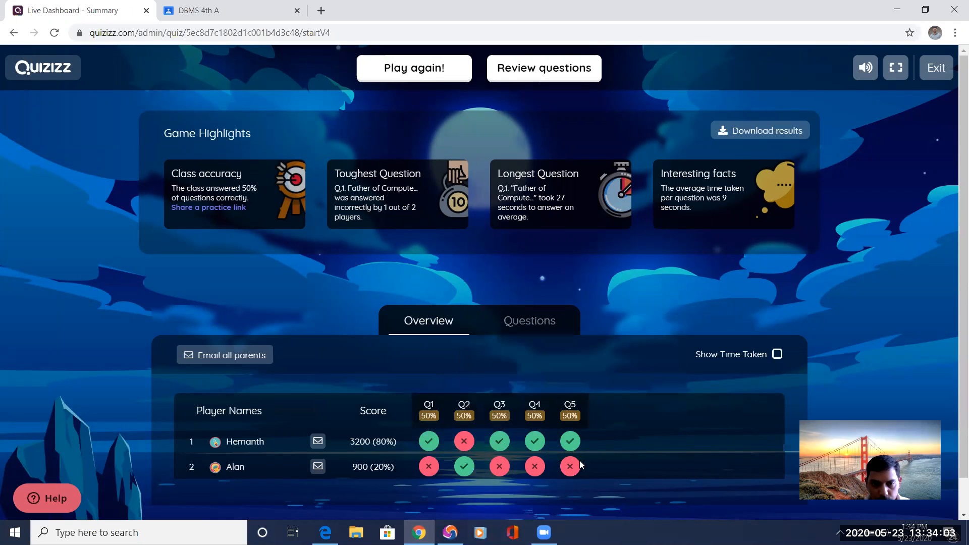
pyautogui.moveTo(423, 470)
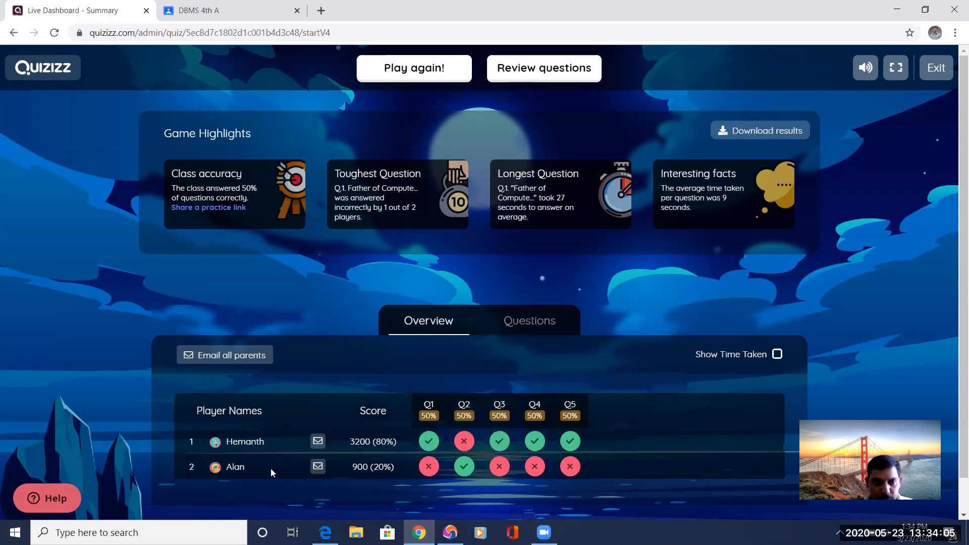